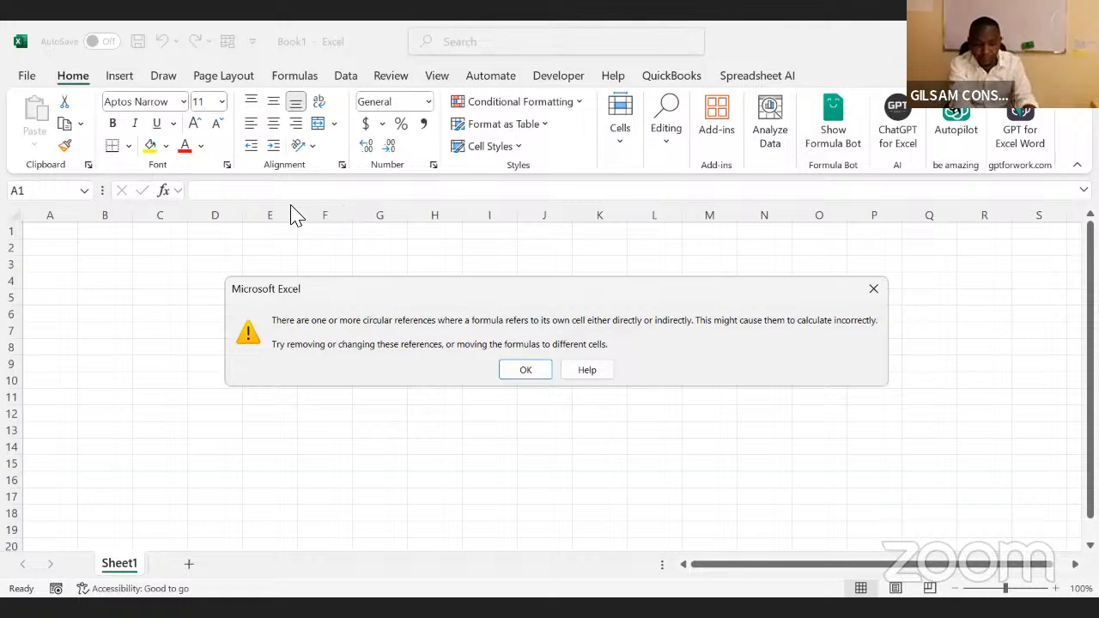
Dismiss the circular reference warning and paste the copied time-value-of-money worksheet into the blank sheet from A1
left_click(526, 377)
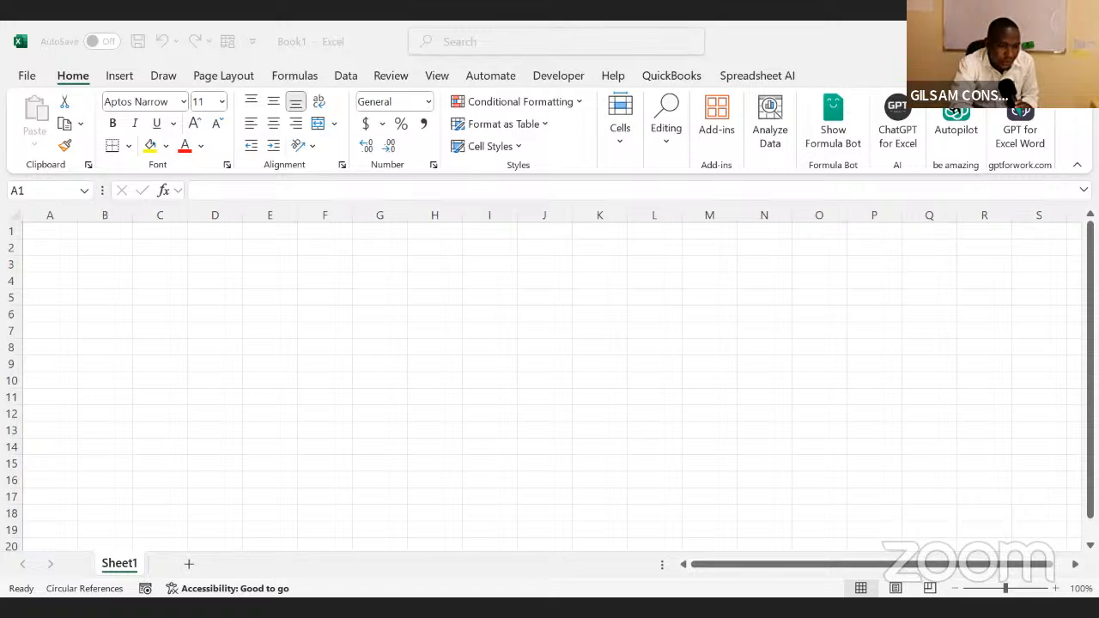
key("ctrl+c")
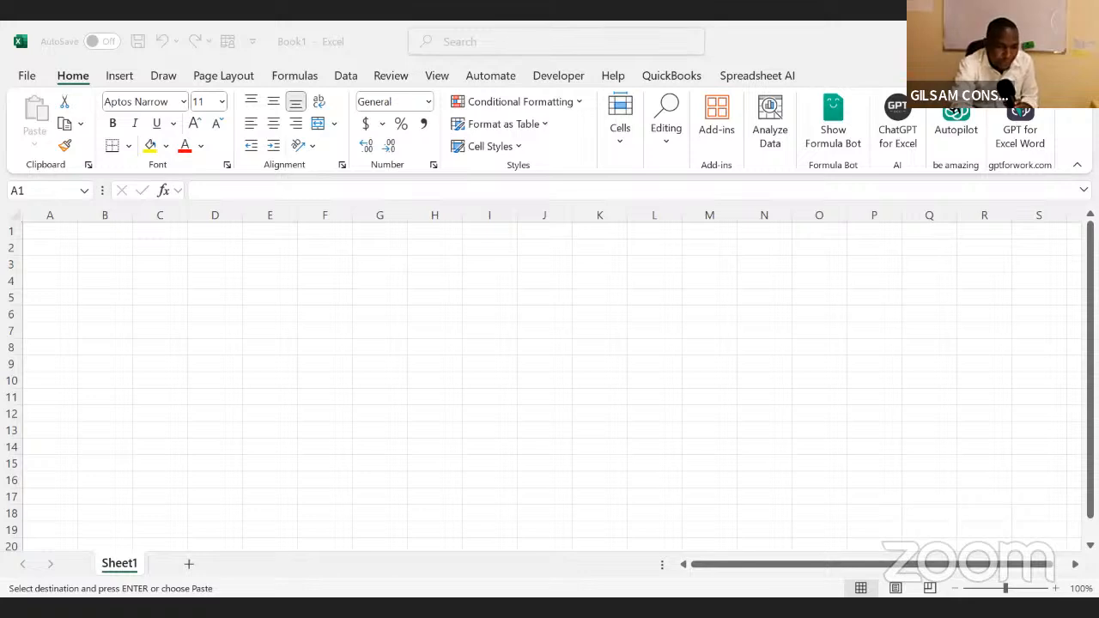
key("ctrl+a")
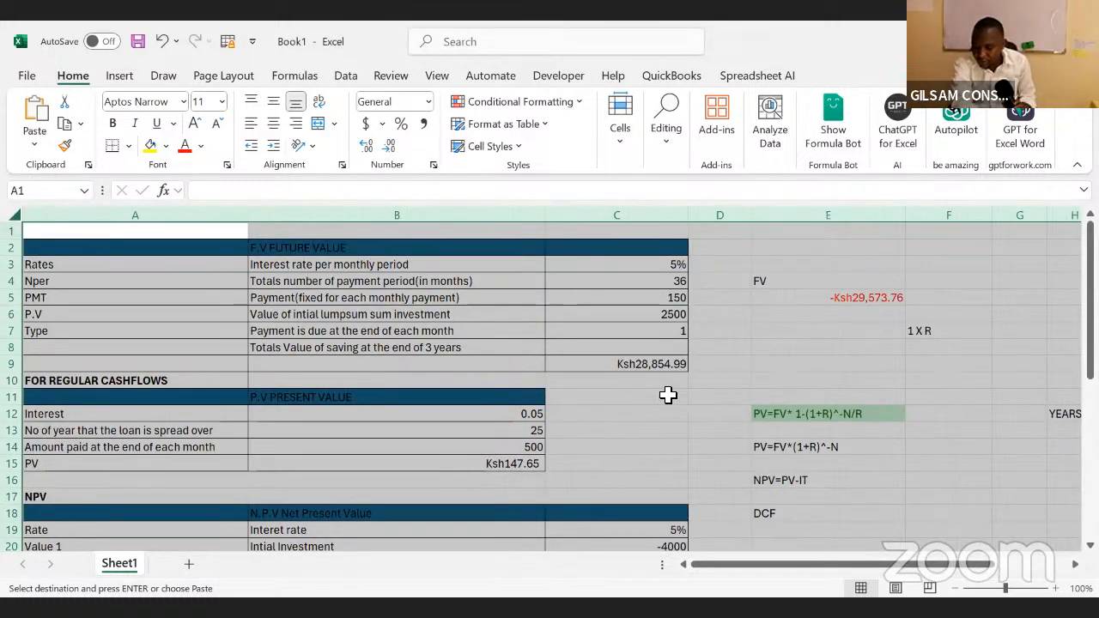
left_click(668, 395)
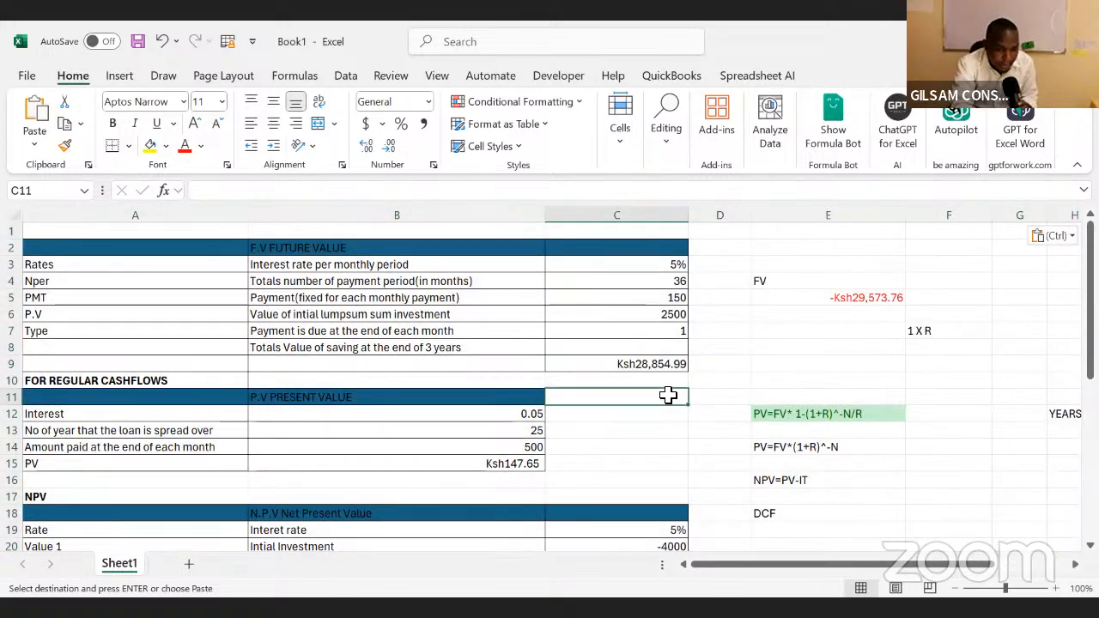
Examine the future value table's Rates, Nper, PMT, P.V and Type rows and the existing formula in C9
left_click(490, 310)
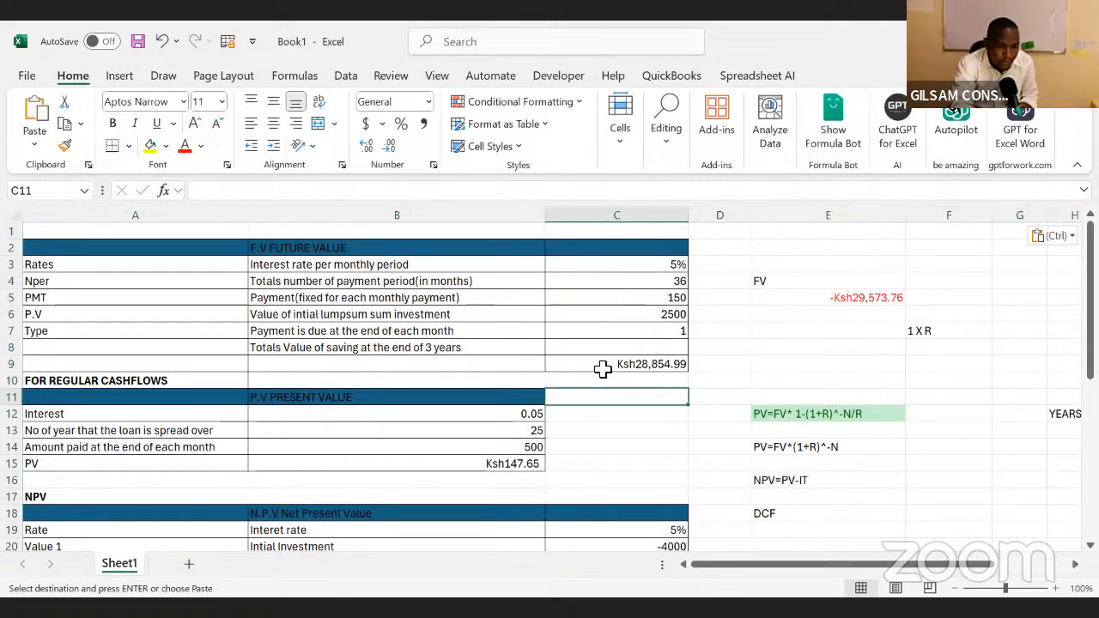
left_click(304, 248)
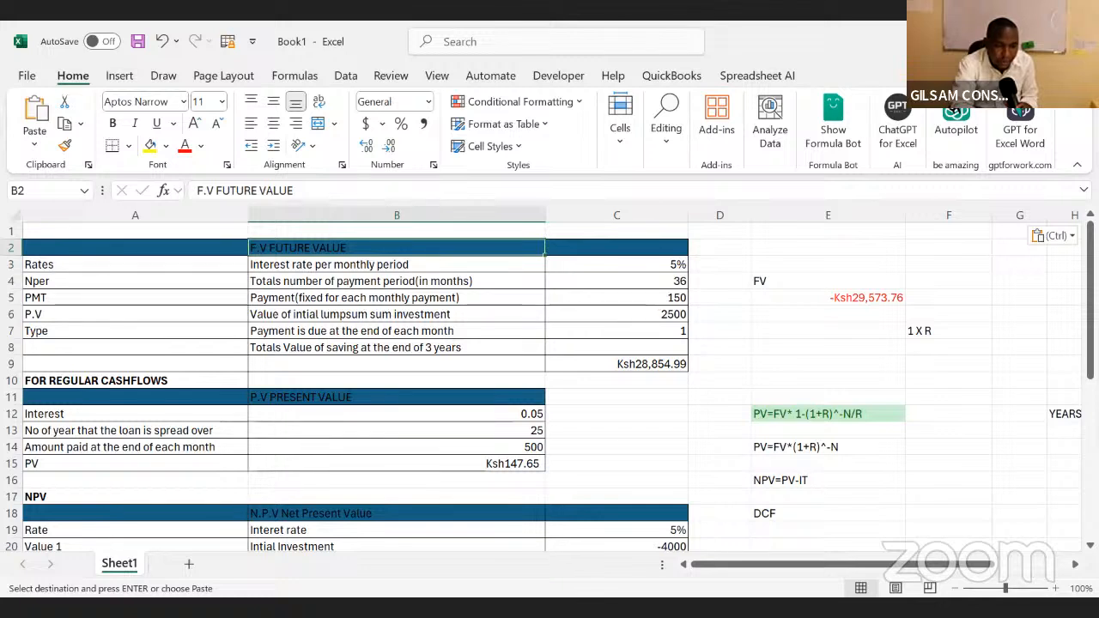
key("alt+Tab")
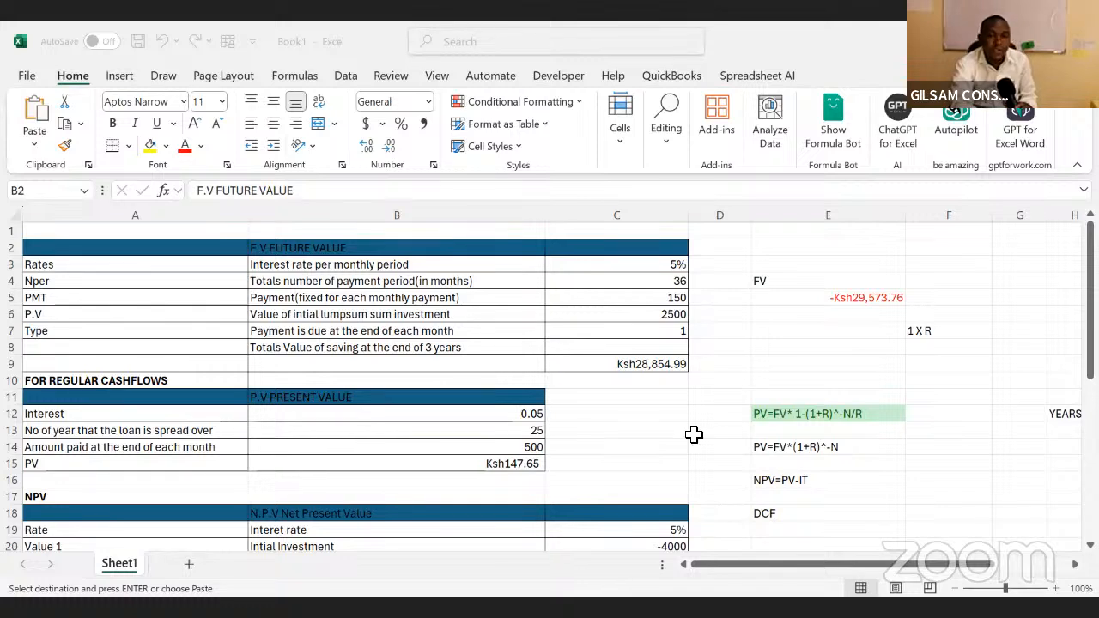
left_click(366, 345)
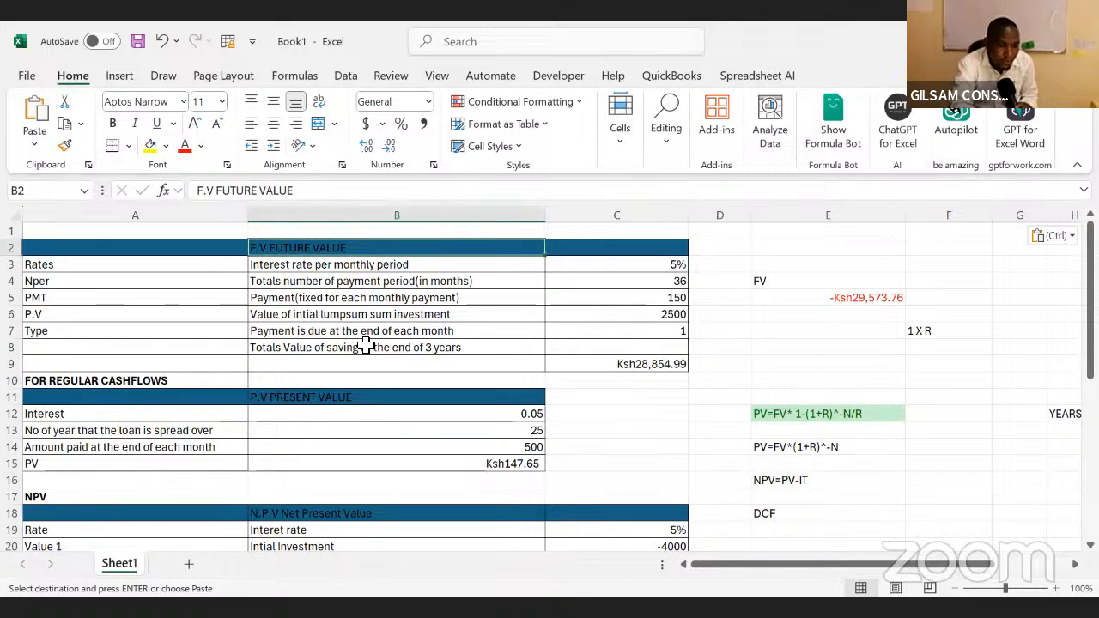
left_click(128, 255)
key("Right")
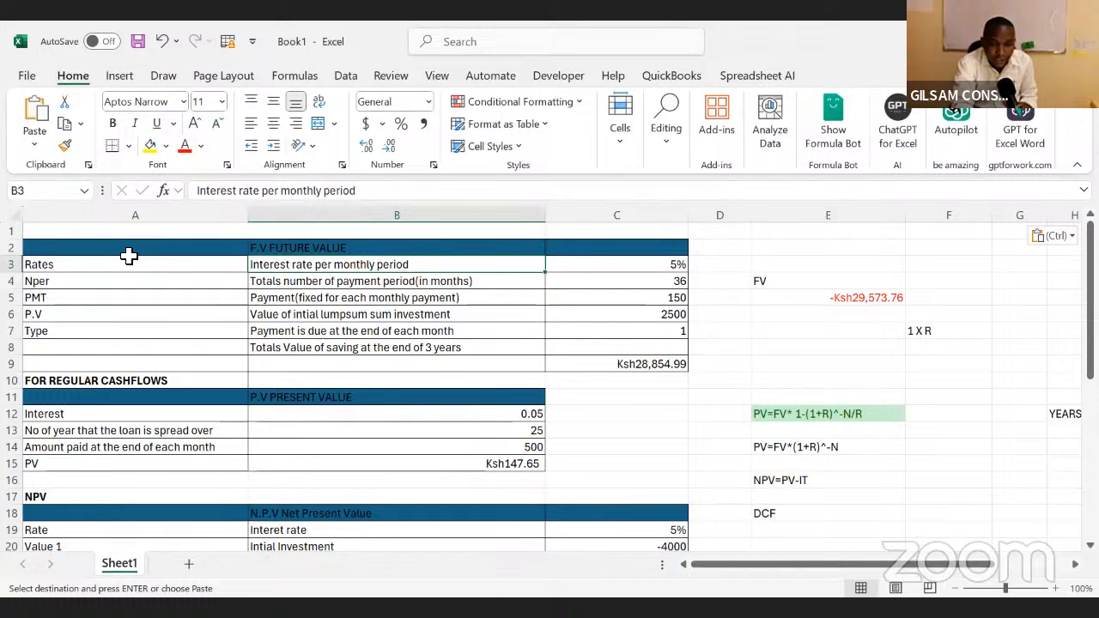
key("Down")
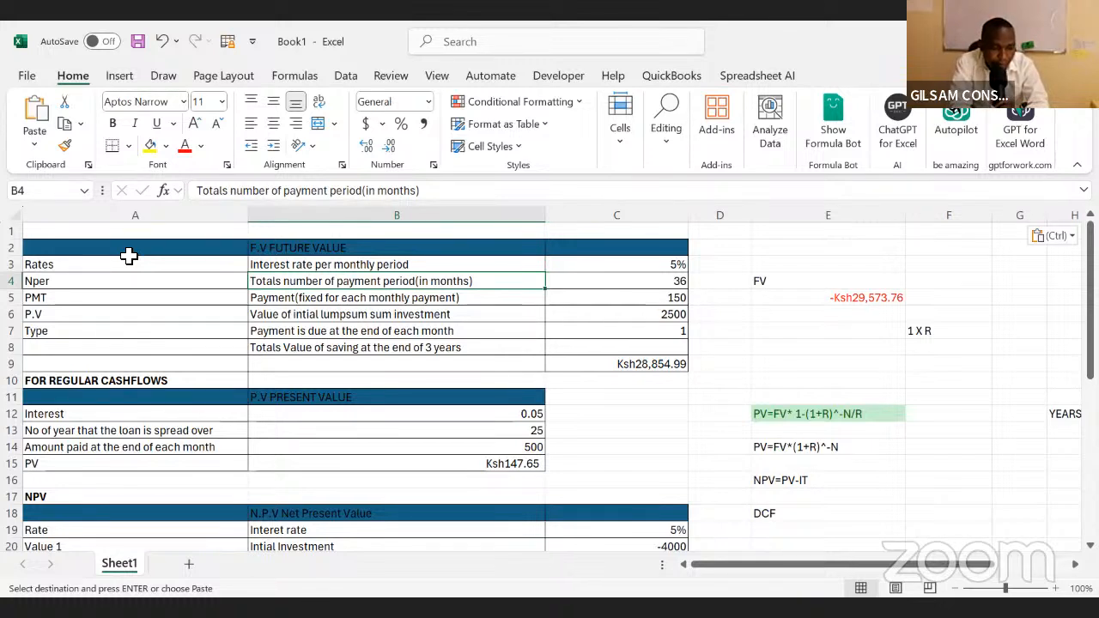
key("Down")
key("Down")
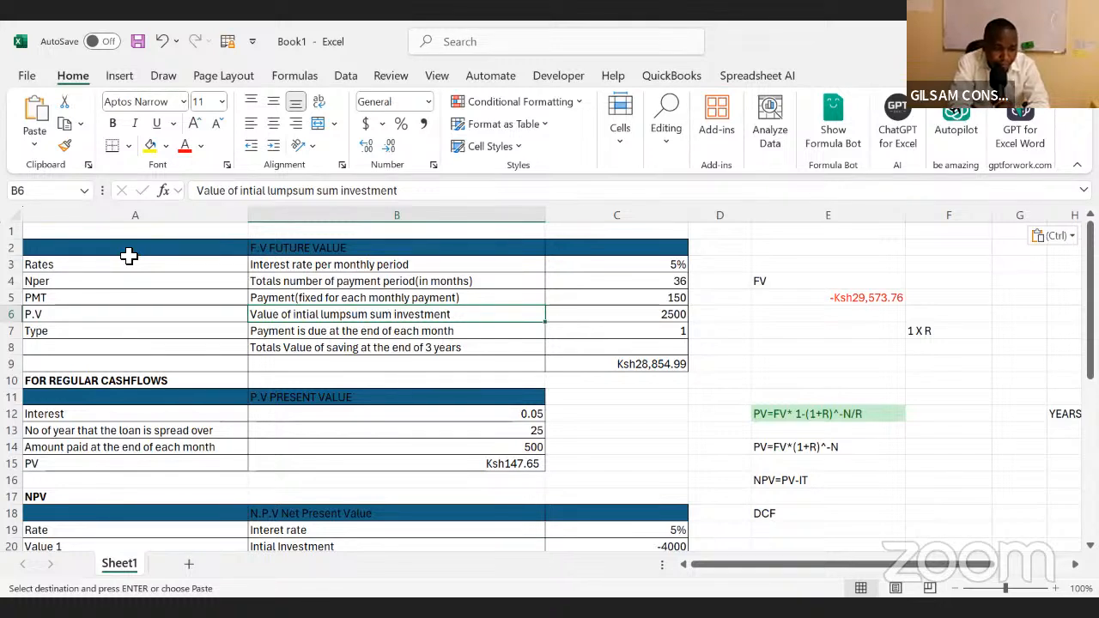
key("Down")
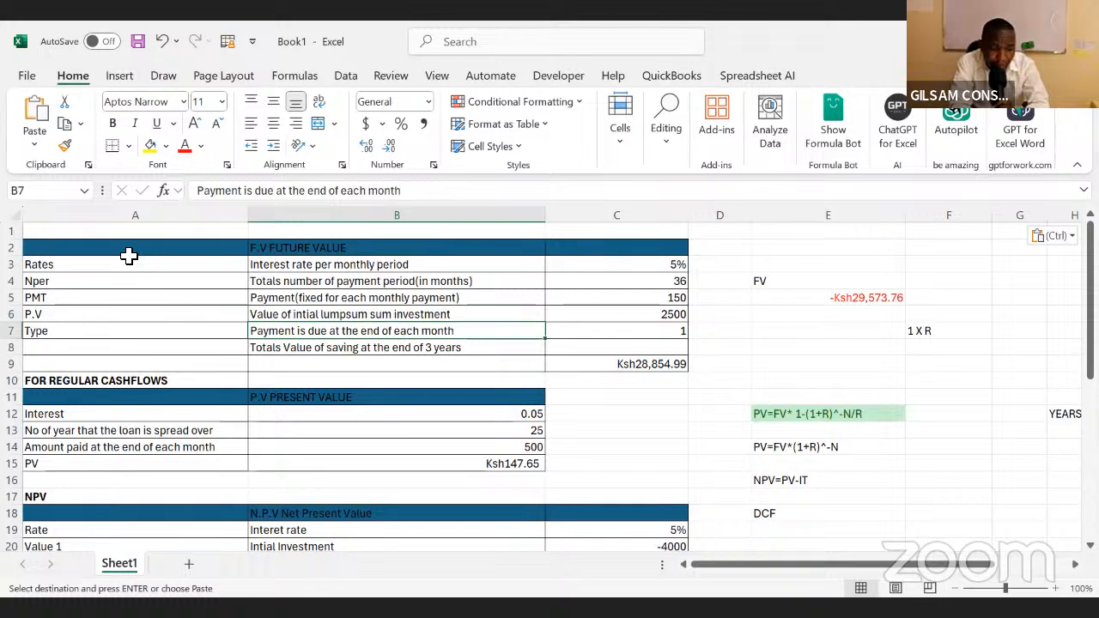
key("Right")
key("Right")
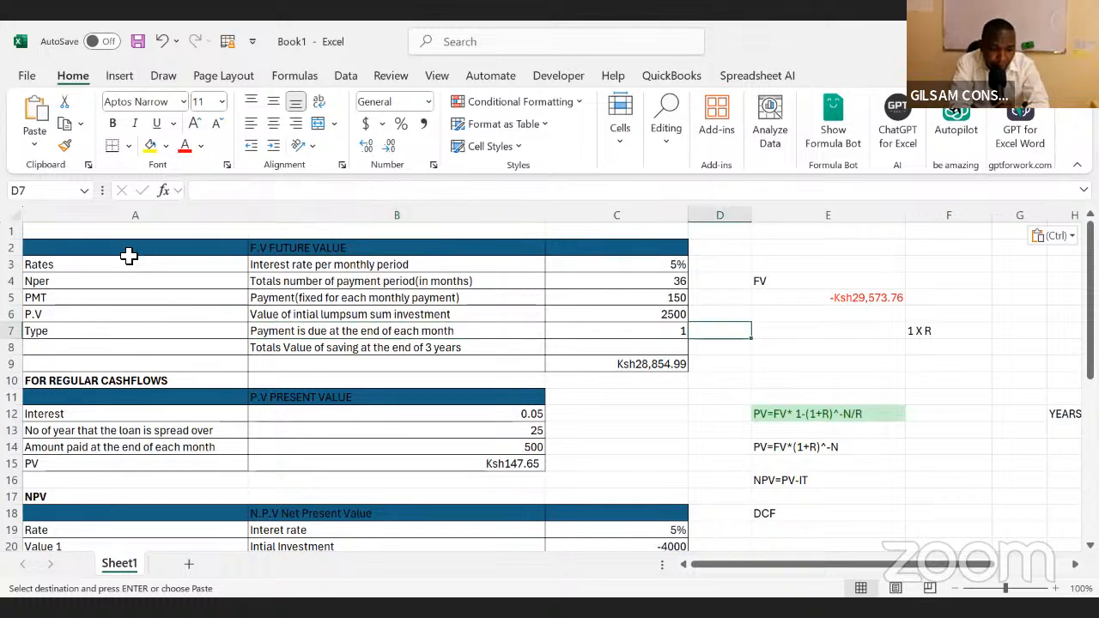
key("Left")
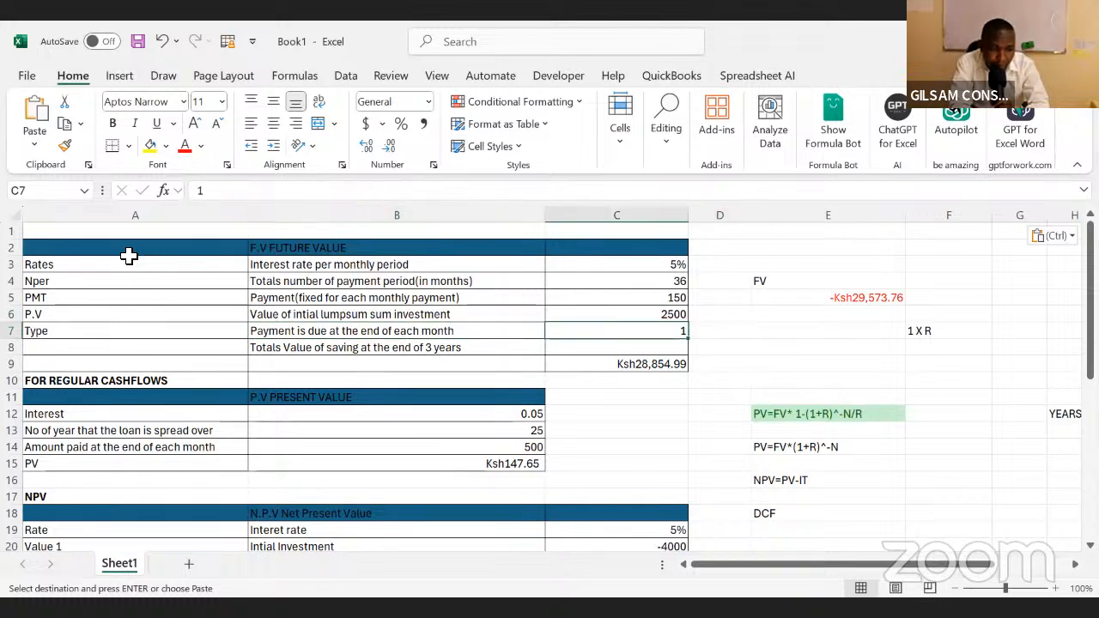
left_click(633, 365)
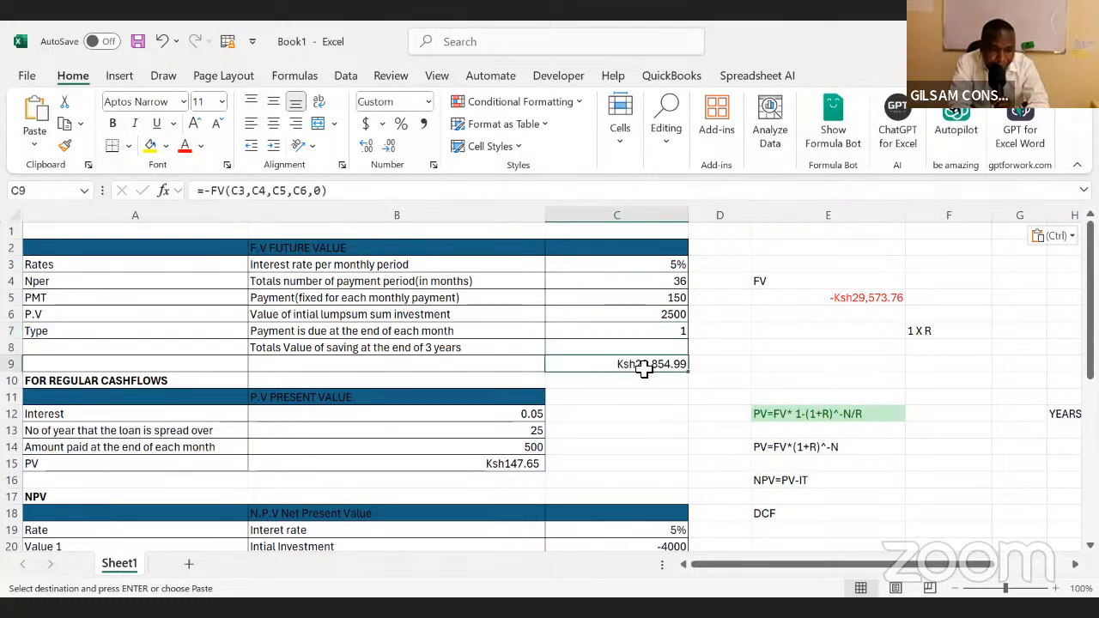
left_click(748, 374)
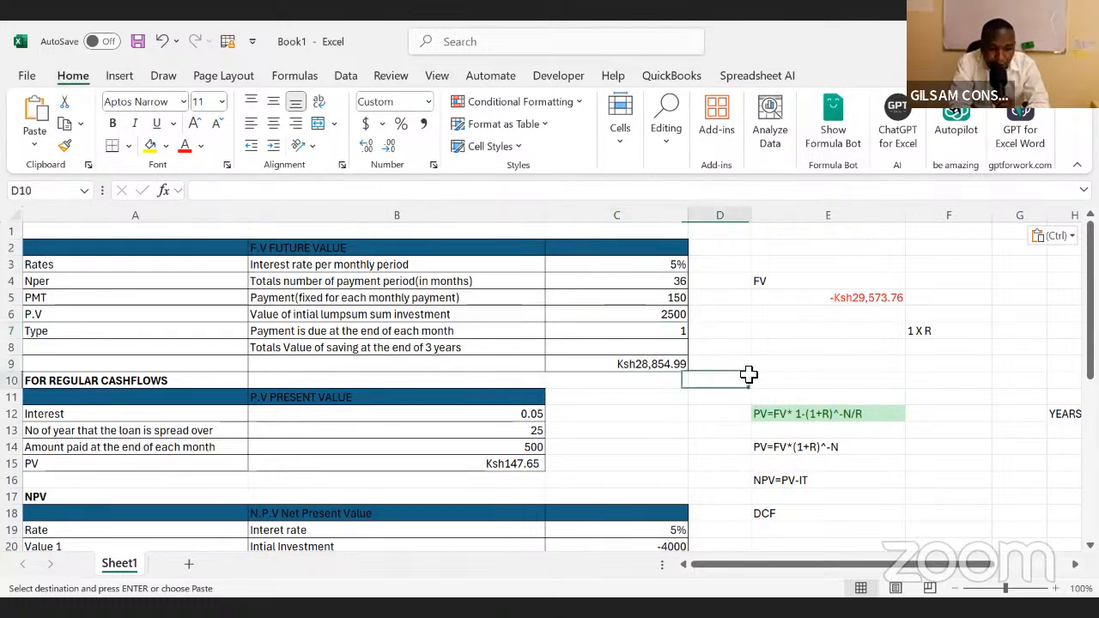
Calculate the future value in C10 with FV, using rate C3, periods C4, payment C5, present value C6 and end-of-period type 0
left_click(673, 376)
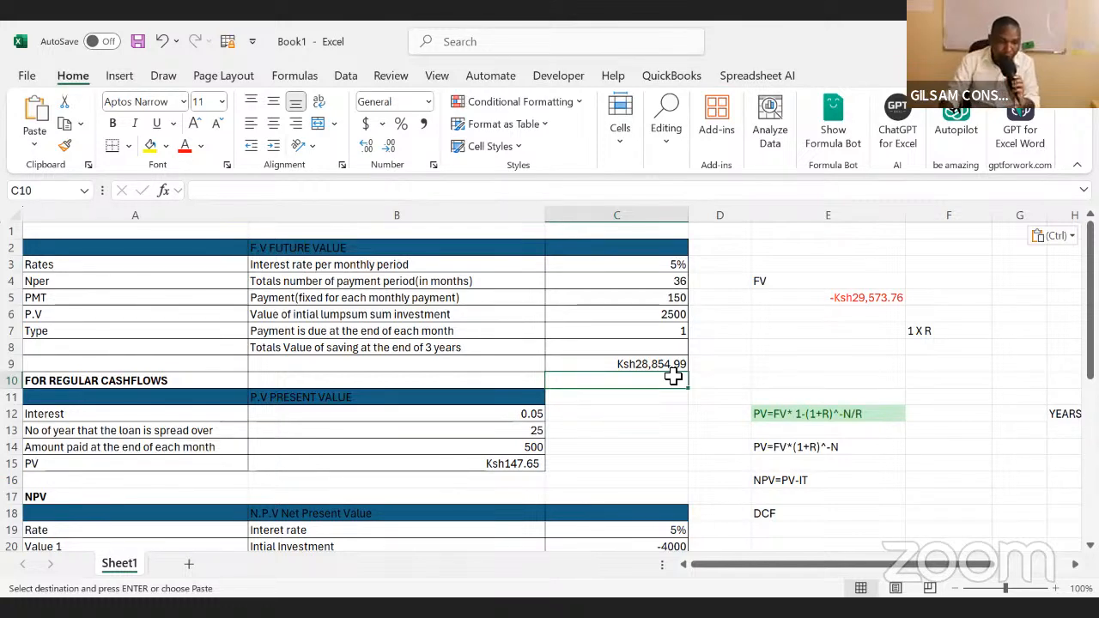
key("Escape")
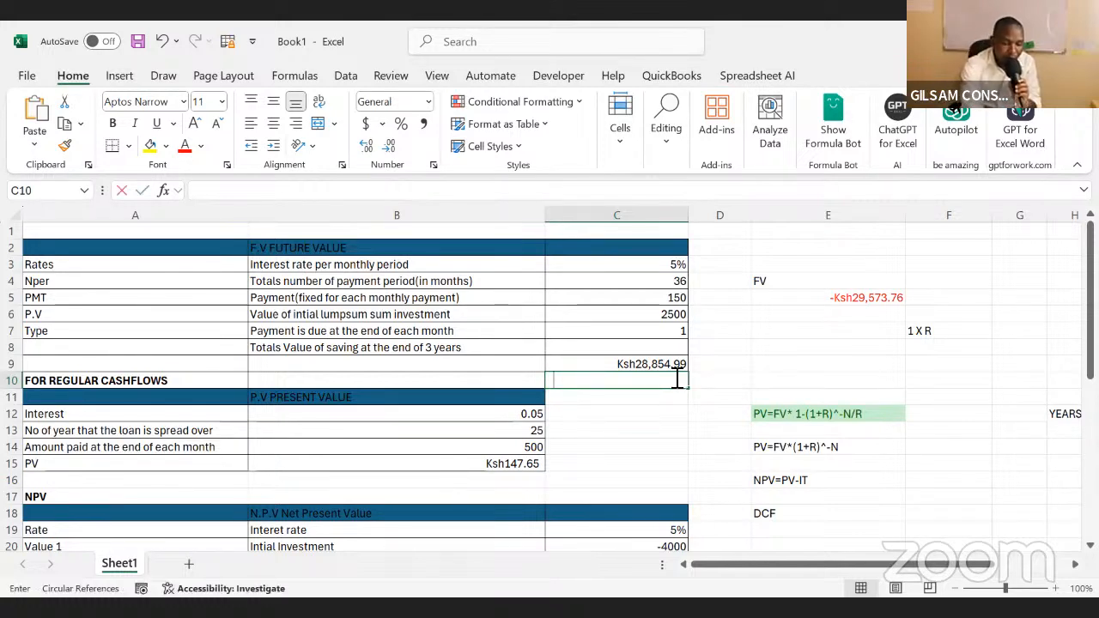
type("=F")
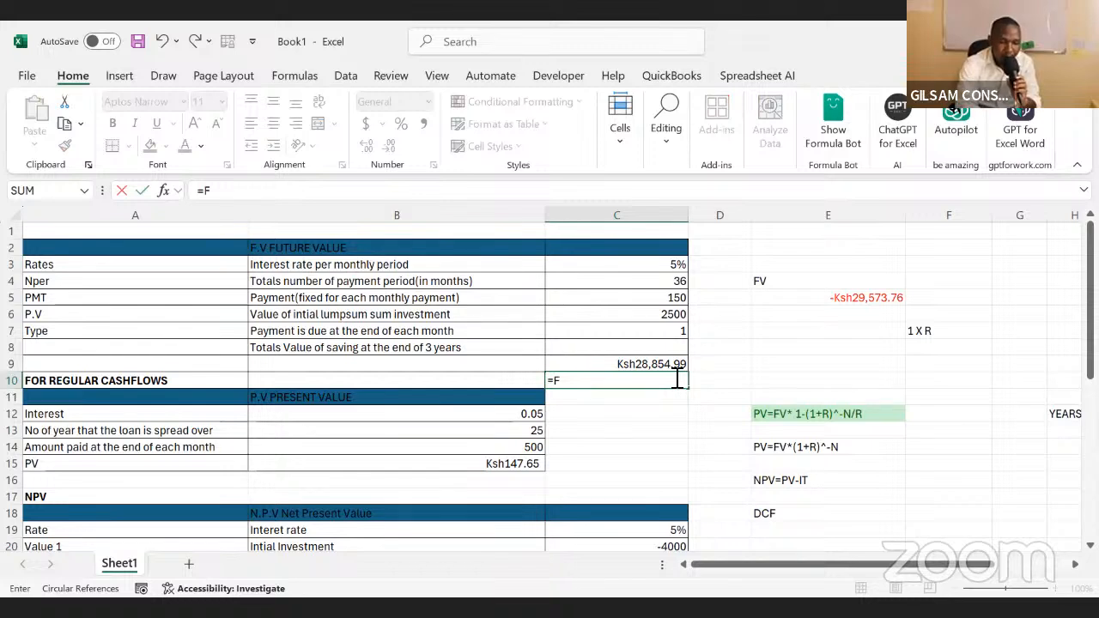
type("V")
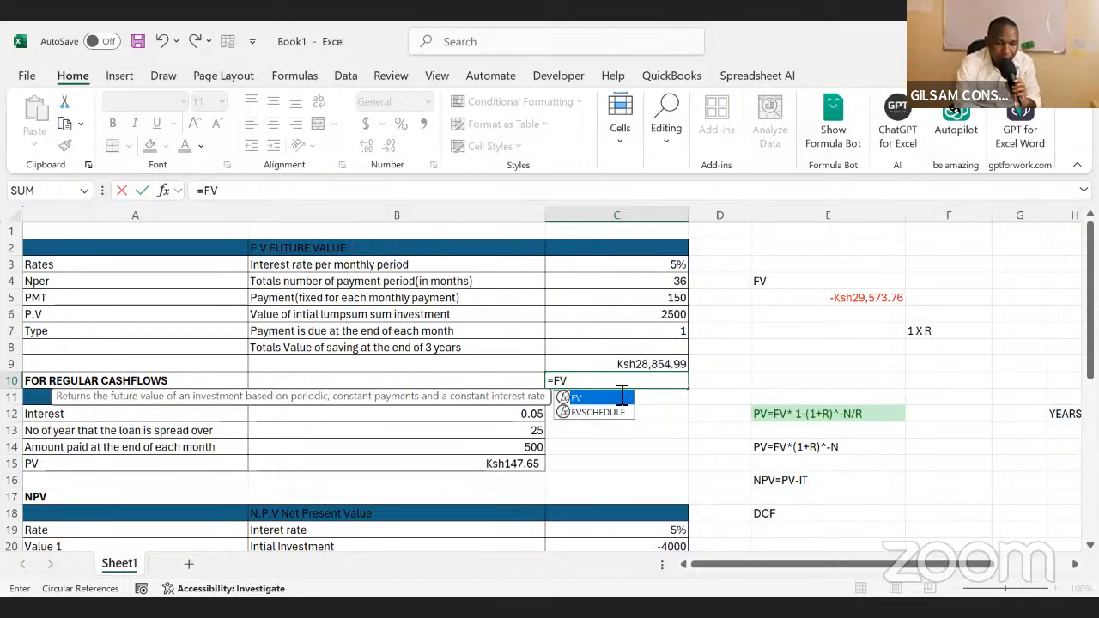
double_click(622, 397)
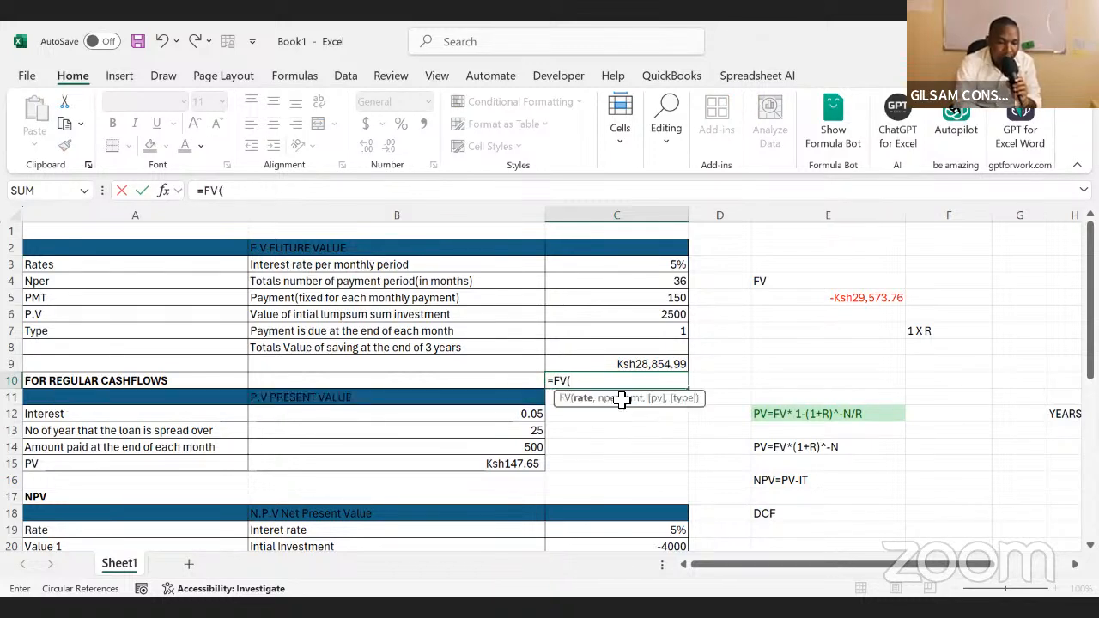
left_click(644, 267)
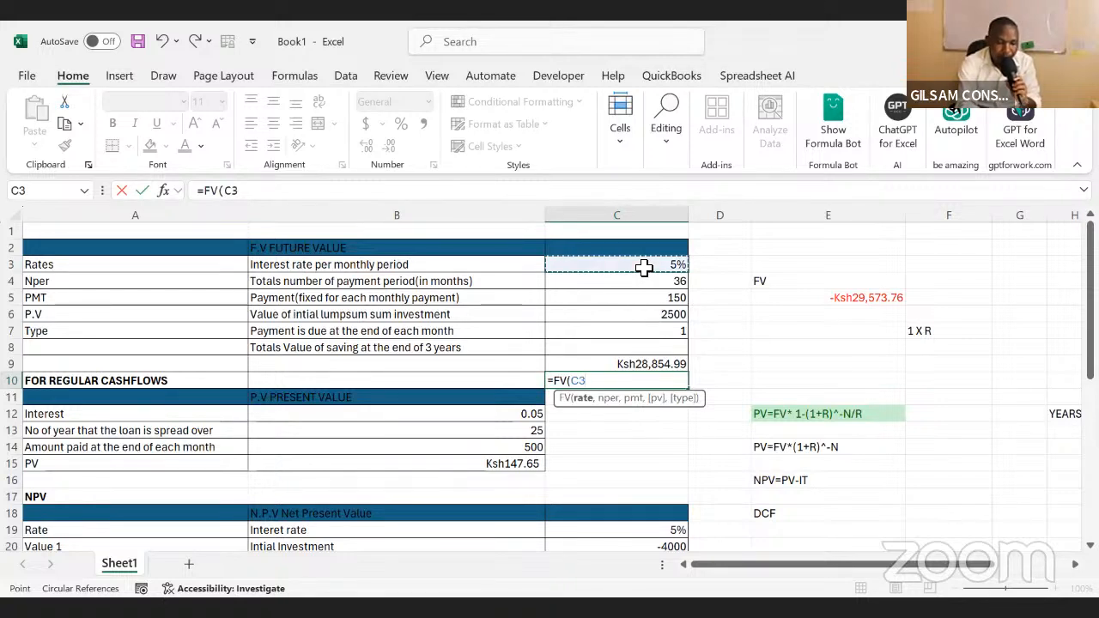
type(",")
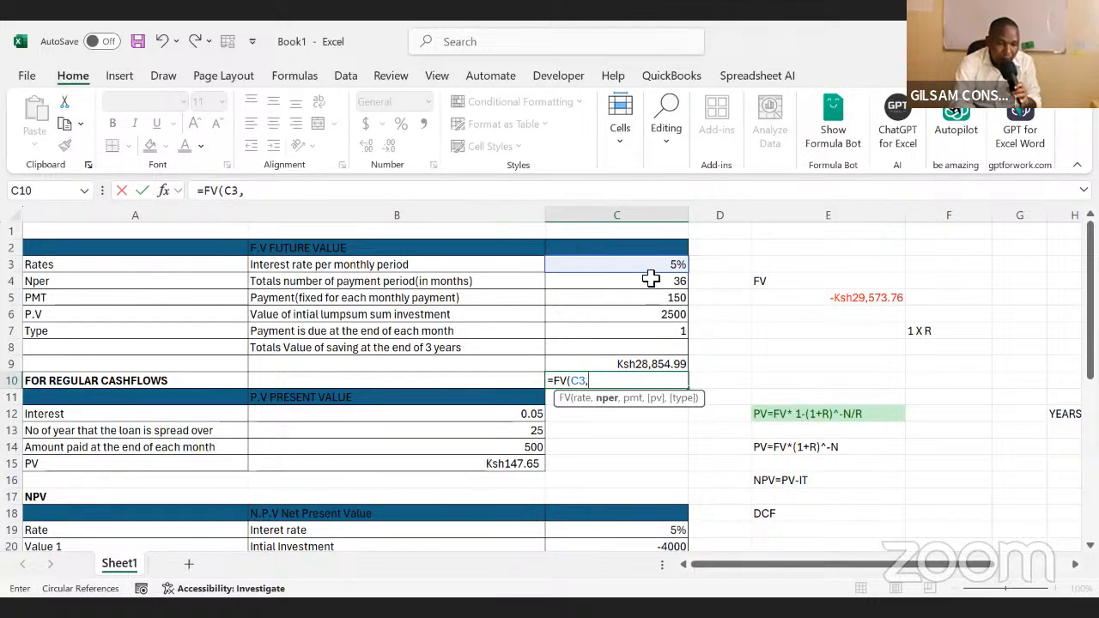
left_click(650, 279)
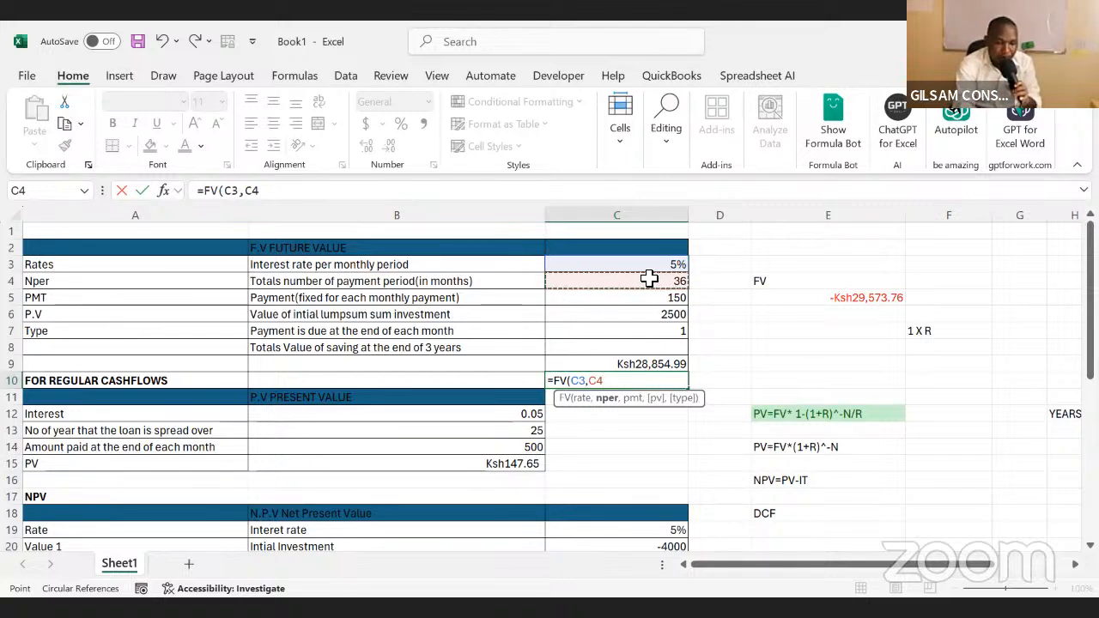
type(",")
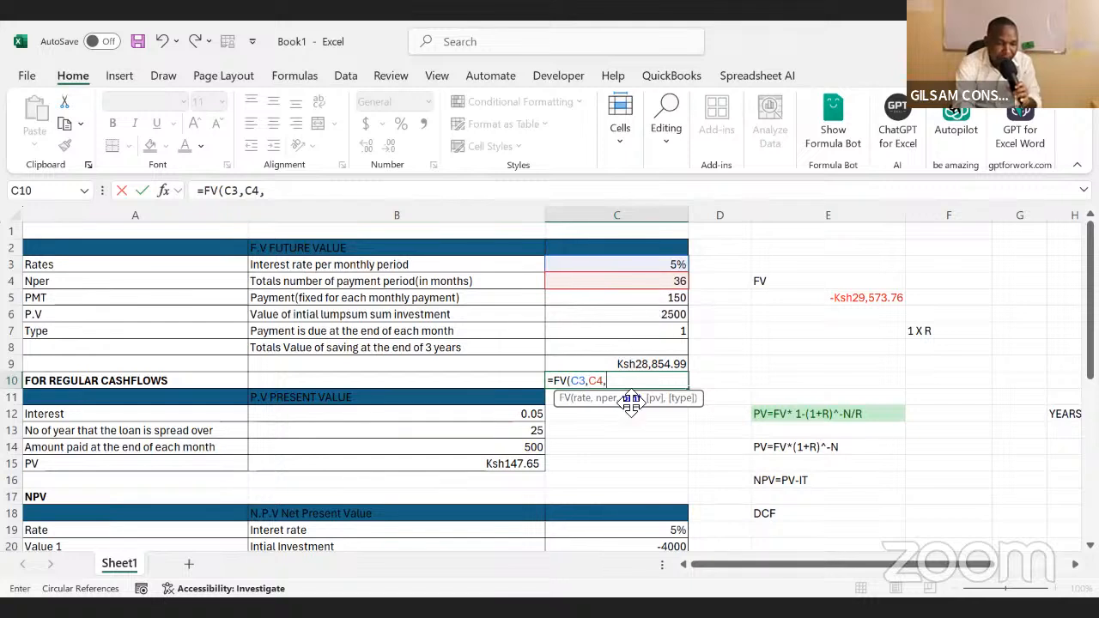
left_click(664, 299)
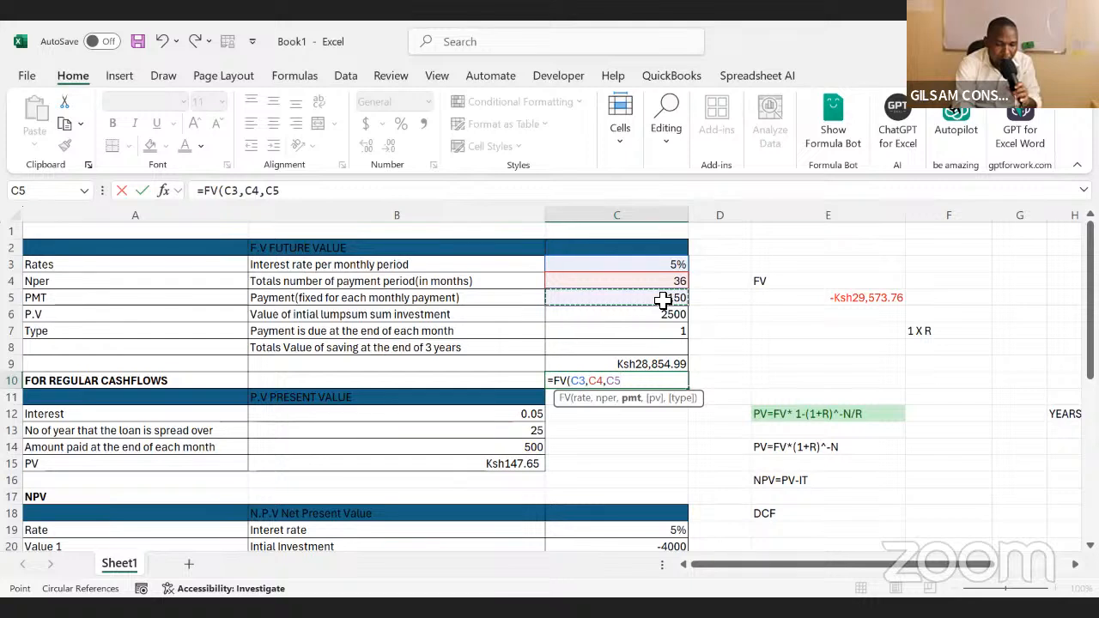
type(",")
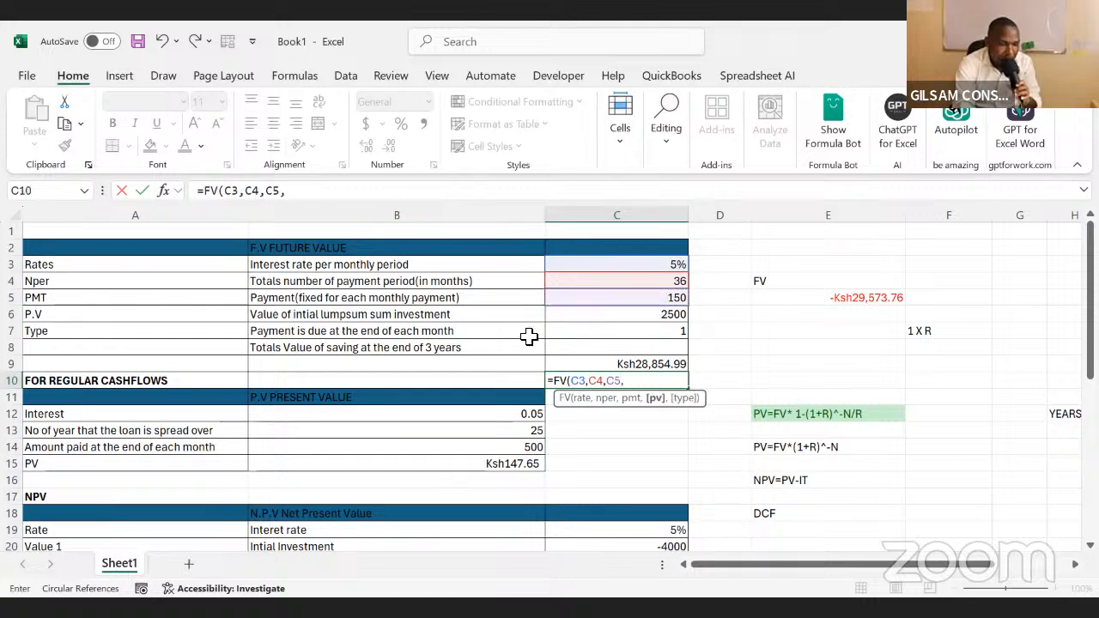
left_click(674, 317)
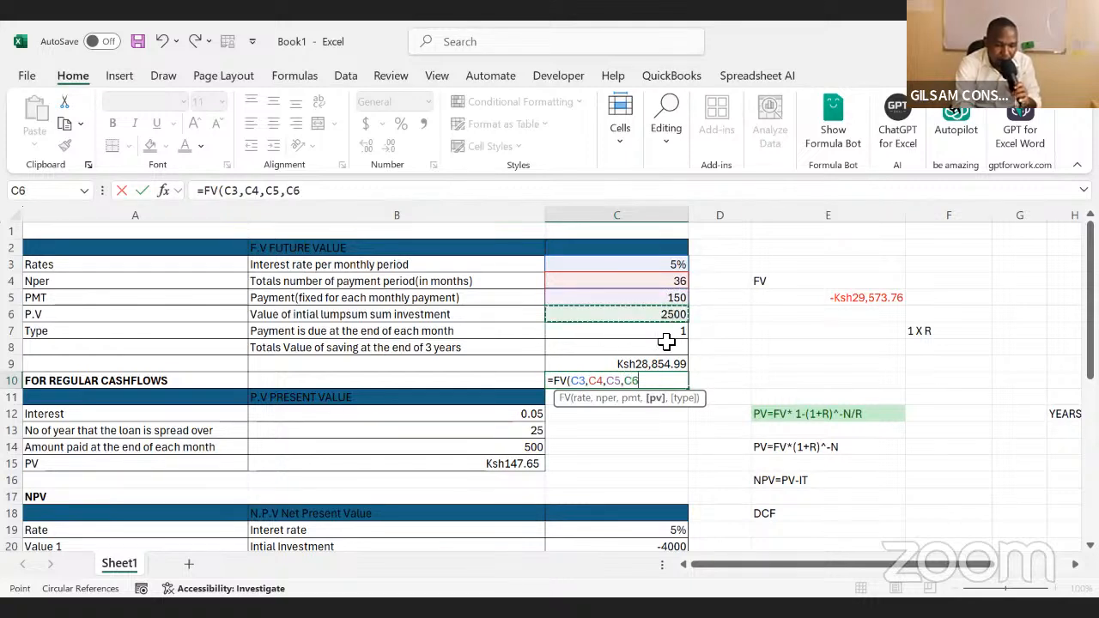
type(",")
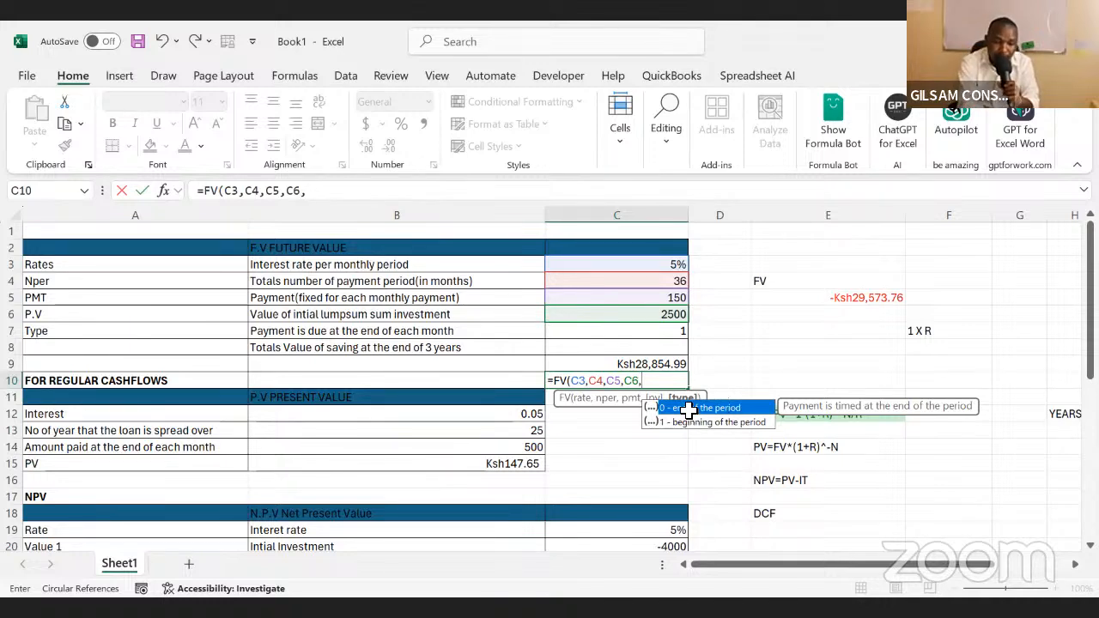
double_click(687, 409)
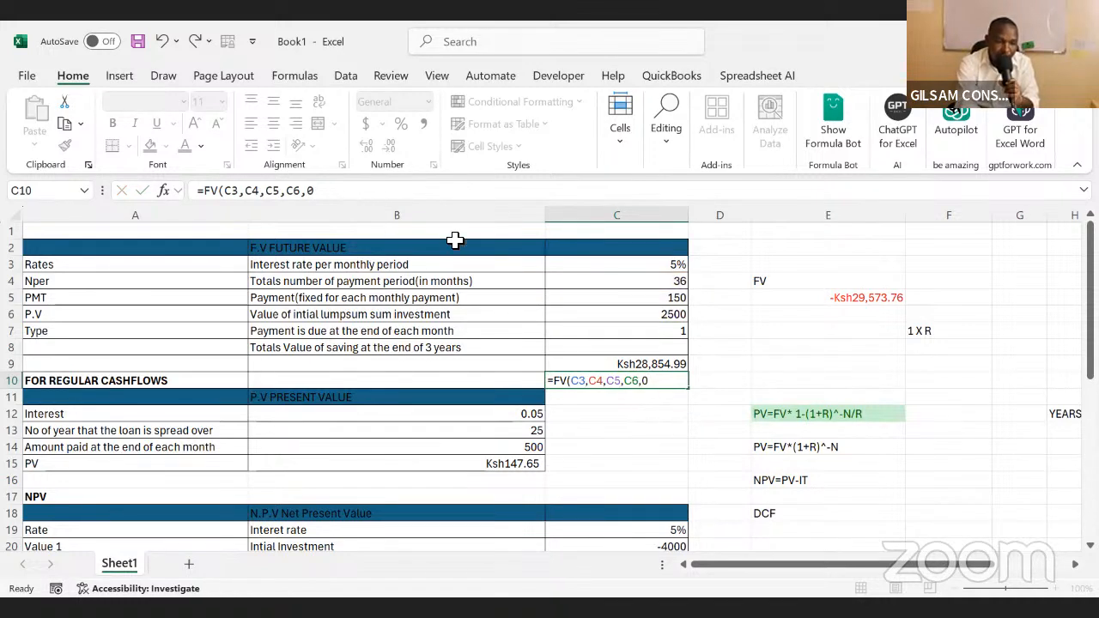
key("Return")
left_click(717, 363)
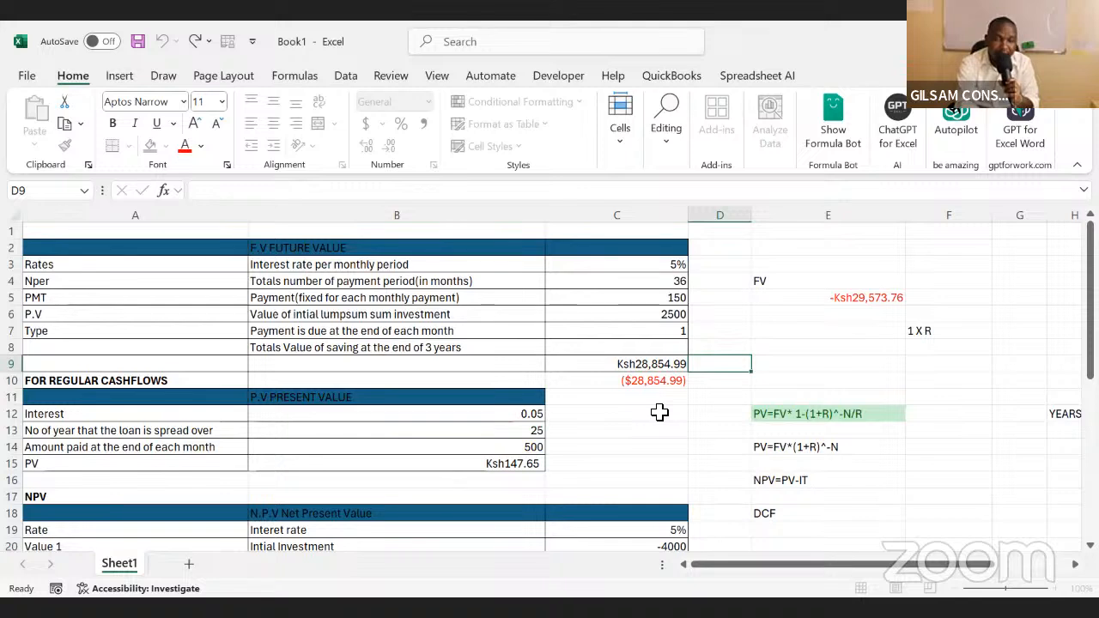
Add a minus sign before FV in C10 so the formula reads =-FV(C3,C4,C5,C6,0)
left_click(660, 413)
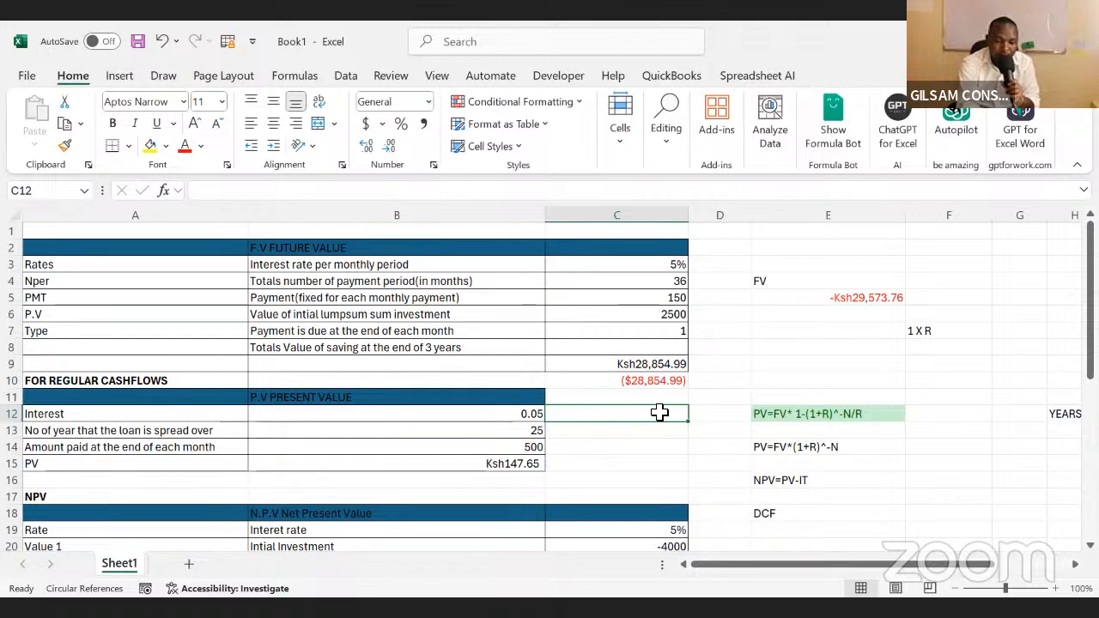
key("Up")
key("Up")
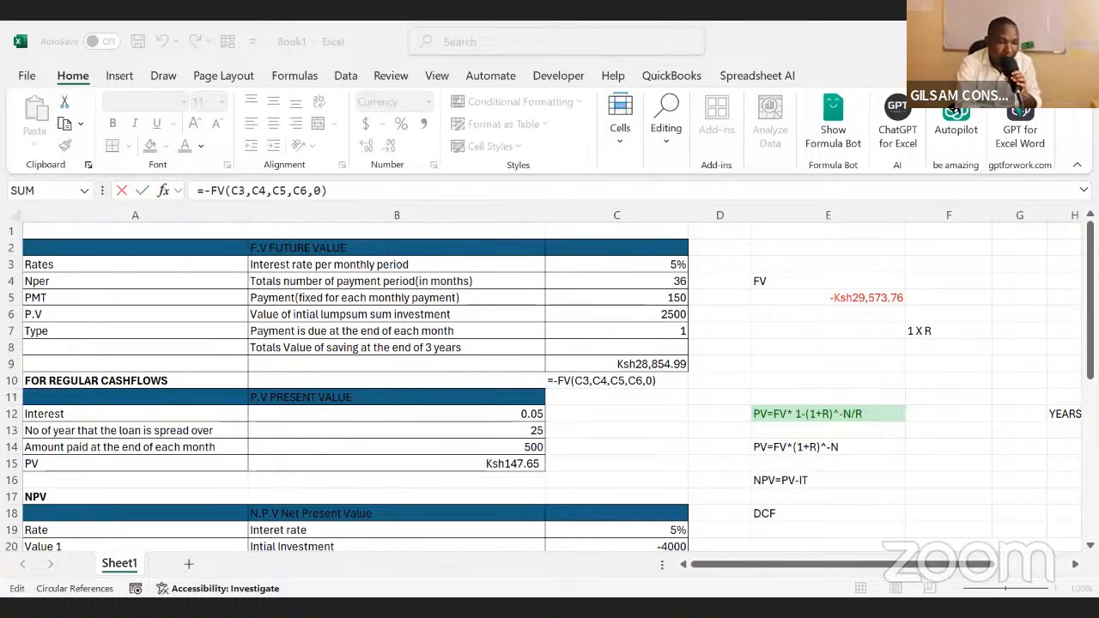
left_click(221, 206)
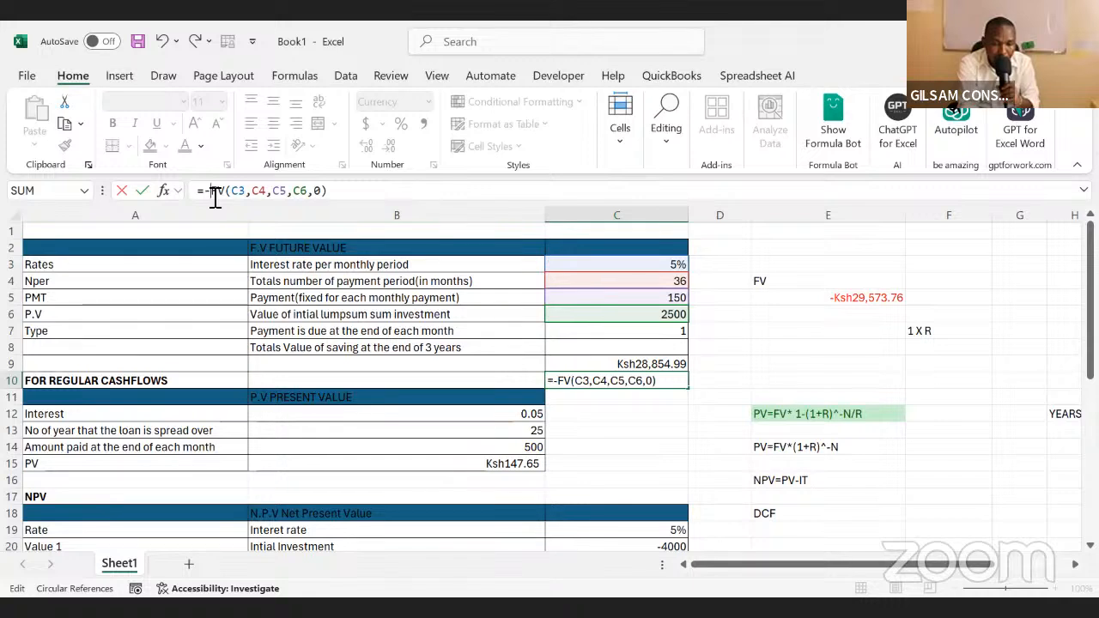
key("Escape")
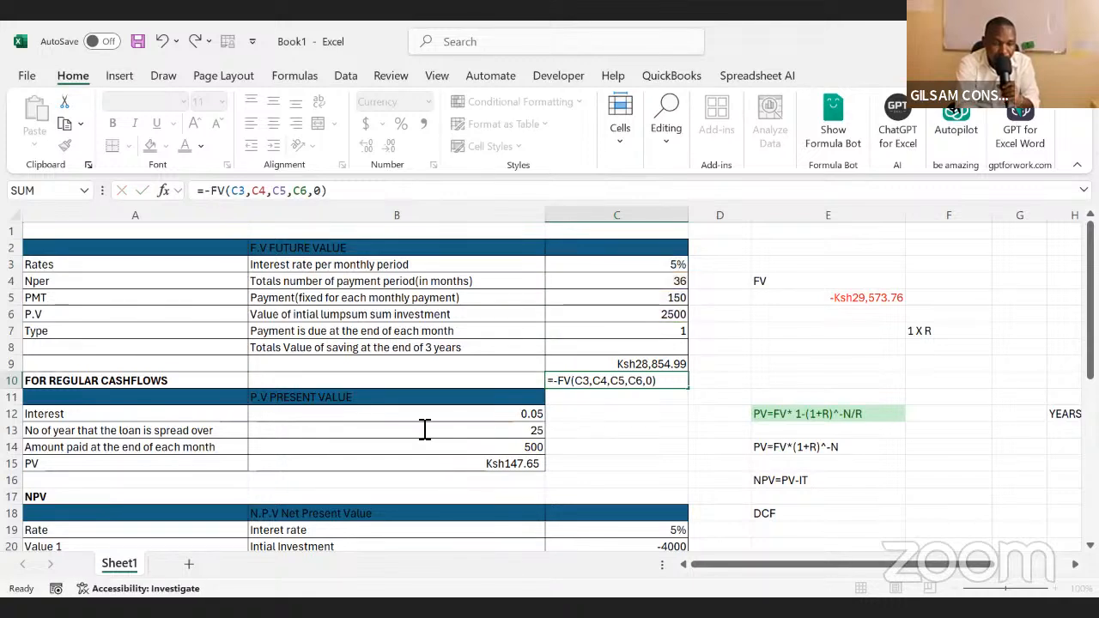
Clear the FV formula from C10, leaving the cell under the future value table empty
key("Return")
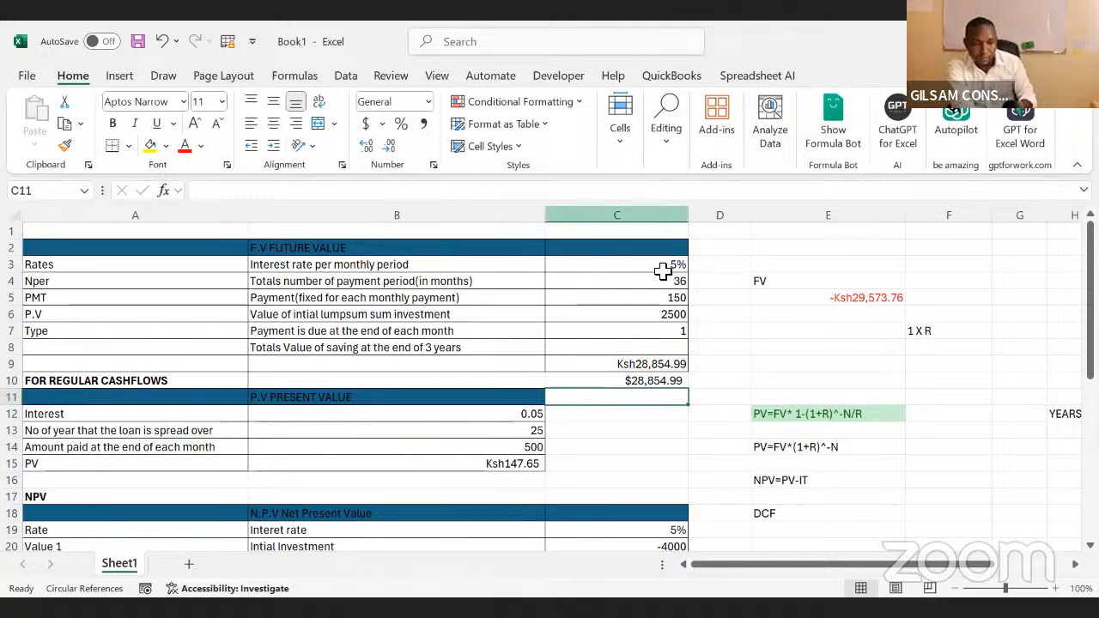
left_click(613, 383)
double_click(614, 383)
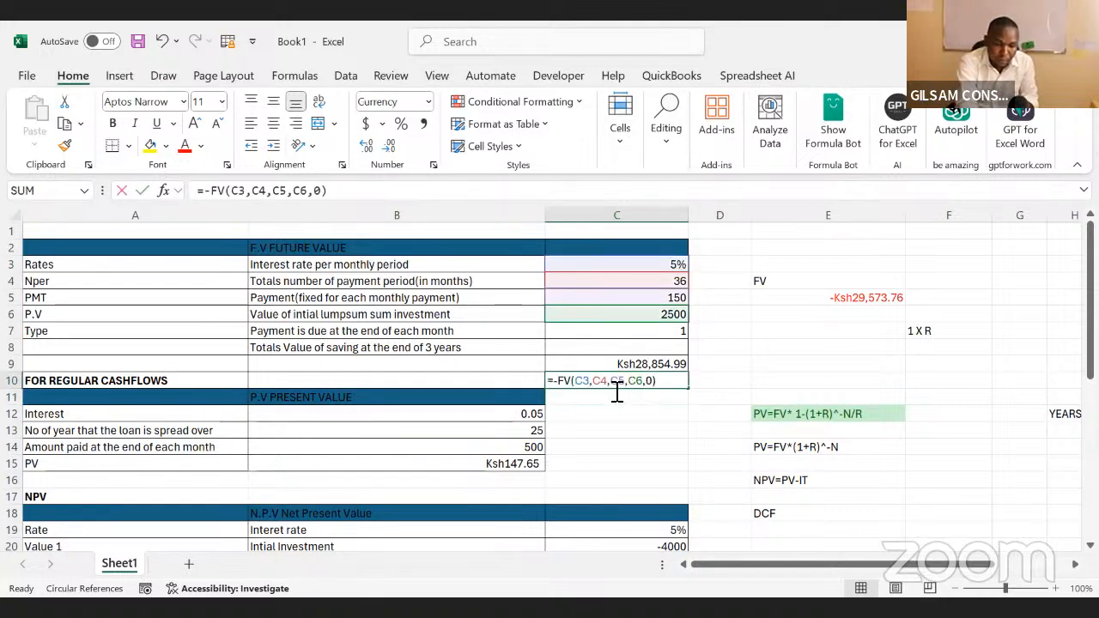
key("BackSpace")
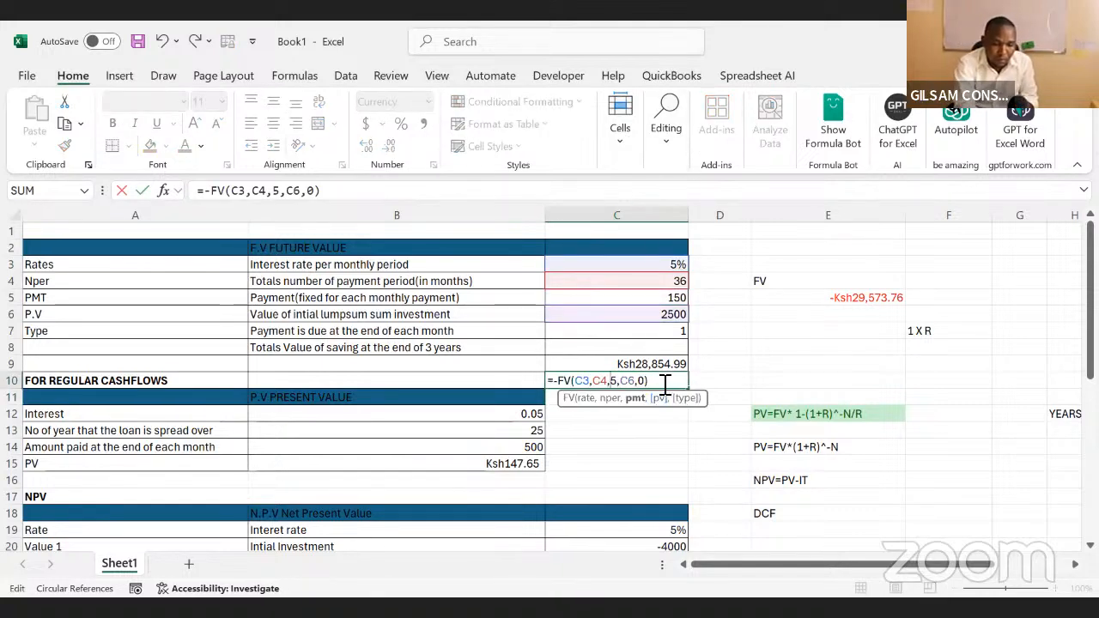
left_click(665, 385)
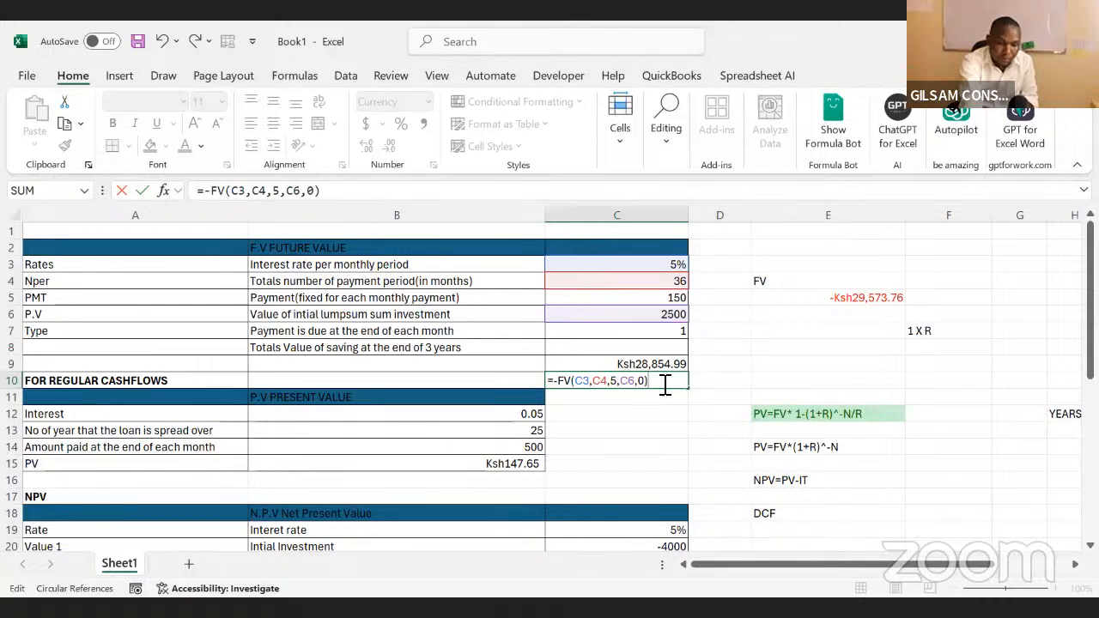
key("BackSpace")
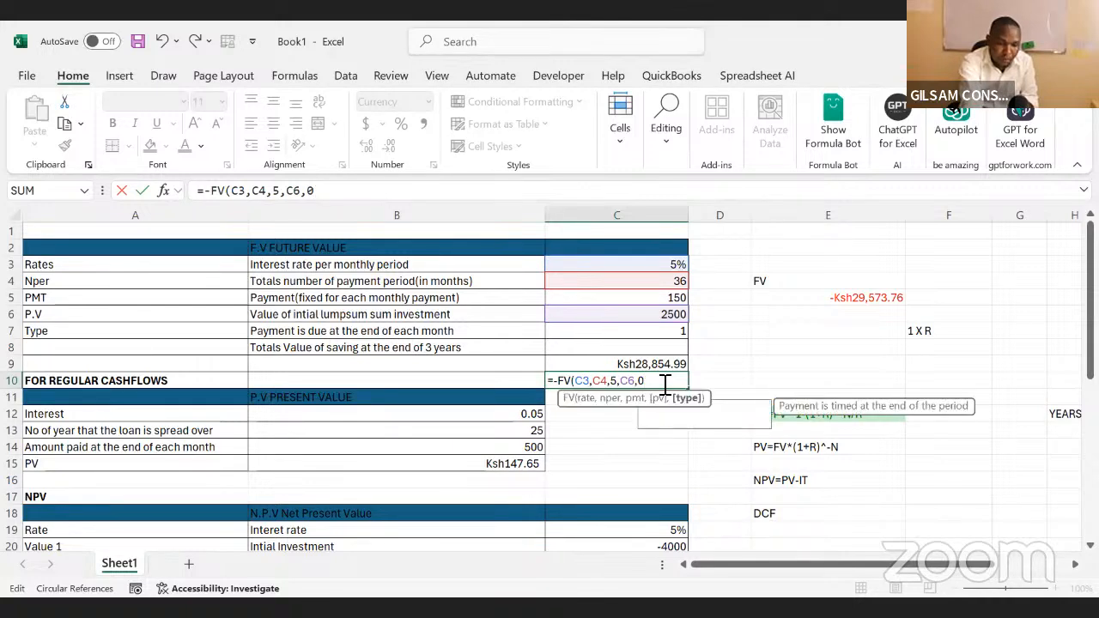
key("Escape")
left_click(637, 428)
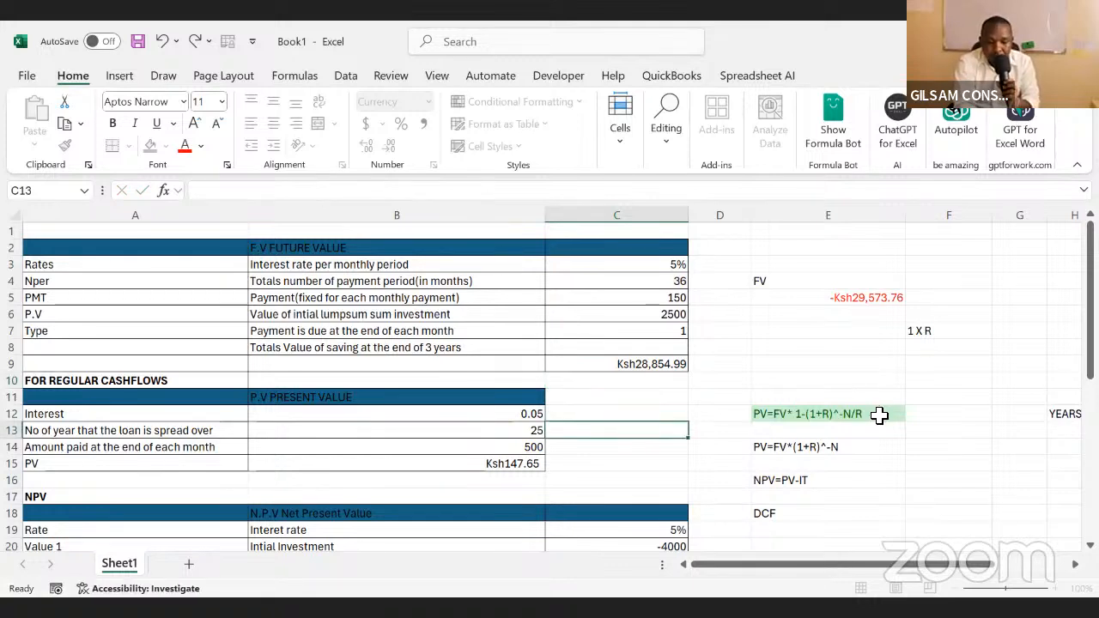
left_click(855, 378)
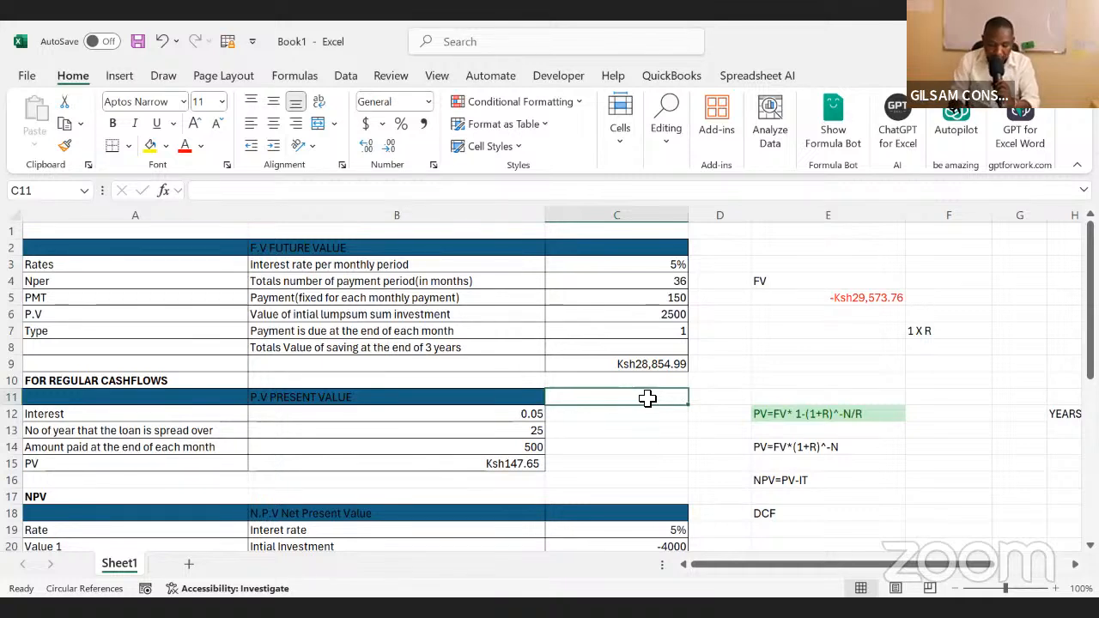
left_click(626, 447)
key("Down")
key("Down")
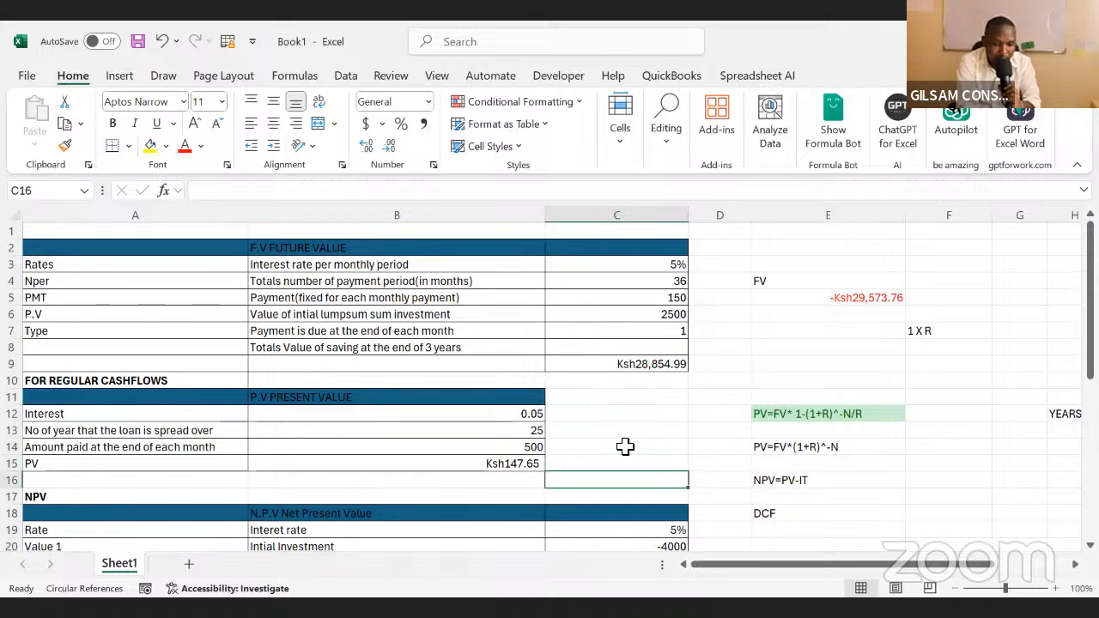
left_click(770, 301)
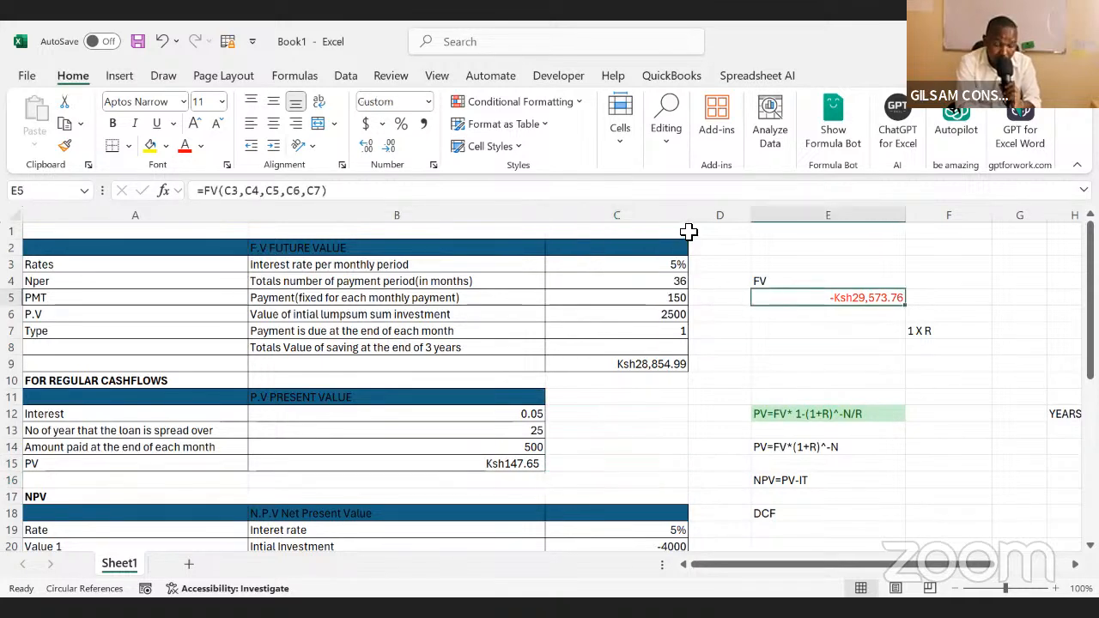
Narrow column C slightly so it fits the future value table's figures more closely
left_click_drag(690, 229, 650, 219)
left_click(678, 251)
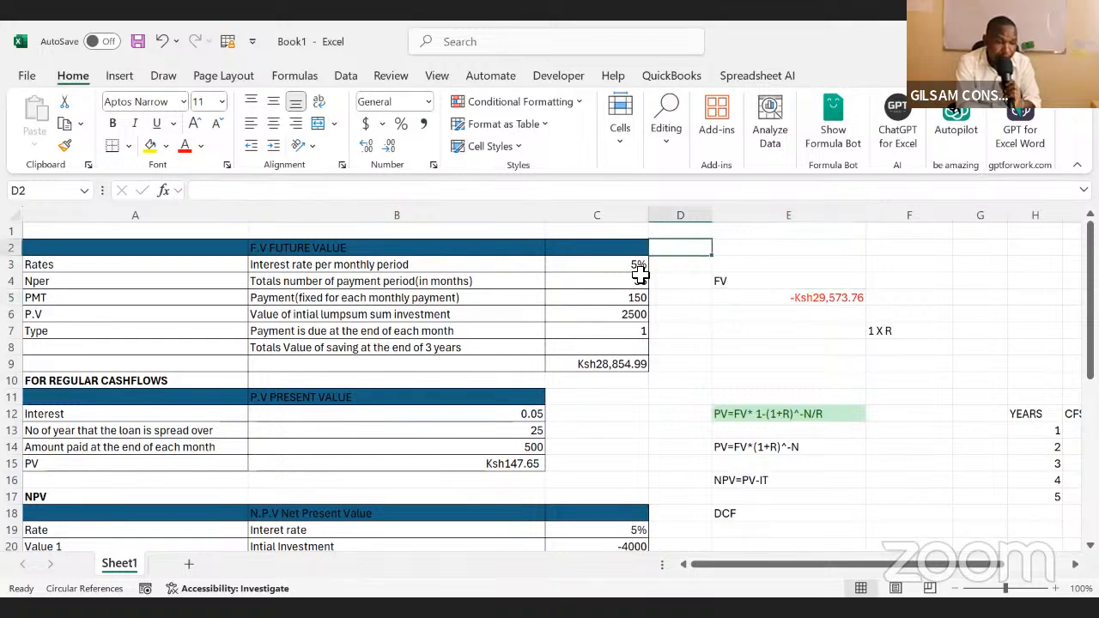
left_click(397, 263)
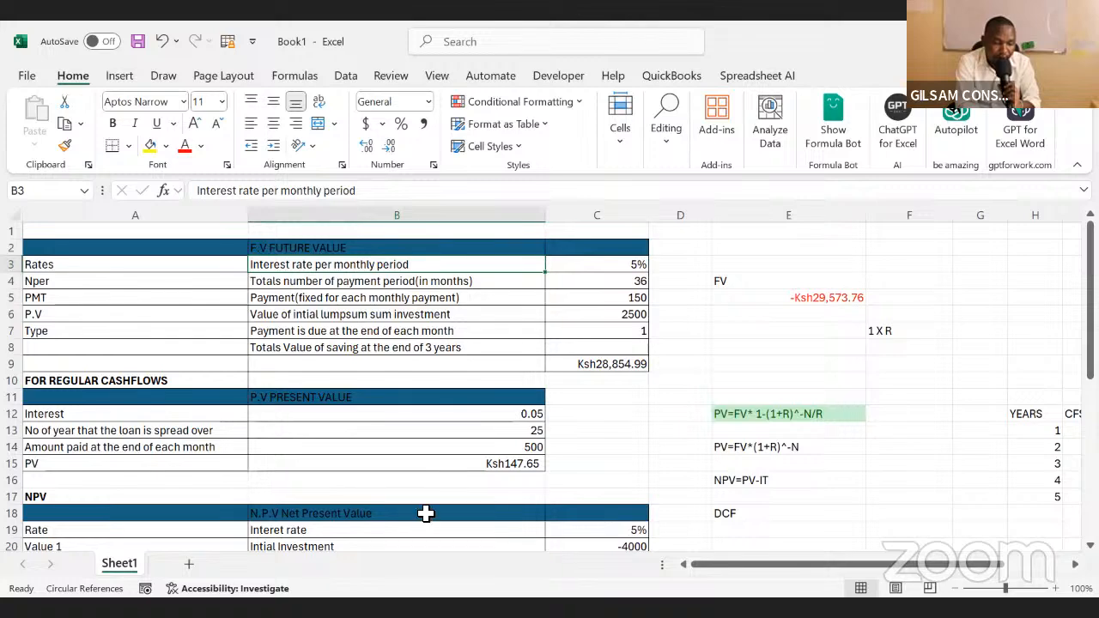
Enter the label FV in G2, in the empty area beside the future value table
left_click(901, 359)
key("Right")
key("Right")
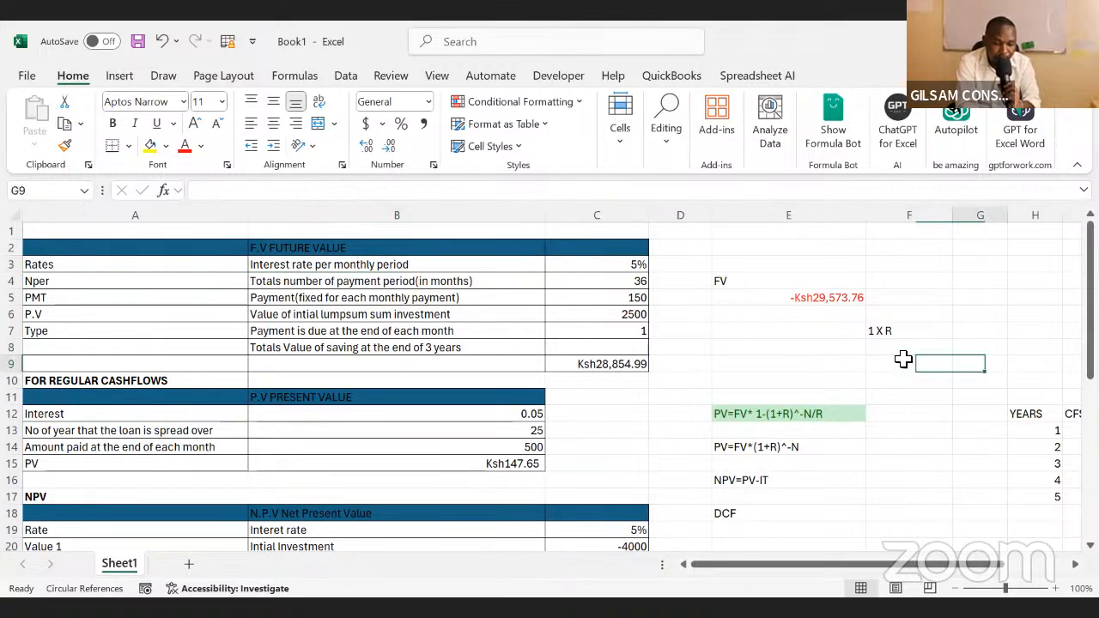
key("Right")
key("Up")
key("Up")
key("Up")
key("Up")
key("Up")
key("Up")
key("Up")
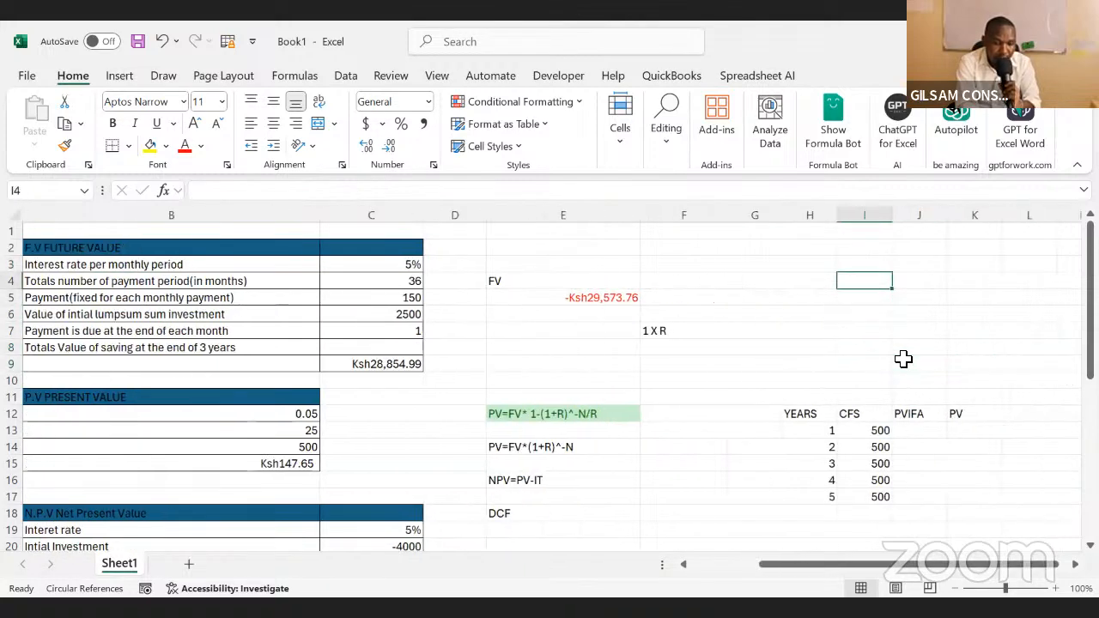
key("Left")
key("Left")
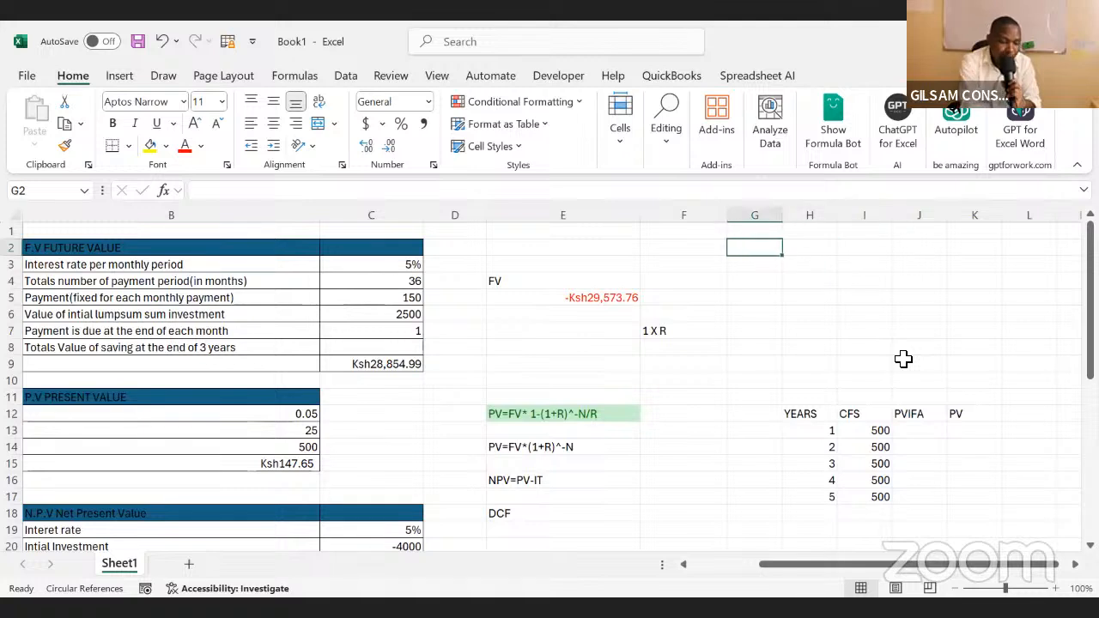
type("FV")
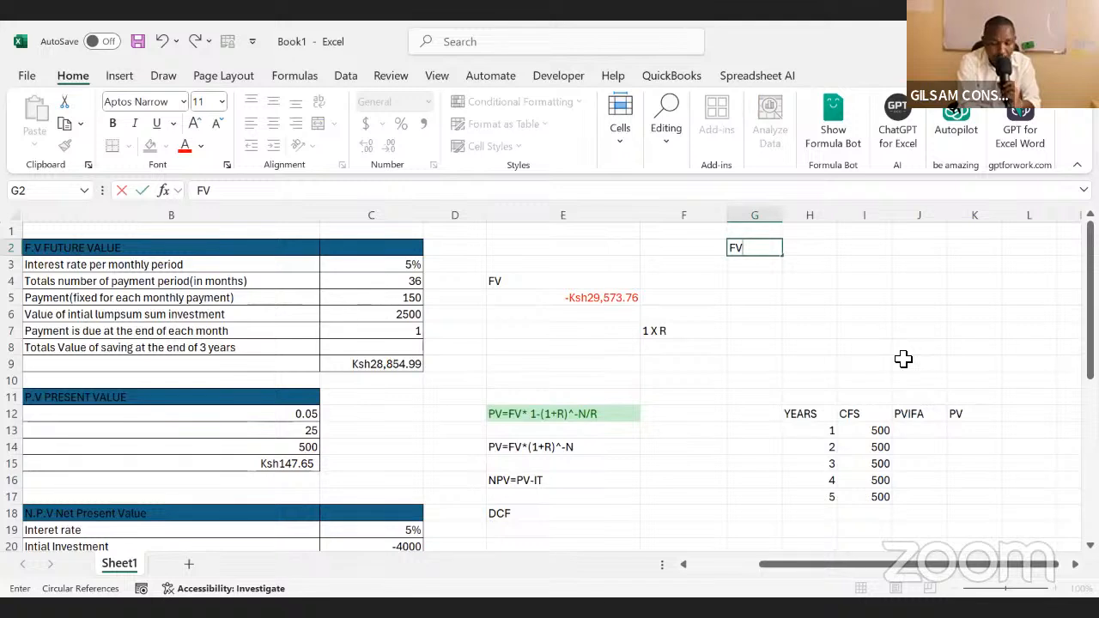
key("ctrl+Return")
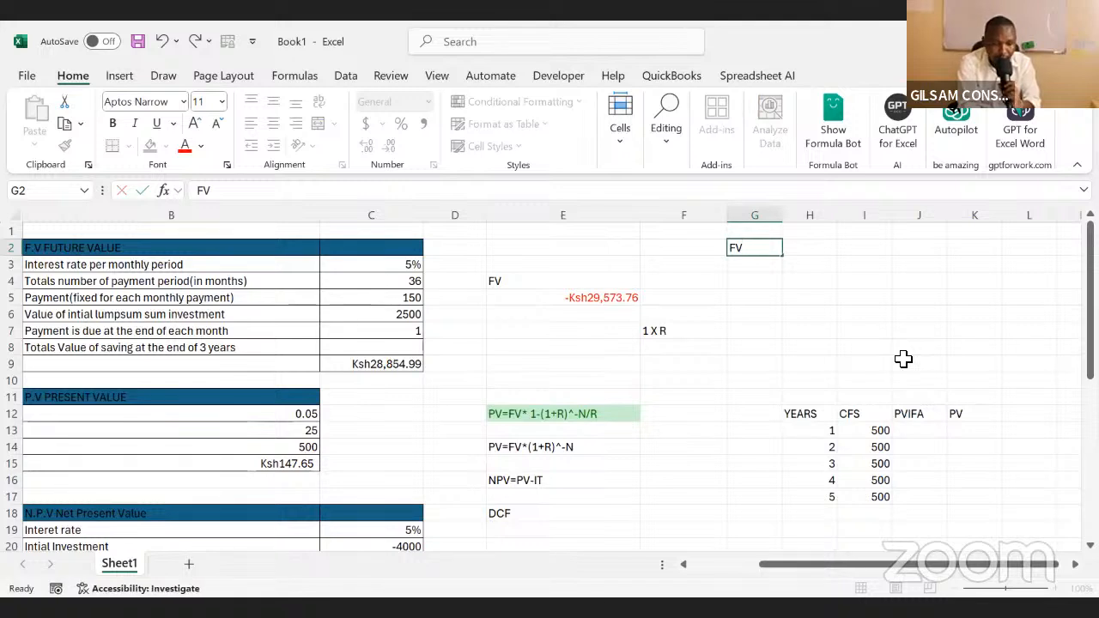
Add the labels PV in G3 and PMT in G4 below the FV label
double_click(737, 265)
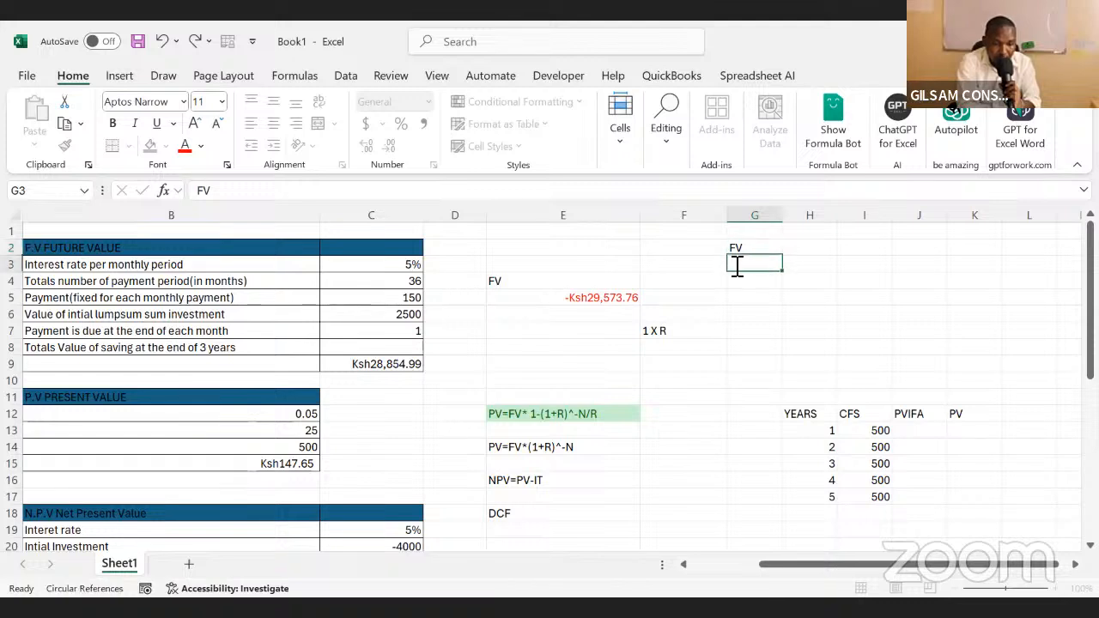
type("PV")
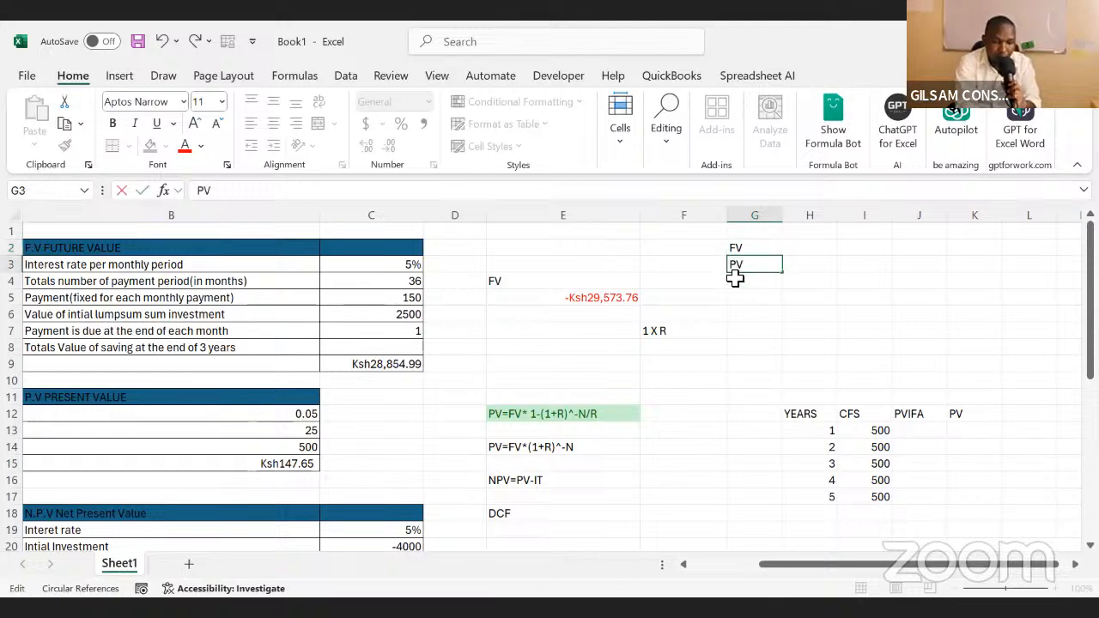
key("Return")
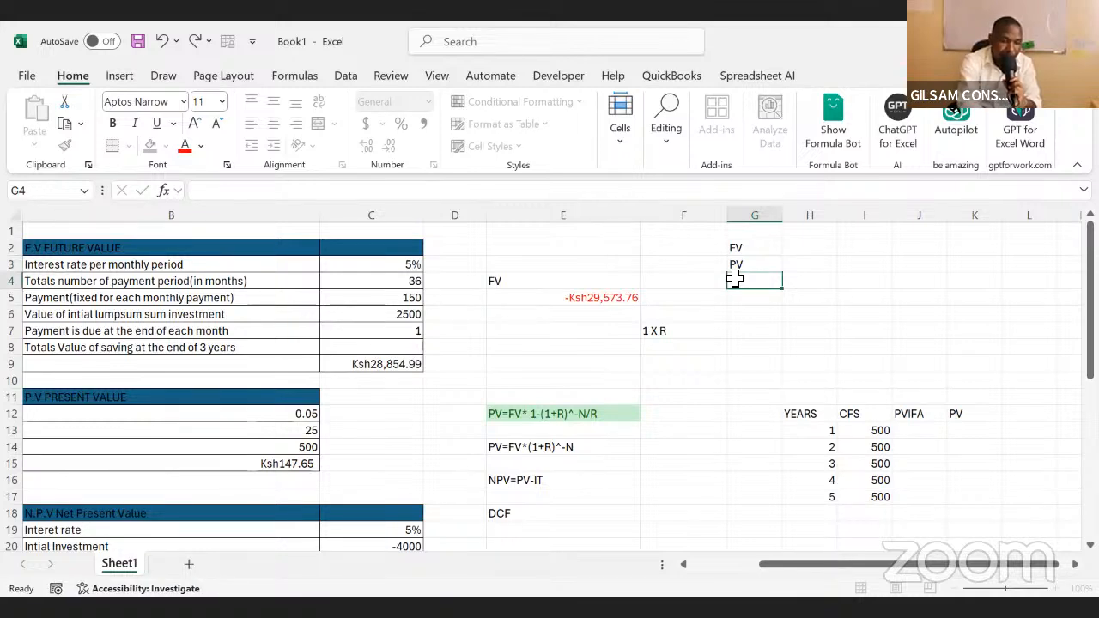
type("P")
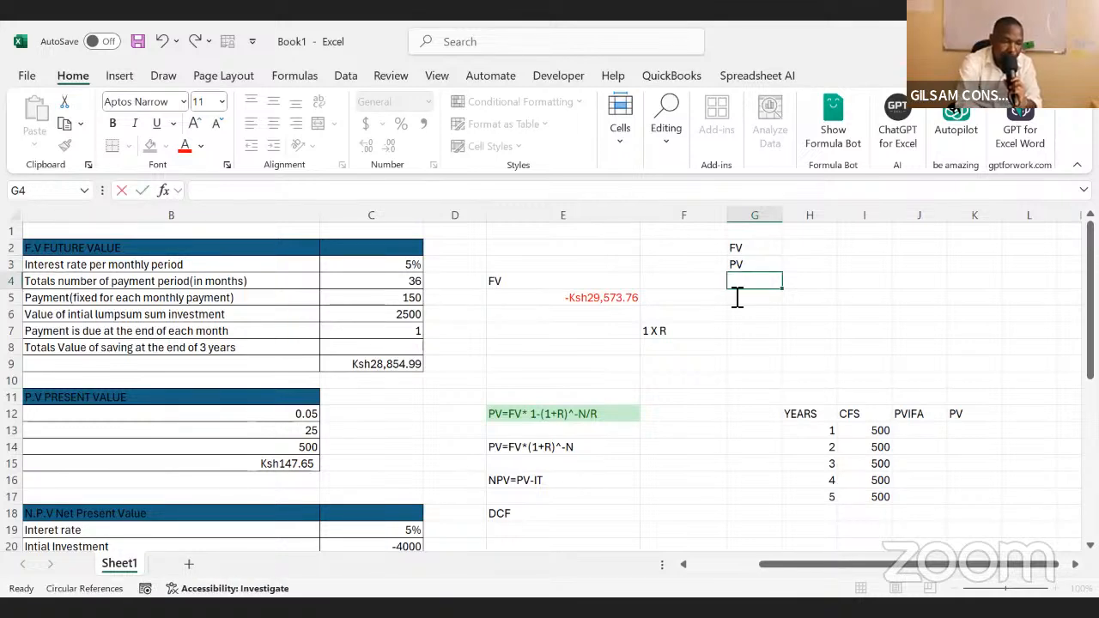
type("MT")
left_click(753, 339)
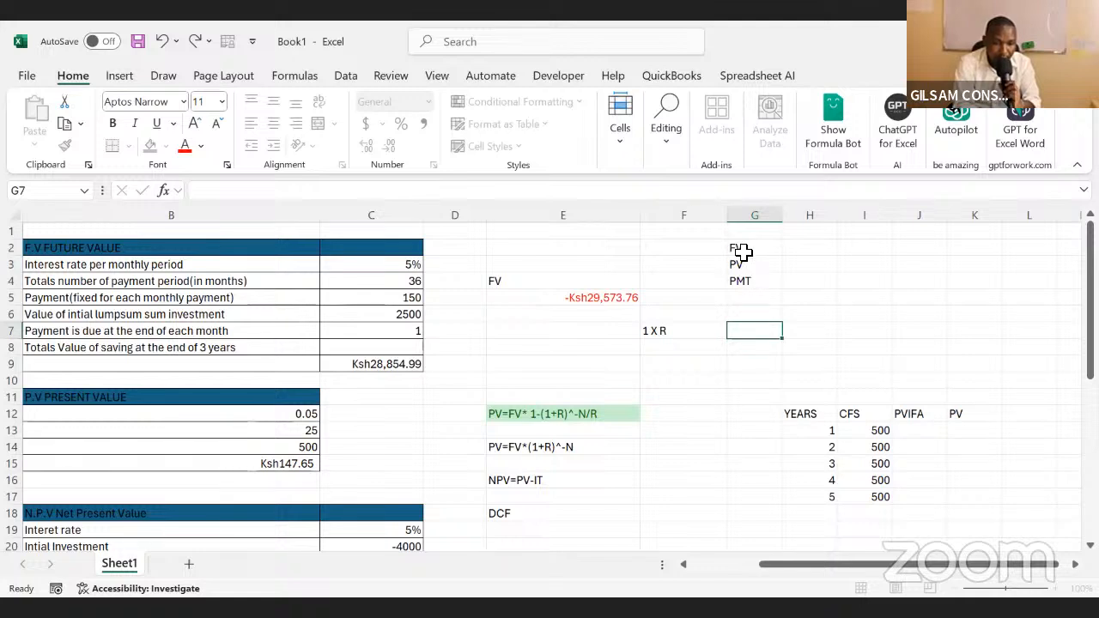
Examine the function labels in G2:G4 and the Rates, Nper, PMT and P.V rows of the future value table
left_click_drag(740, 248, 748, 278)
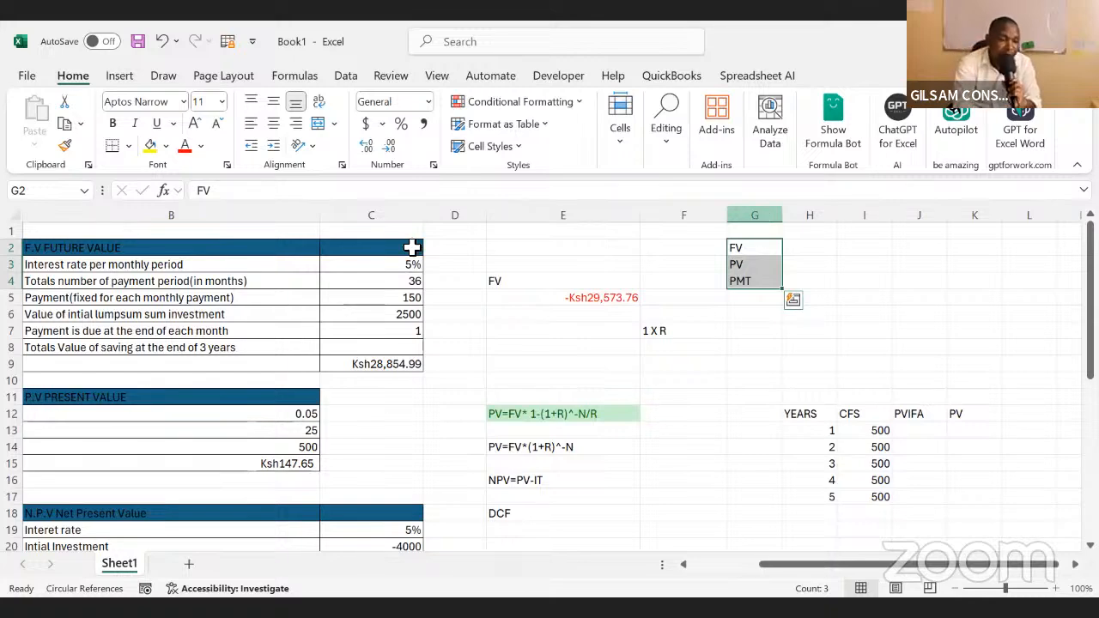
left_click(418, 300)
key("Left")
key("Left")
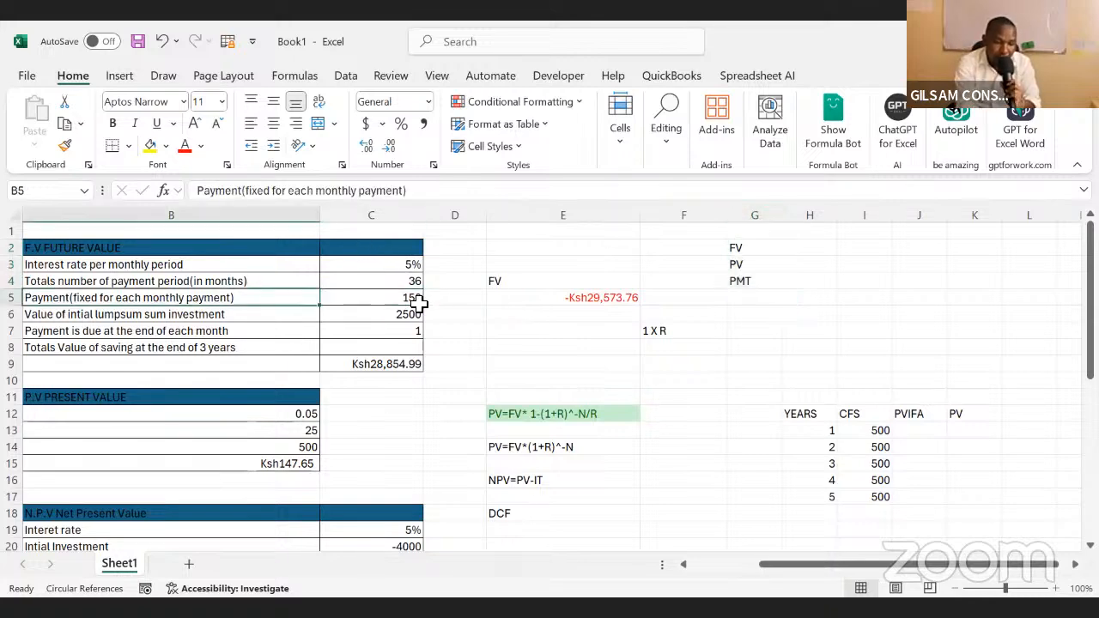
key("Right")
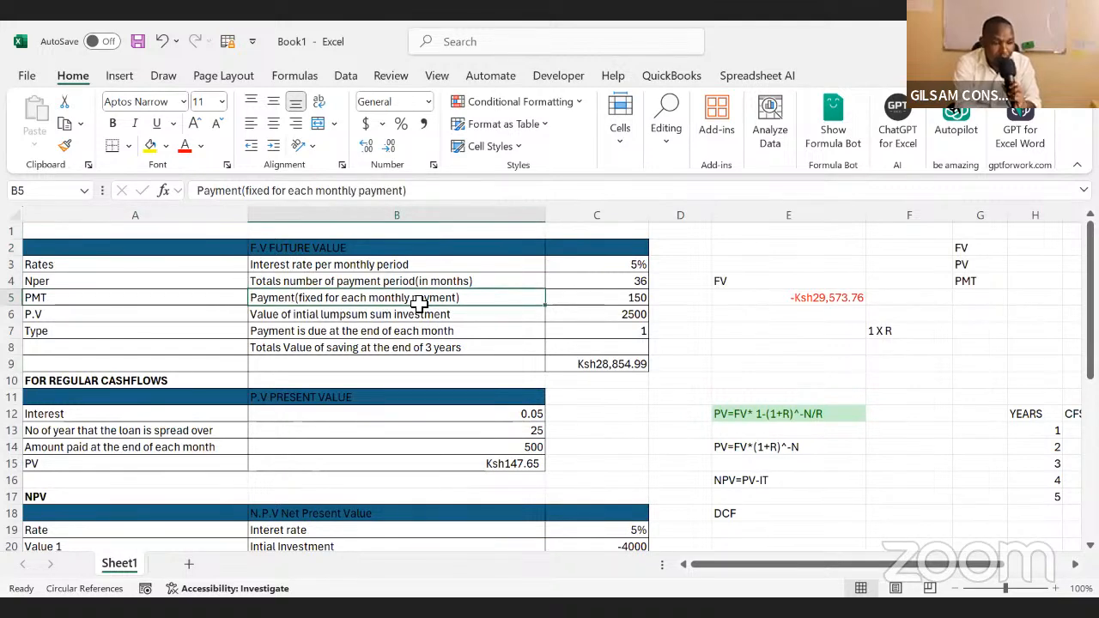
left_click(118, 267)
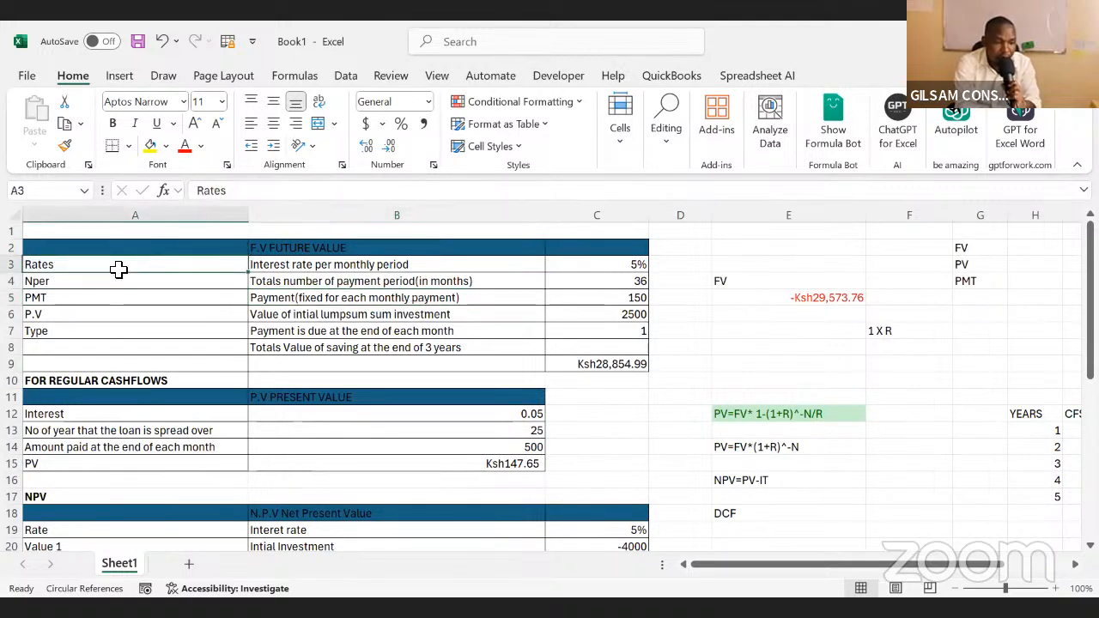
left_click(66, 281)
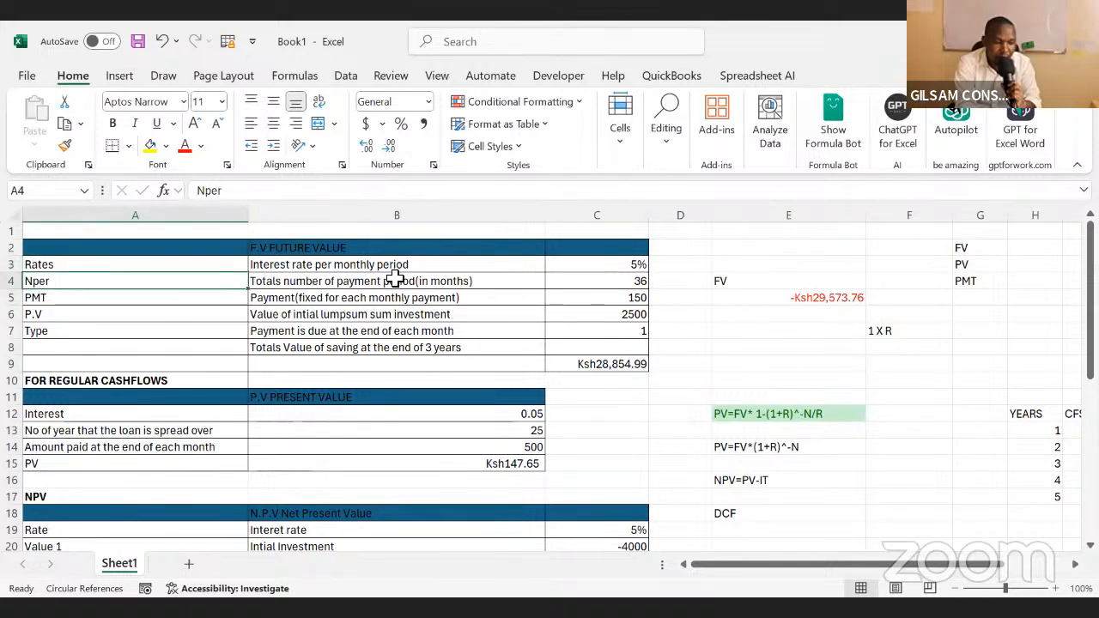
left_click(58, 299)
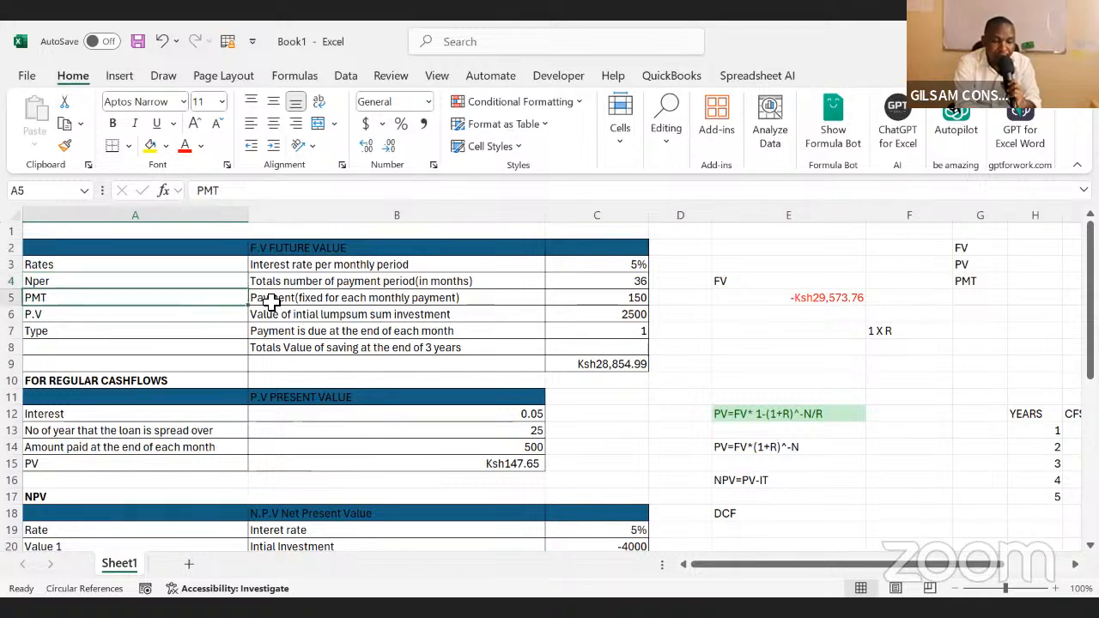
left_click(77, 317)
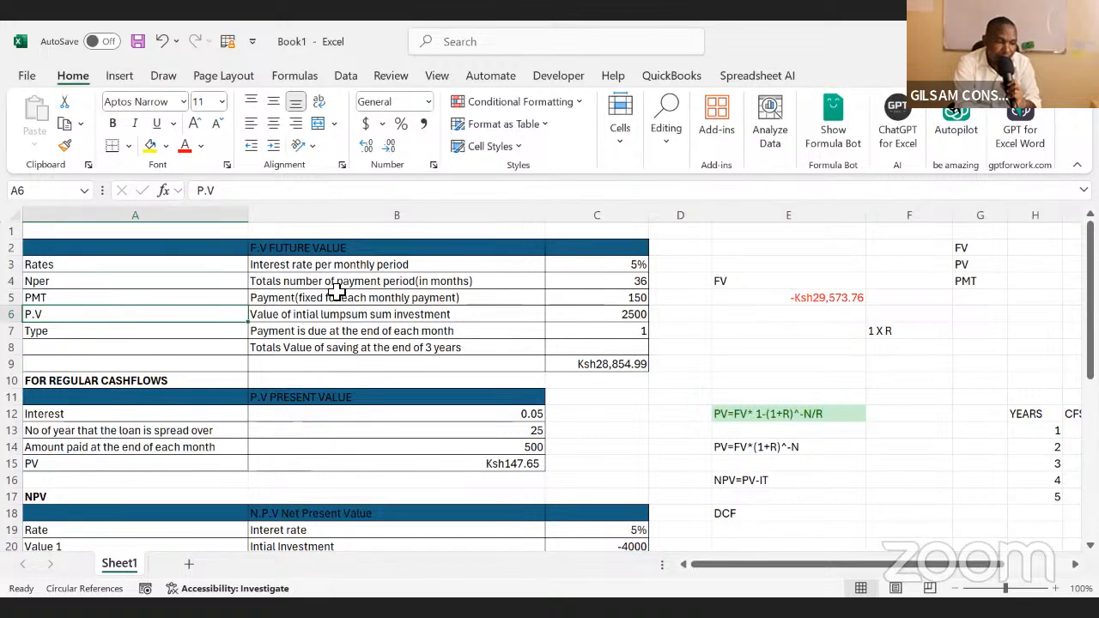
left_click(303, 315)
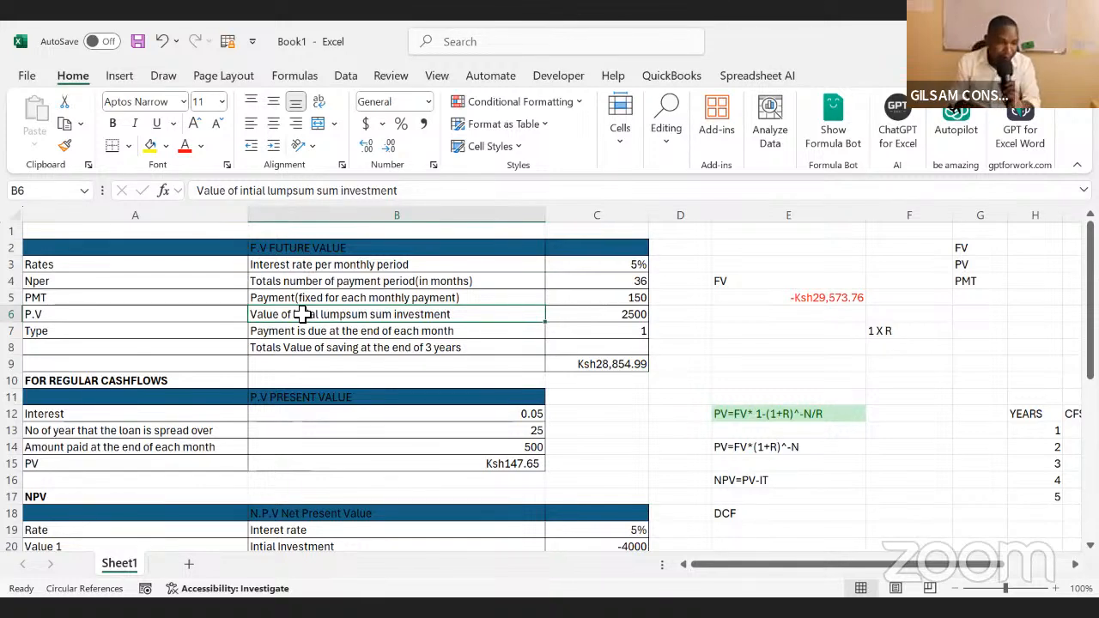
Start an FV formula in D9, beside the existing savings total, using C3 as the rate and C4 as the number of periods
left_click(450, 372)
key("Right")
key("Right")
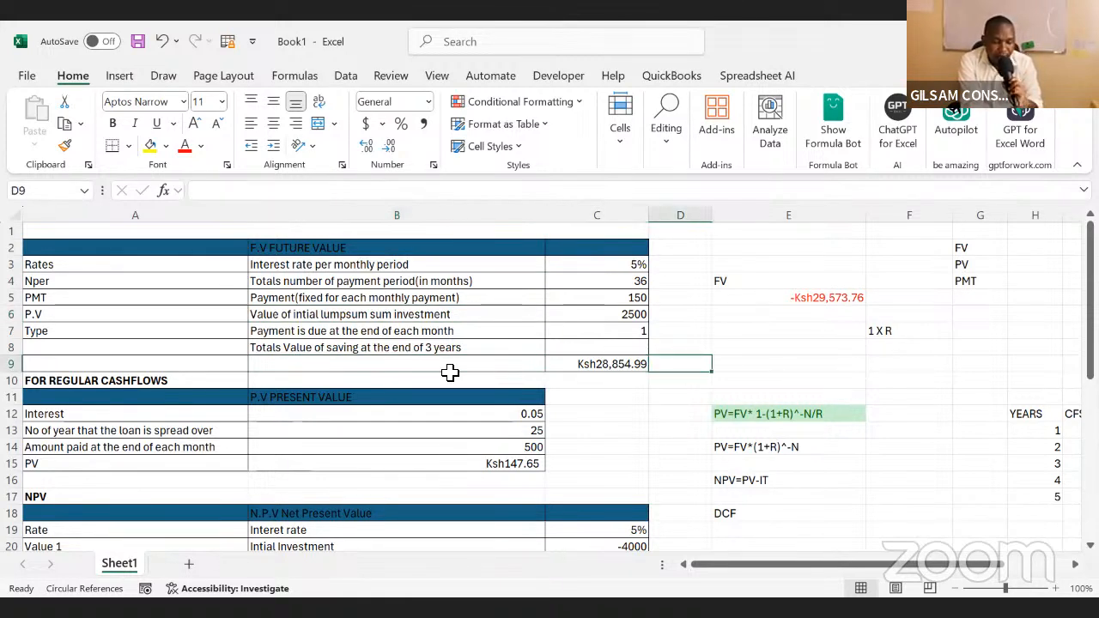
type("=")
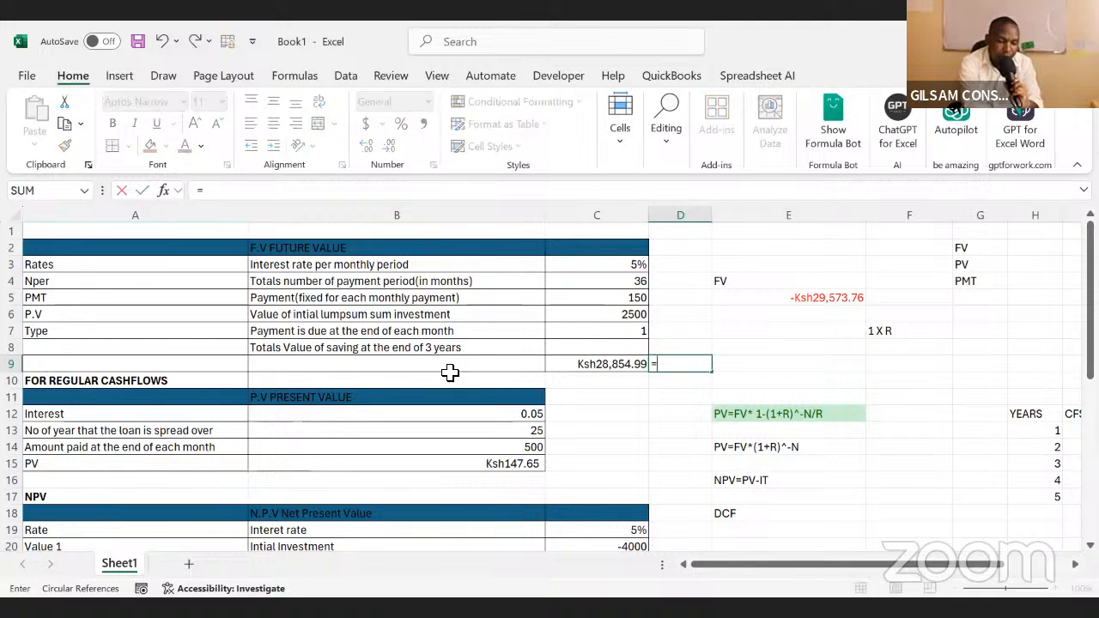
type("FV")
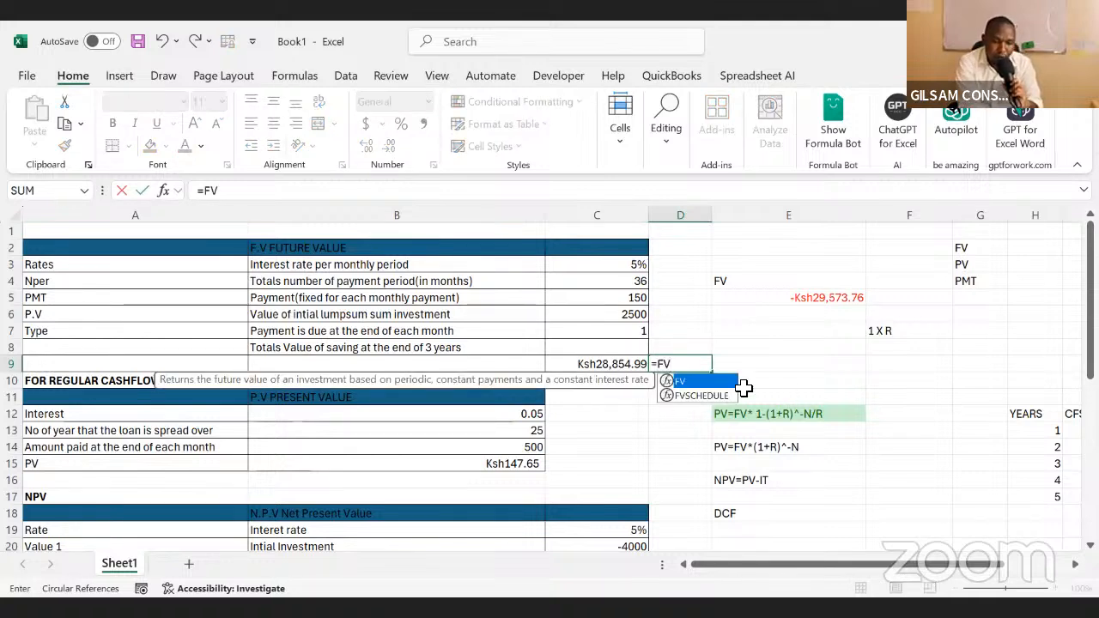
double_click(668, 381)
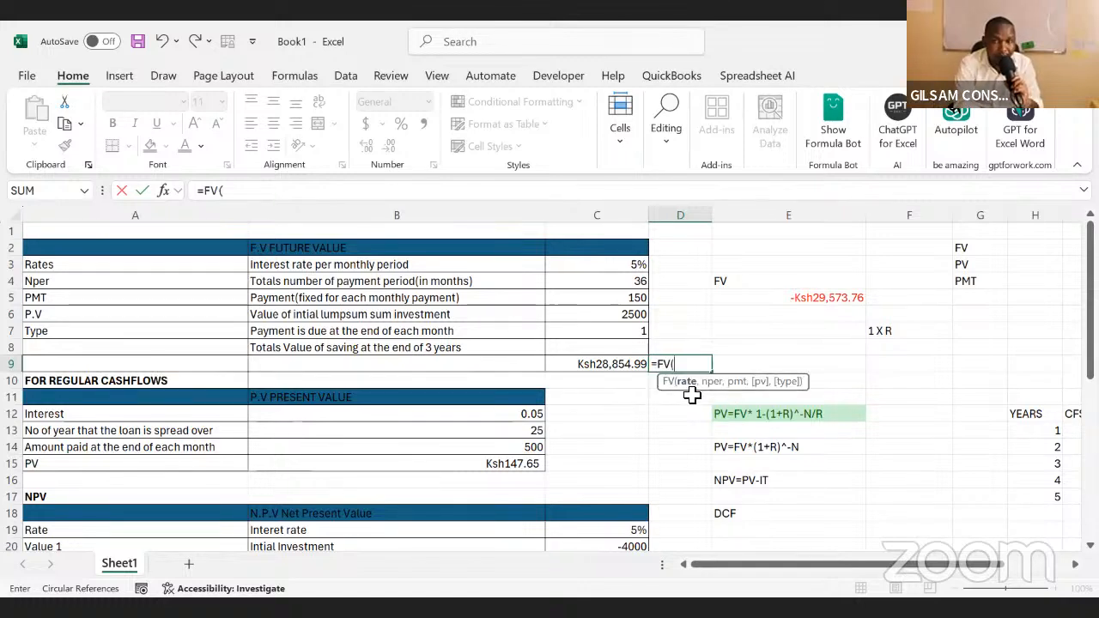
left_click(608, 260)
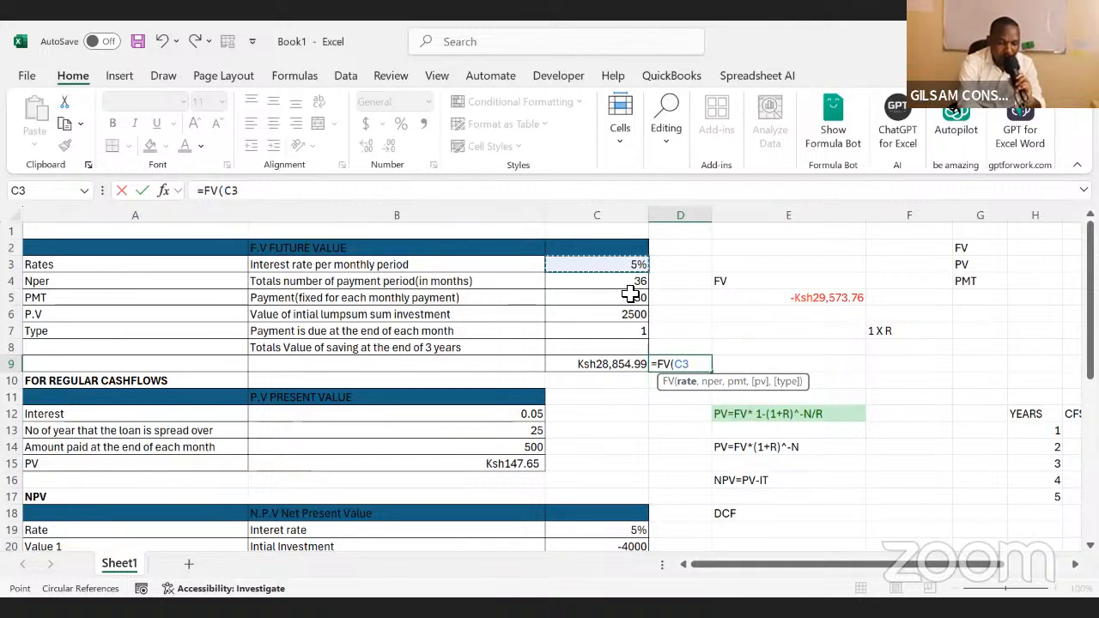
type(",")
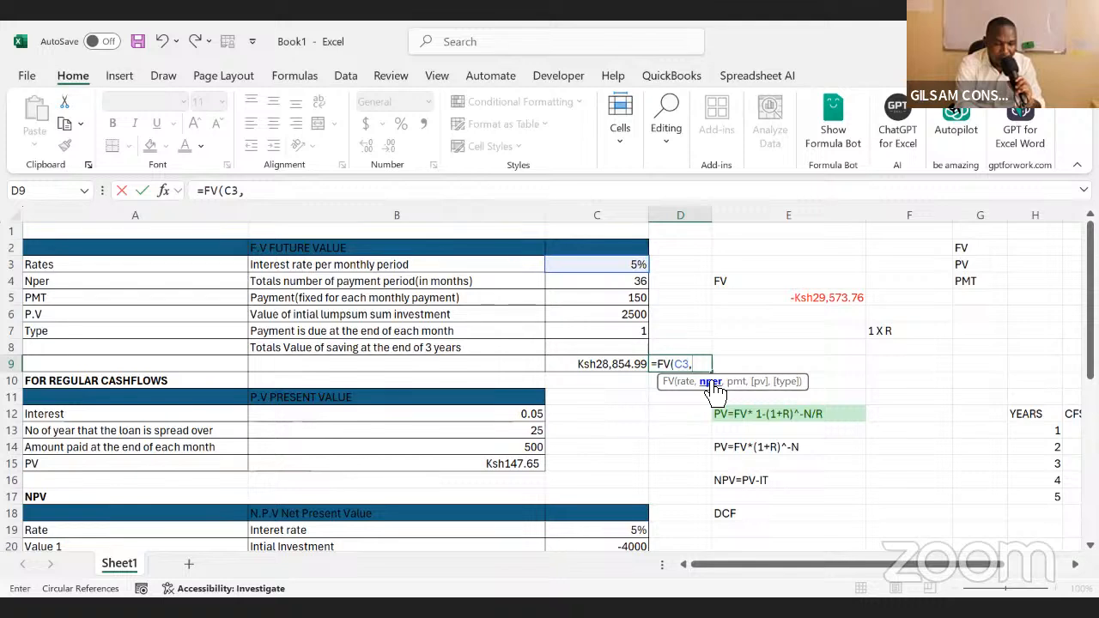
left_click(613, 285)
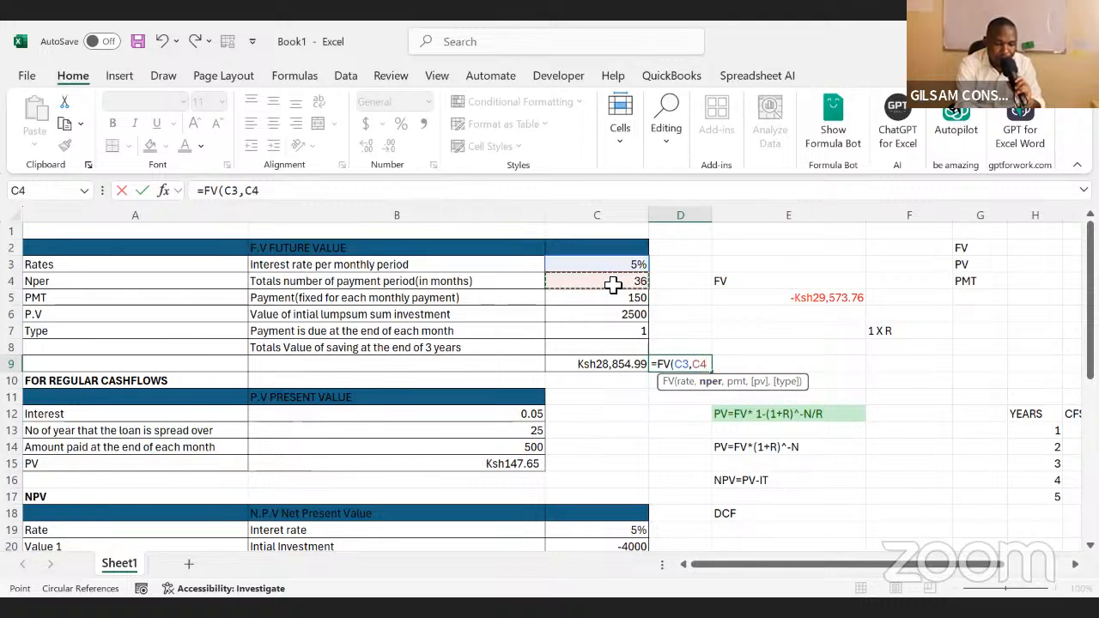
type(",")
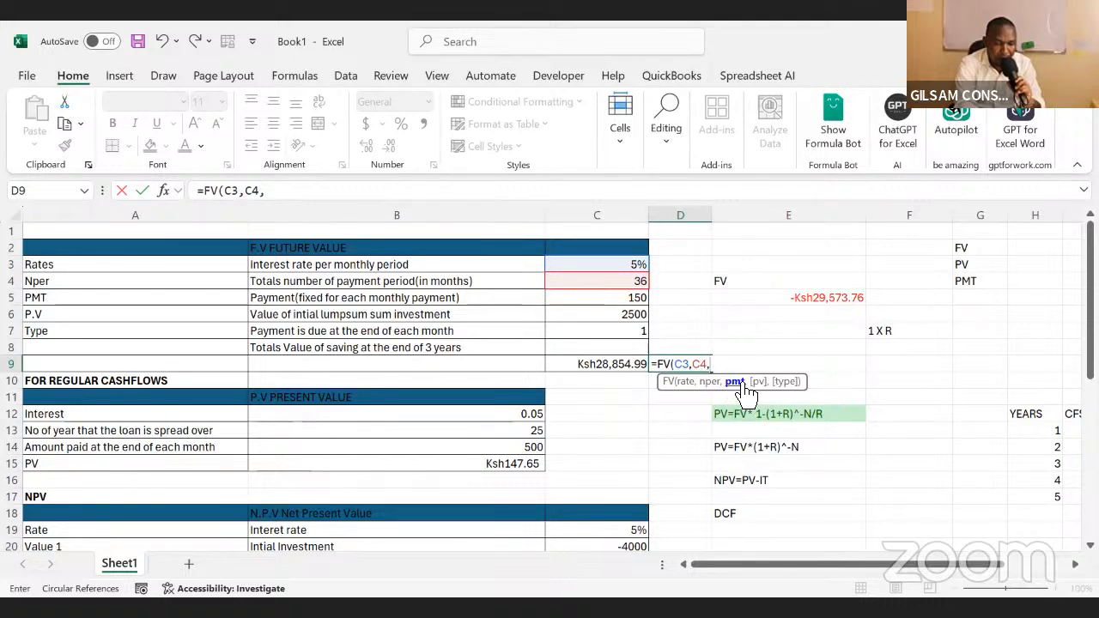
Complete the FV formula in D9 with C5 as the payment, C6 as the present value and type 0 (end of the period)
left_click(605, 298)
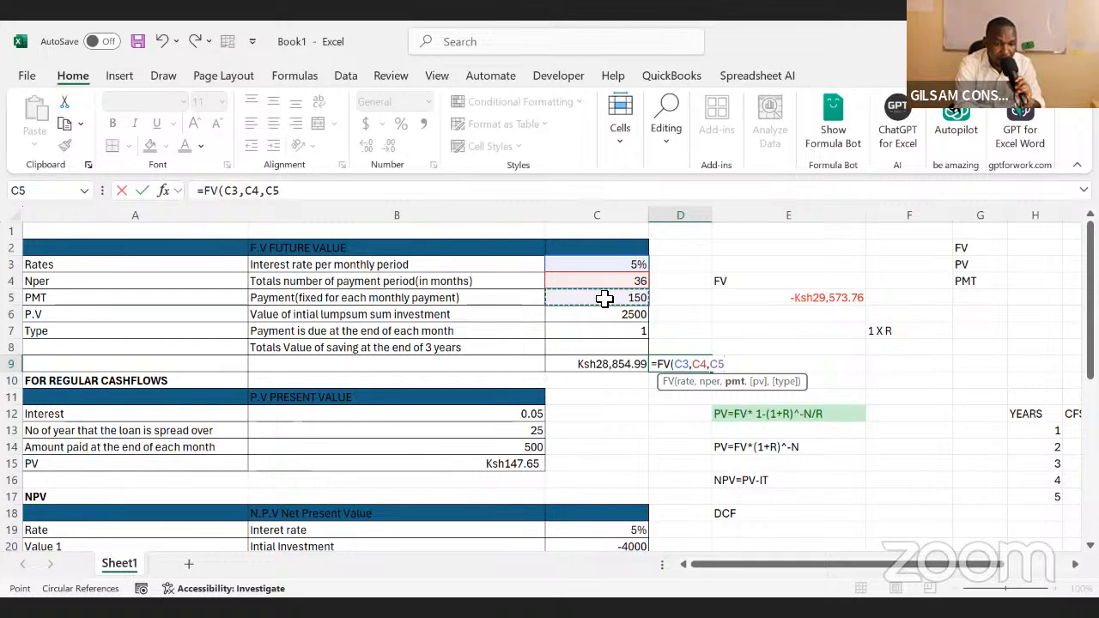
type(",")
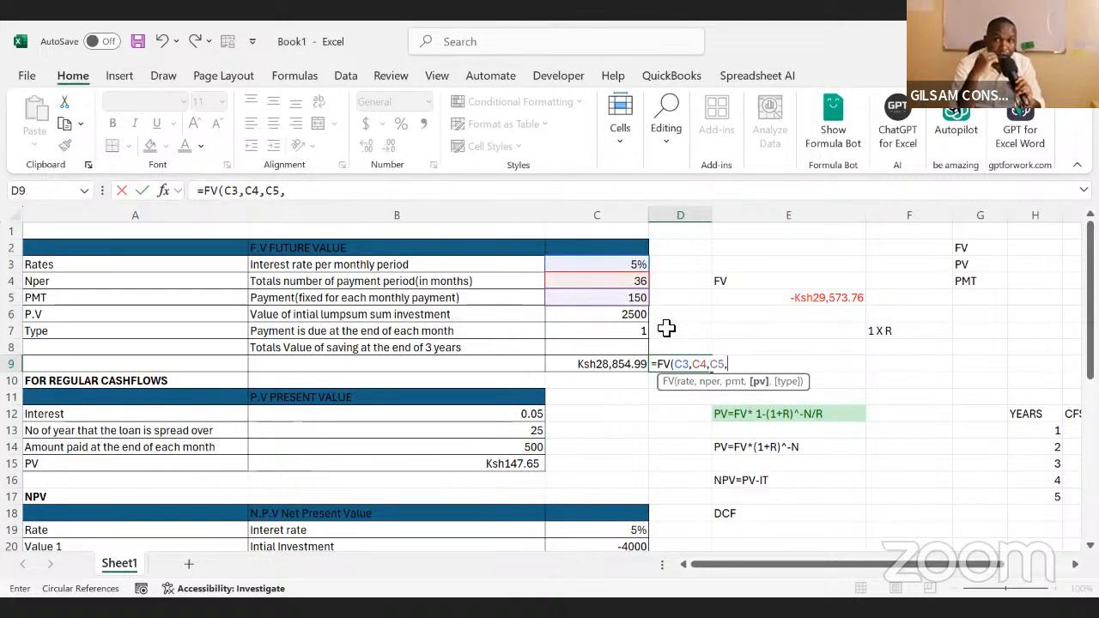
left_click(620, 318)
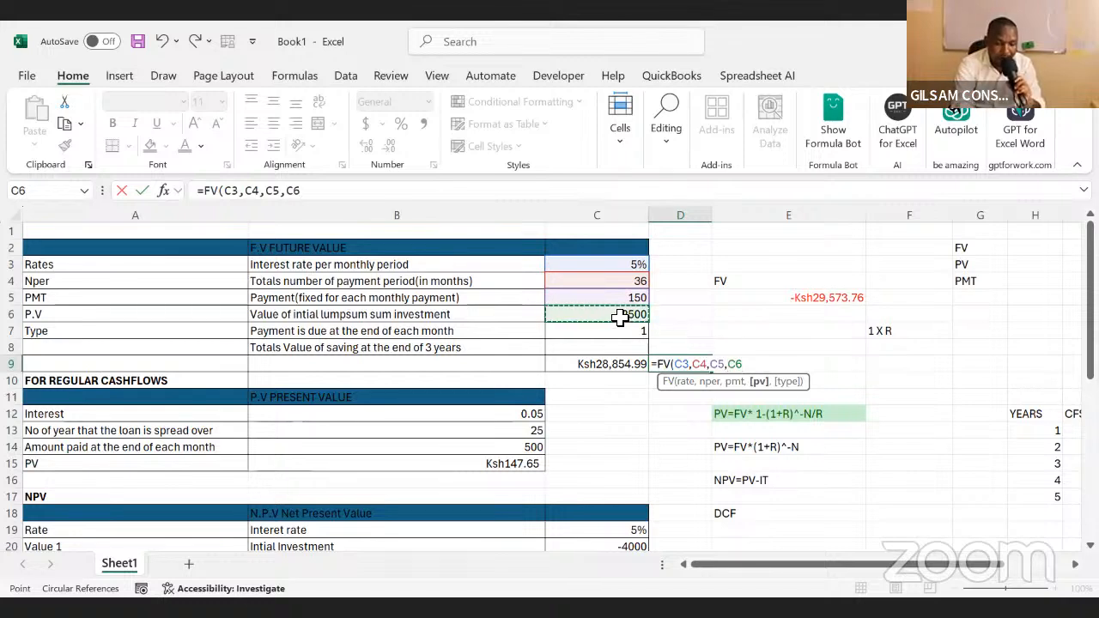
type(",")
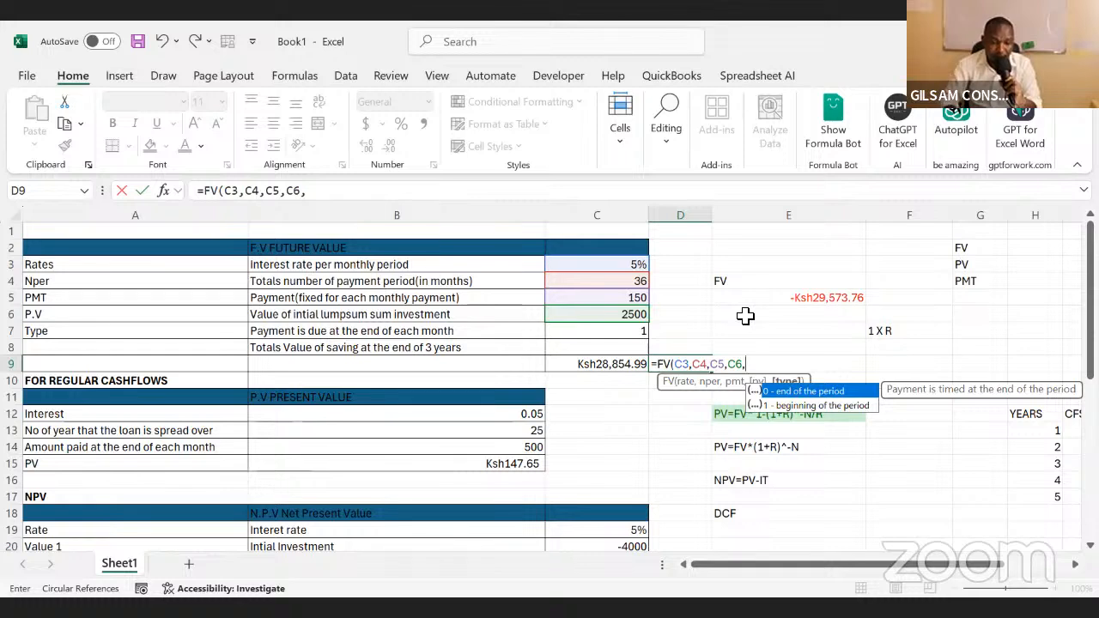
double_click(782, 393)
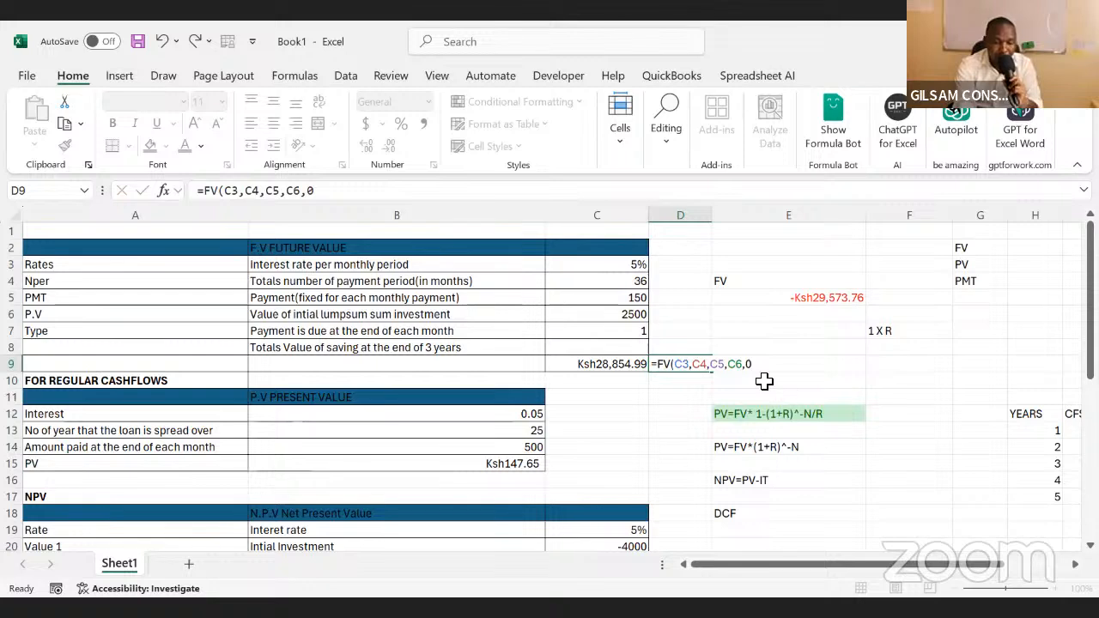
left_click(682, 408)
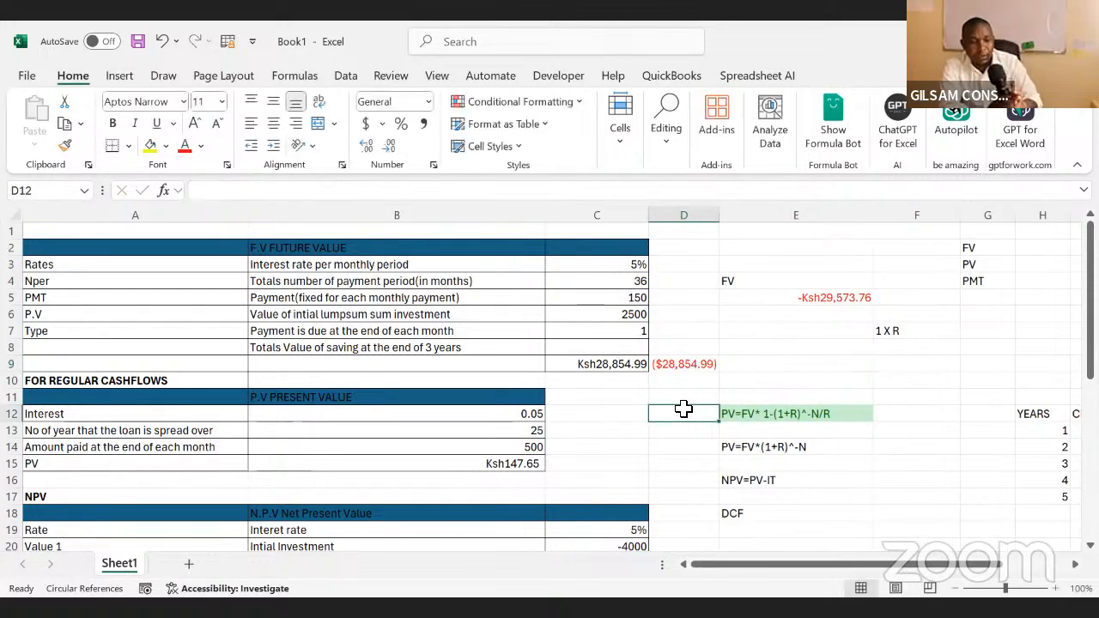
Negate the future value formula in D9 so it reads =-FV(C3,C4,C5,C6,0)
left_click(683, 352)
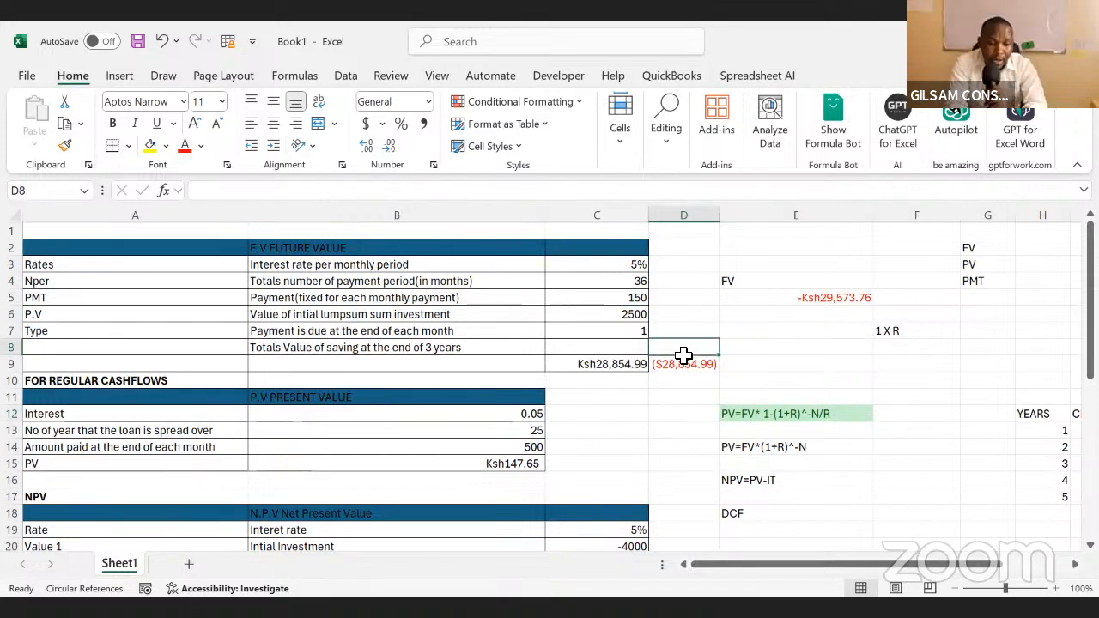
left_click(701, 366)
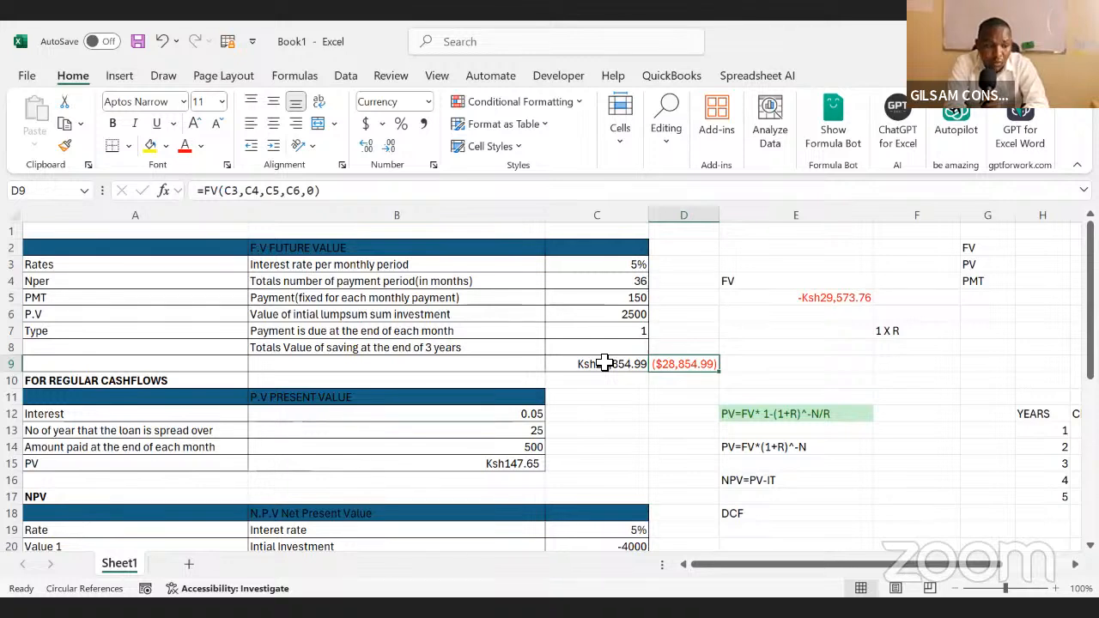
left_click(210, 192)
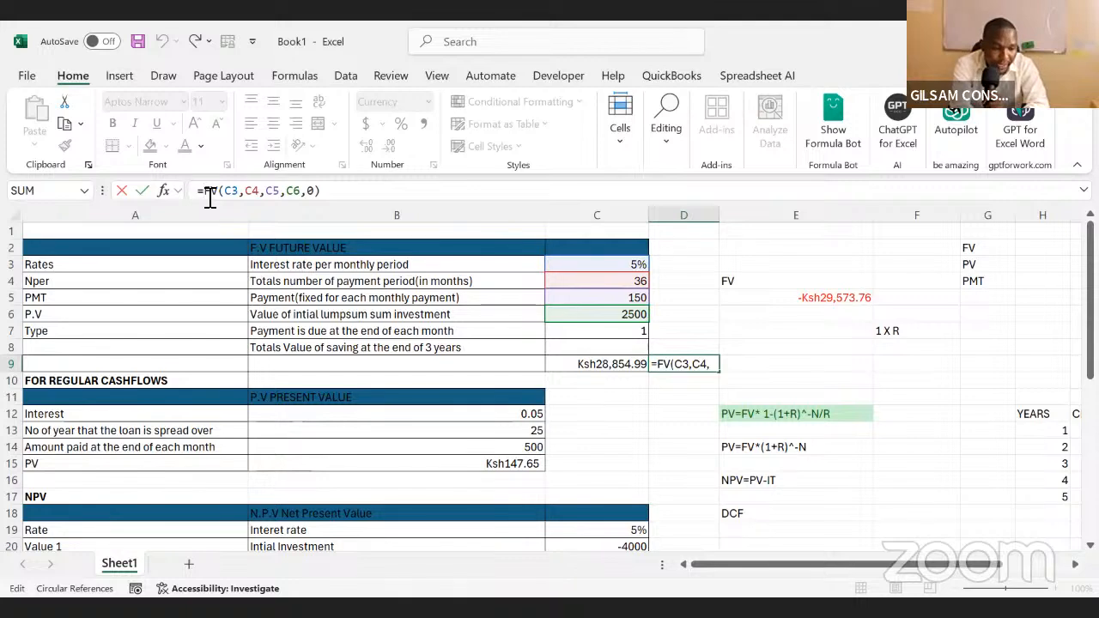
type("-")
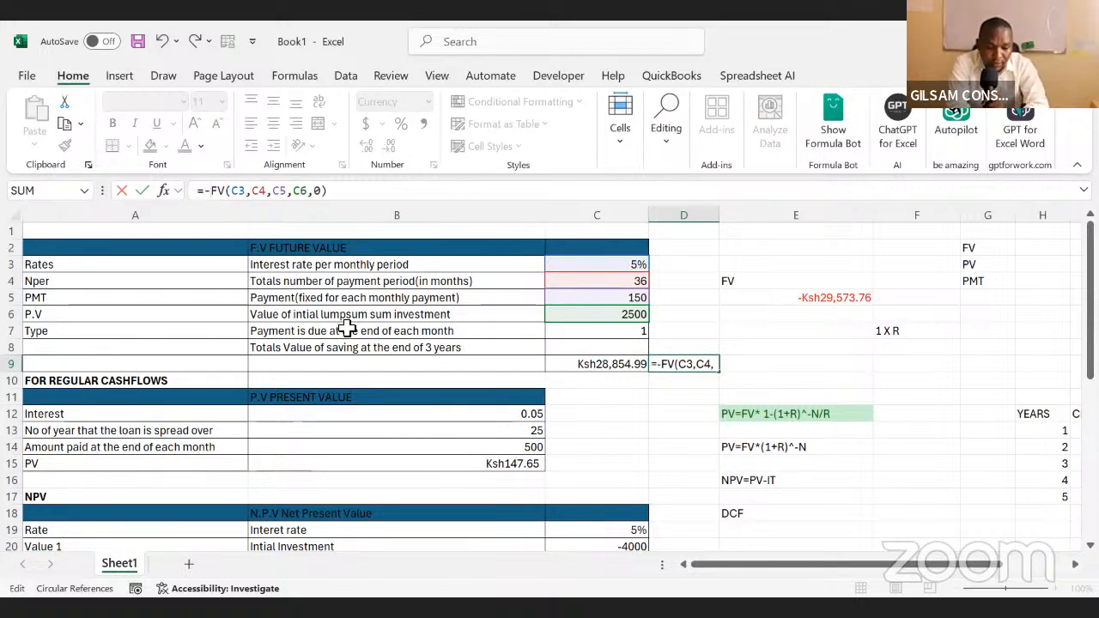
key("ctrl+Return")
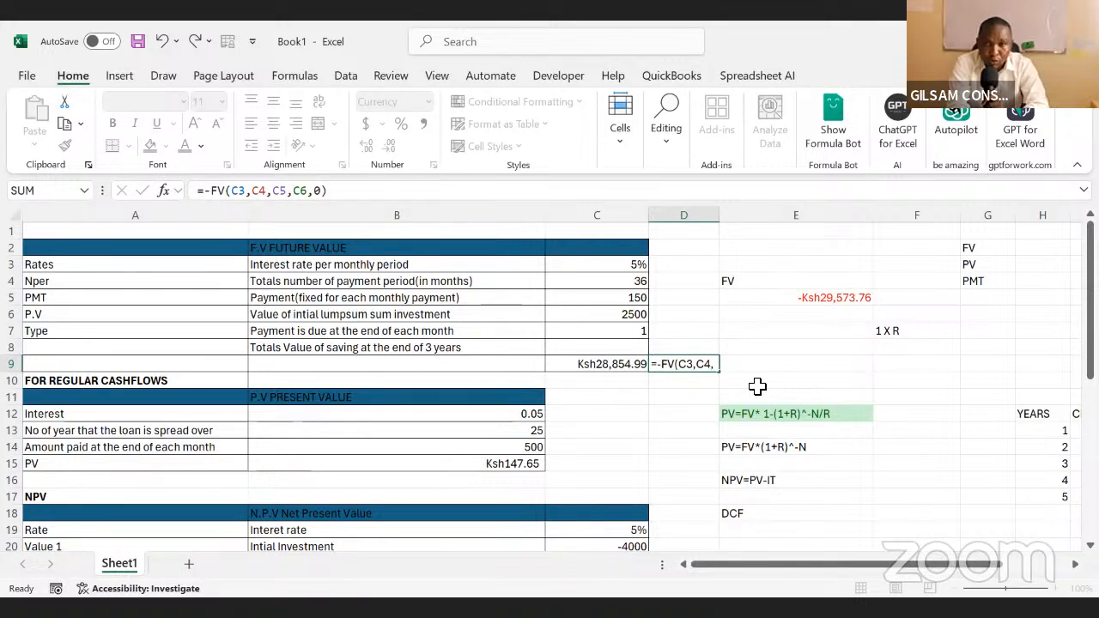
left_click(757, 386)
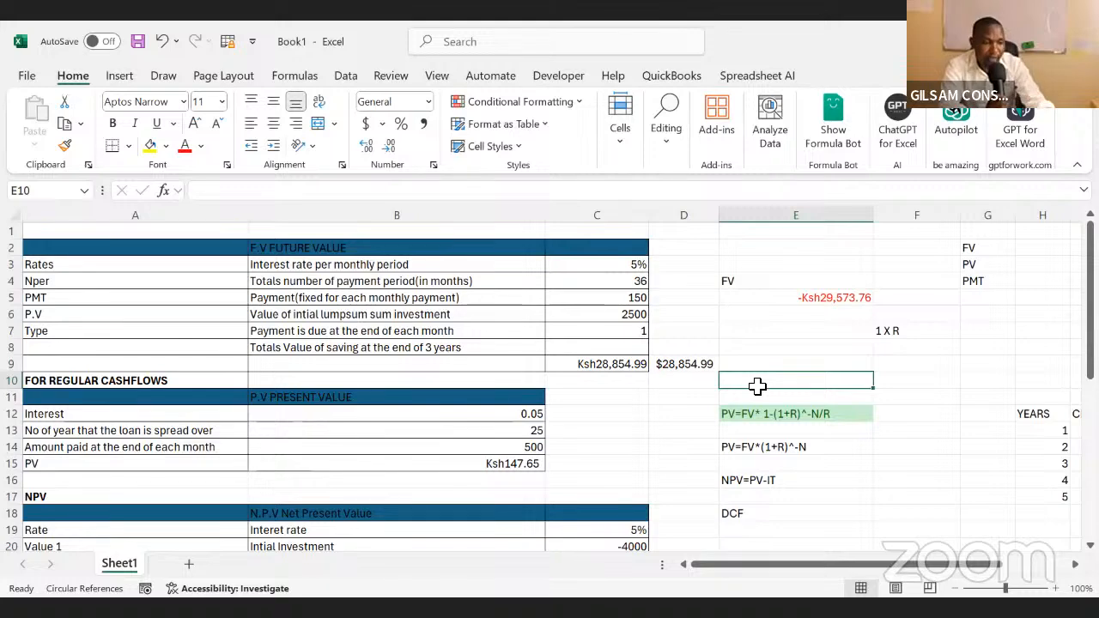
Start a PV formula in C15, beside the existing present value result, with the interest in B12 as the rate
scroll(758, 386, "down", 1)
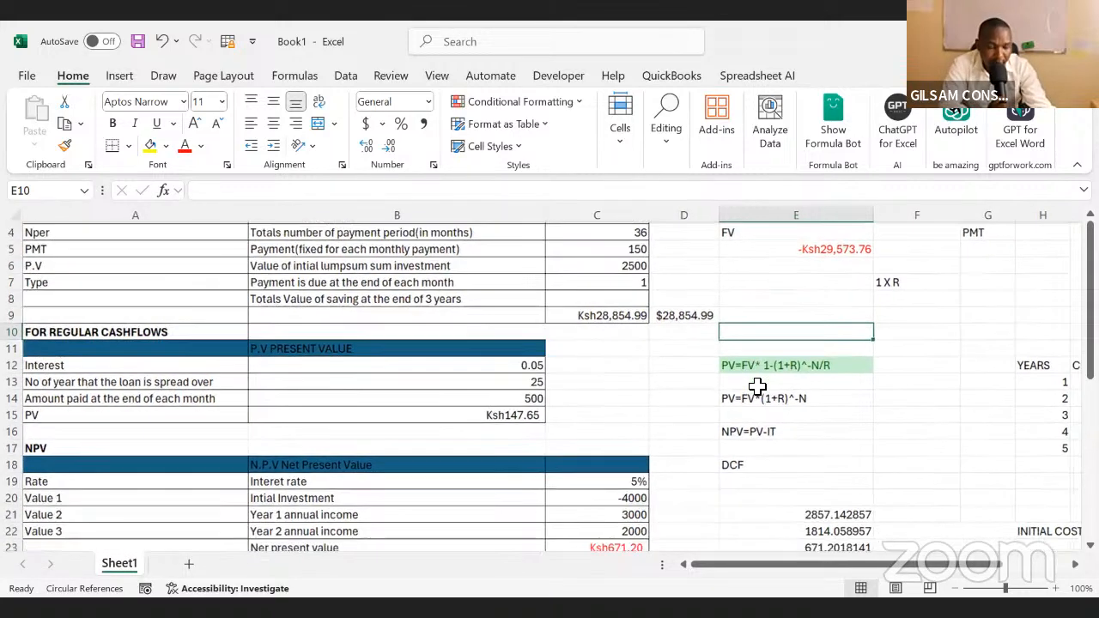
scroll(757, 386, "right", 2)
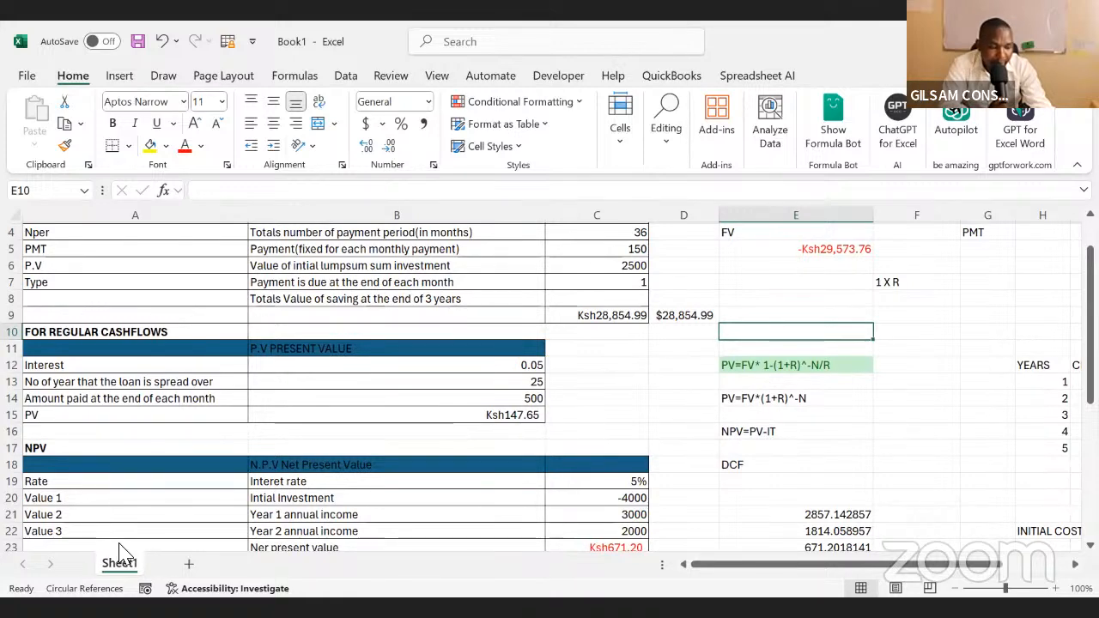
scroll(120, 549, "down", 1)
scroll(120, 549, "down", 1)
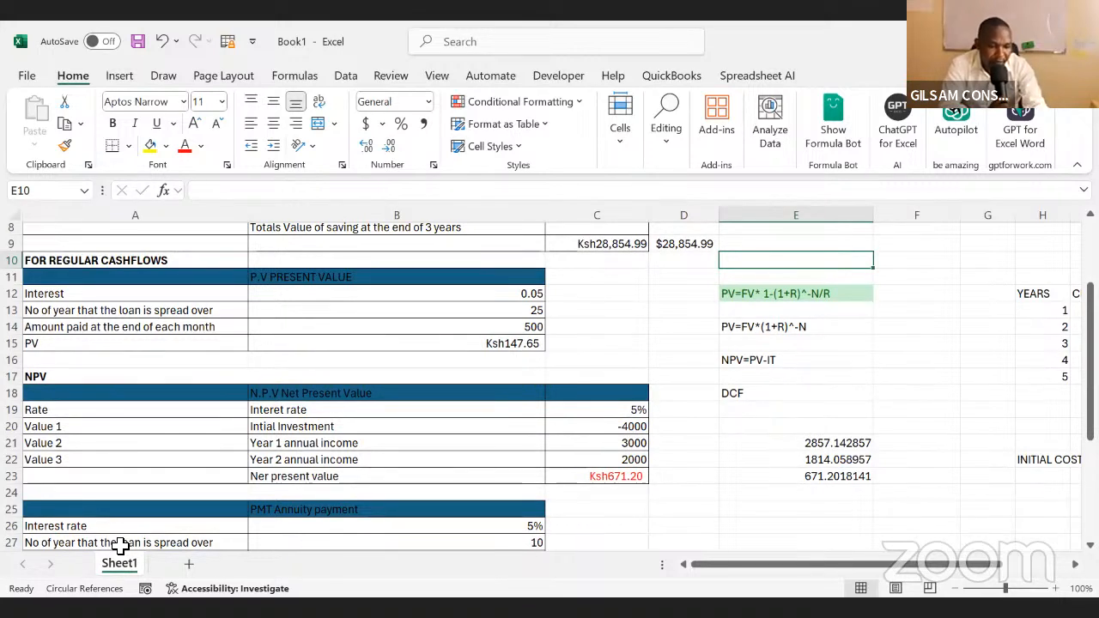
left_click(397, 344)
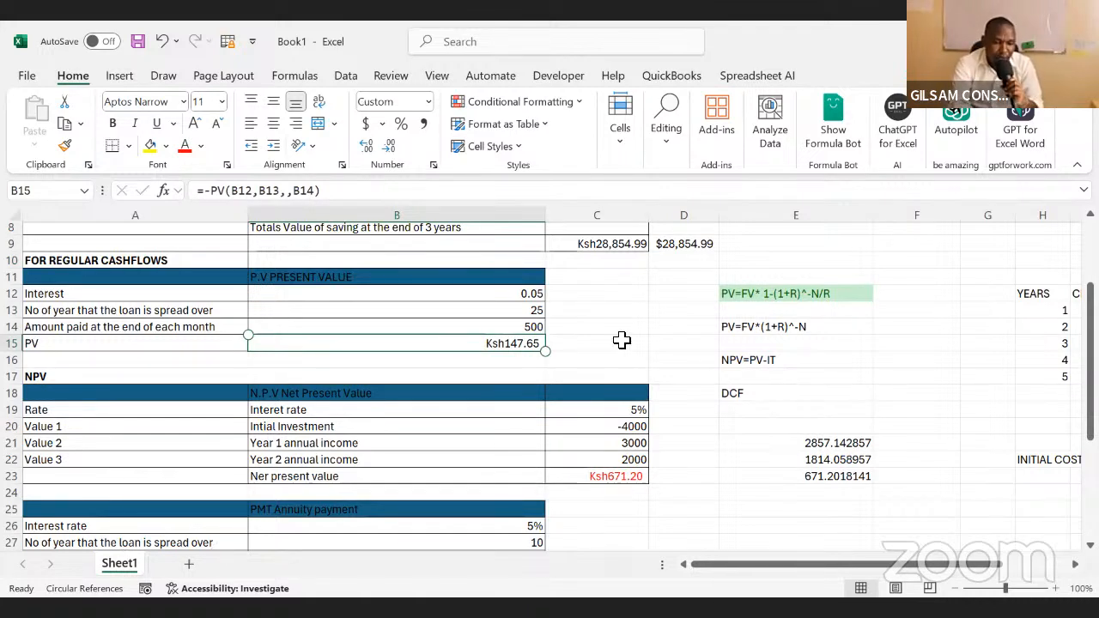
left_click(623, 342)
type("=")
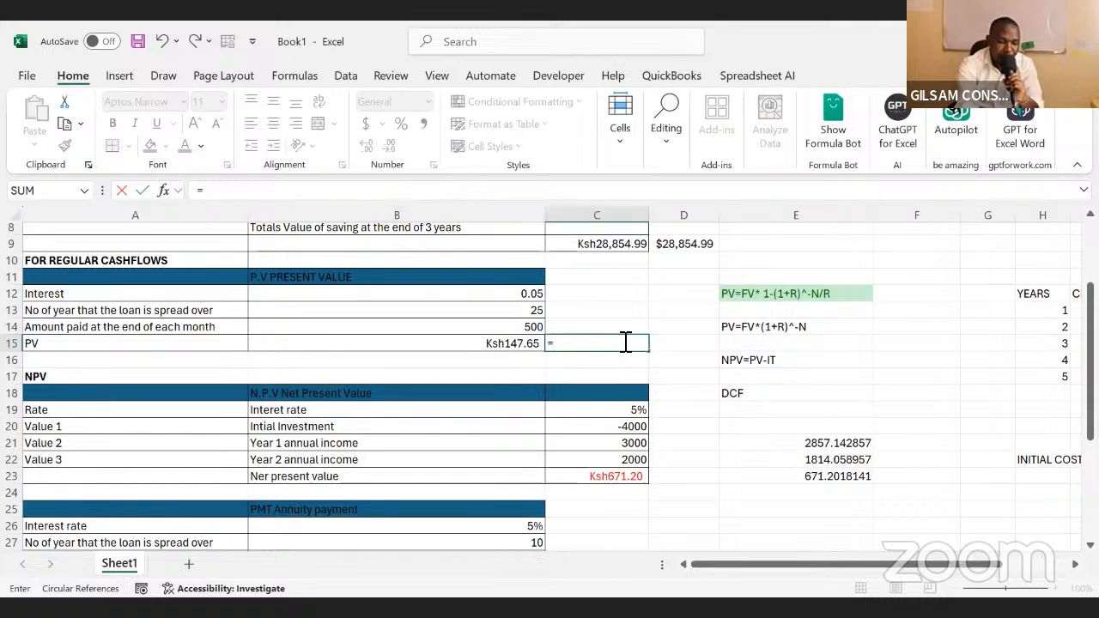
type("PV")
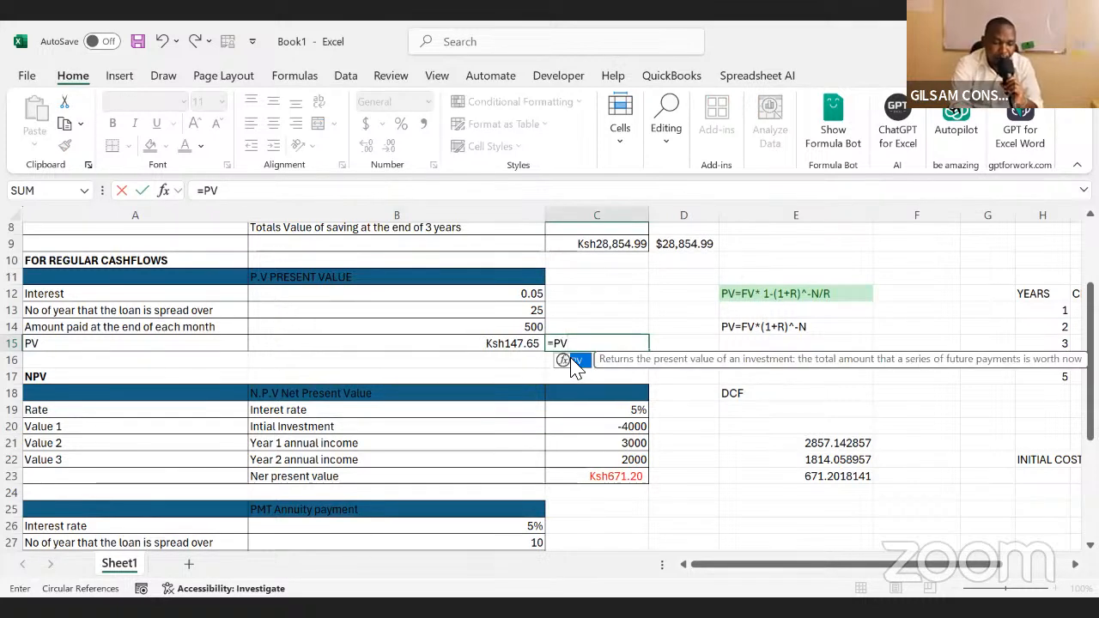
double_click(566, 359)
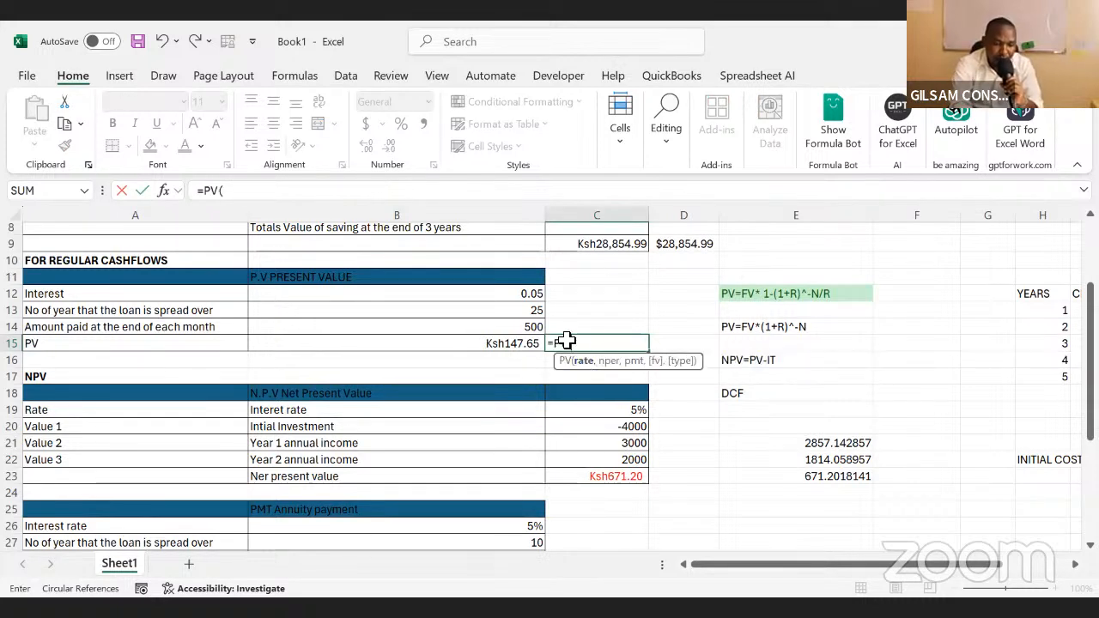
left_click(532, 296)
type(",")
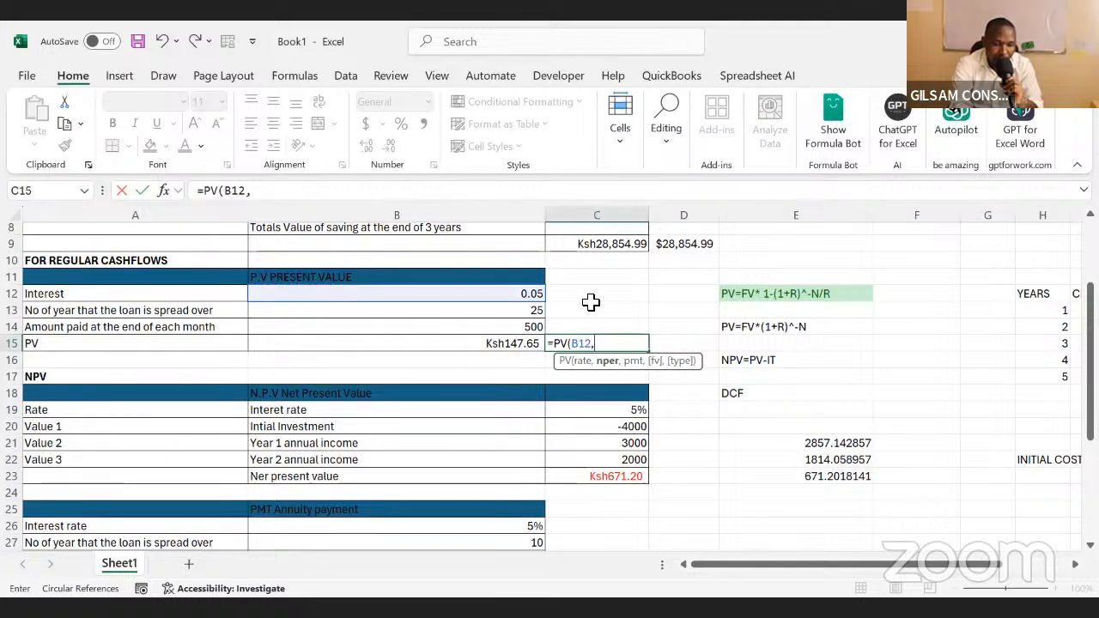
Complete the PV formula in C15 with B13 as the periods and B14 as the payment, and compare it with B15's formula
left_click(522, 315)
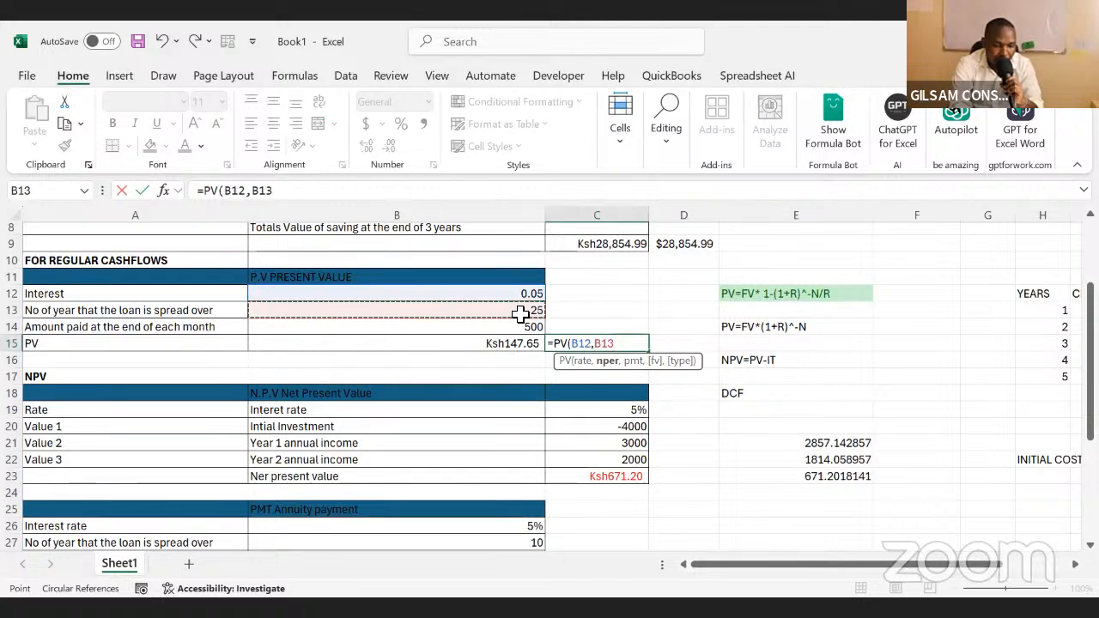
type(",")
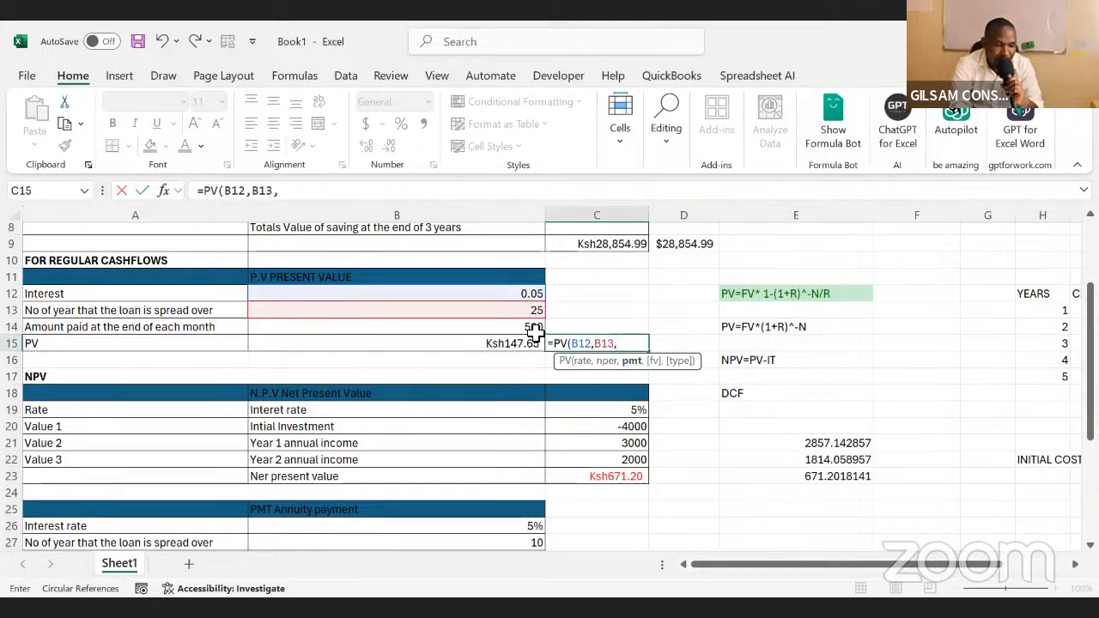
left_click(507, 328)
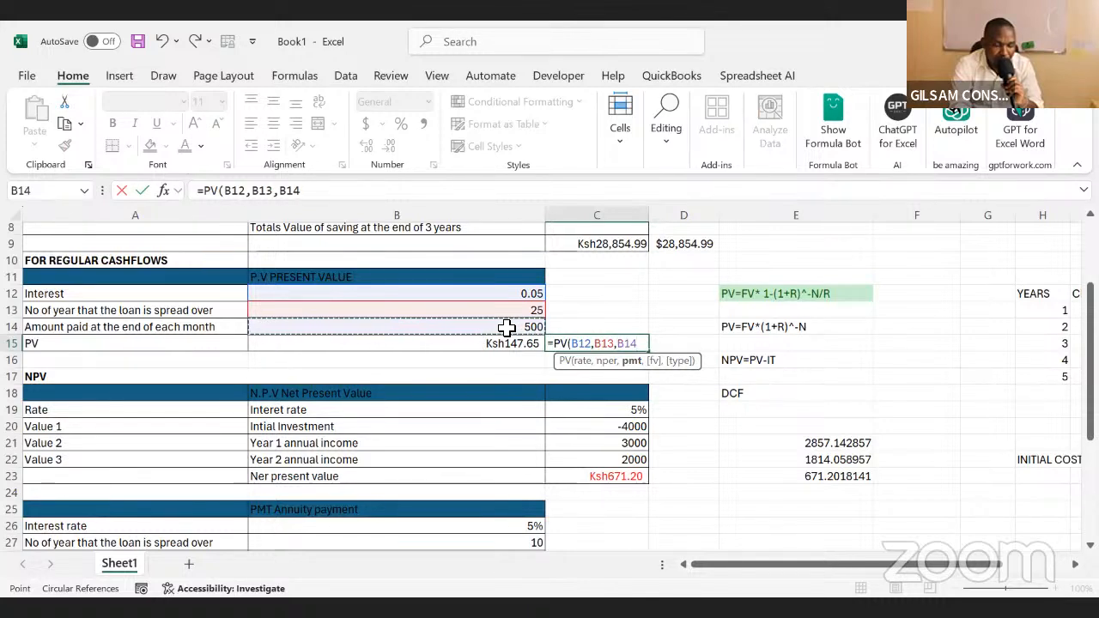
key("Return")
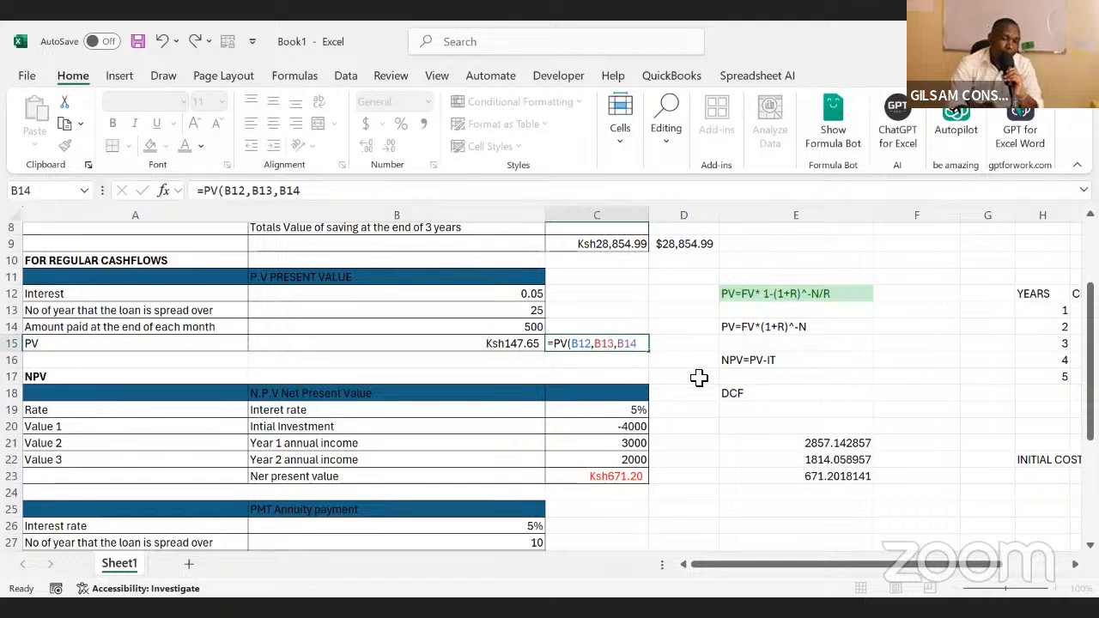
key("Return")
left_click(699, 378)
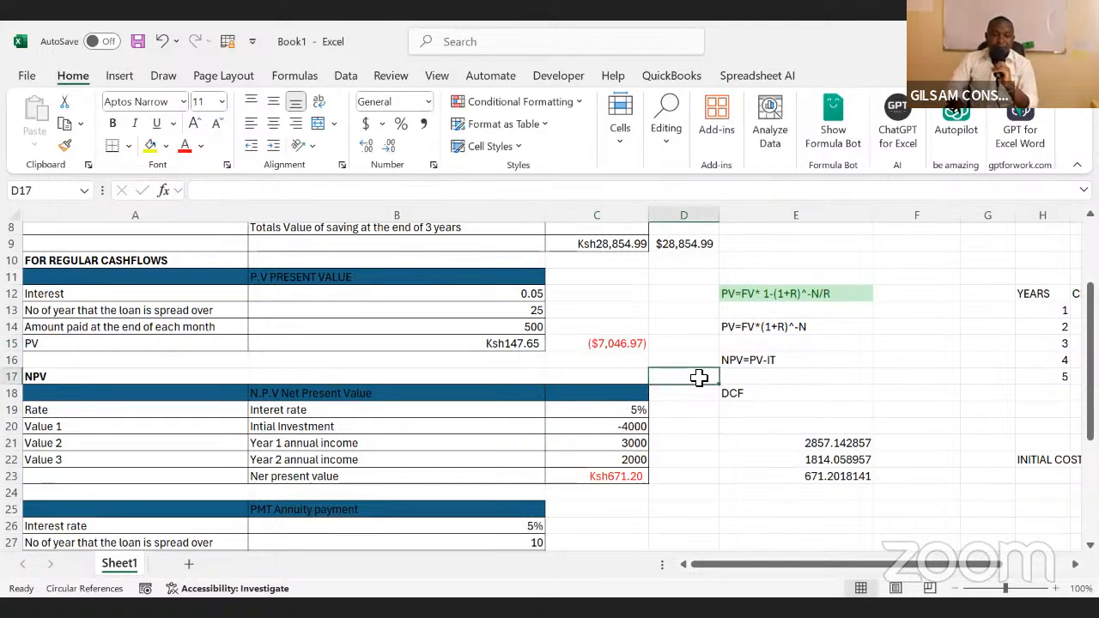
left_click(611, 340)
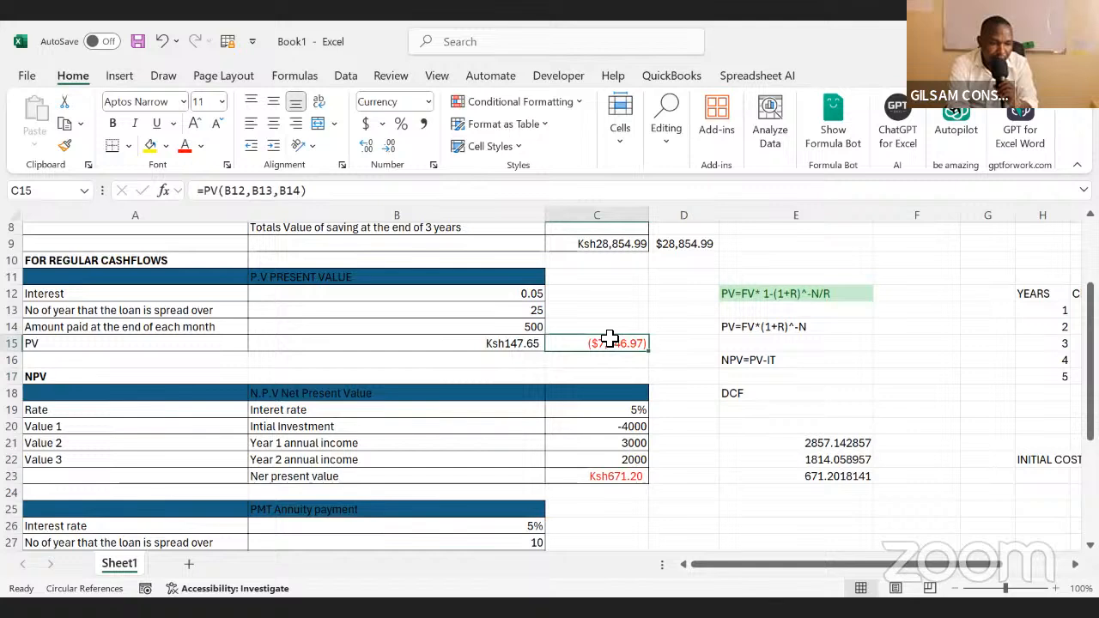
left_click(496, 346)
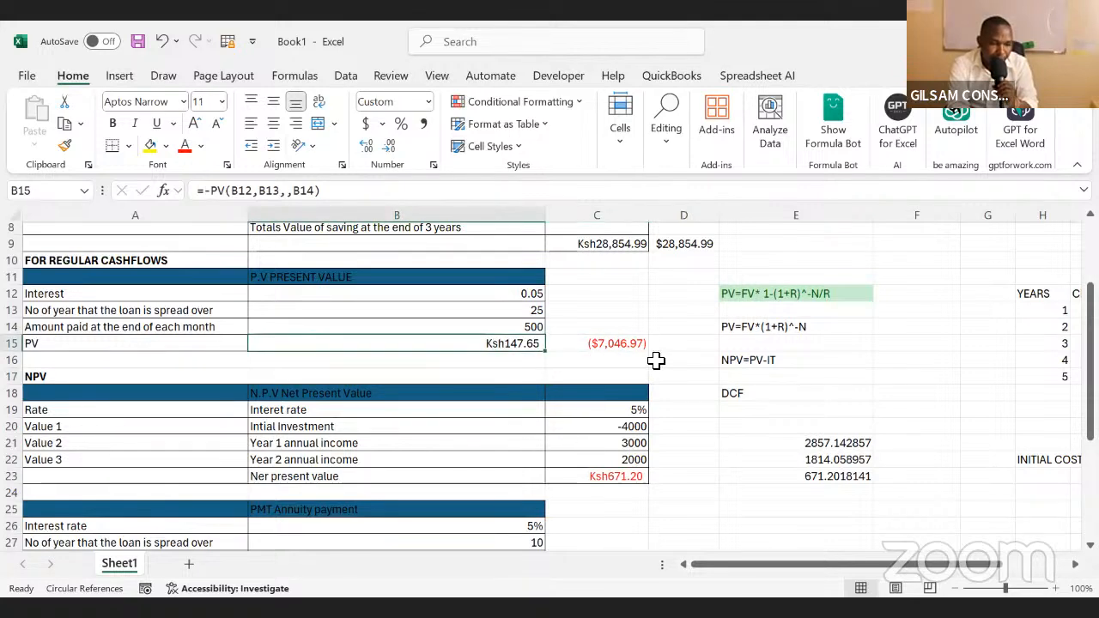
Negate the present value formula in C15 so it reads =-PV(B12,B13,B14)
left_click(622, 348)
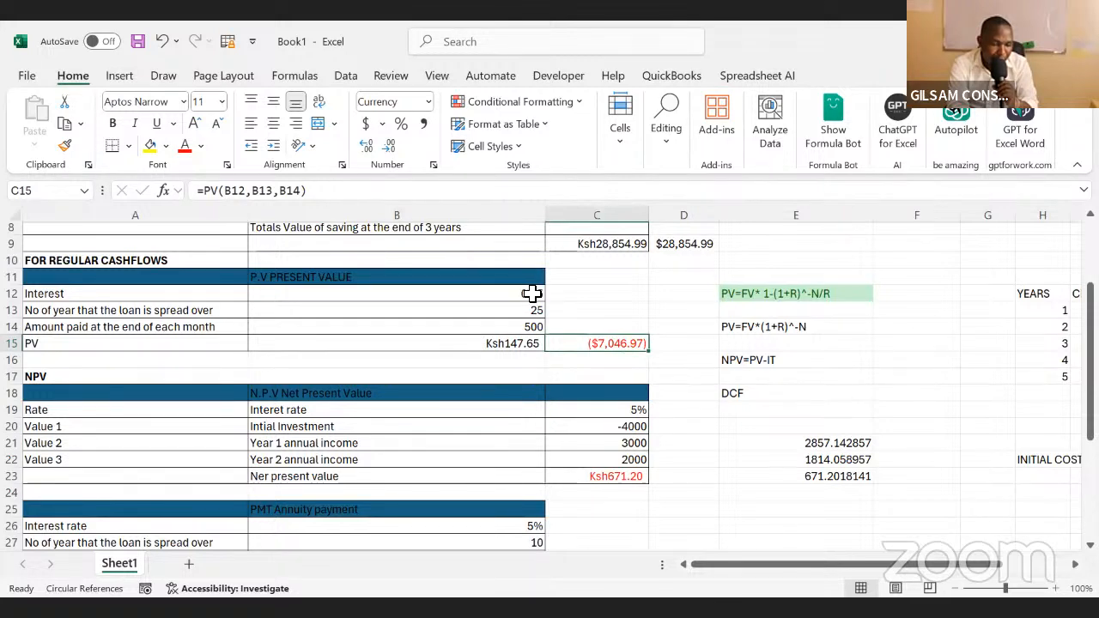
left_click(211, 190)
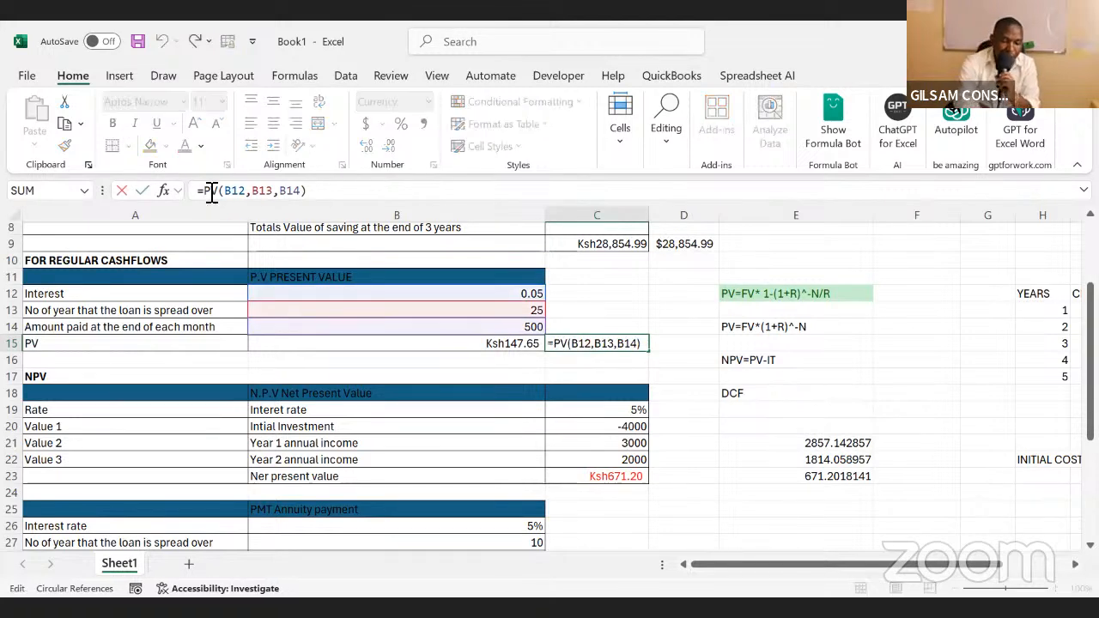
type("-")
key("Return")
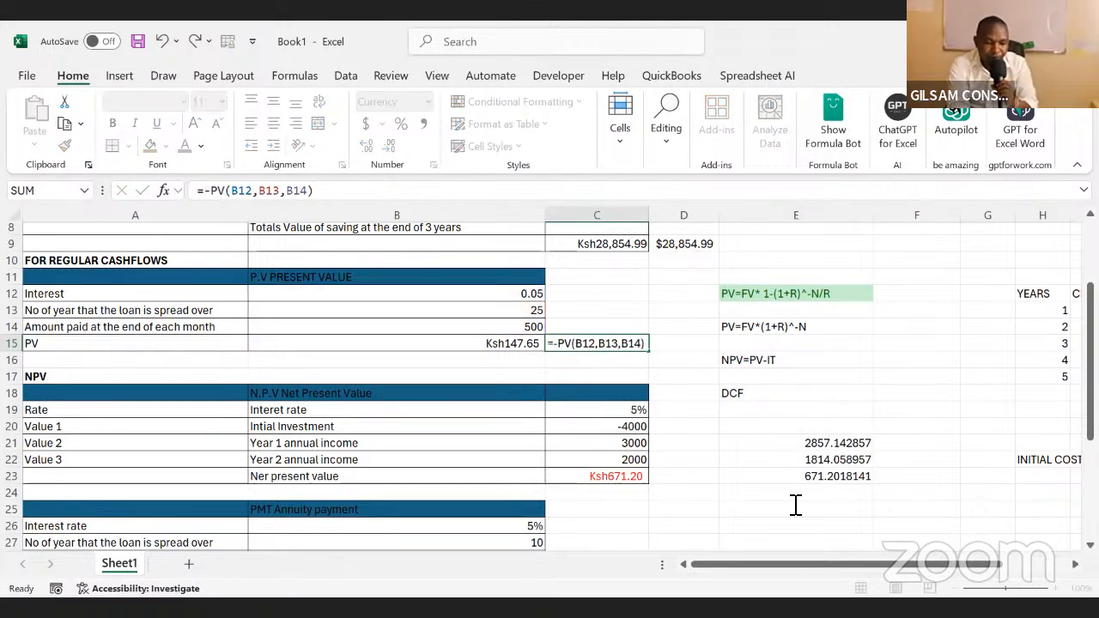
Look over the NPV and PMT tables, including the initial investment row of the NPV example
double_click(706, 476)
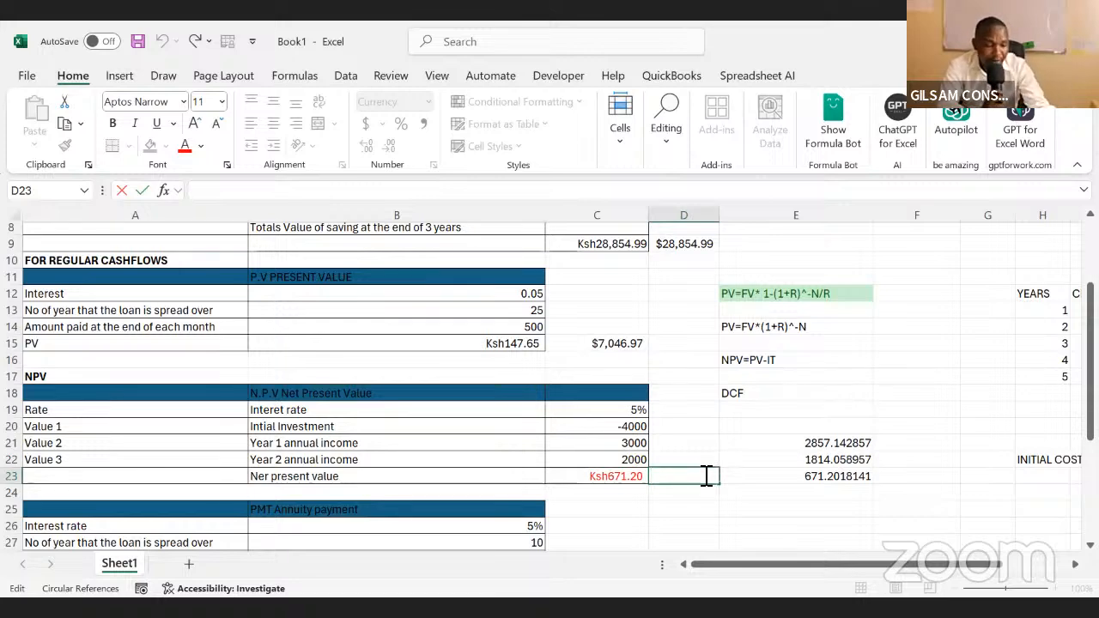
scroll(706, 475, "down", 2)
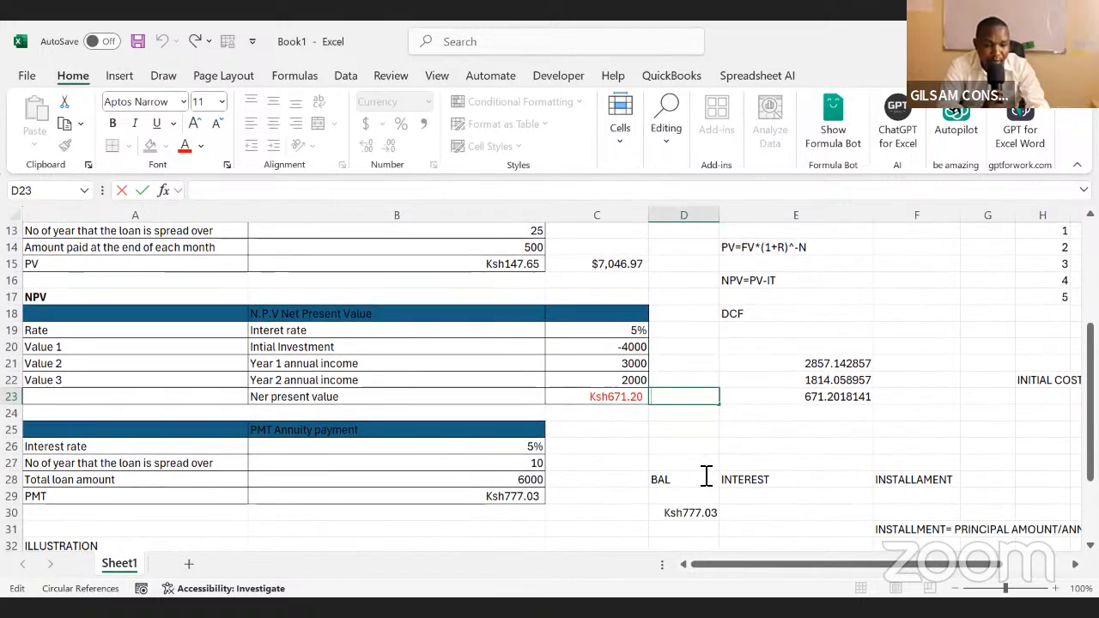
scroll(705, 477, "down", 1)
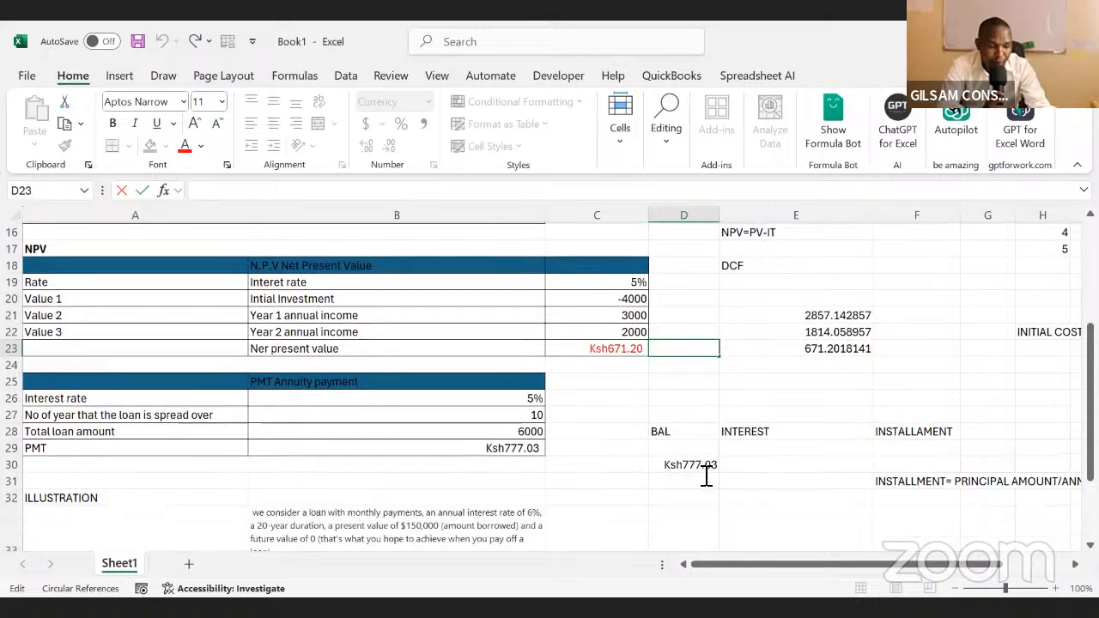
scroll(706, 477, "down", 2)
scroll(706, 475, "up", 3)
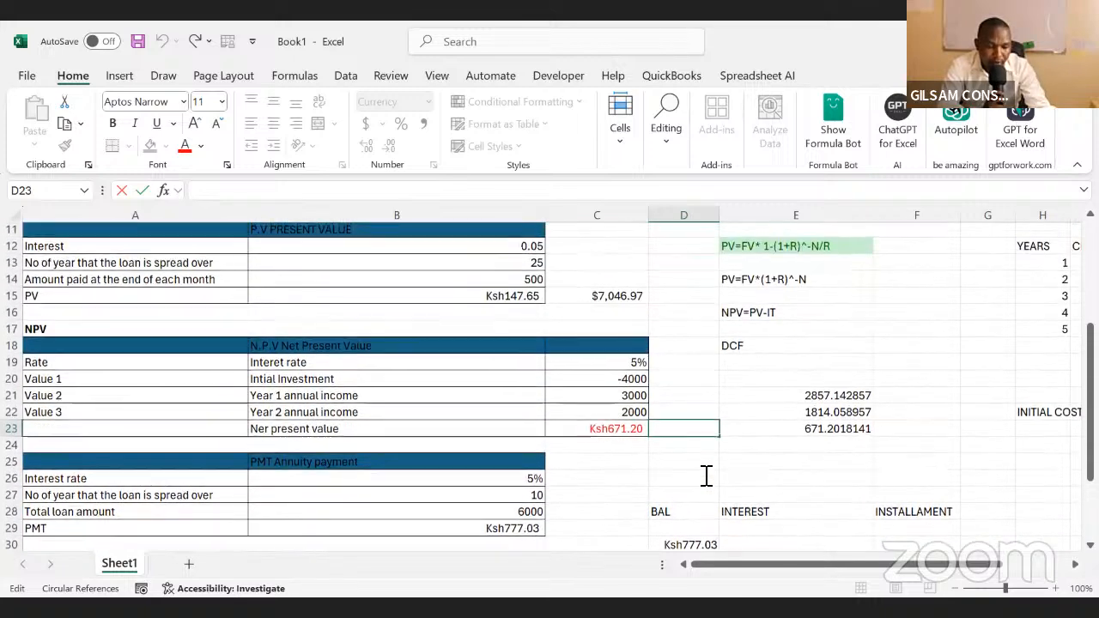
scroll(706, 475, "up", 1)
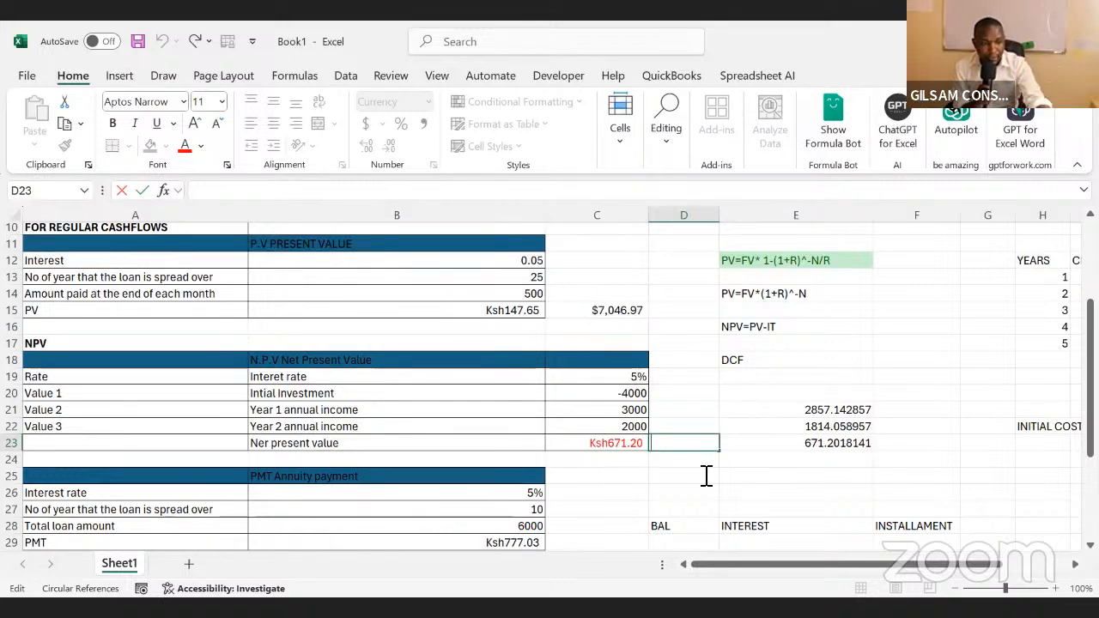
key("ctrl+z")
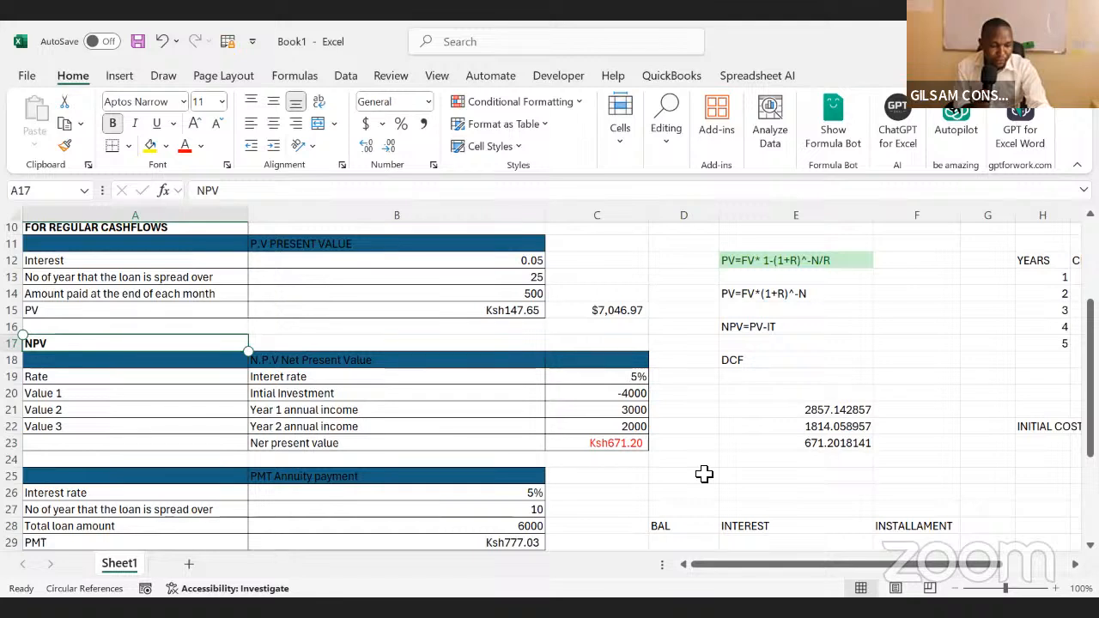
left_click(396, 394)
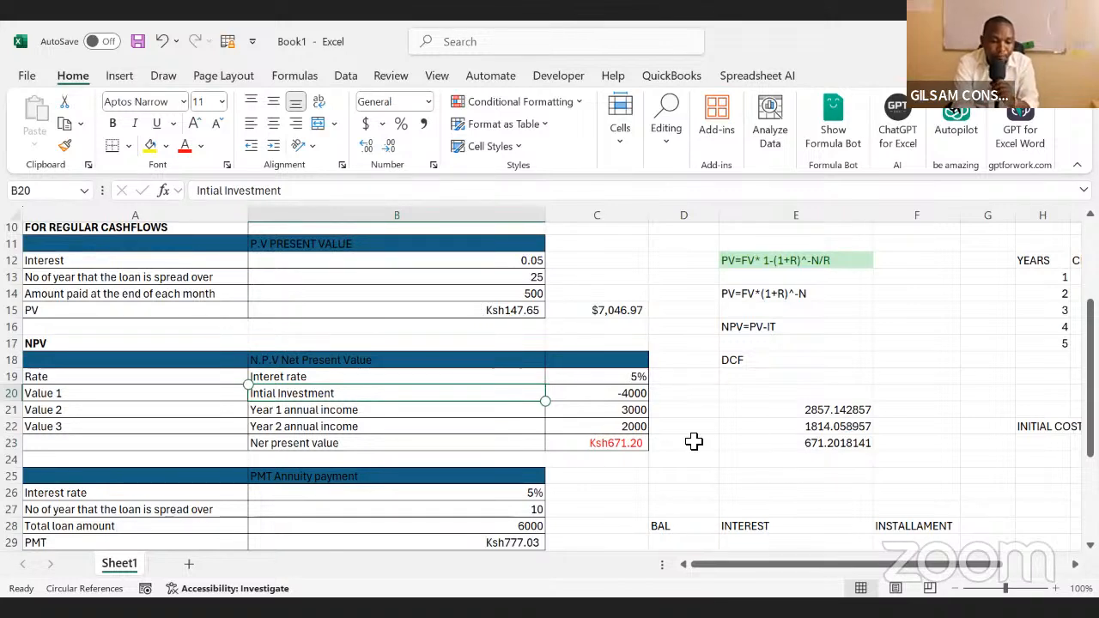
Write an NPV formula in D23 with C19 as the rate and the annual incomes C21 and C22 as the values
left_click(694, 441)
type("=NPO")
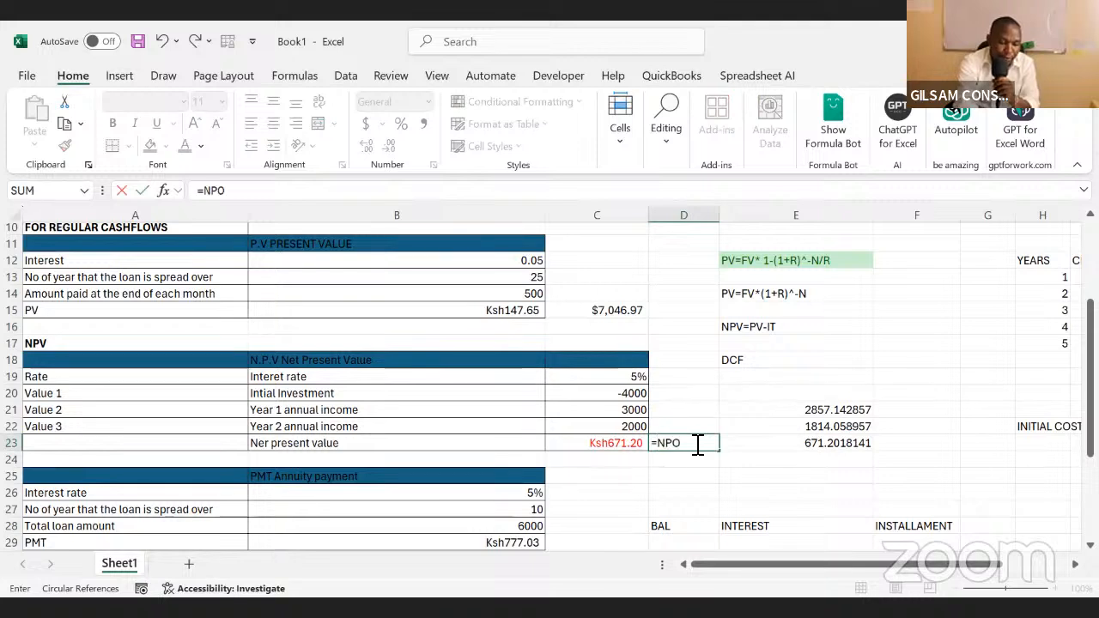
key("BackSpace")
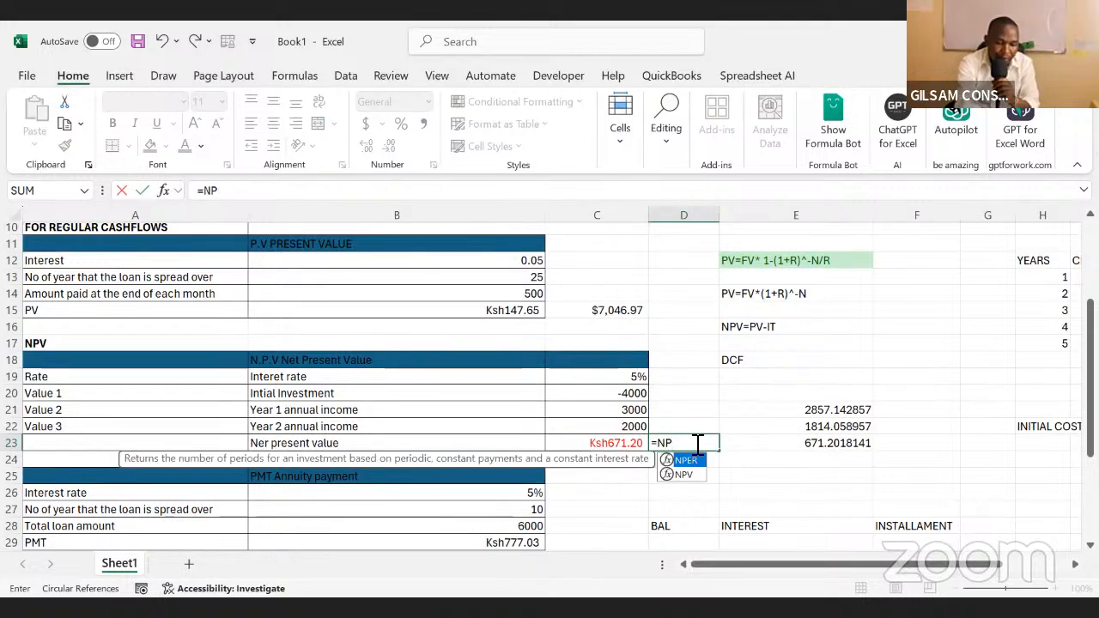
type("V")
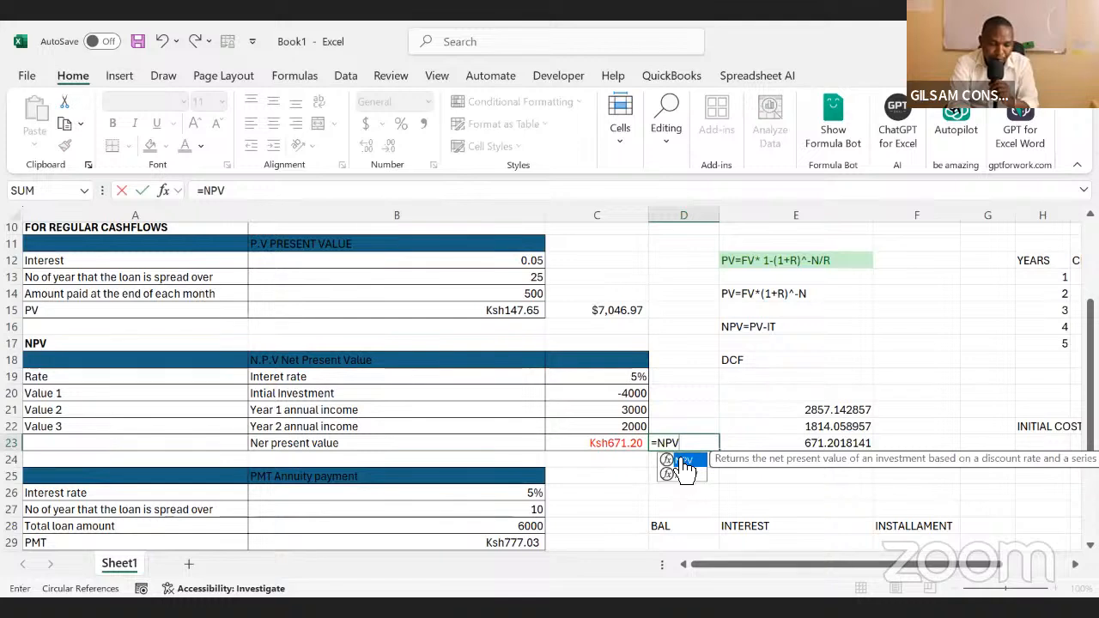
double_click(684, 466)
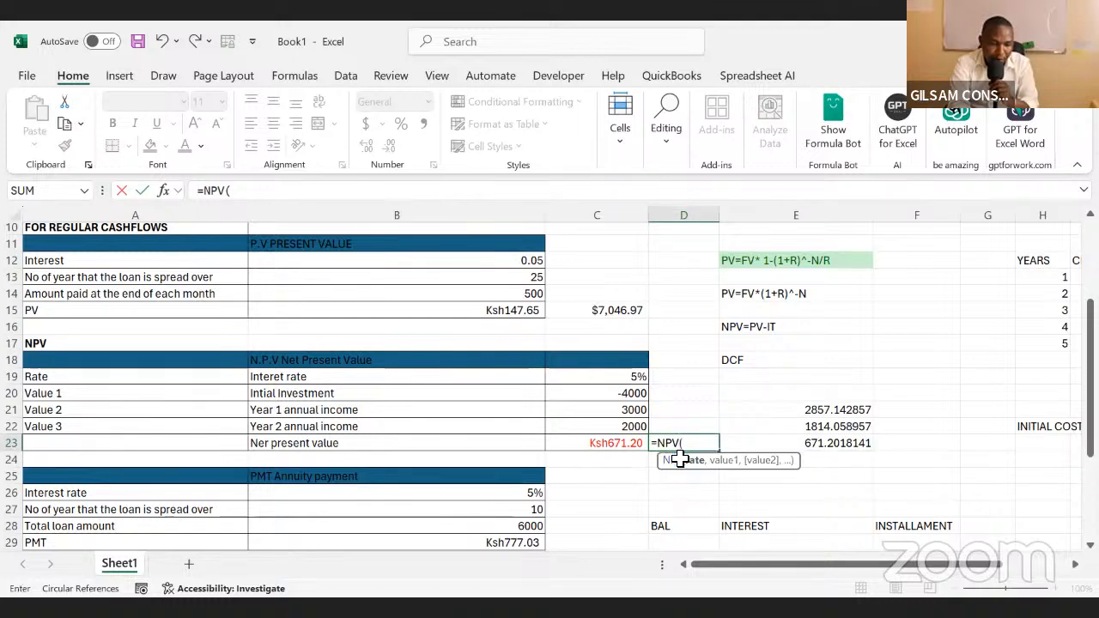
left_click(616, 380)
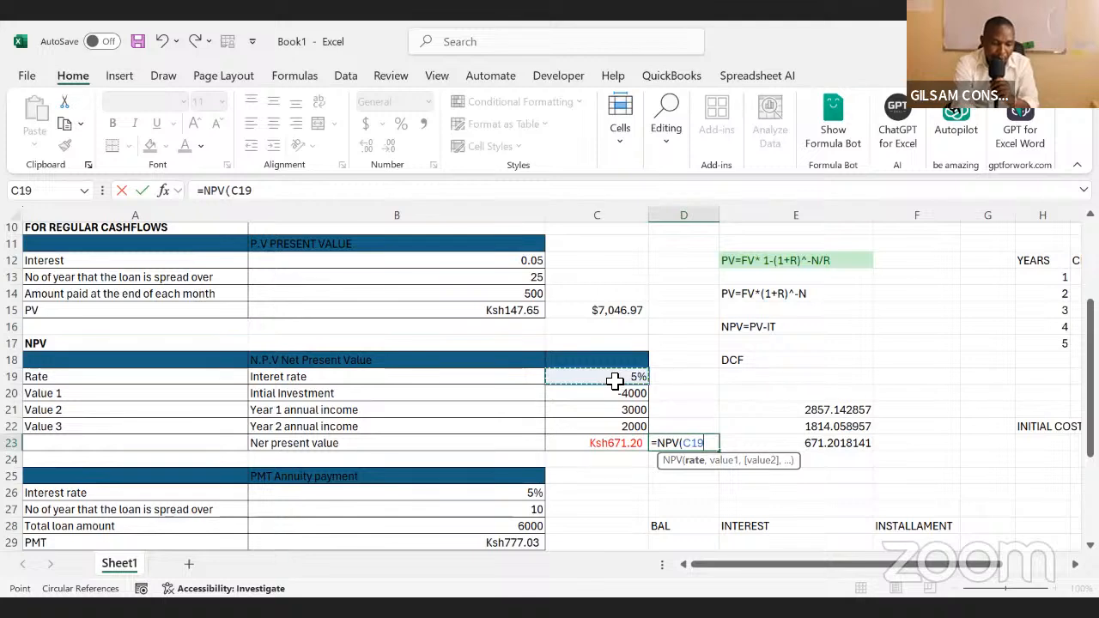
type(",")
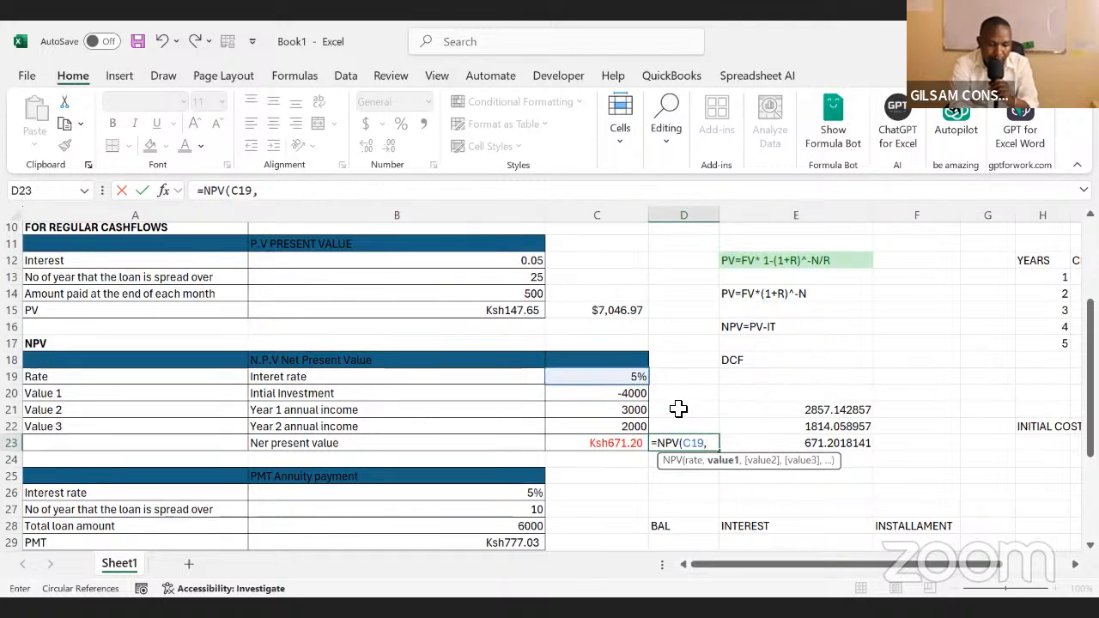
left_click(625, 407)
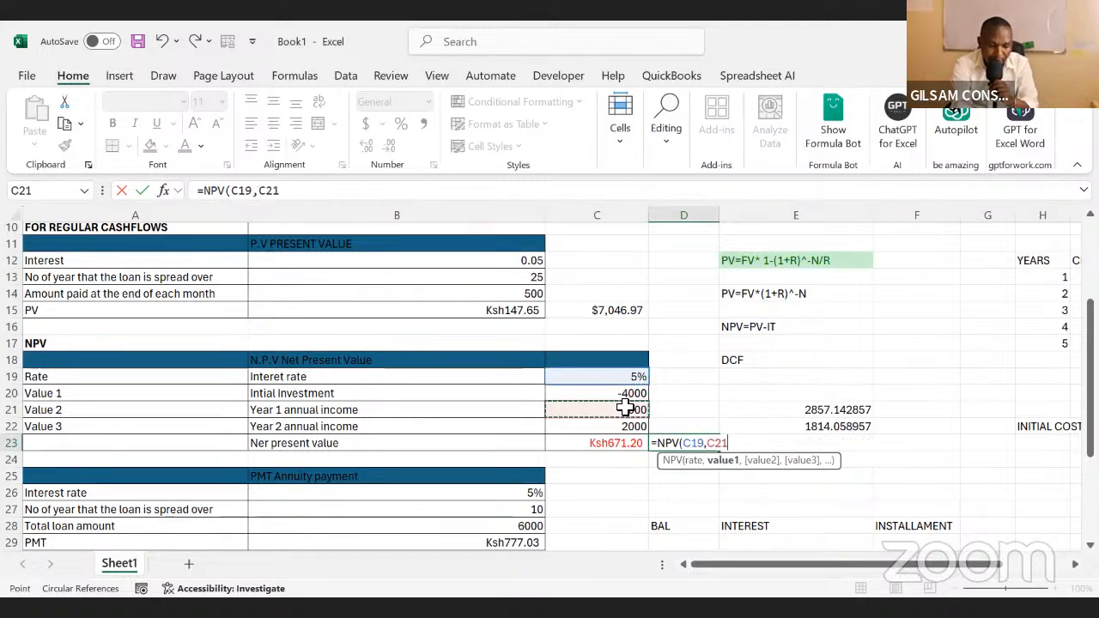
type(",")
left_click(625, 423)
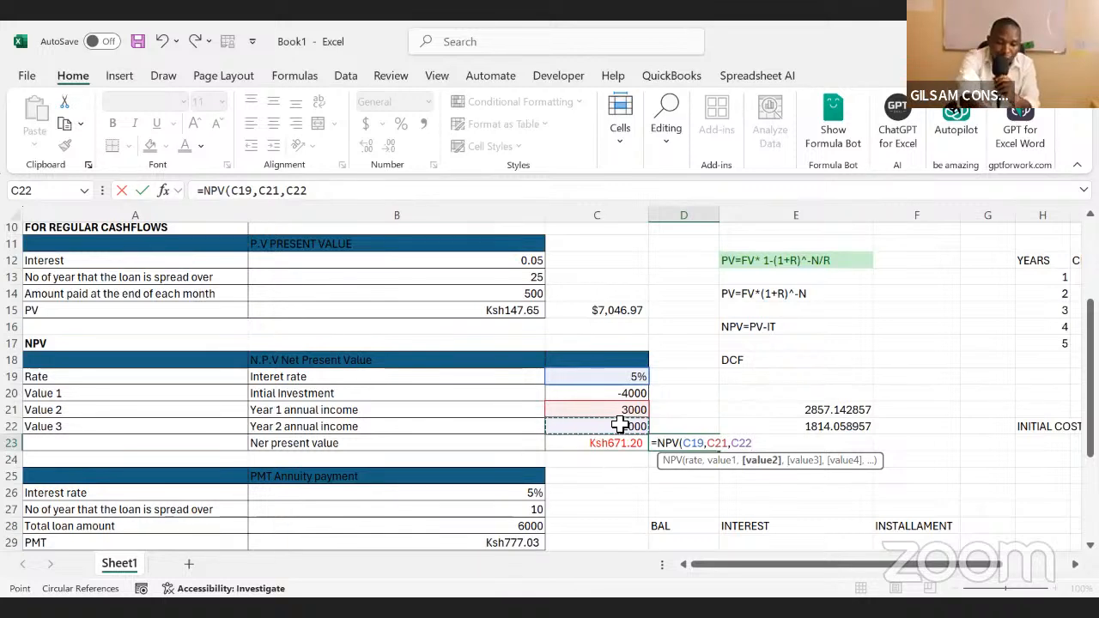
type(")")
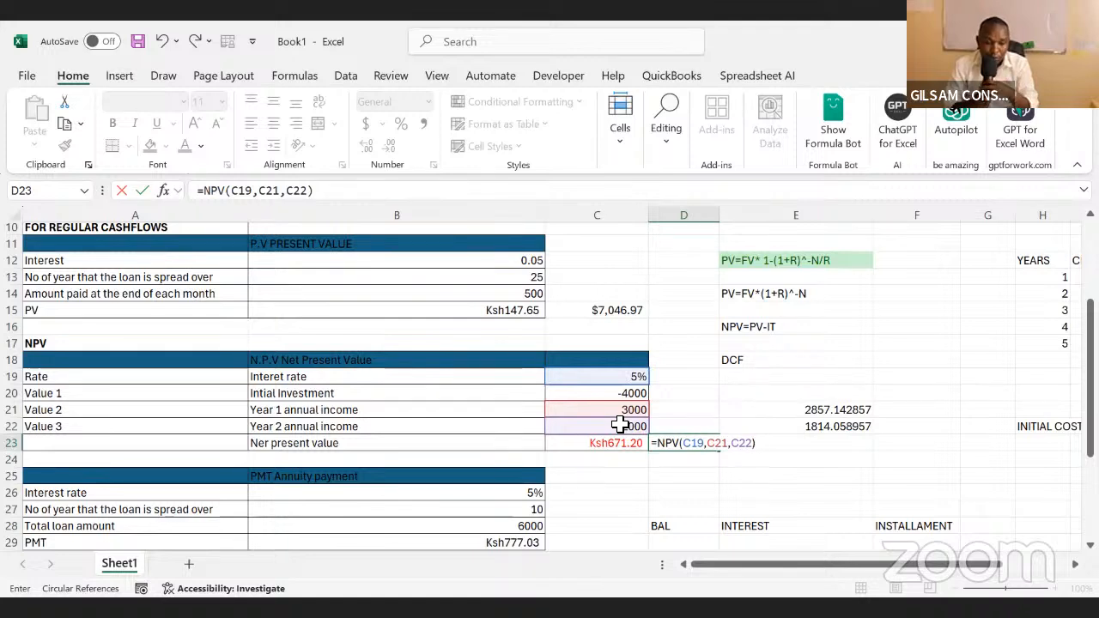
Wrap the D23 formula in a SUM that adds the initial investment, giving =SUM(C20,NPV(C19,C21,C22))
left_click(207, 192)
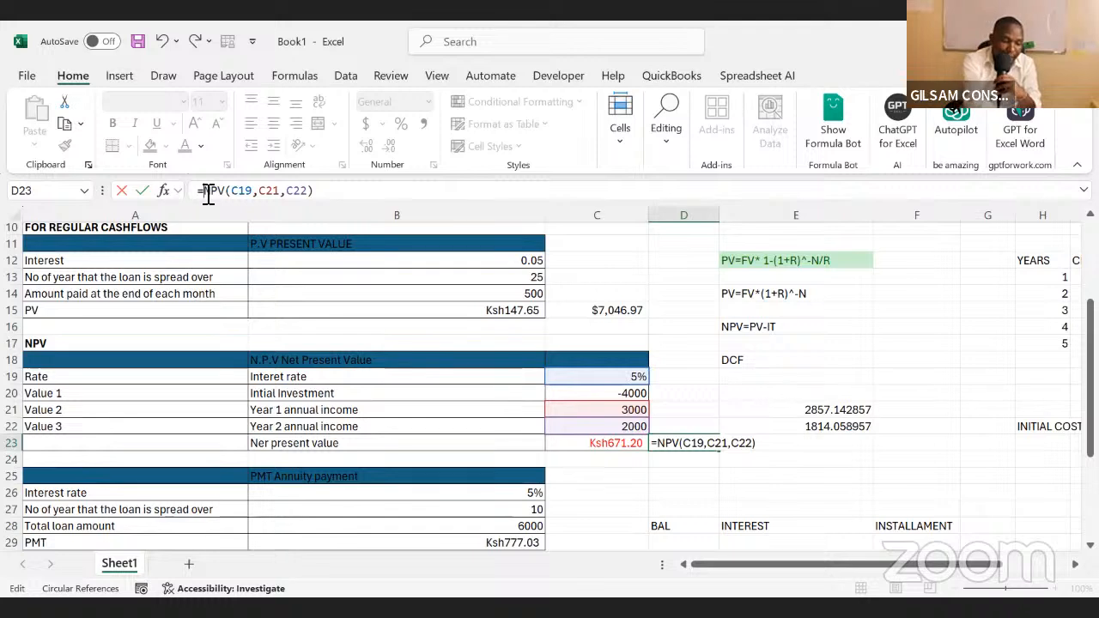
type("S")
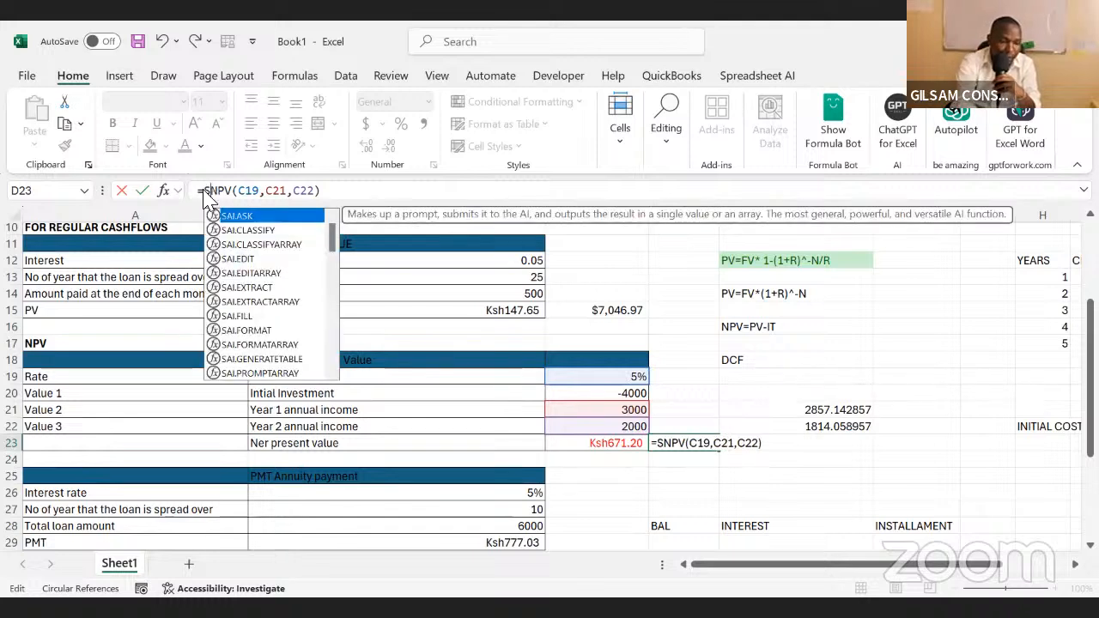
type("UM")
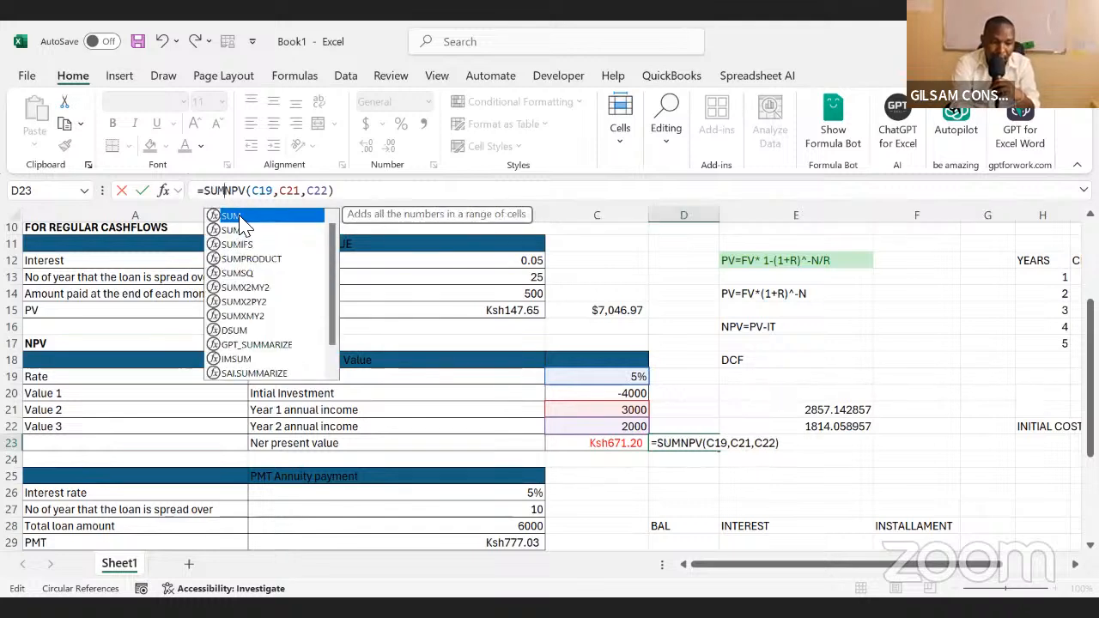
type("(")
left_click(611, 391)
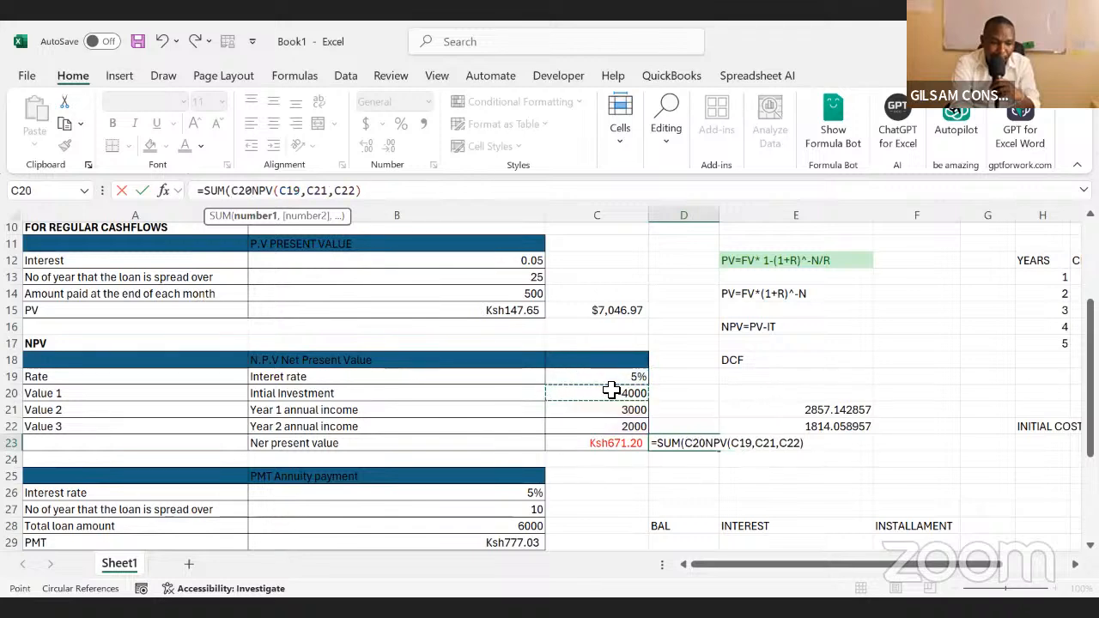
type(",")
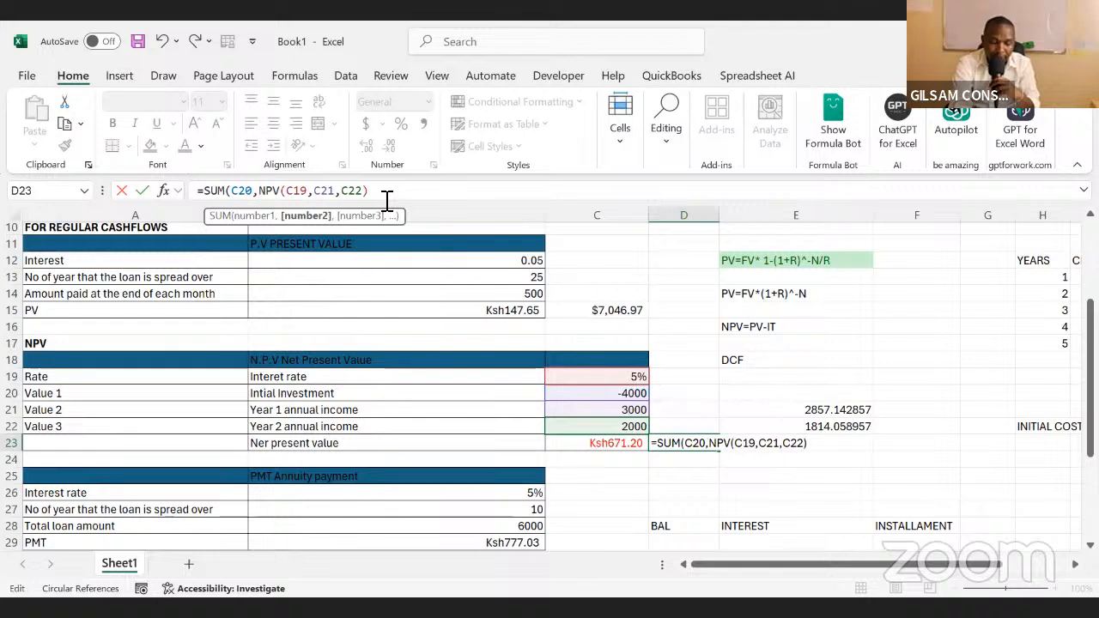
key("Return")
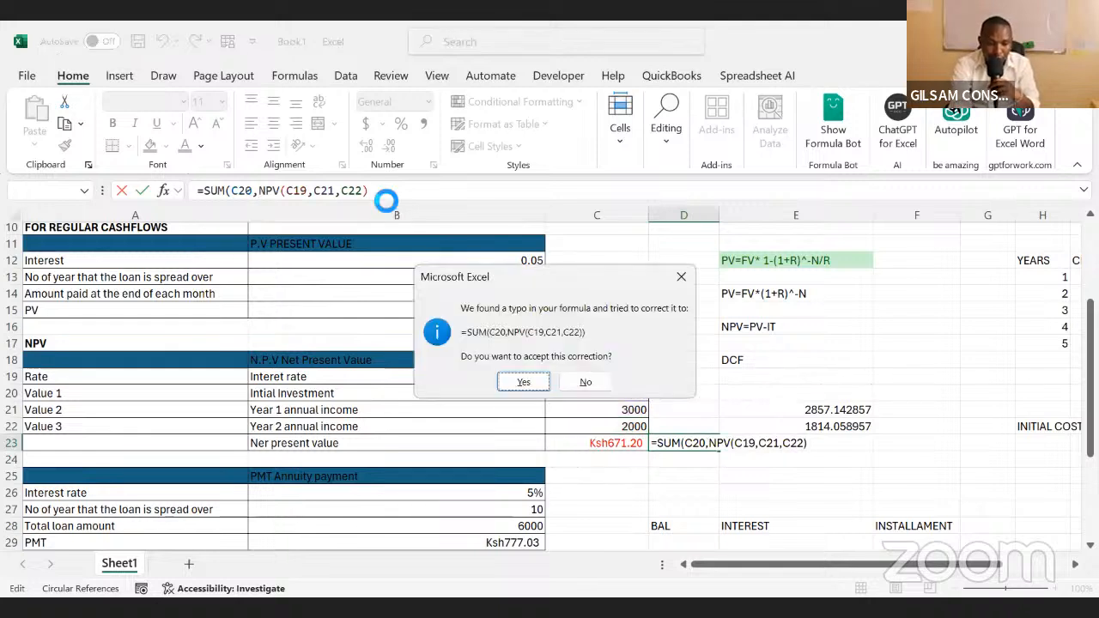
key("Return")
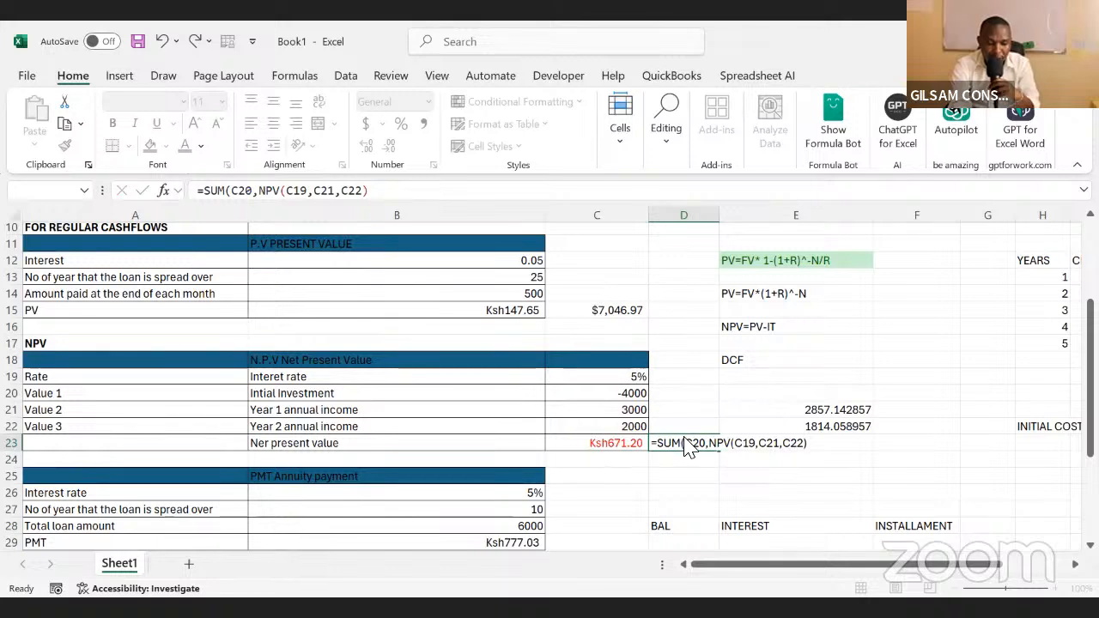
key("Return")
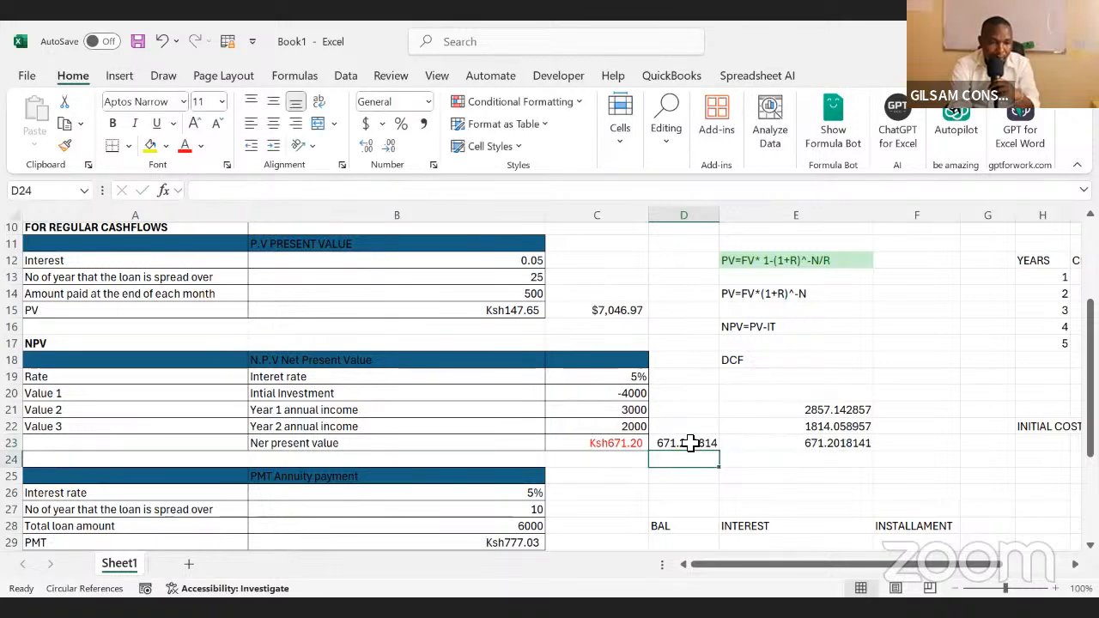
Apply the comma style number format to the net present value in D23
left_click(752, 471)
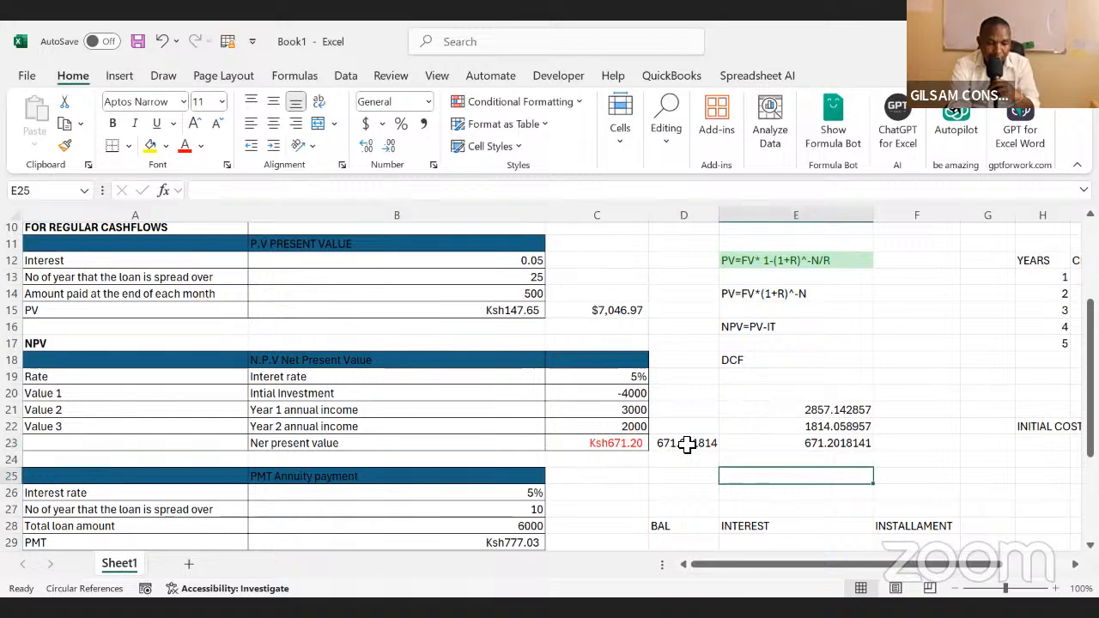
left_click(687, 444)
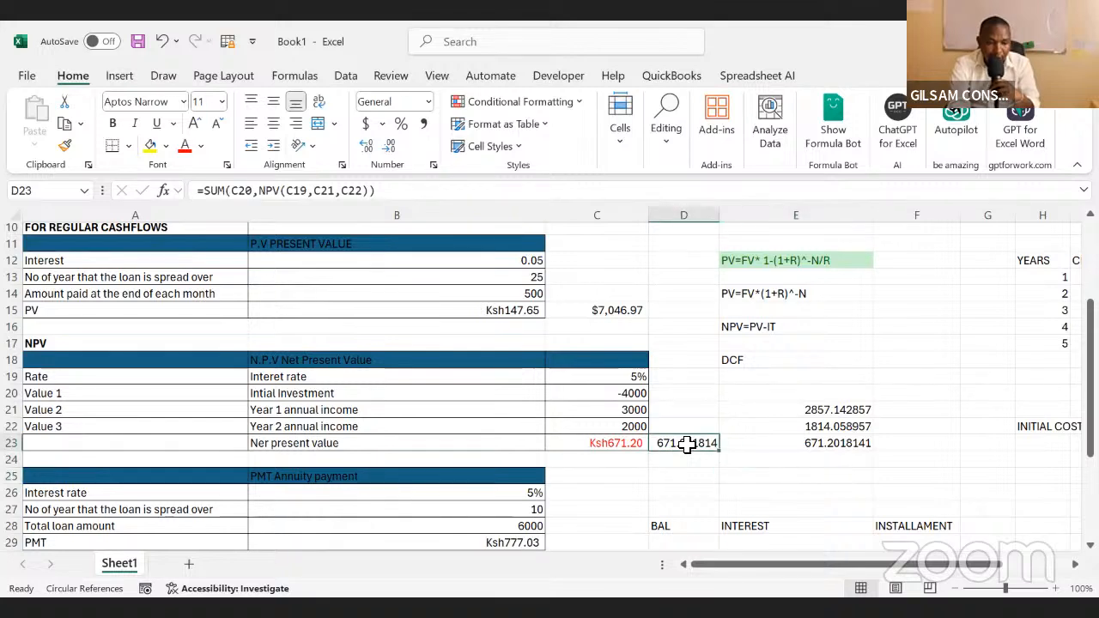
left_click(422, 124)
left_click(726, 462)
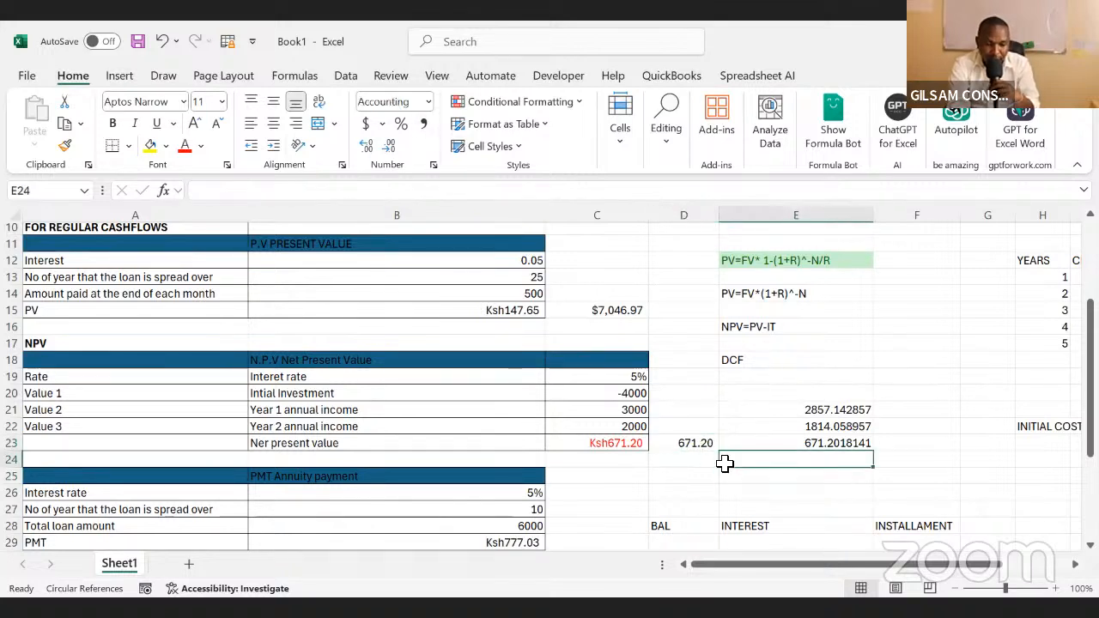
Examine the PMT annuity payment table and the loan illustration text below it
left_click(686, 427)
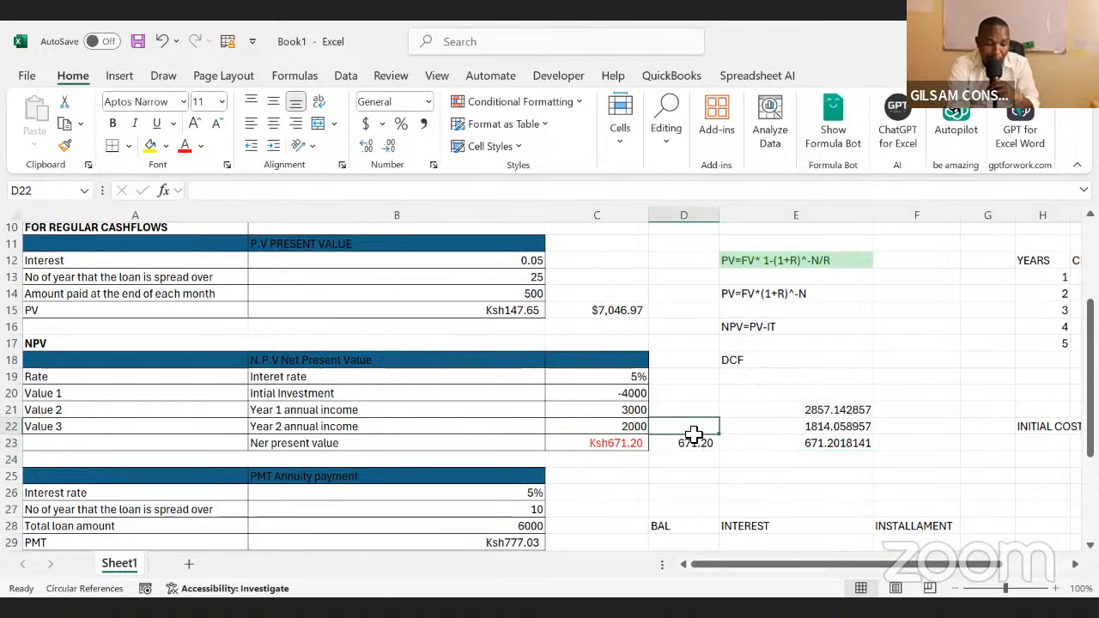
left_click(693, 435)
key("Down")
key("Down")
key("Down")
key("Down")
key("Down")
key("Down")
key("Down")
key("Down")
key("Down")
key("Down")
key("Down")
key("Down")
key("Down")
key("Down")
key("Down")
key("Down")
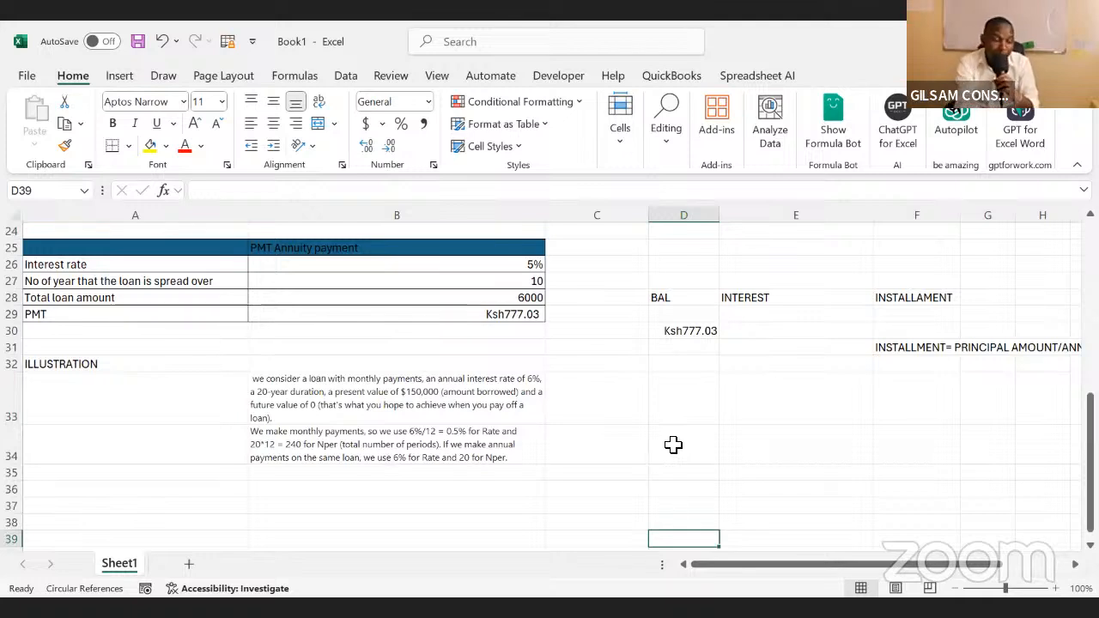
left_click(721, 461)
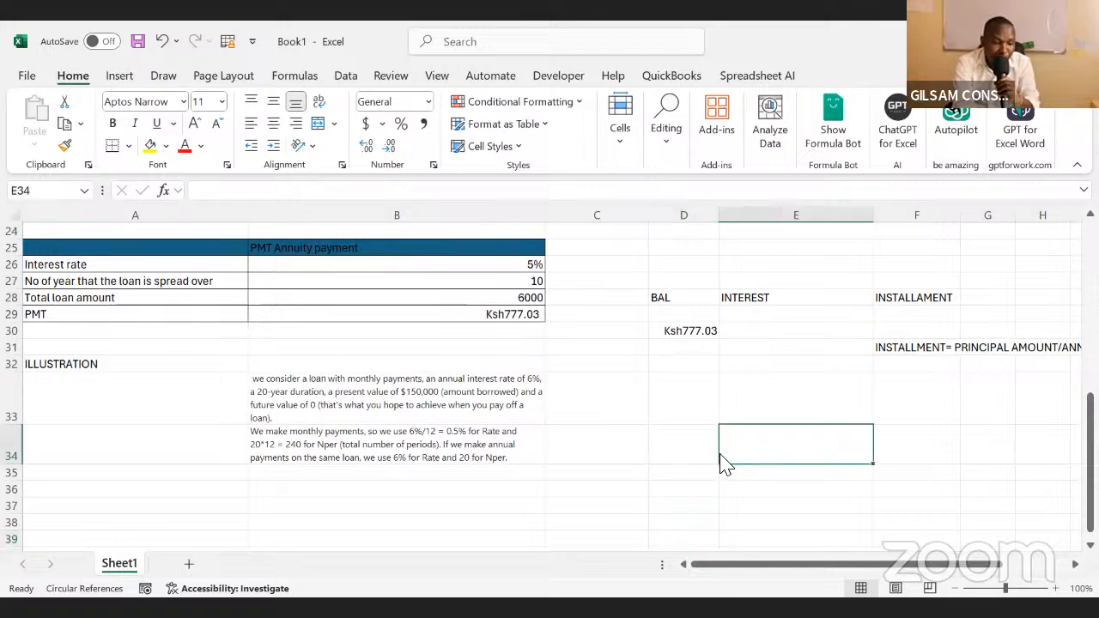
Add a new worksheet and enter the title LOAN AMORTIZATION in B4
left_click(189, 564)
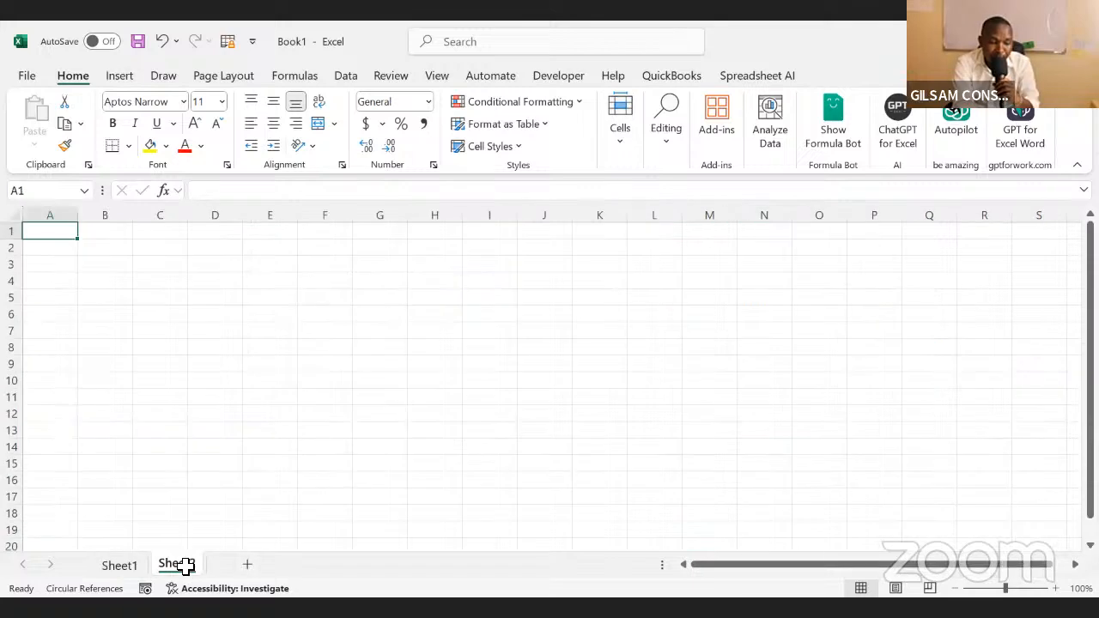
left_click(126, 277)
type("LO")
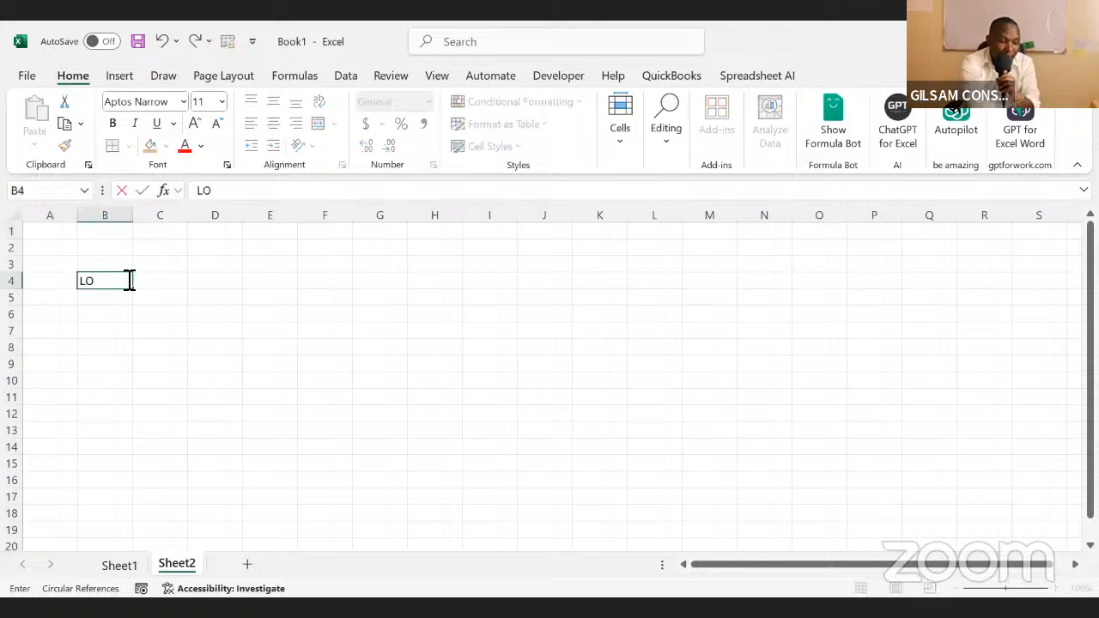
type("AN AM")
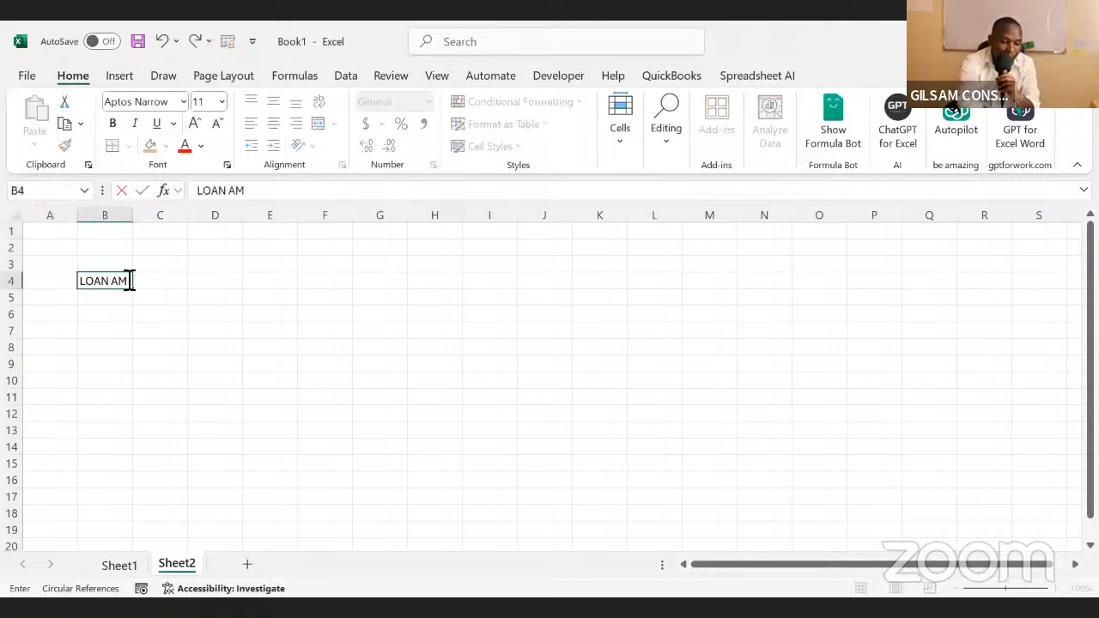
type("ORTI")
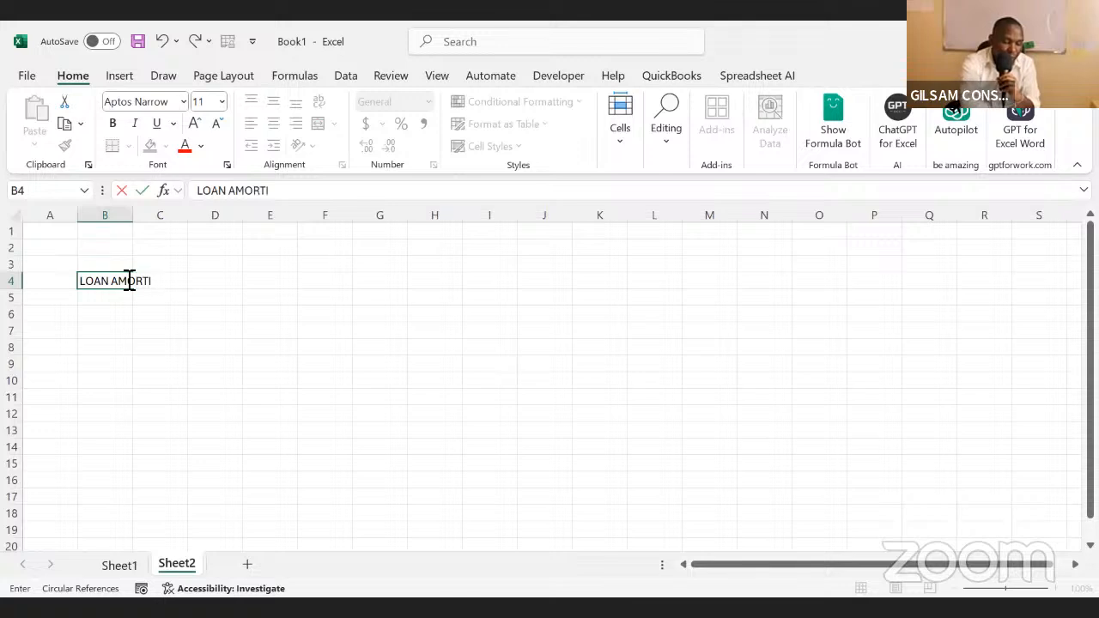
type("ZATION")
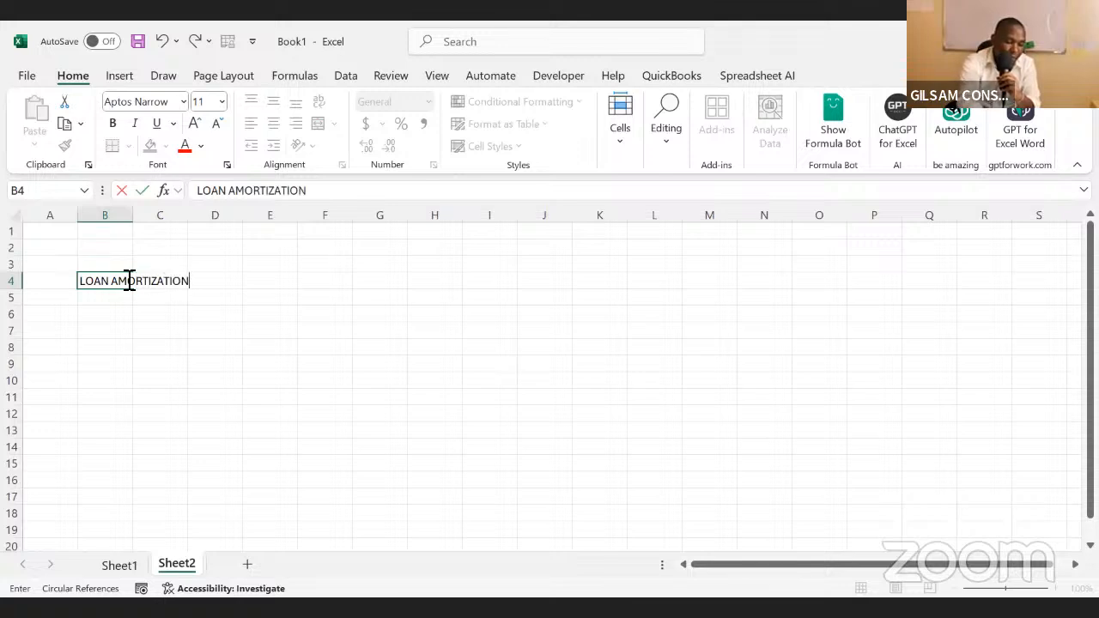
left_click(144, 335)
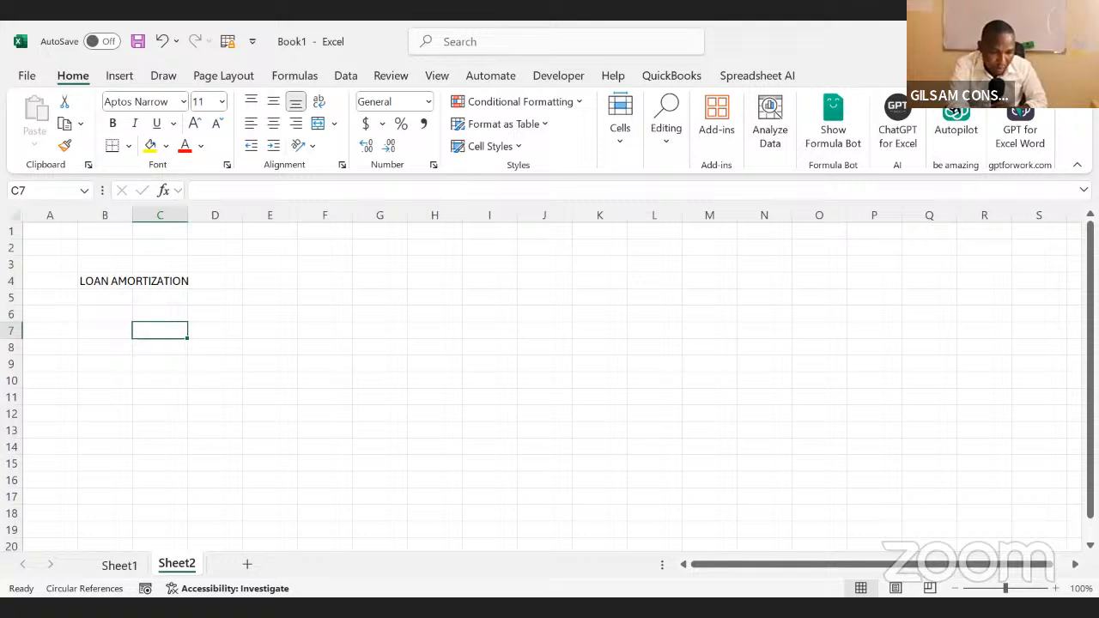
Copy the Loan Schedule inputs block from the other open window and paste it at A4 of another new sheet
key("alt+Tab")
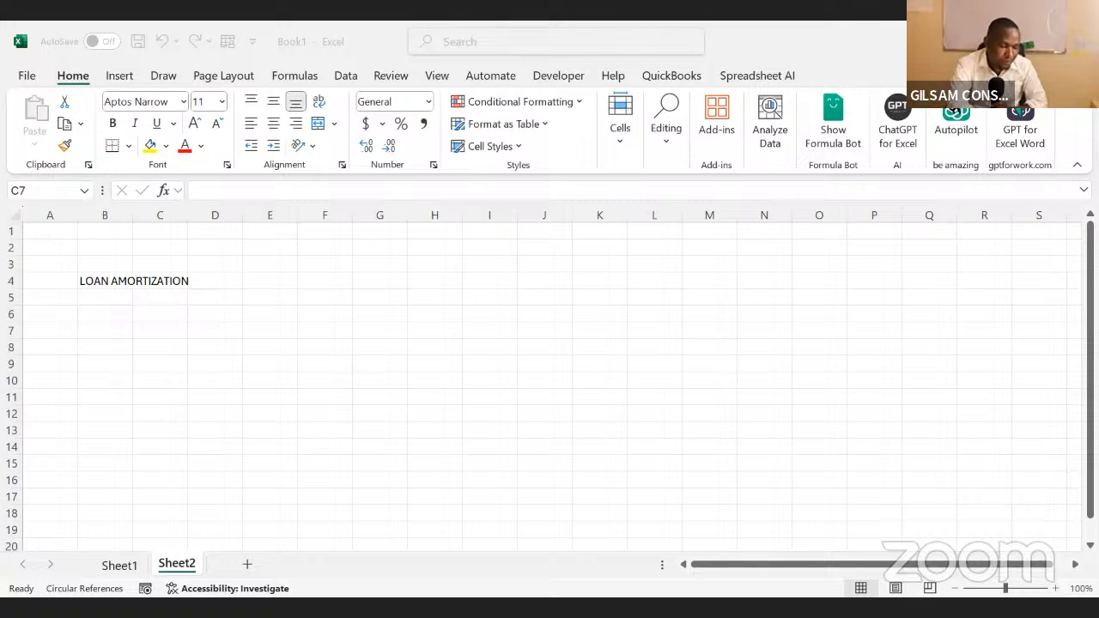
key("ctrl+c")
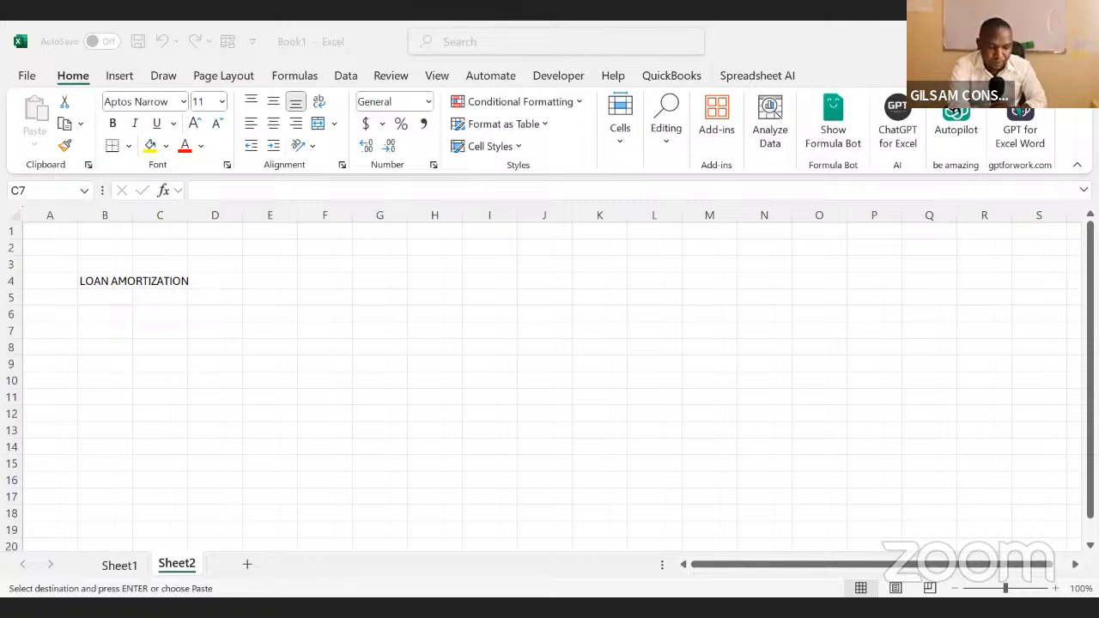
left_click(247, 564)
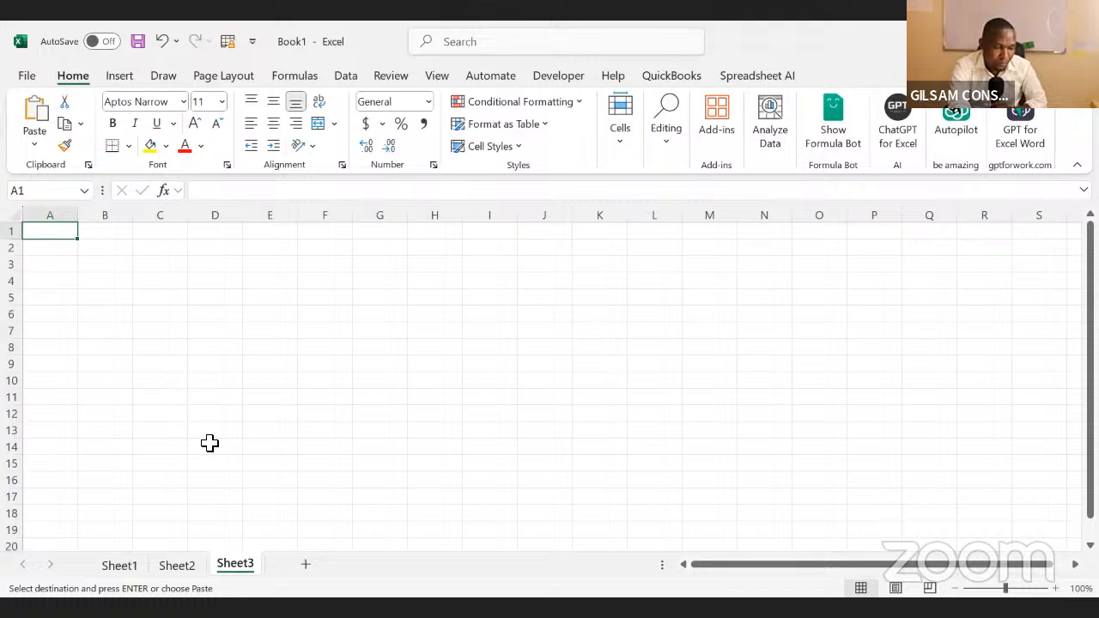
left_click(60, 282)
left_click(119, 285)
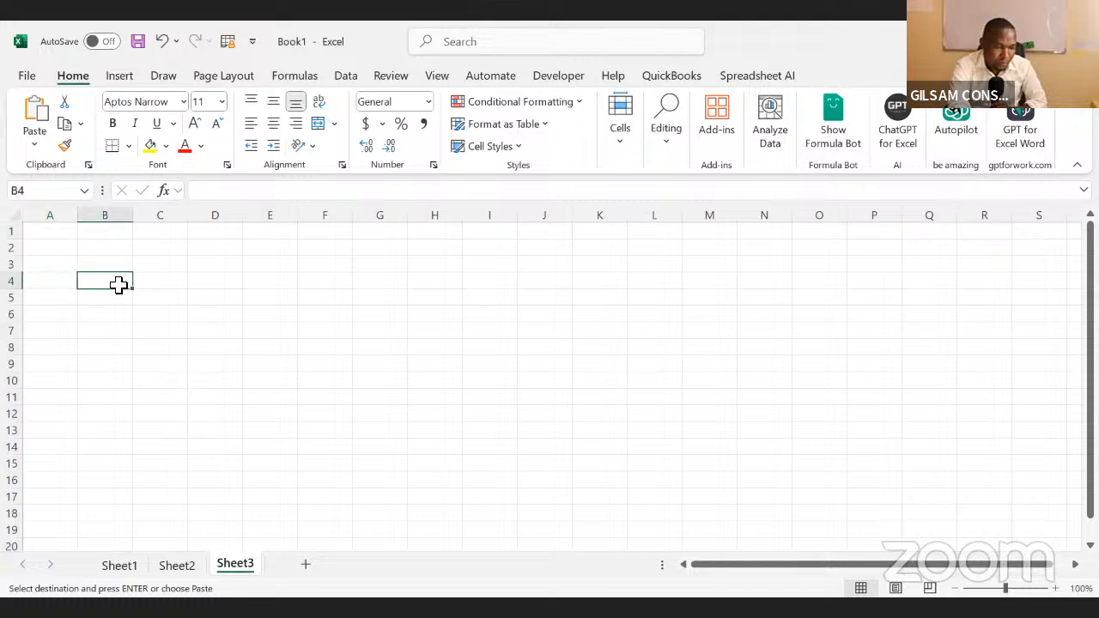
left_click(68, 281)
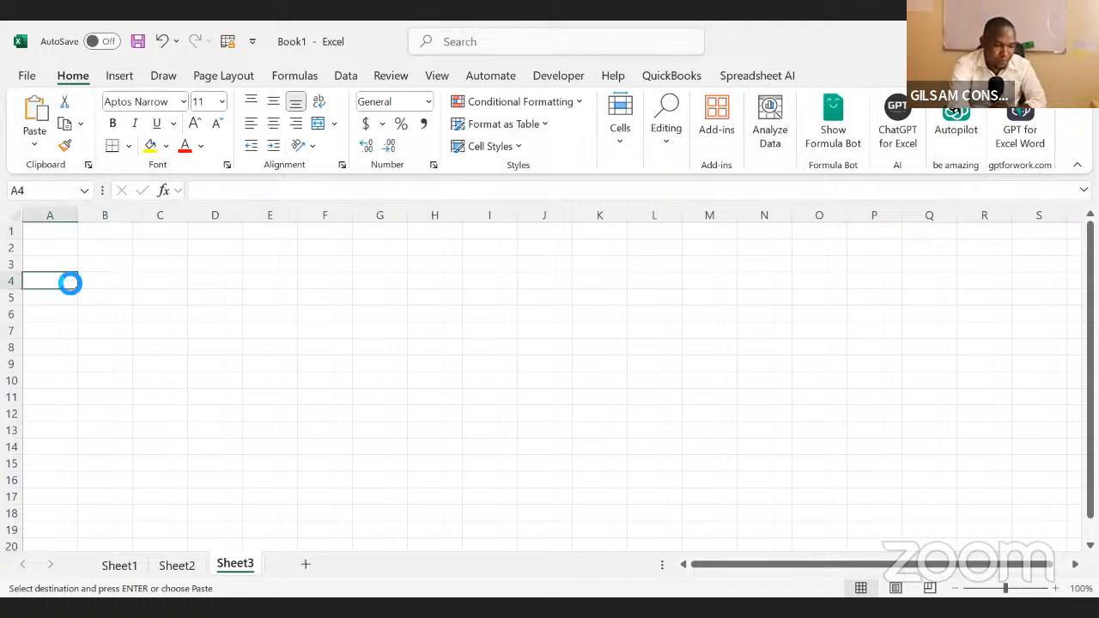
key("Return")
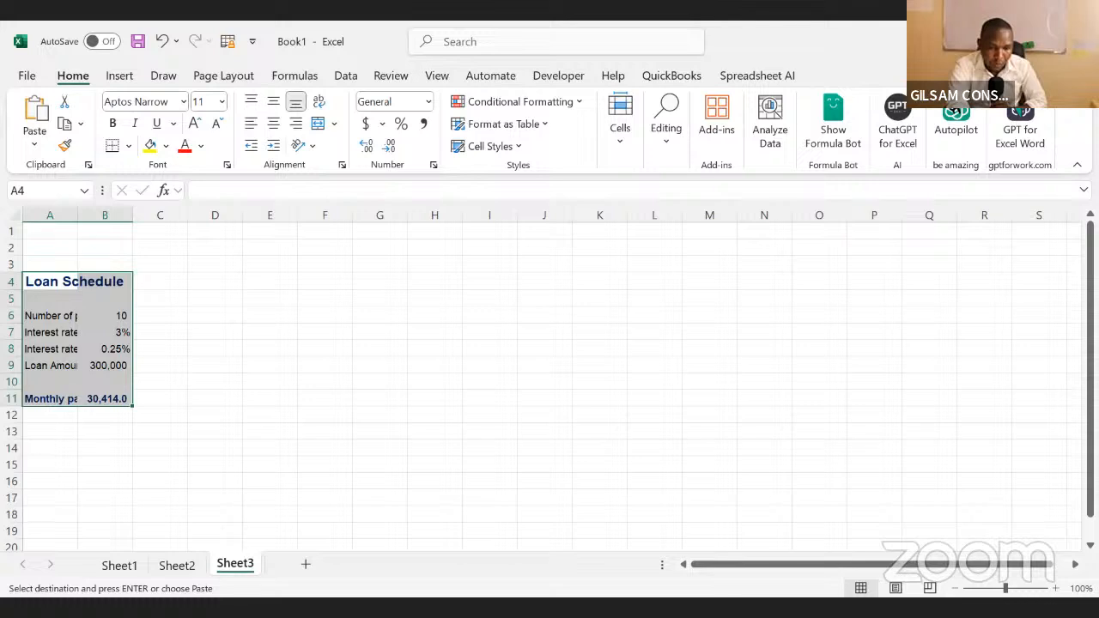
Copy the PERIOD, PAYMENT, INTEREST, PRINCIPAL and RESIDUAL DEBT header row from the other window into D14
key("alt+Tab")
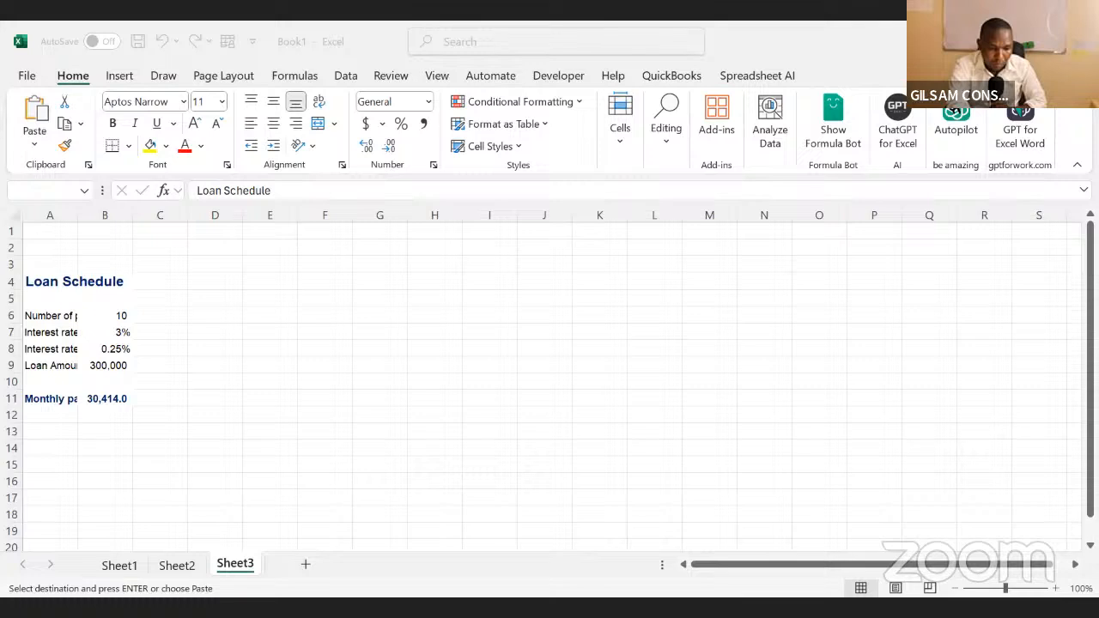
left_click(206, 448)
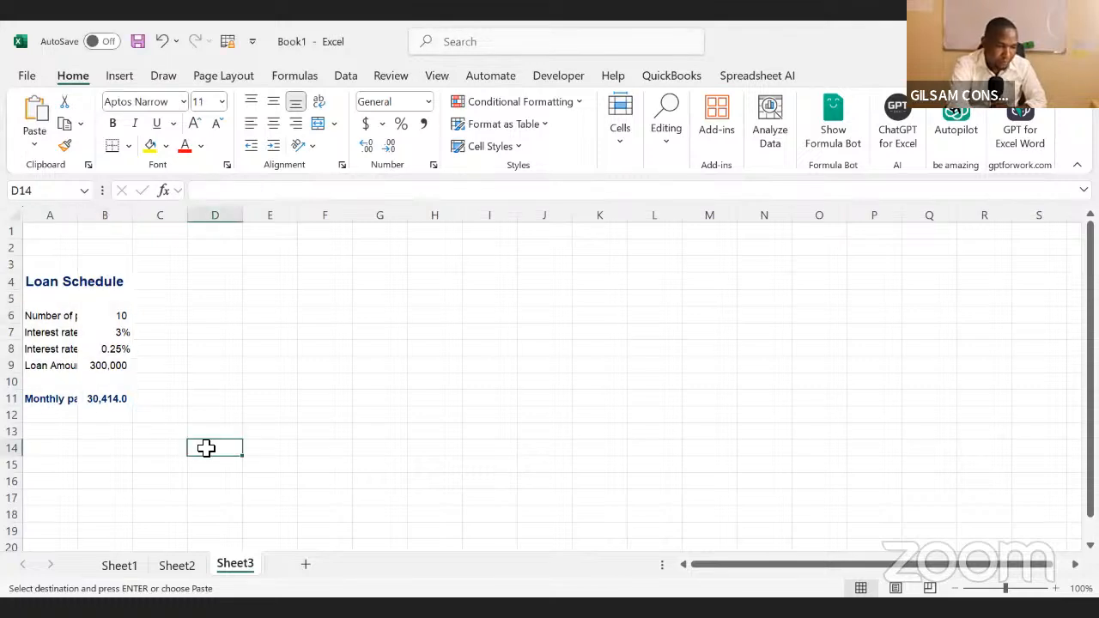
key("ctrl+v")
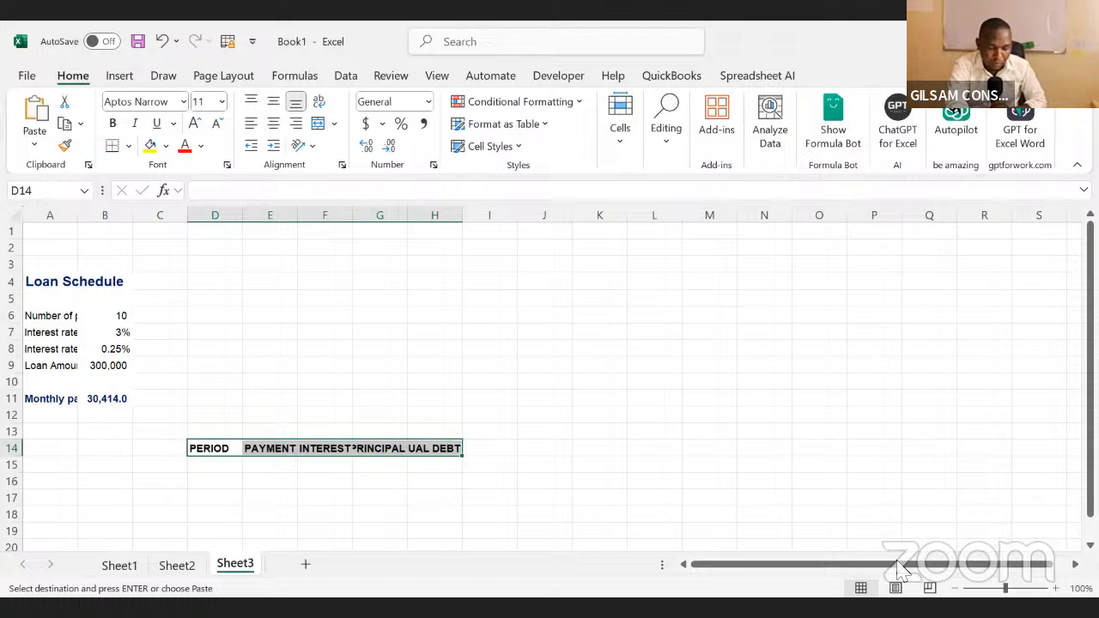
Copy the period numbers starting with 1 from the other window into the PERIOD column from D15 down
key("alt+Tab")
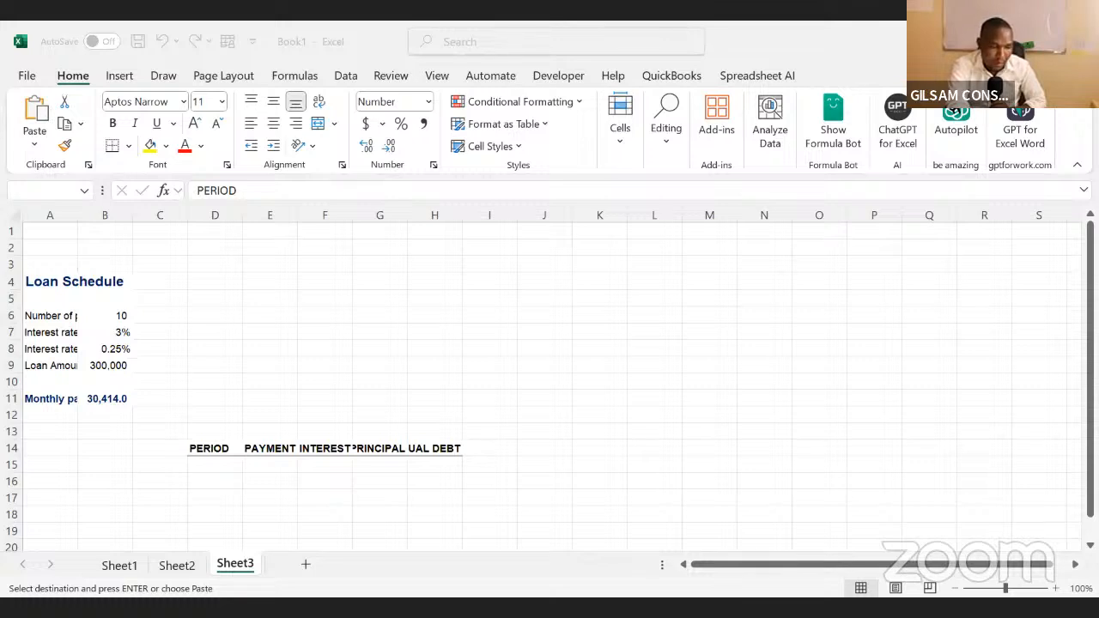
left_click(223, 464)
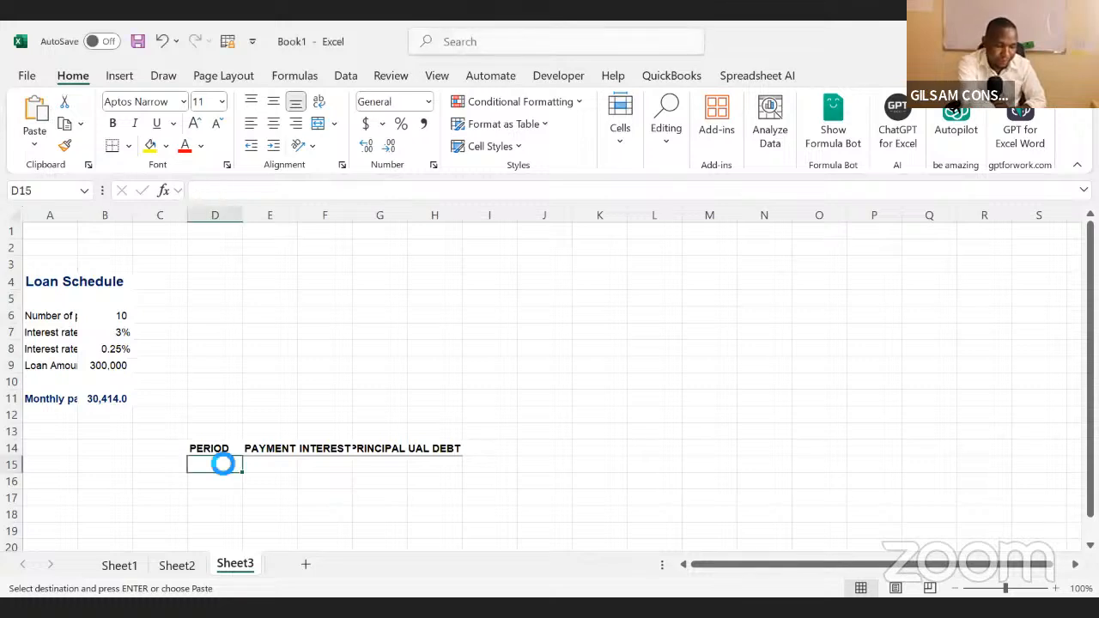
key("ctrl+v")
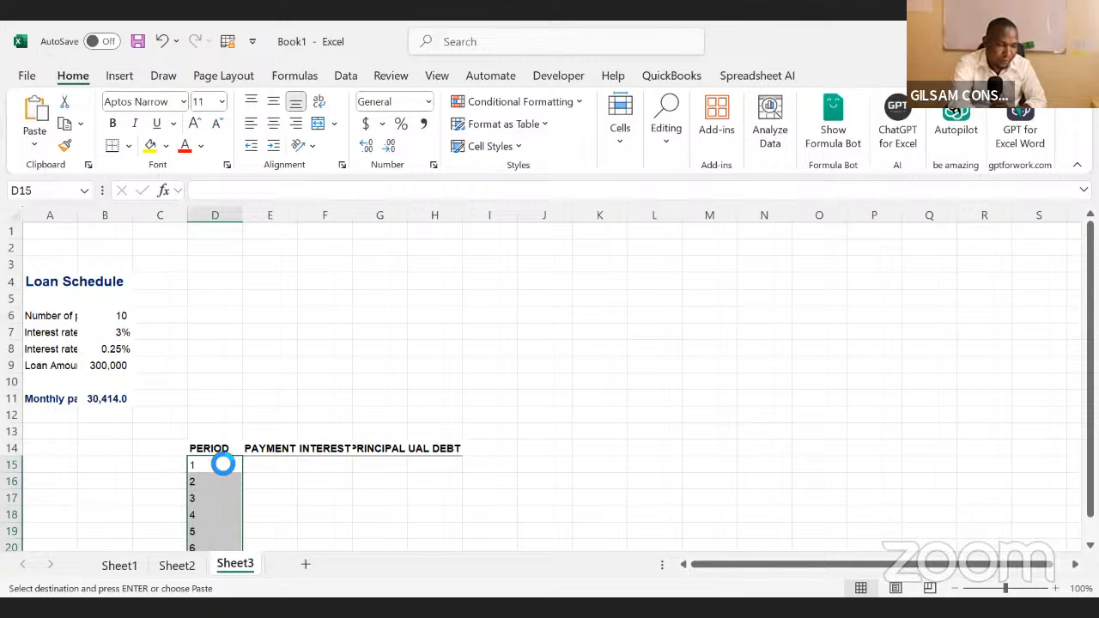
left_click(539, 409)
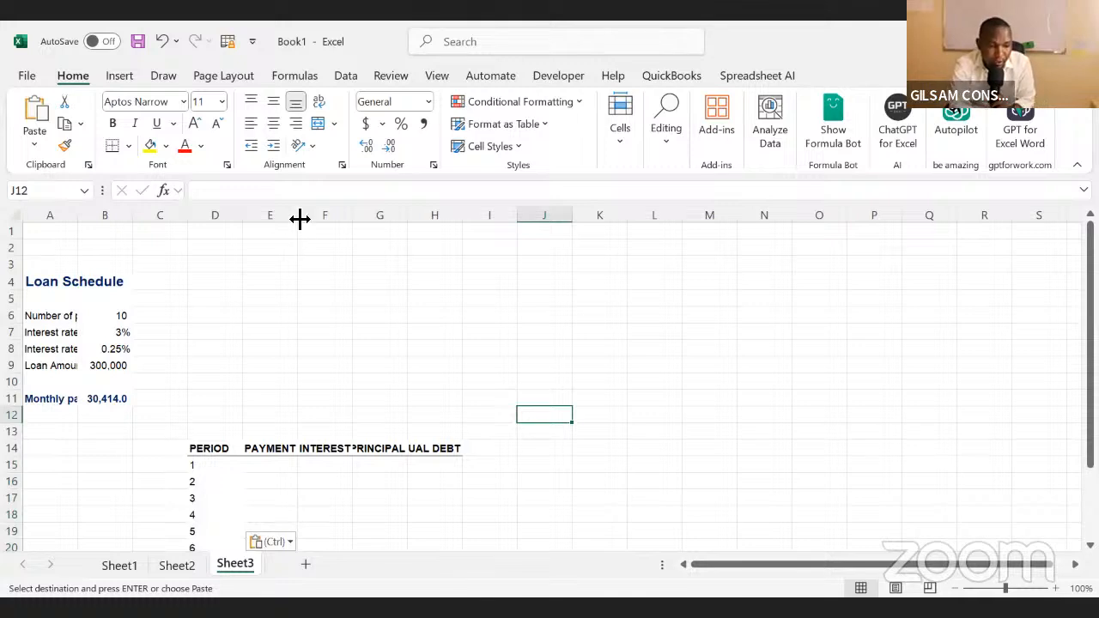
Widen columns E to H to fit the schedule headers and column A to fit the loan labels
left_click_drag(298, 220, 312, 221)
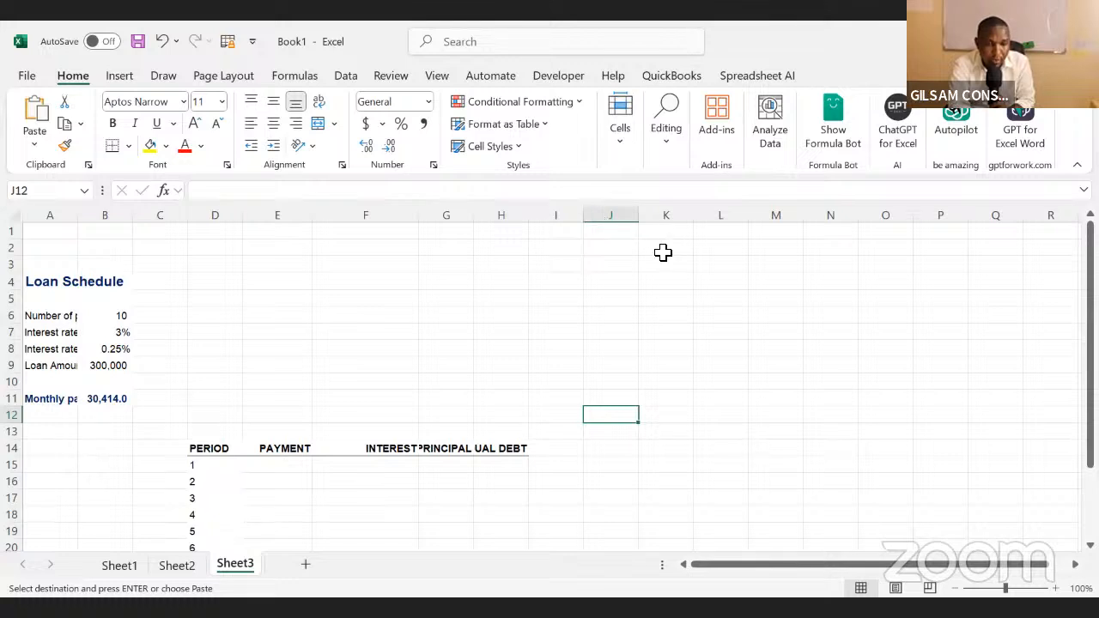
left_click(163, 397)
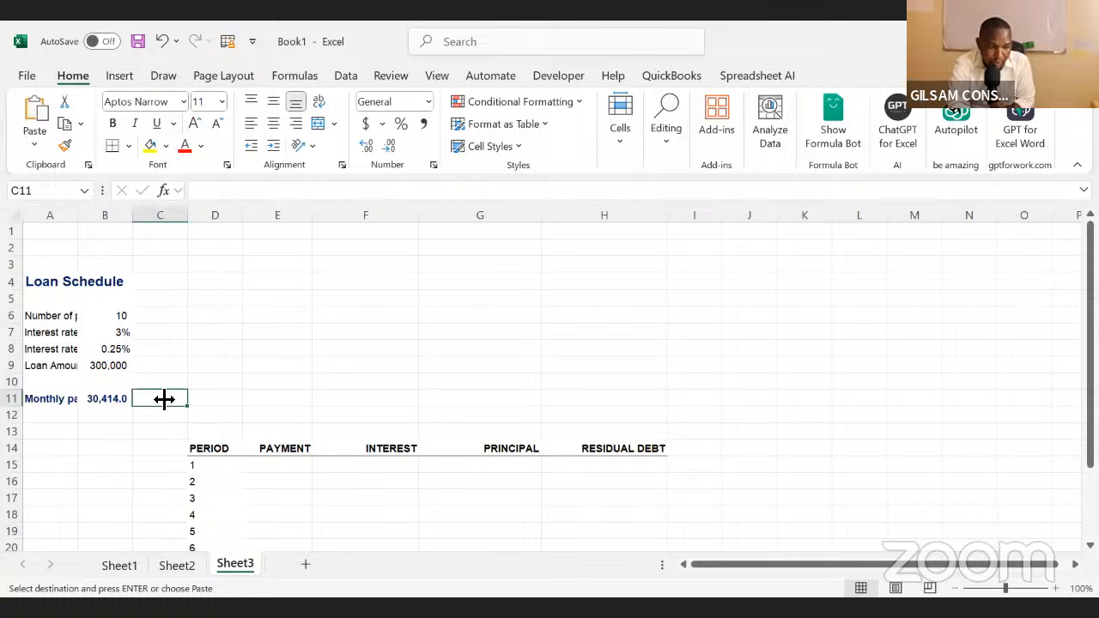
left_click_drag(78, 215, 98, 232)
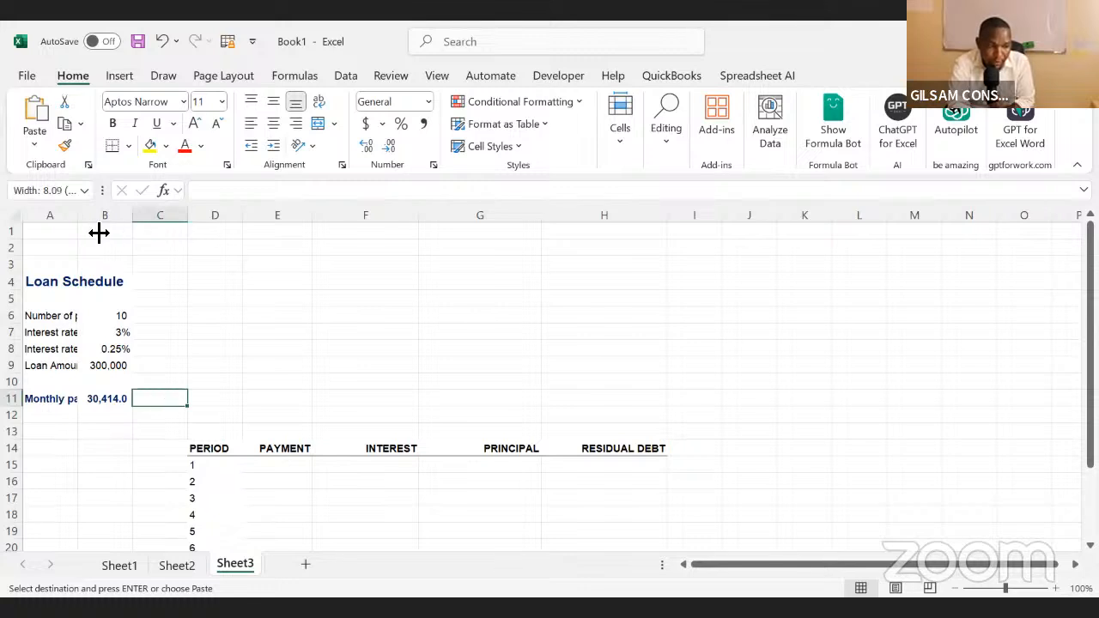
left_click(295, 313)
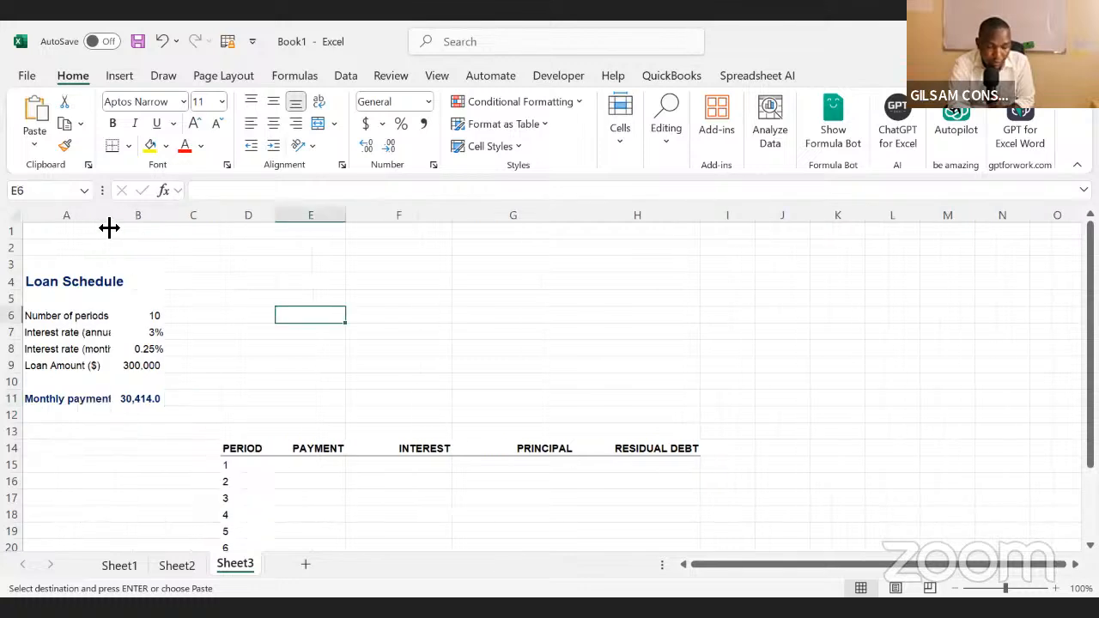
left_click_drag(109, 227, 169, 255)
left_click(215, 298)
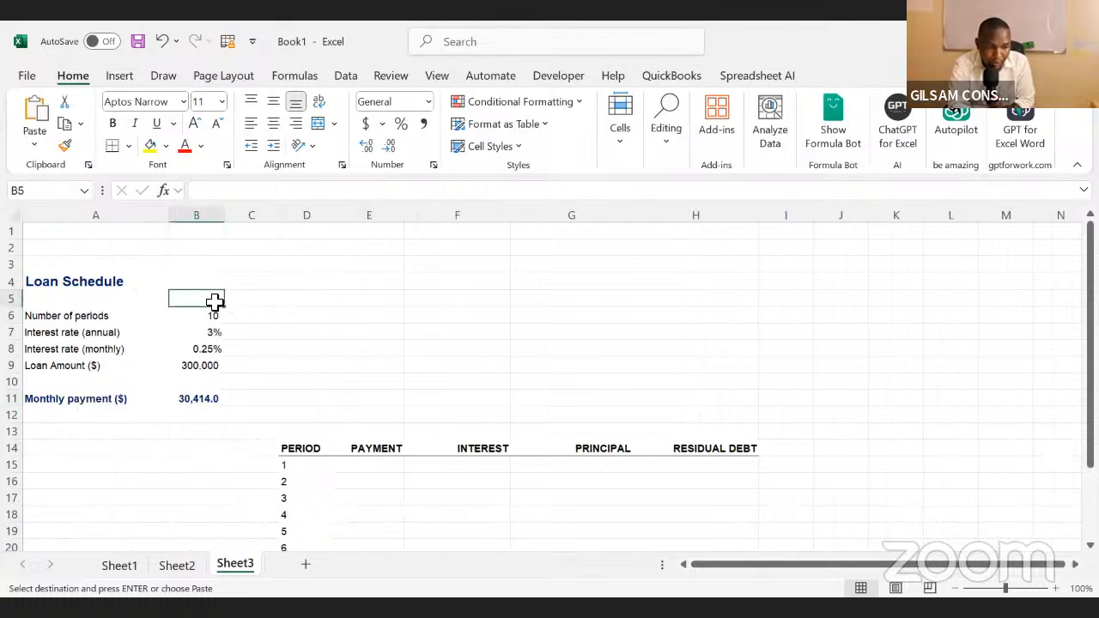
key("Down")
key("Right")
key("Right")
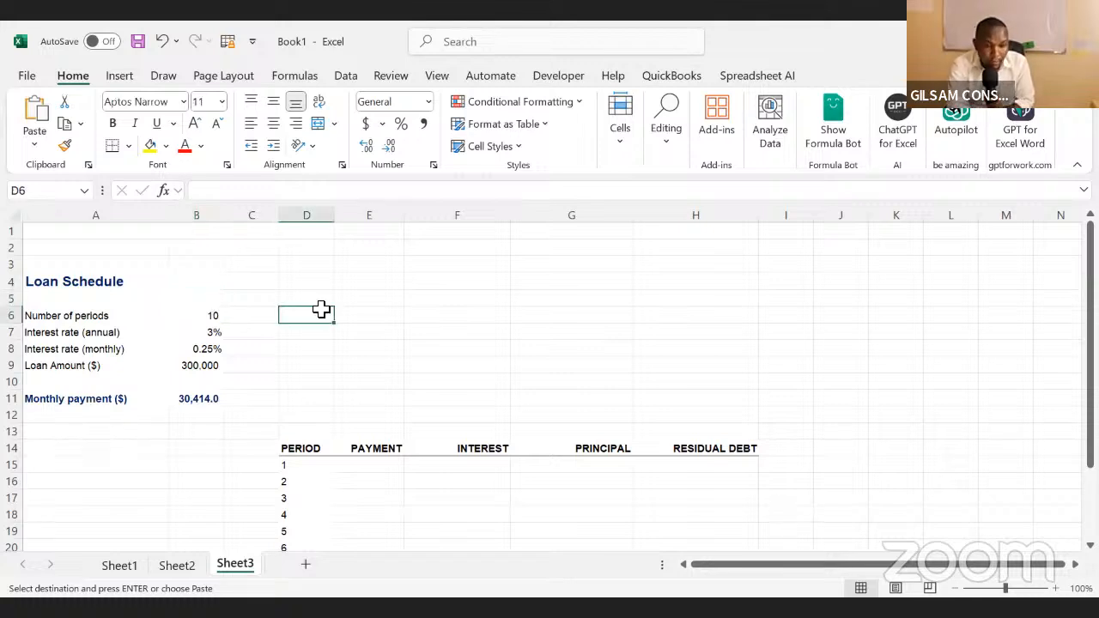
left_click(365, 400)
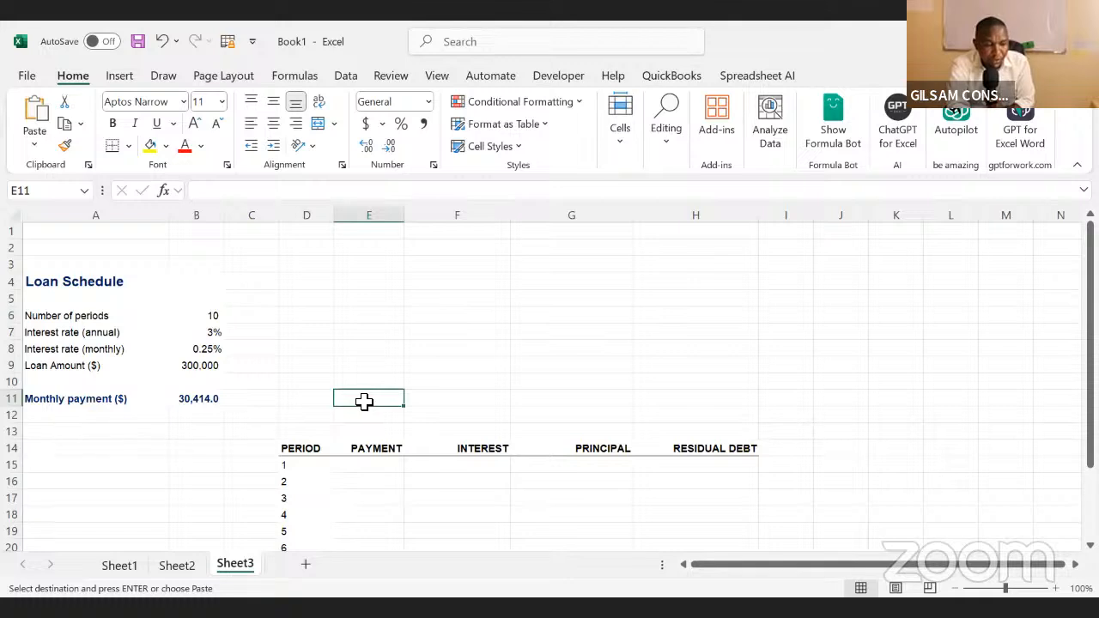
left_click(507, 387)
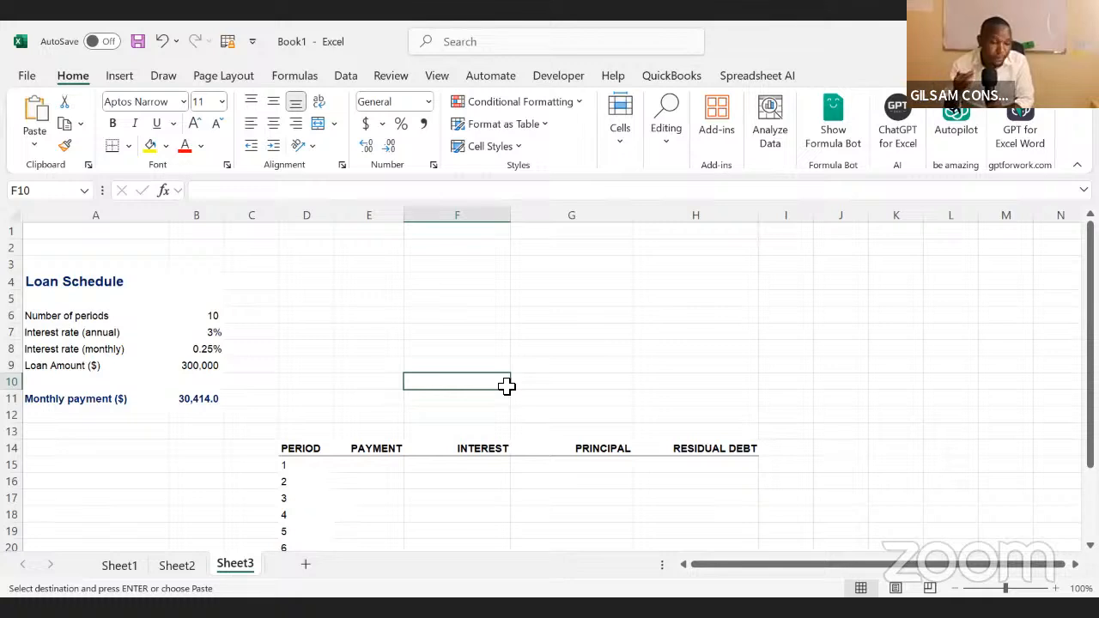
Examine the Loan Schedule inputs in A6:B11, including the formula behind the monthly interest rate in B8
left_click(211, 318)
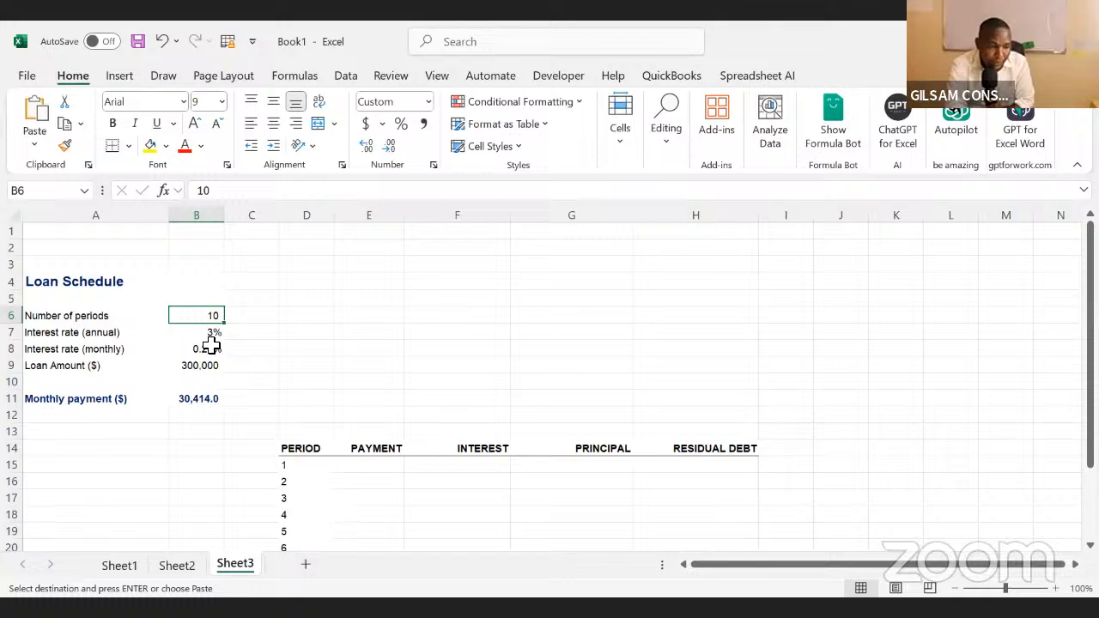
key("Down")
key("Down")
key("Down")
key("Down")
key("Down")
left_click(36, 313)
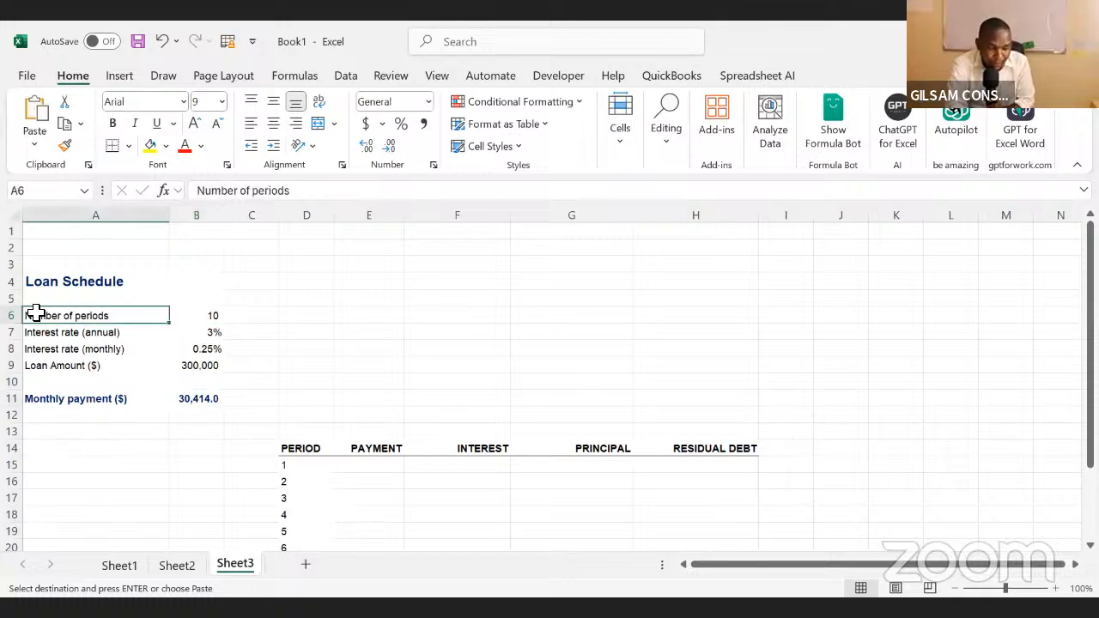
key("Right")
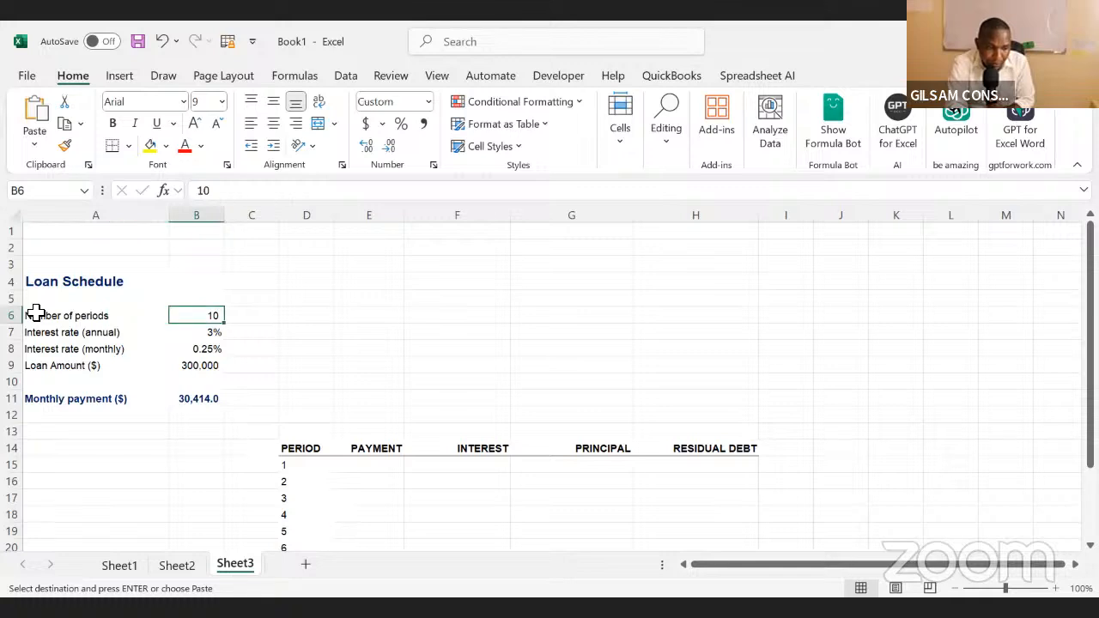
key("Down")
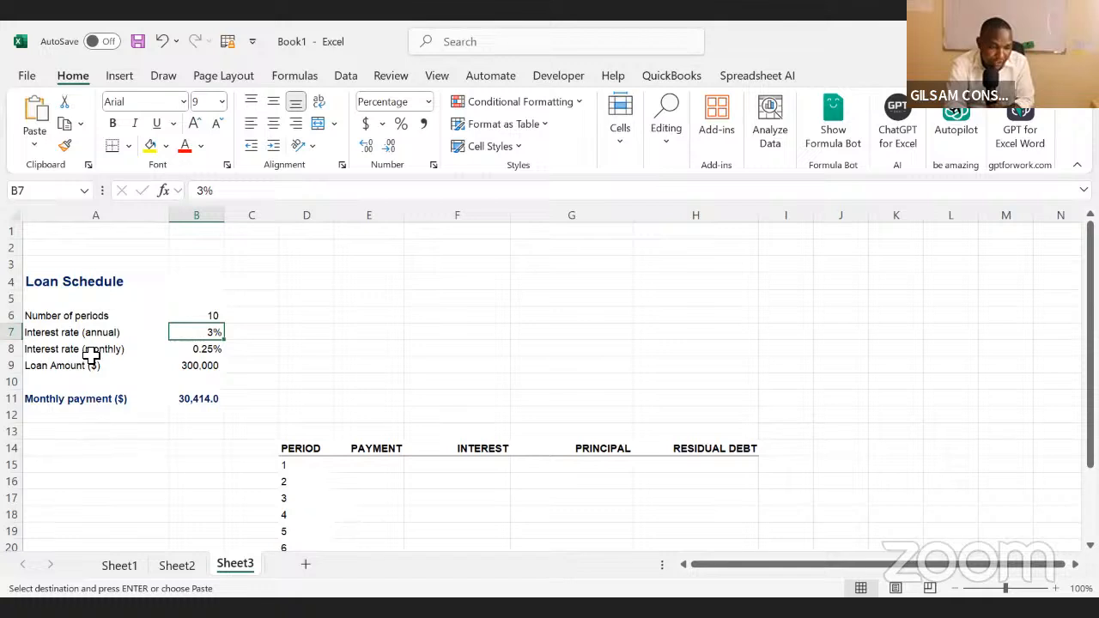
left_click(55, 352)
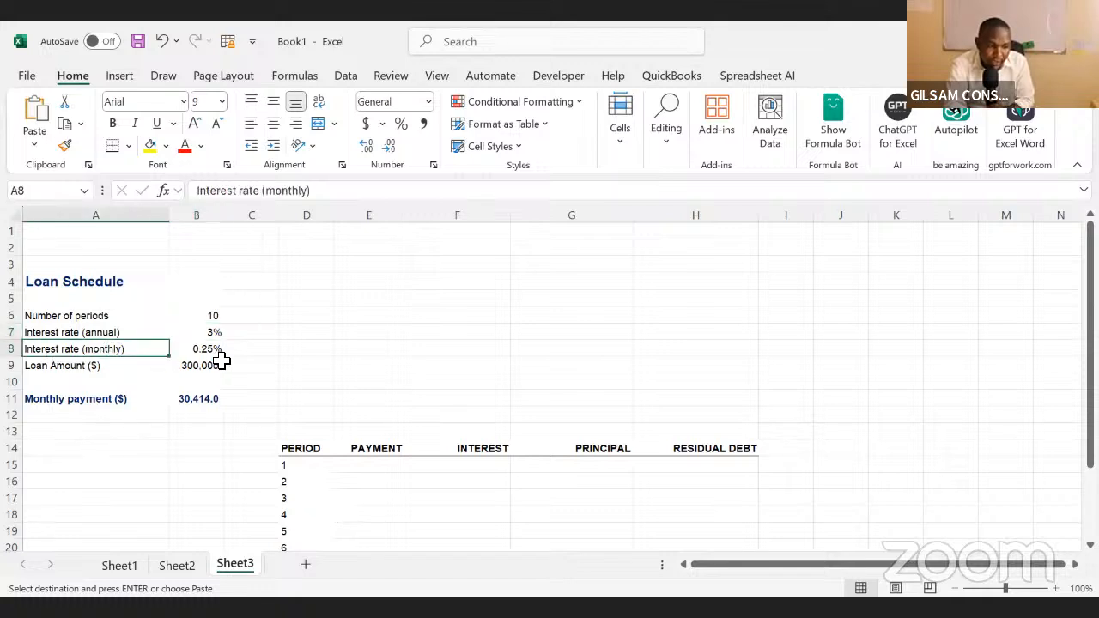
left_click(204, 360)
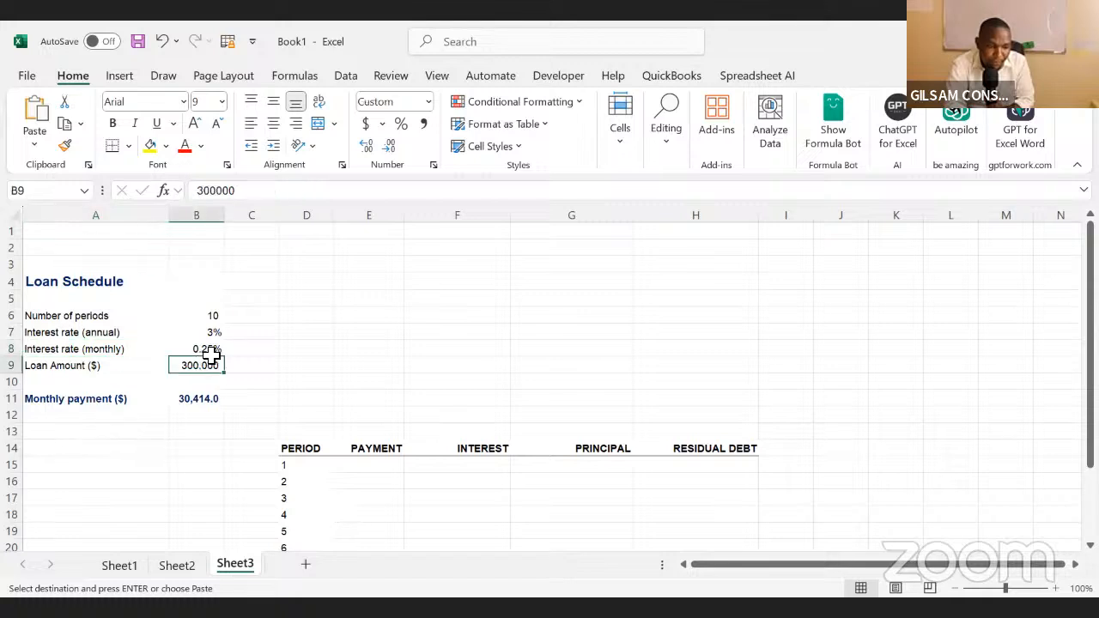
left_click(210, 351)
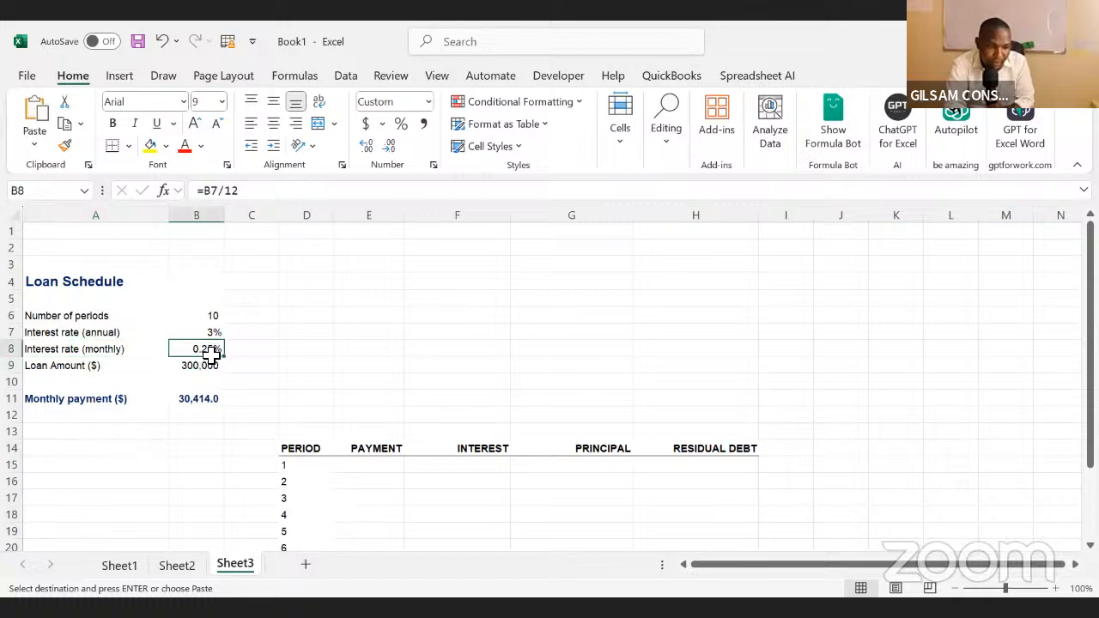
left_click(91, 319)
key("Right")
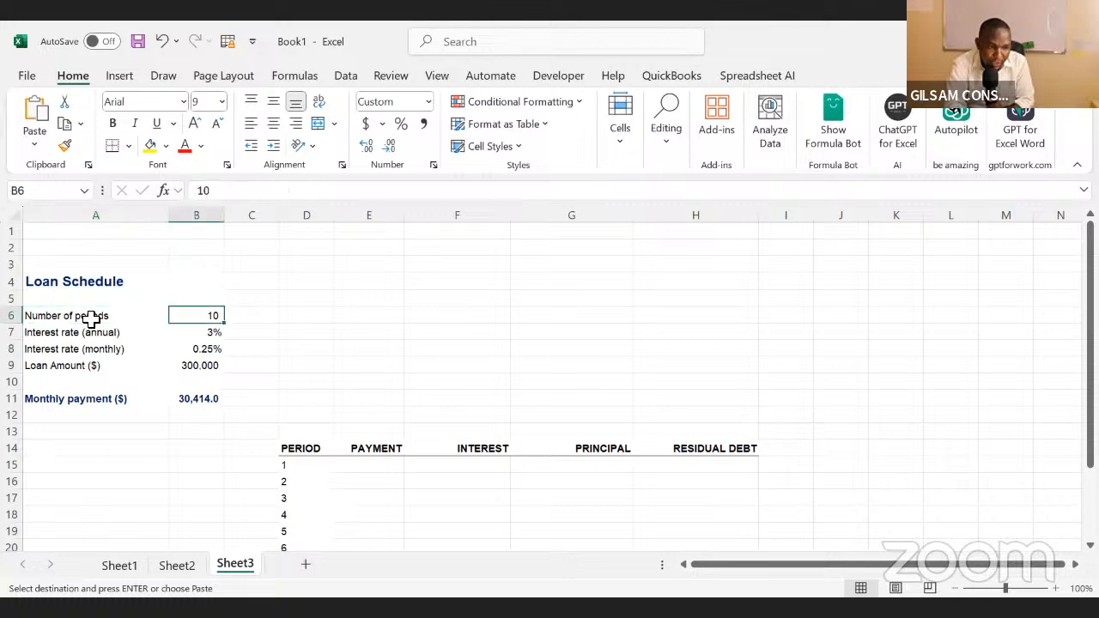
Examine the annual and monthly interest rates, the B7/12 formula in B8, the loan amount in B9 and the monthly payment in B11
left_click(67, 339)
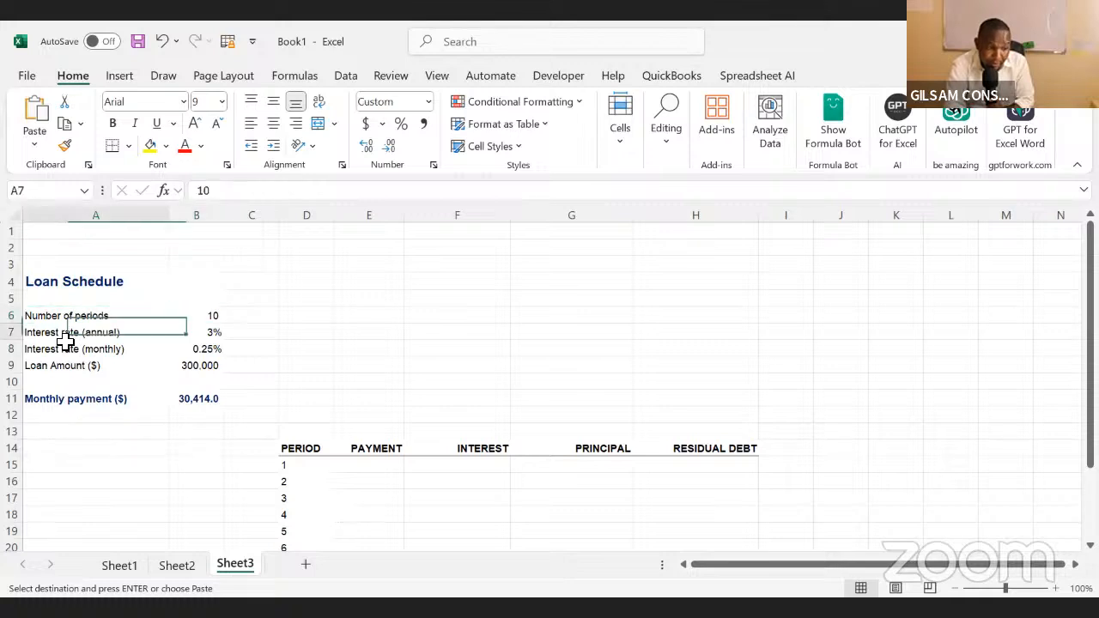
key("Right")
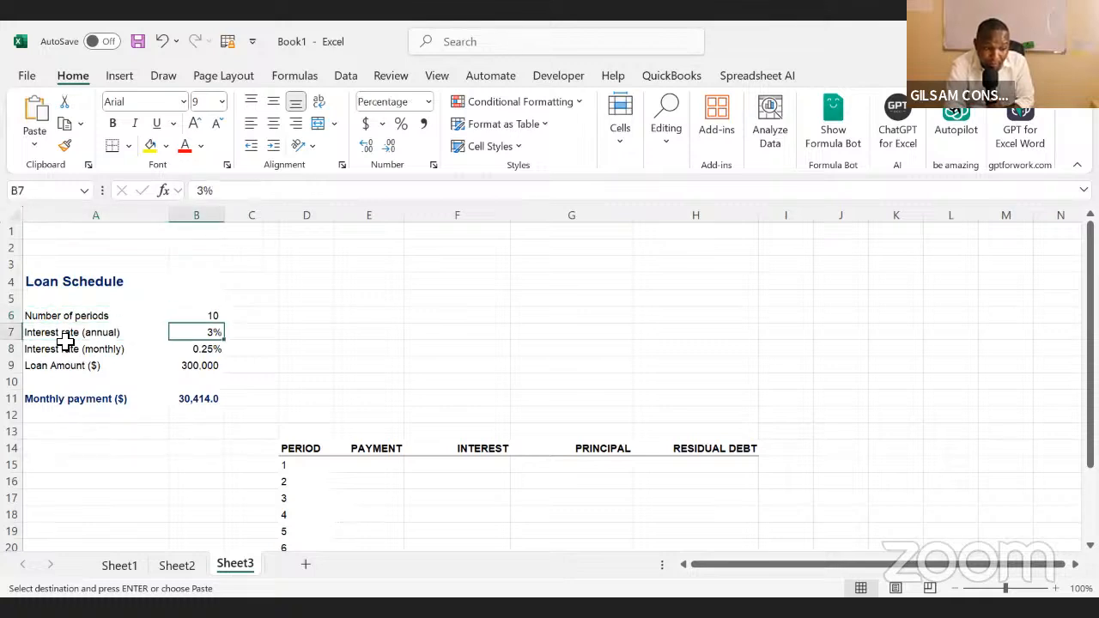
left_click(86, 355)
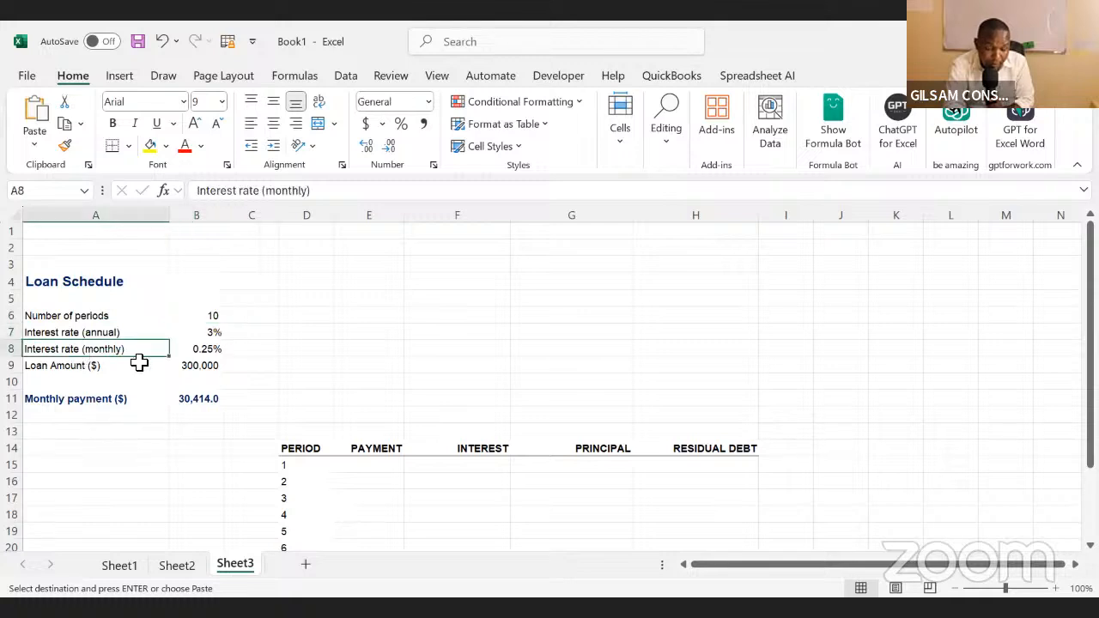
key("Right")
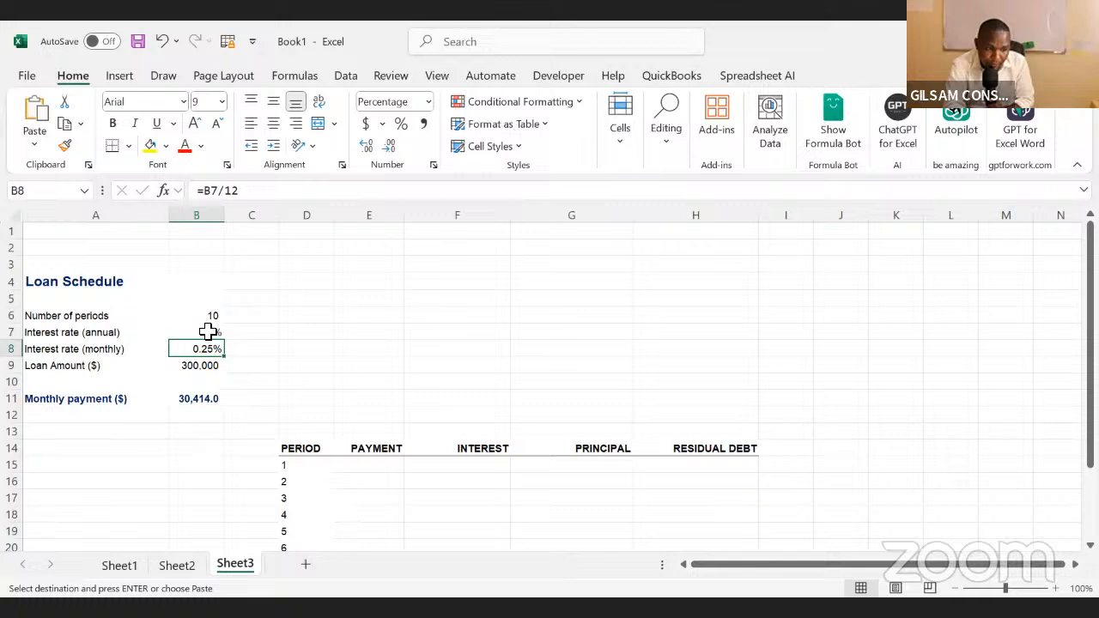
left_click(253, 191)
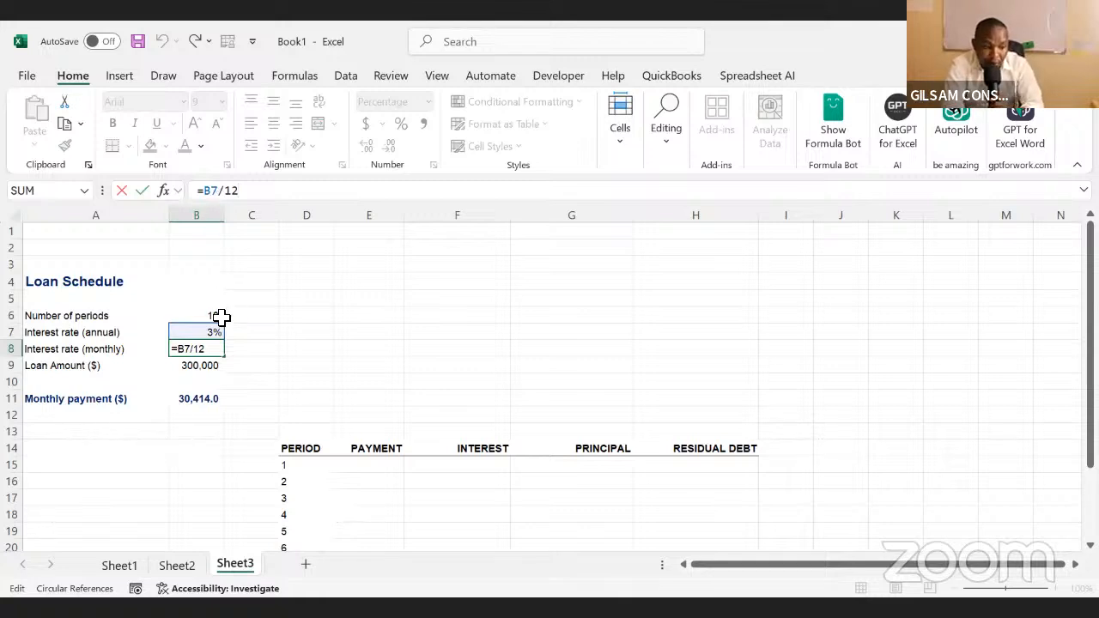
key("Escape")
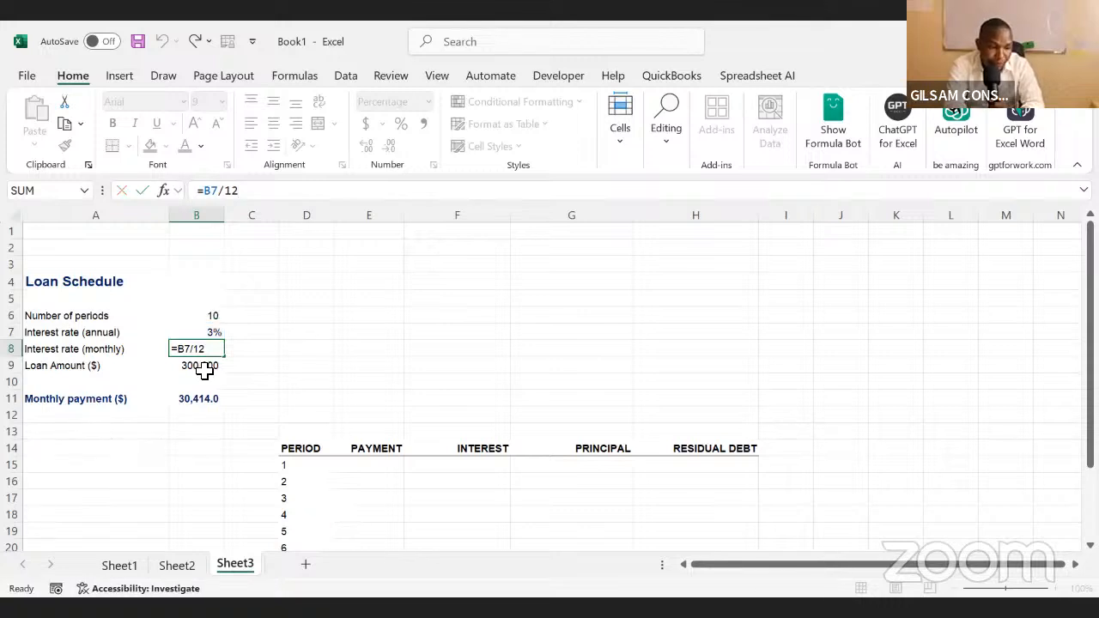
left_click(375, 337)
right_click(375, 337)
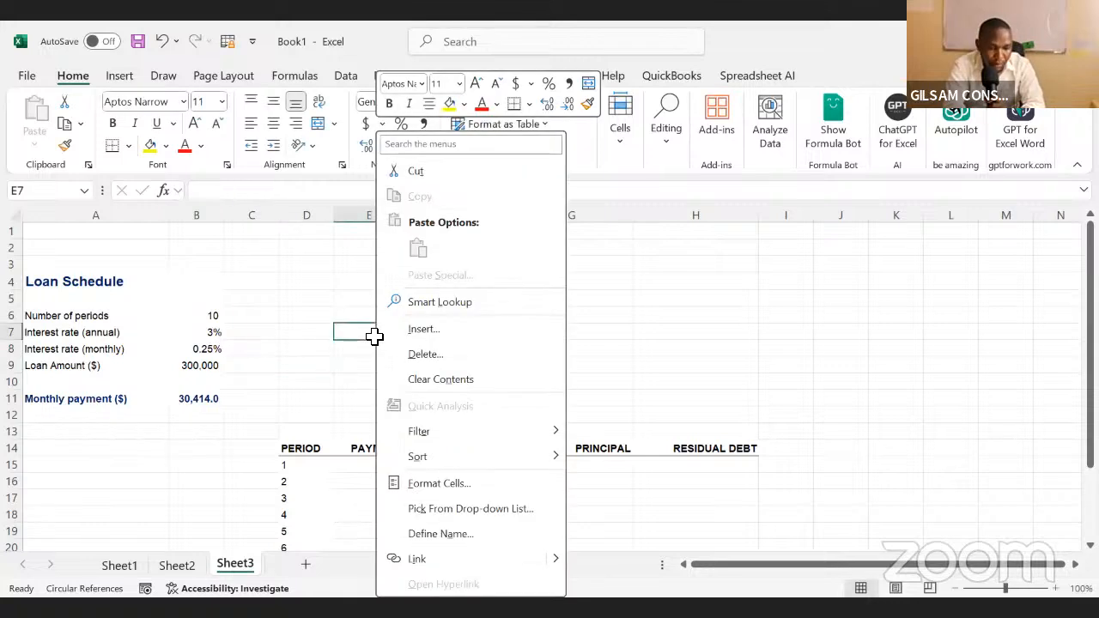
left_click(696, 315)
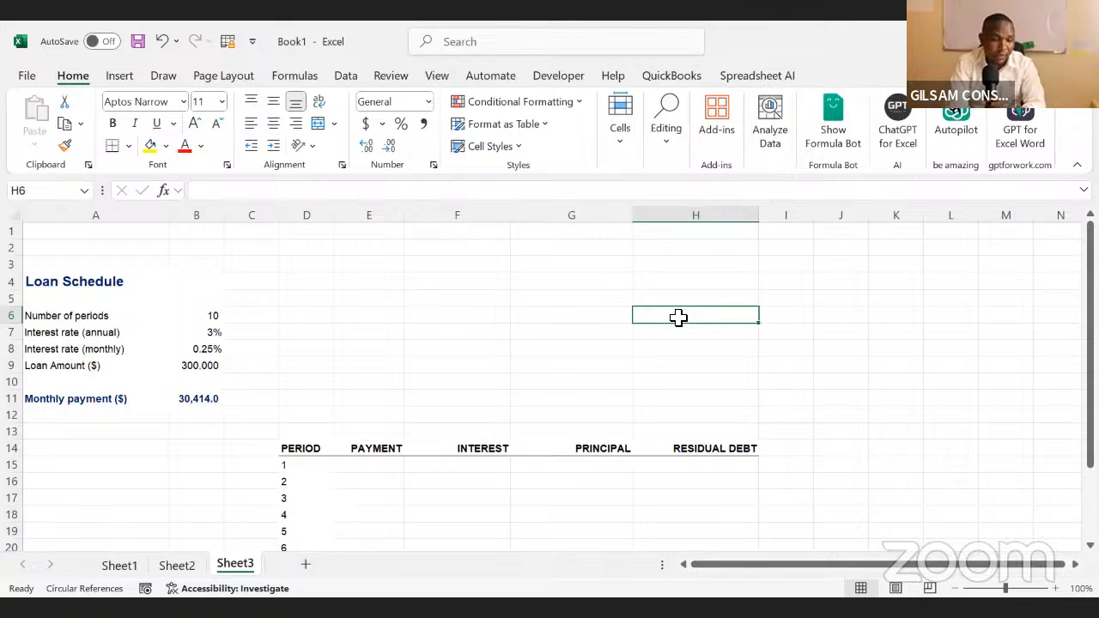
left_click(215, 337)
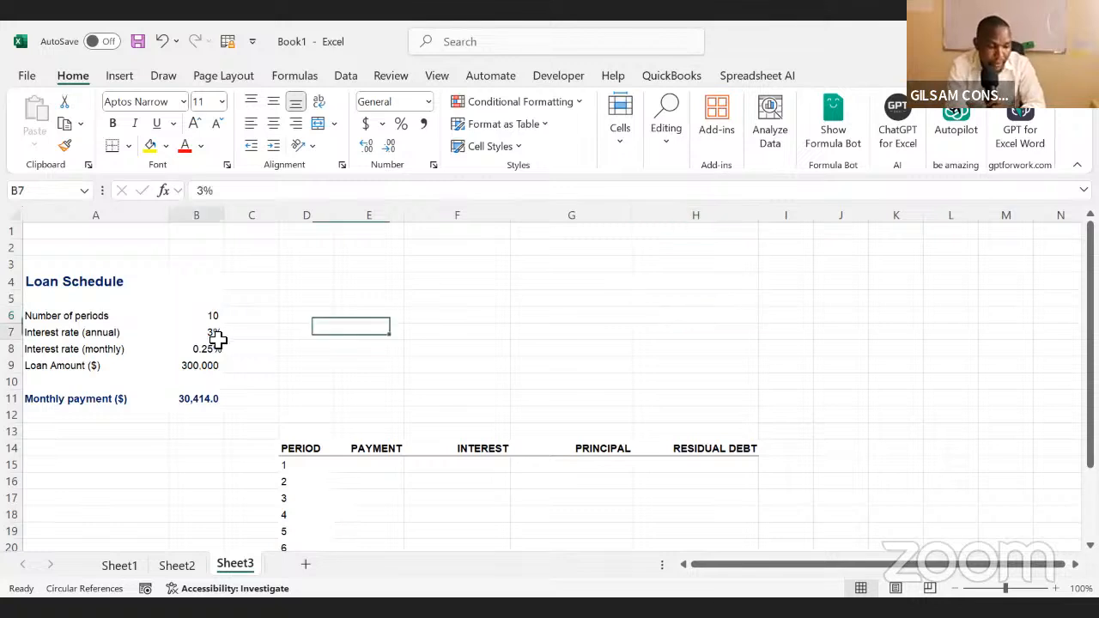
left_click(107, 364)
left_click(189, 365)
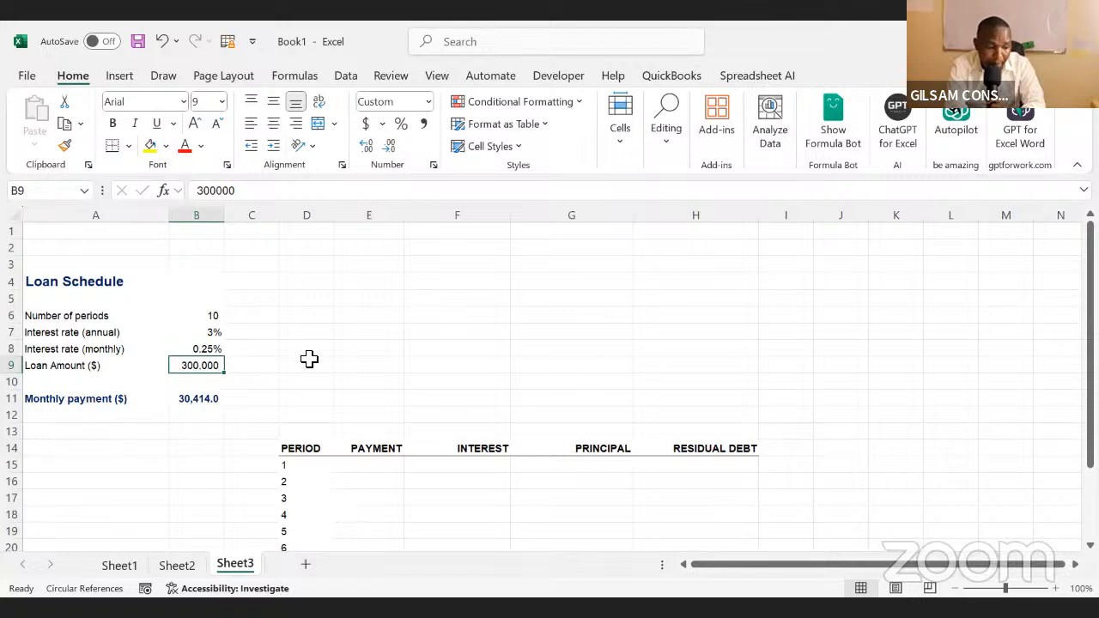
left_click(204, 399)
left_click(457, 365)
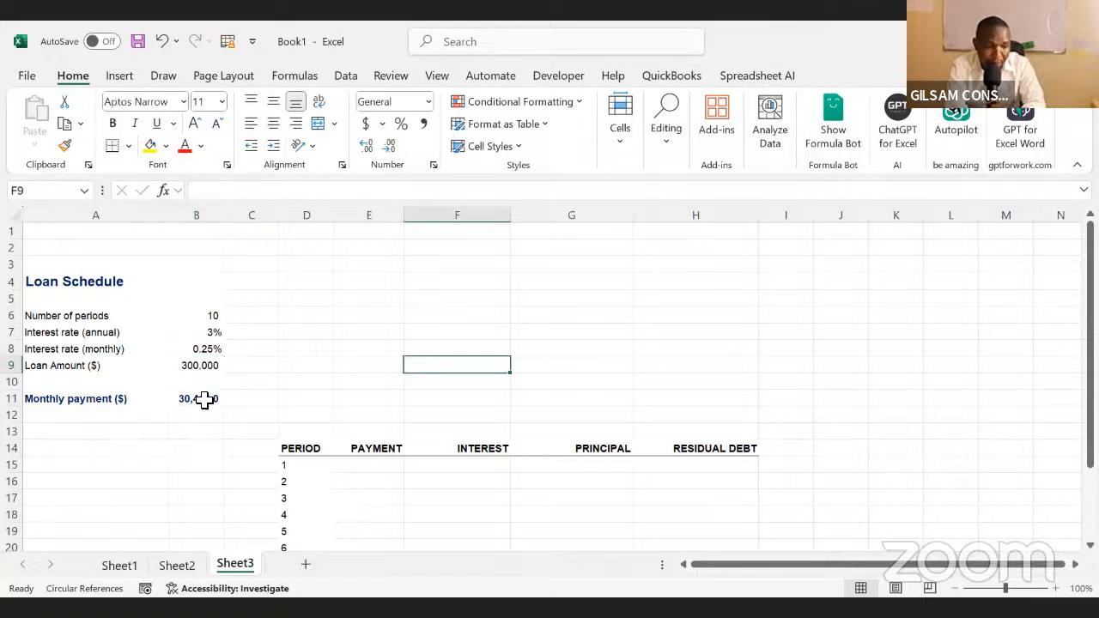
Enter the label PMT in F3 above the schedule
left_click(444, 266)
type("PMT")
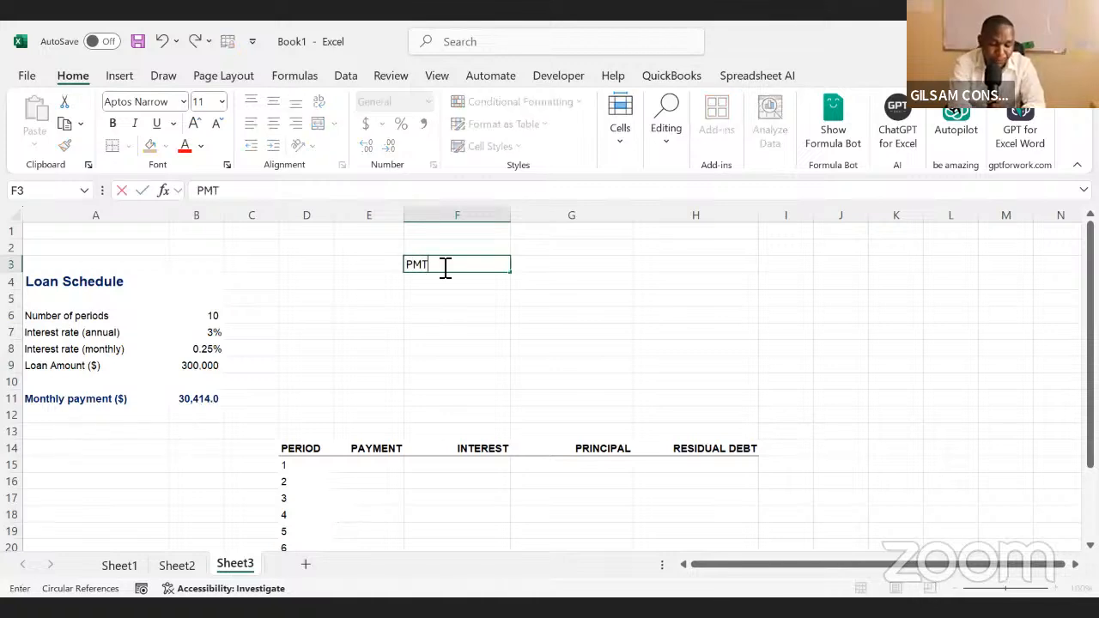
key("ctrl+Return")
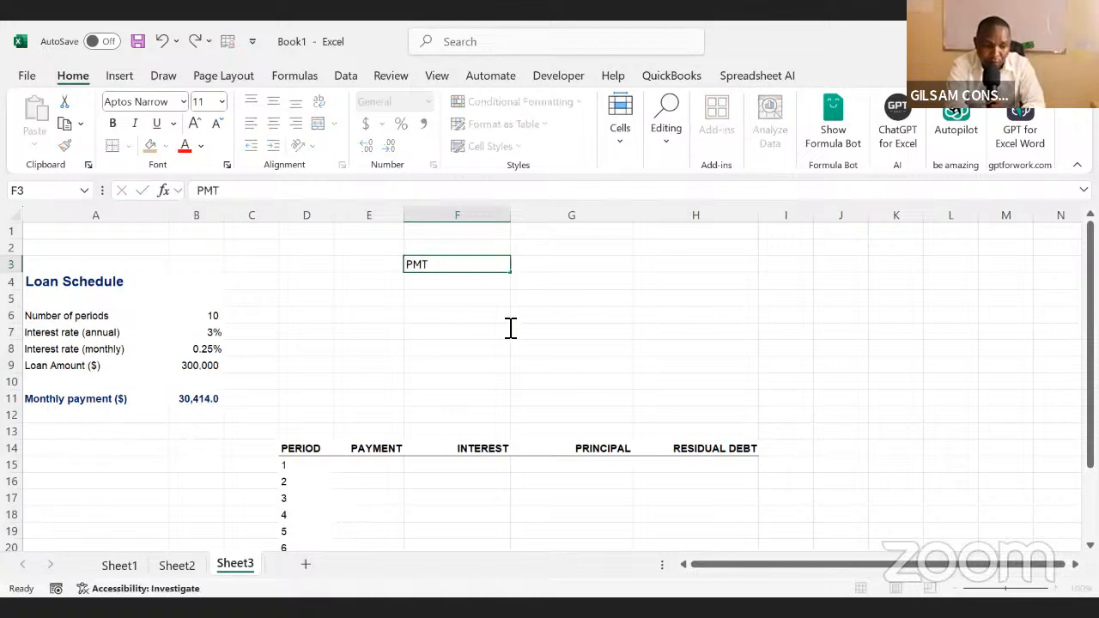
left_click(601, 297)
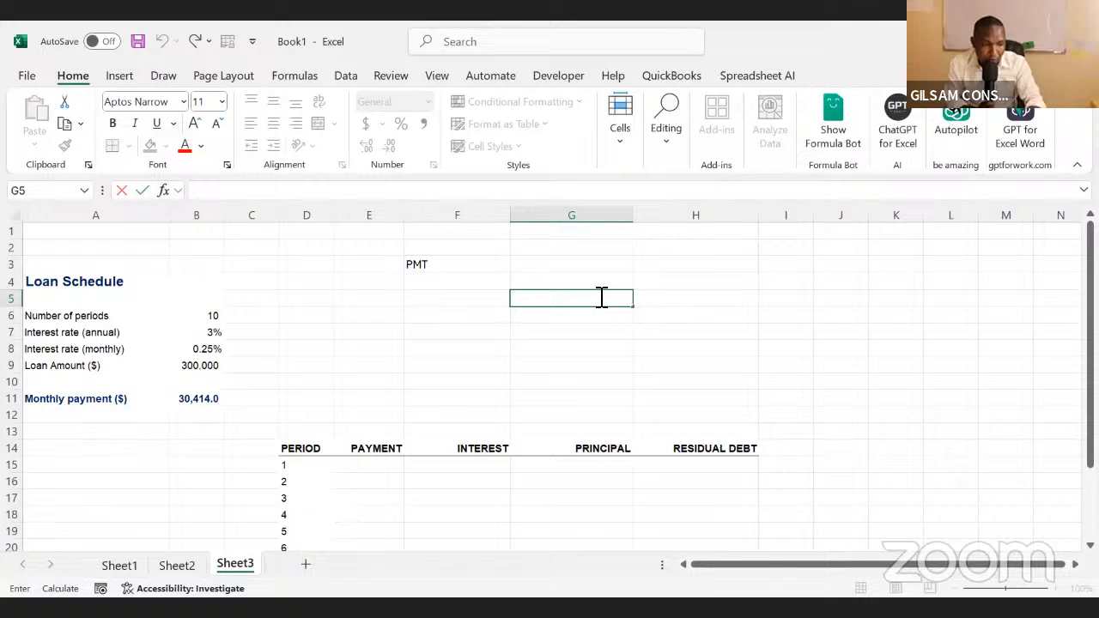
Inspect the formula behind the monthly payment in B11 and dismiss the circular reference warning
left_click(215, 400)
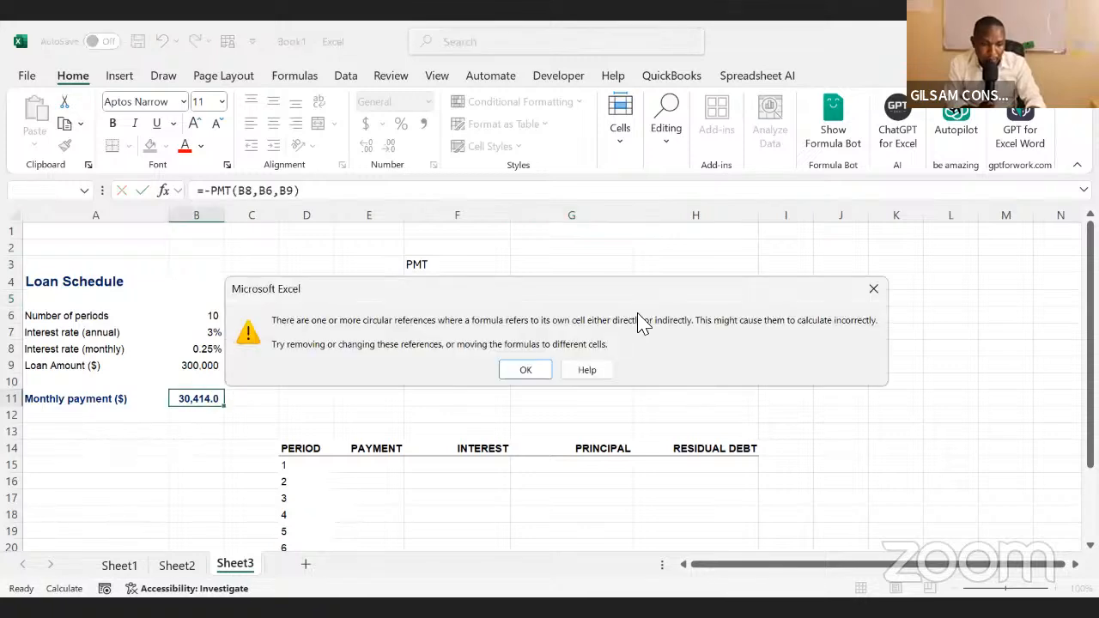
left_click(527, 372)
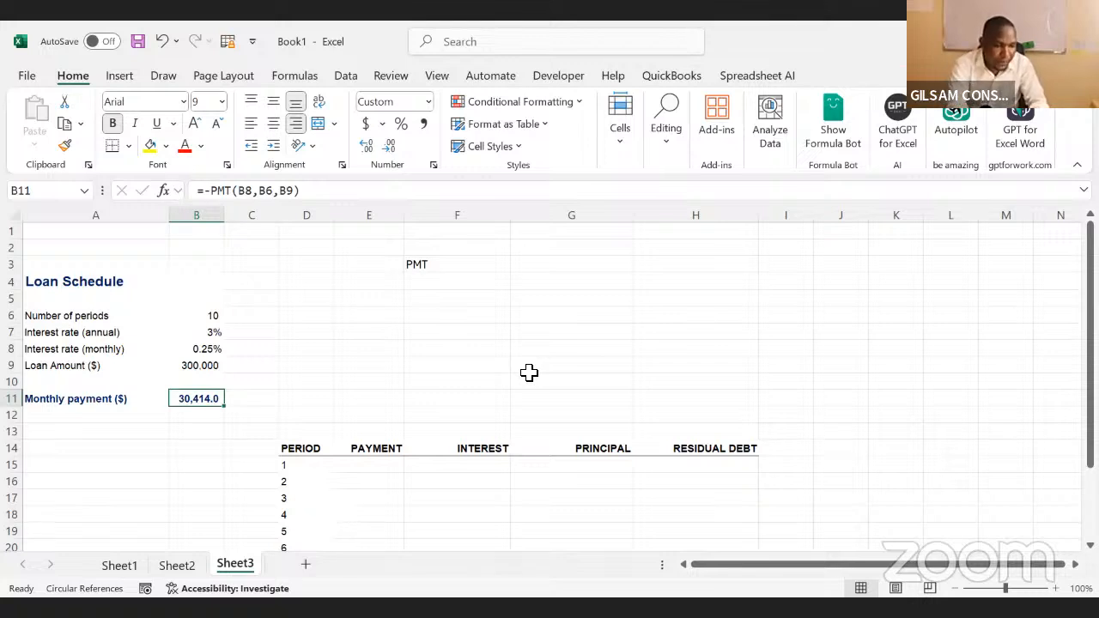
left_click(338, 350)
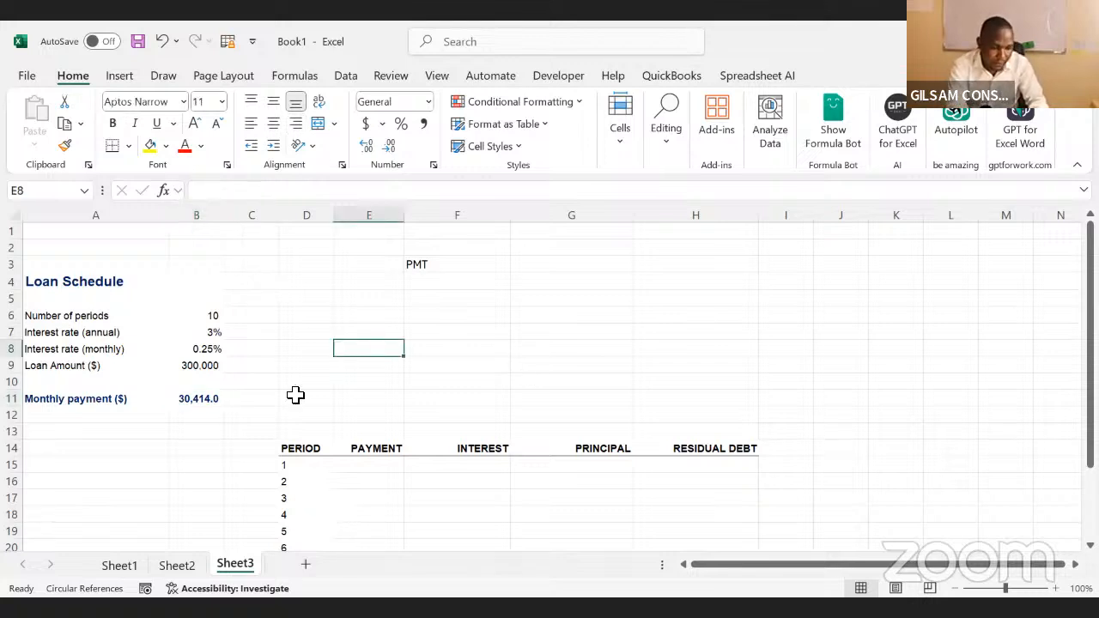
left_click(296, 395)
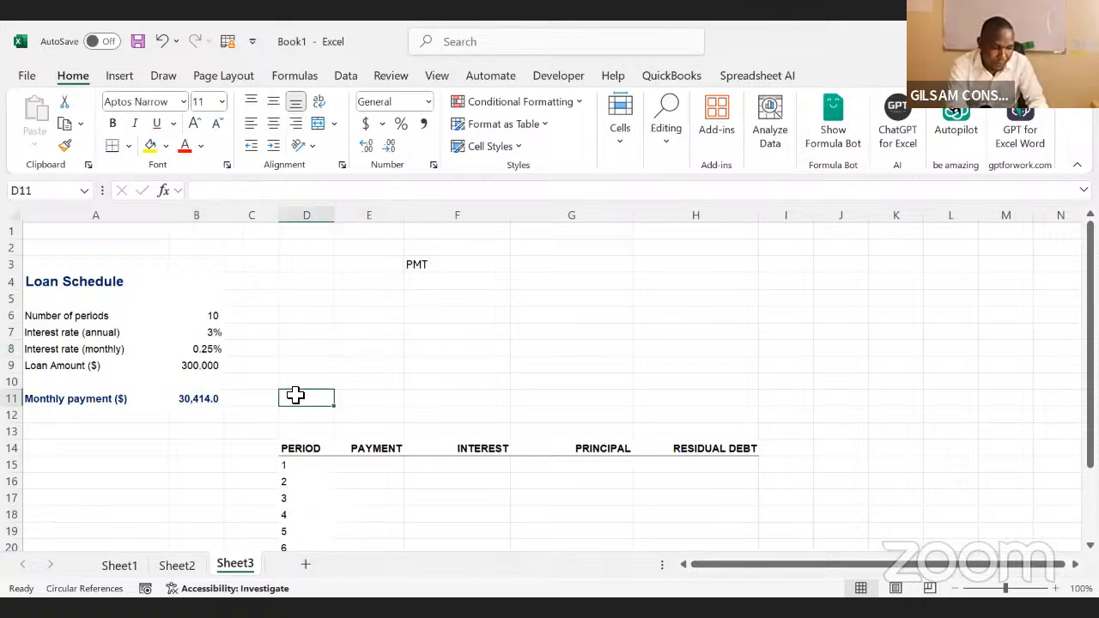
Clear the monthly payment in B11 and begin a new formula there
left_click(197, 400)
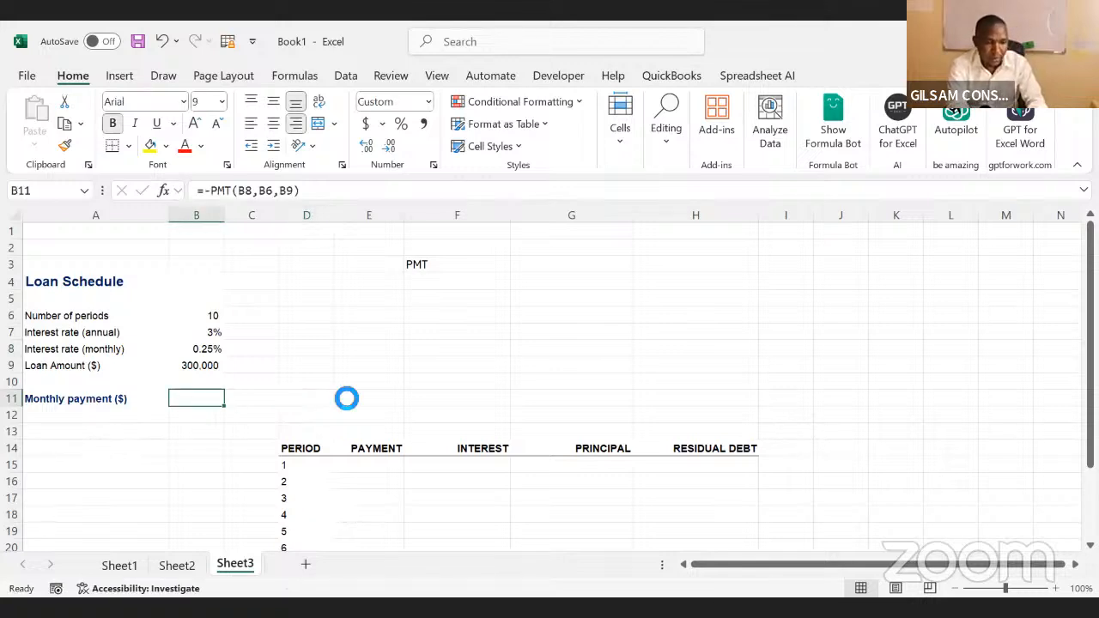
type("=")
key("Right")
key("Right")
key("Right")
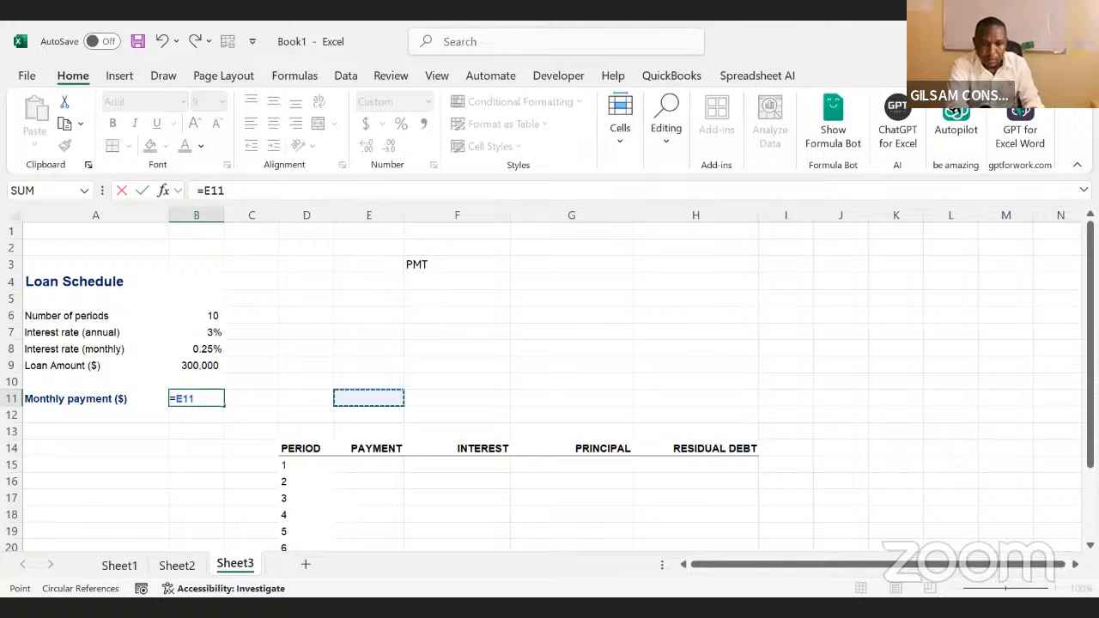
key("alt+Tab")
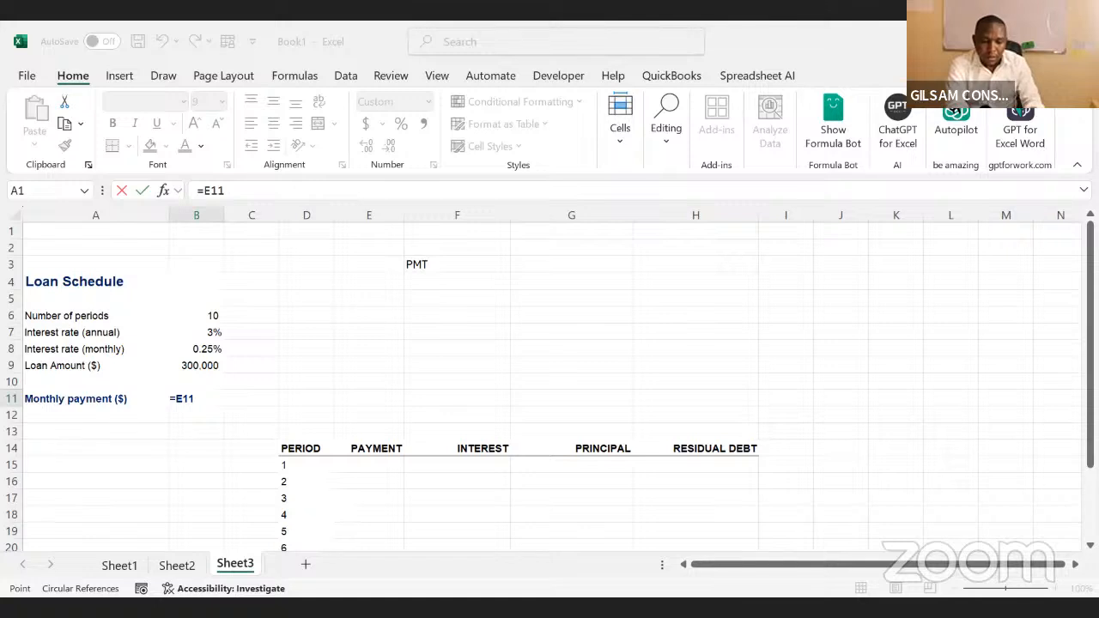
left_click(95, 316)
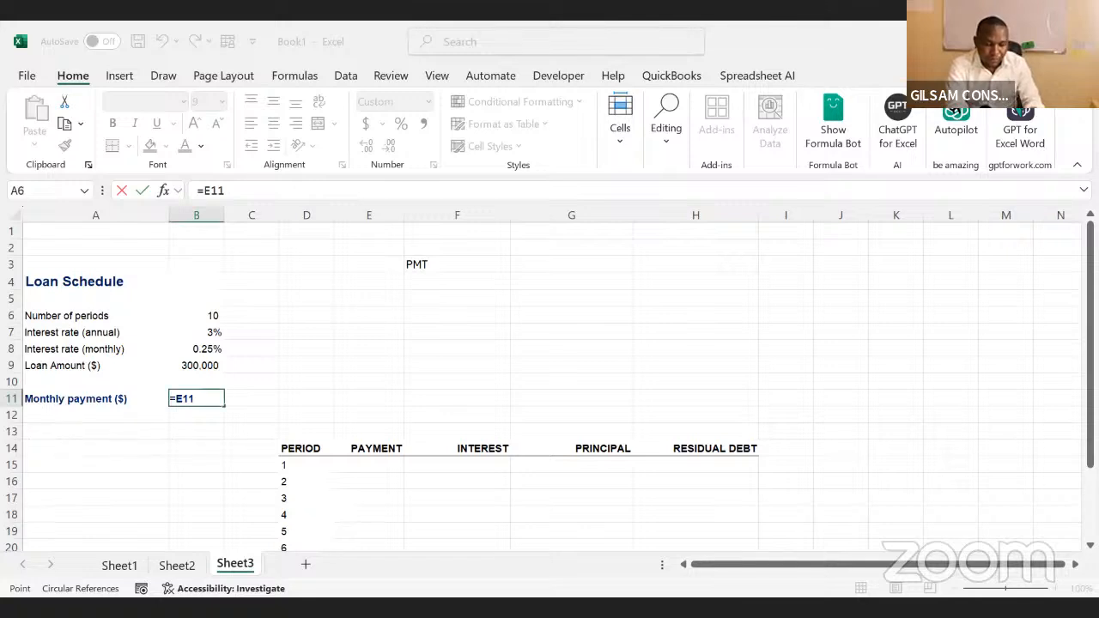
left_click(95, 232)
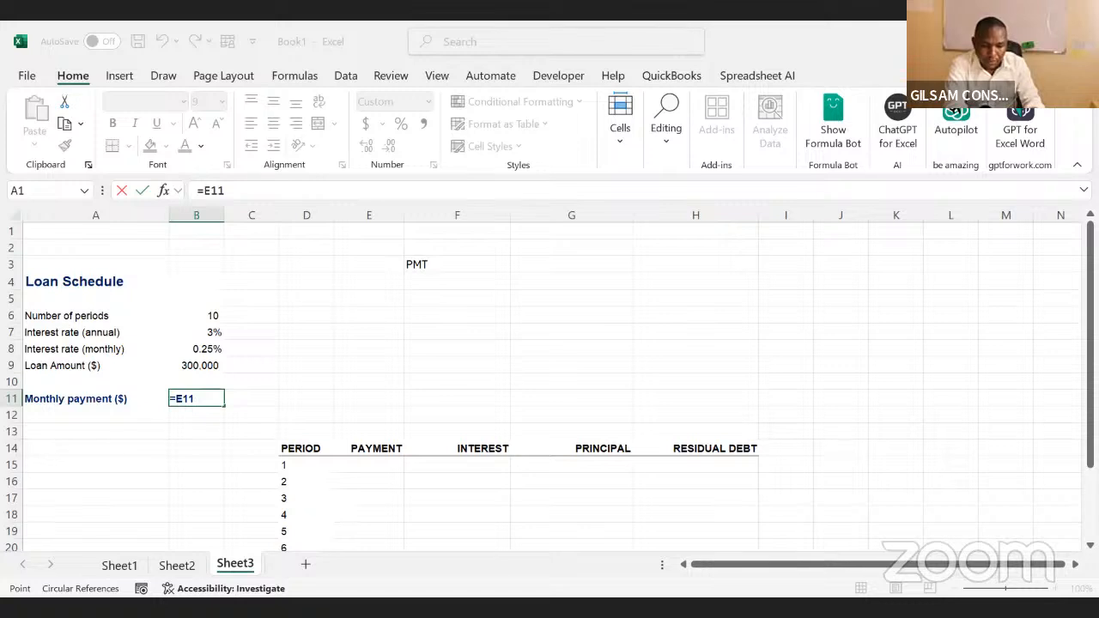
left_click(196, 398)
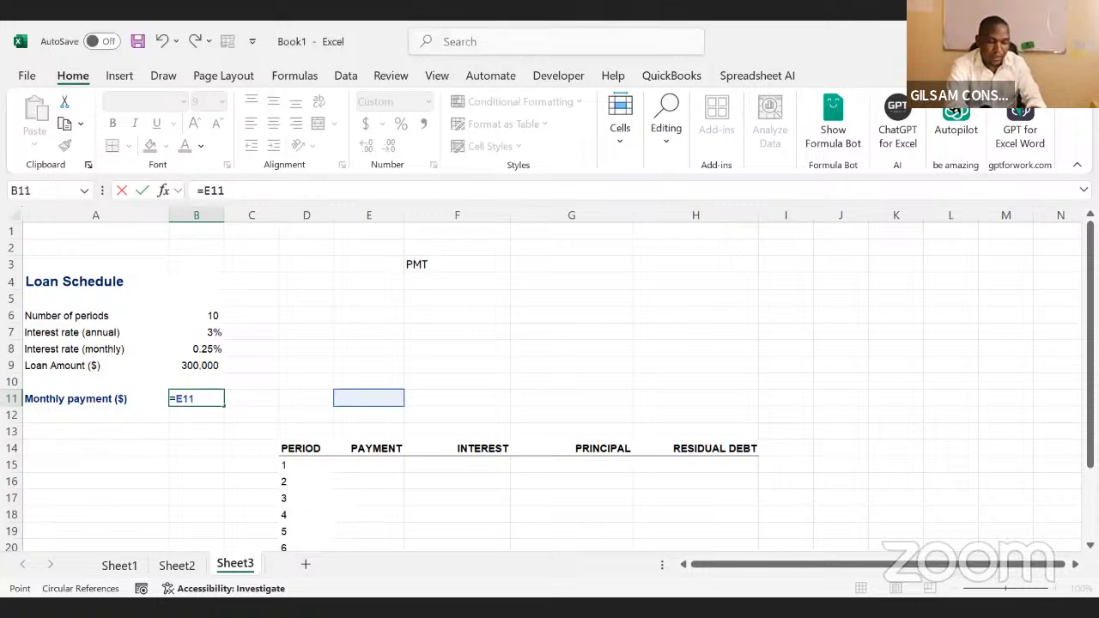
key("BackSpace")
key("BackSpace")
key("BackSpace")
Begin a negated PMT function in the monthly payment formula in B11
type("-")
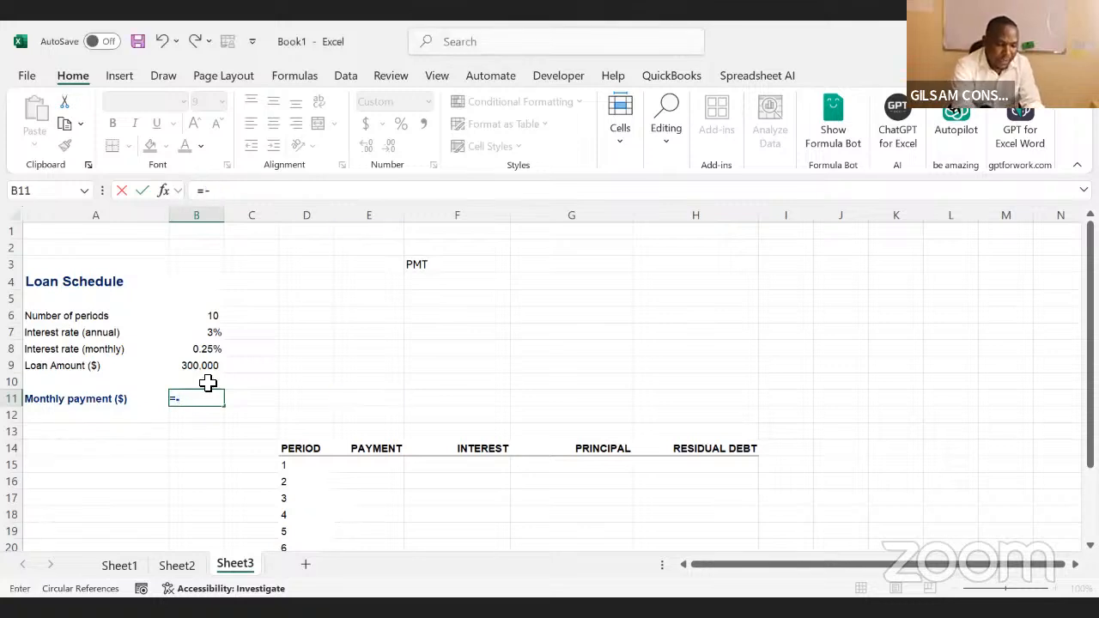
type("PM")
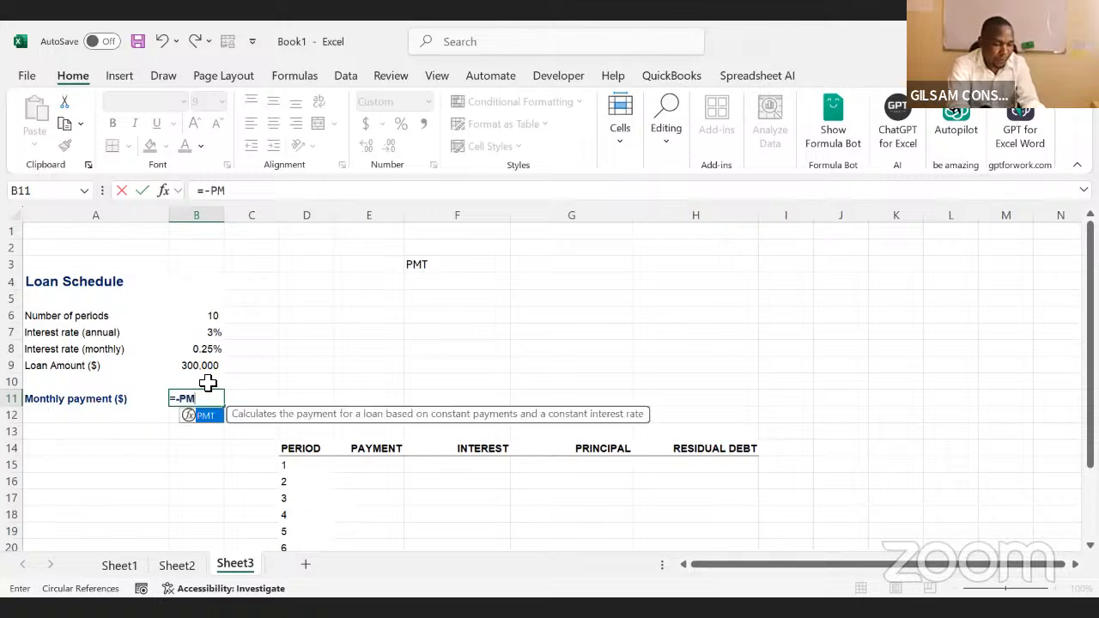
type("T")
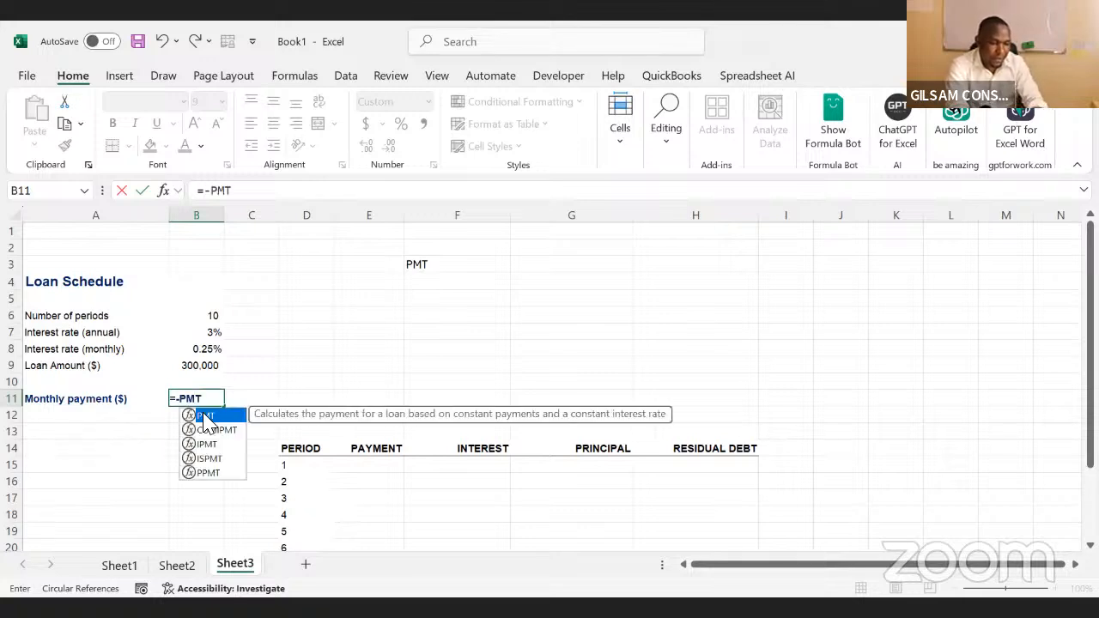
type("(")
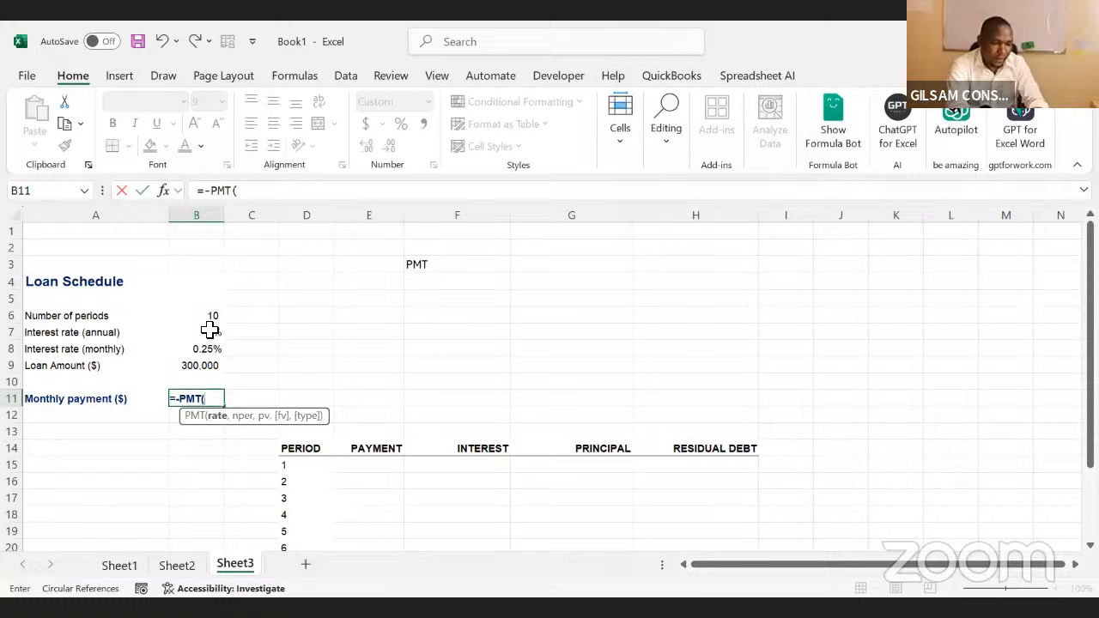
Try annual rate B7, periods B6 and loan amount B9 as the PMT arguments, and remove them again from the formula
left_click(209, 331)
type(",")
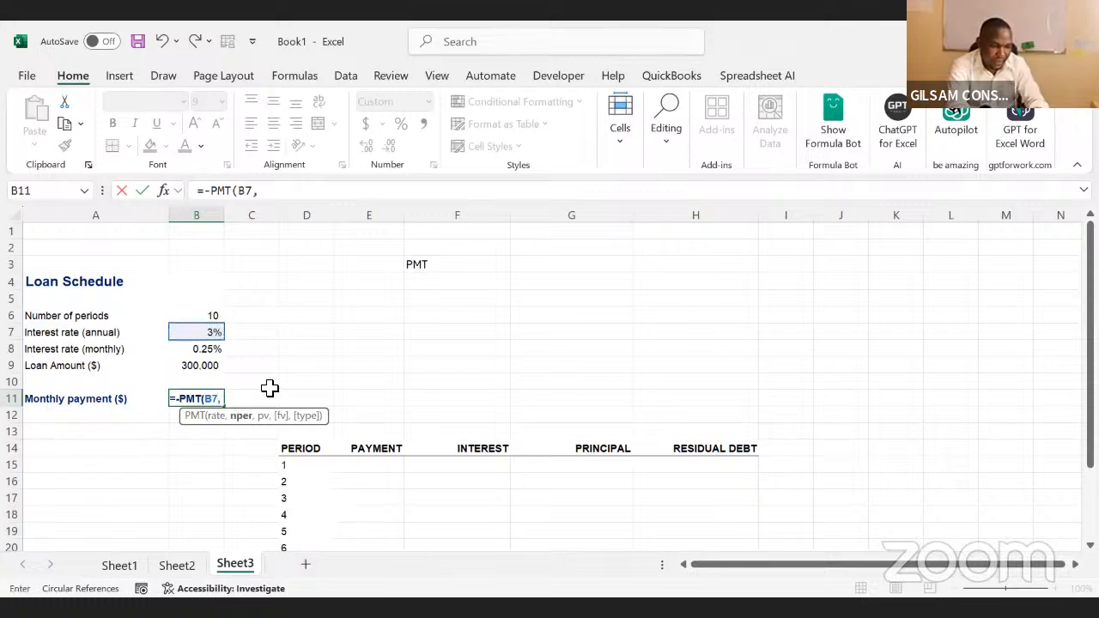
left_click(212, 316)
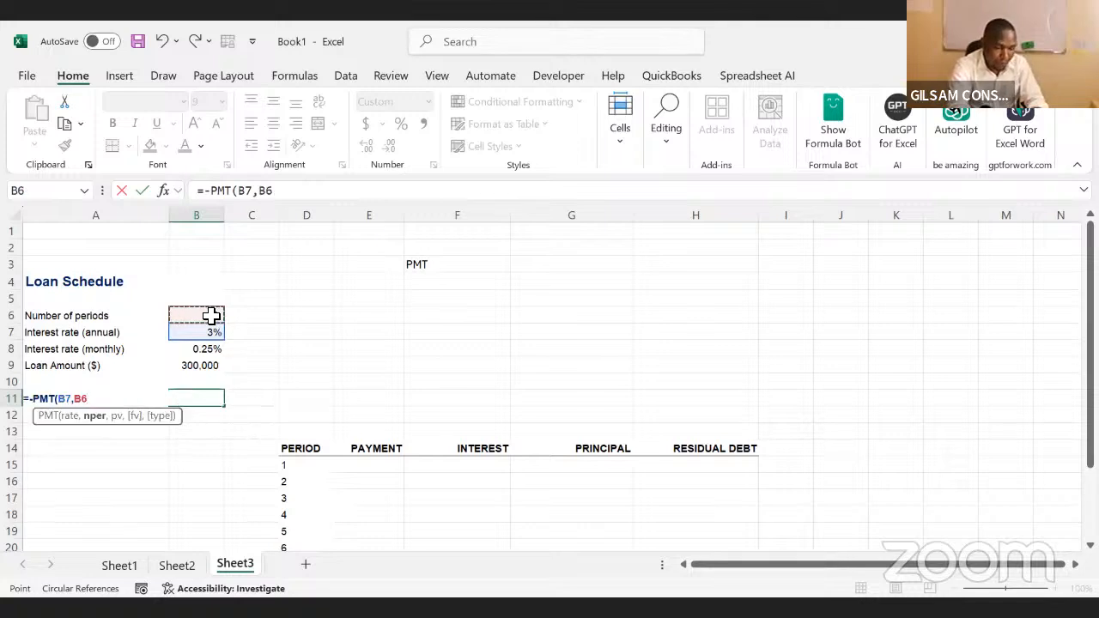
type(",")
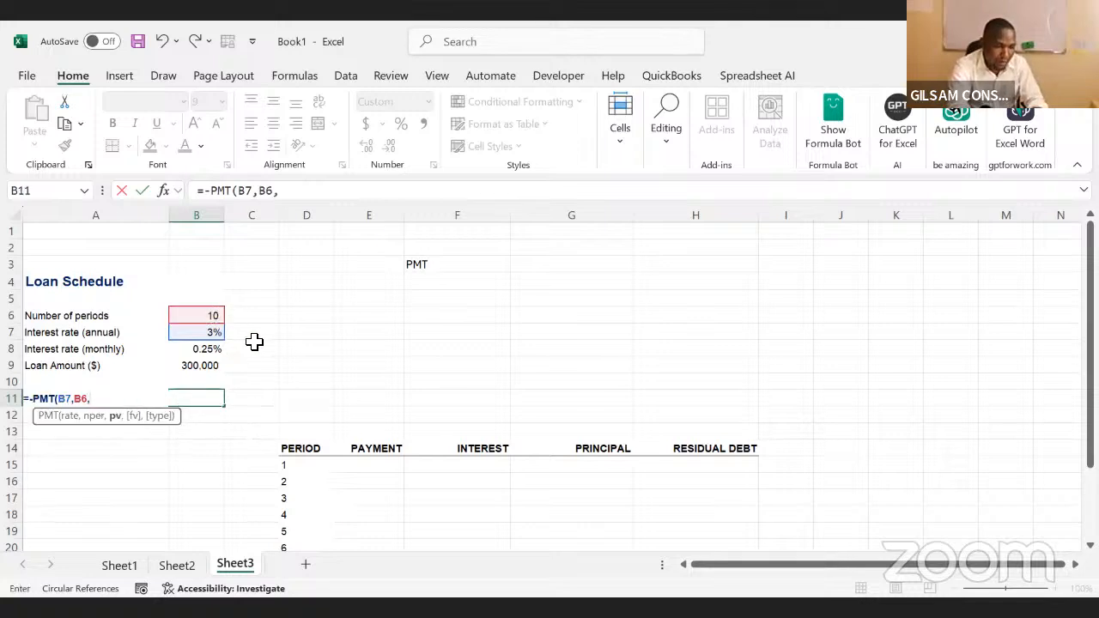
left_click(203, 365)
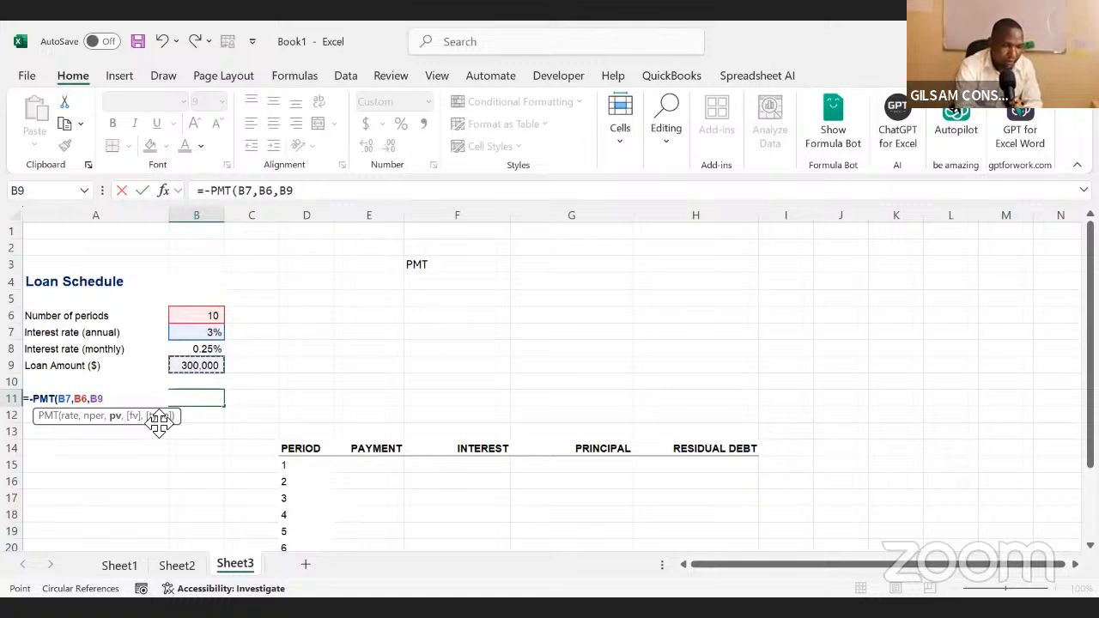
key("BackSpace")
key("BackSpace")
key("BackSpace")
key("BackSpace")
key("BackSpace")
key("BackSpace")
key("BackSpace")
key("BackSpace")
Complete the monthly payment formula in B11 as a negated PMT of monthly rate B8, periods B6 and loan amount B9
left_click(204, 350)
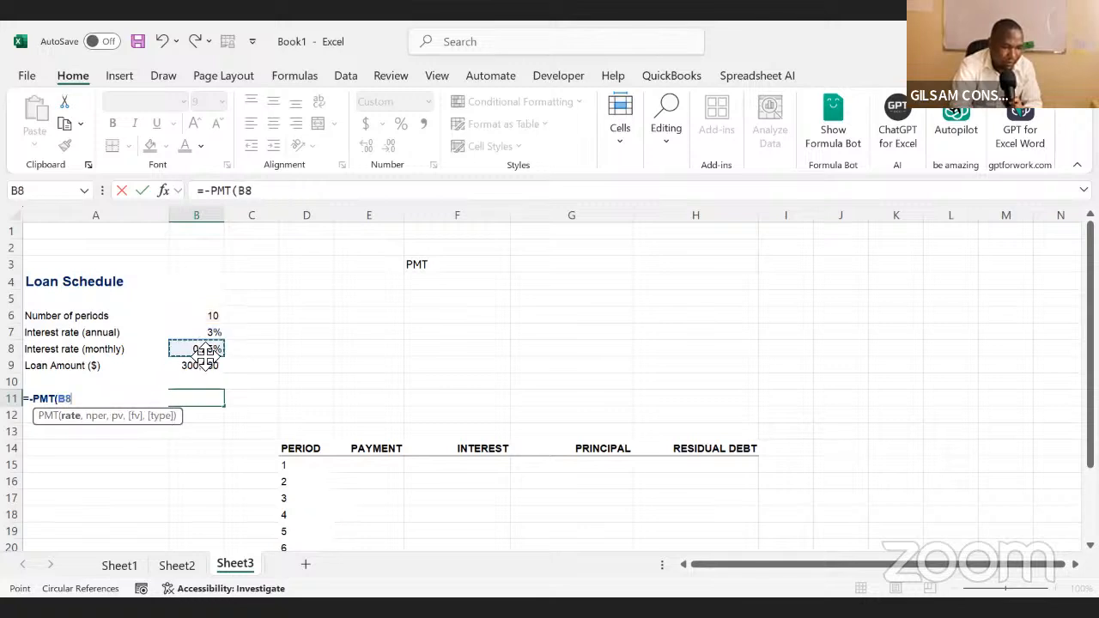
type(",")
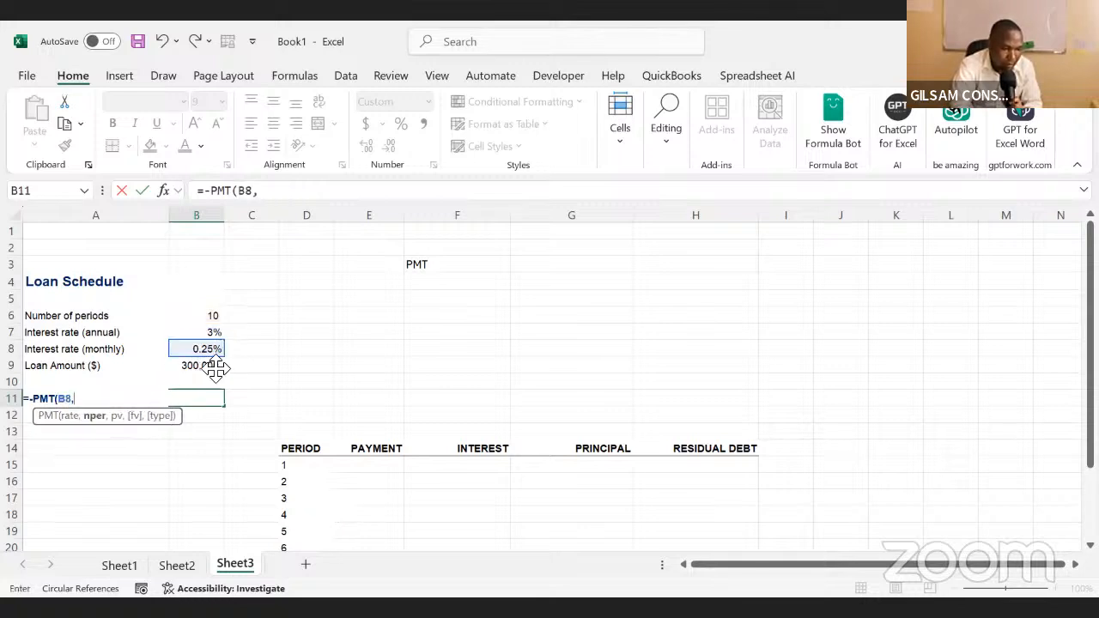
left_click(210, 319)
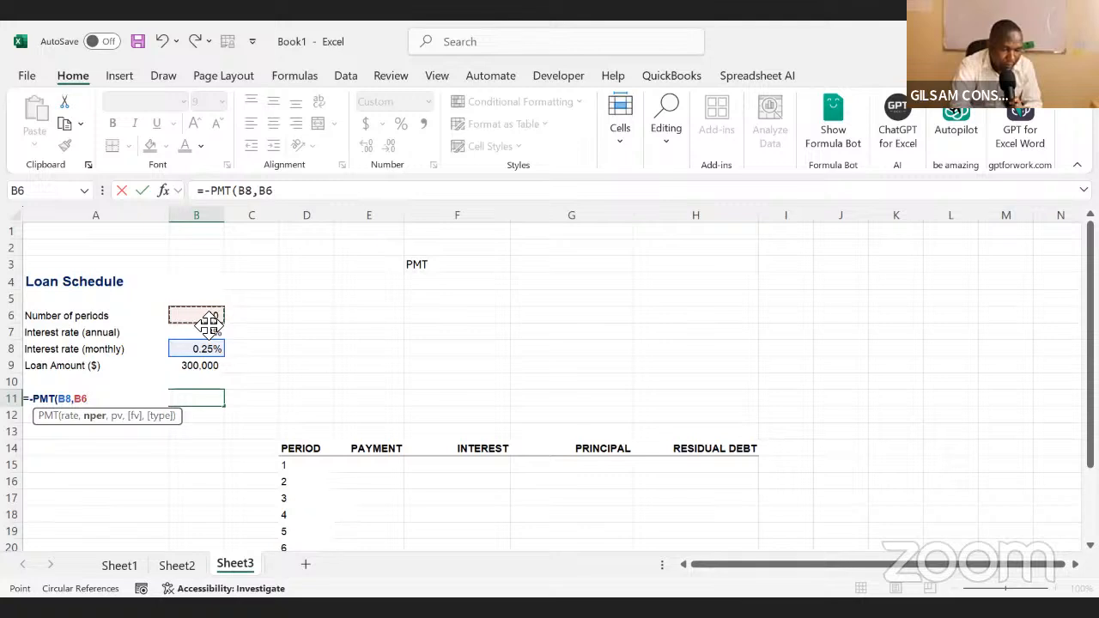
type(",")
left_click(198, 367)
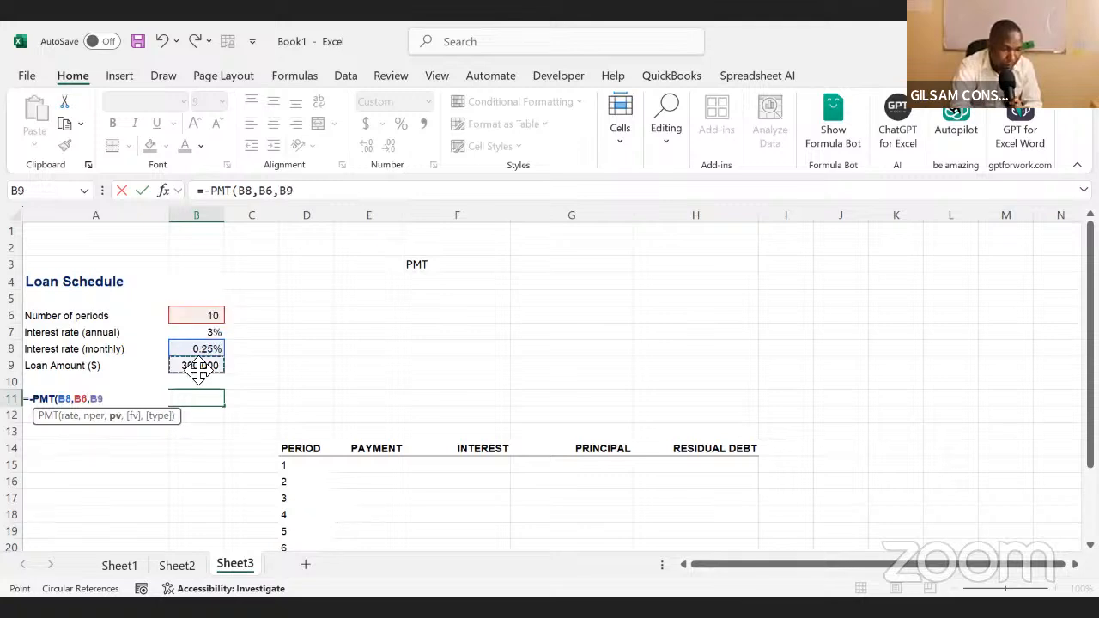
key("Return")
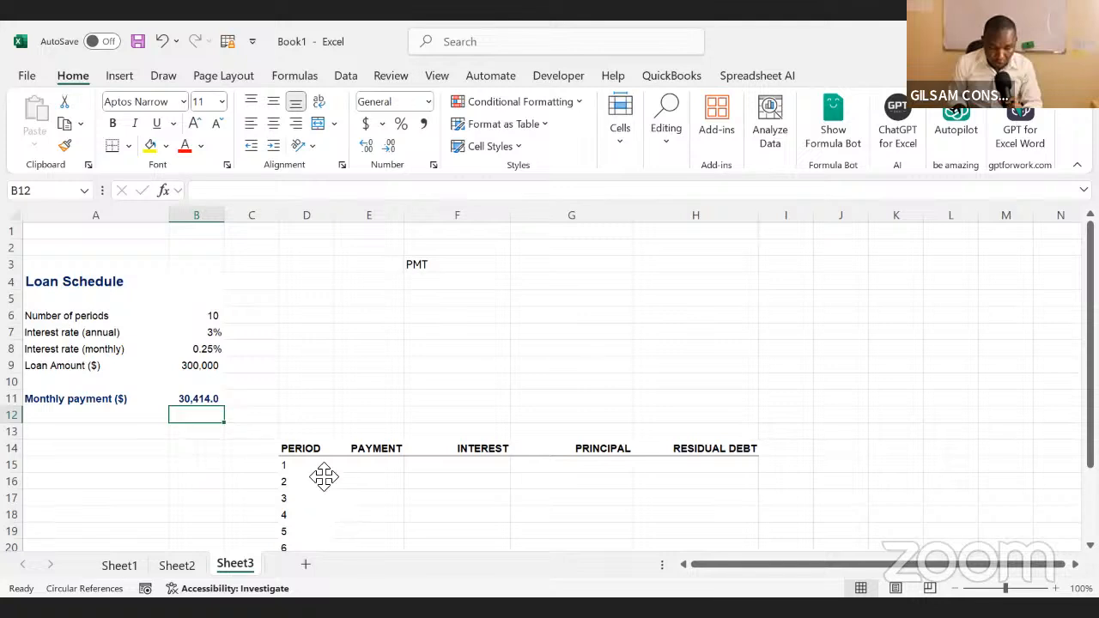
Fill the entire worksheet with white
left_click(14, 215)
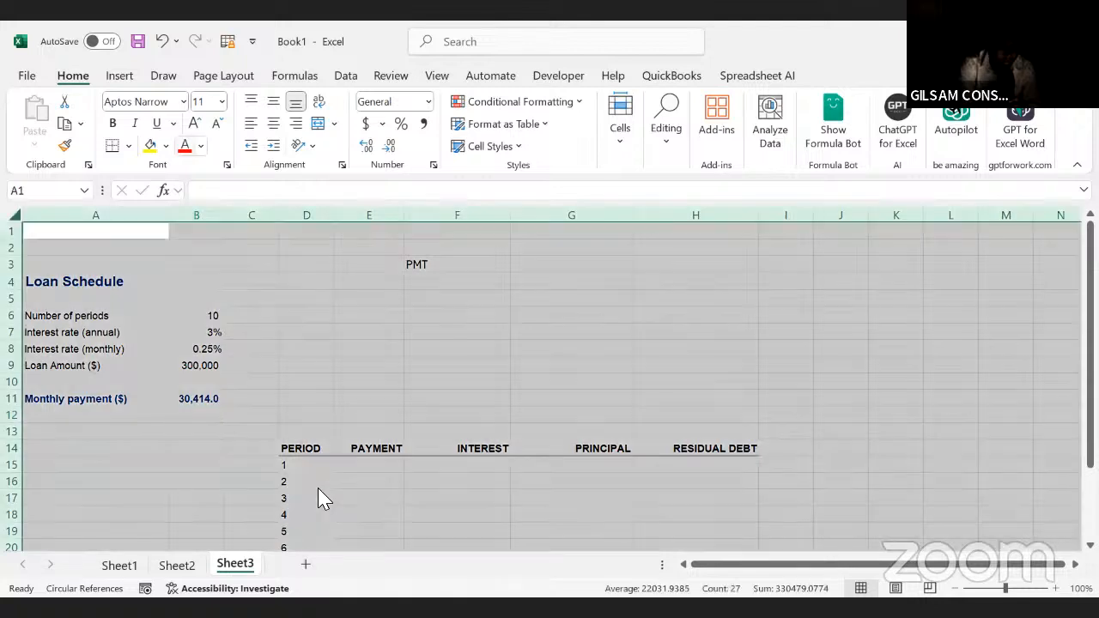
left_click(129, 146)
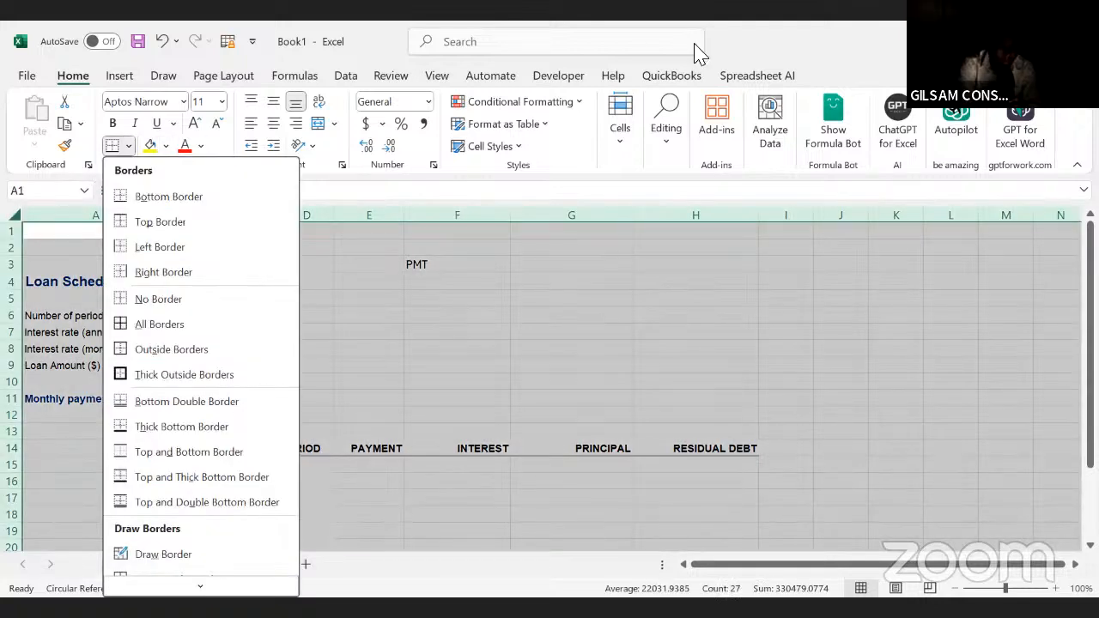
left_click(643, 191)
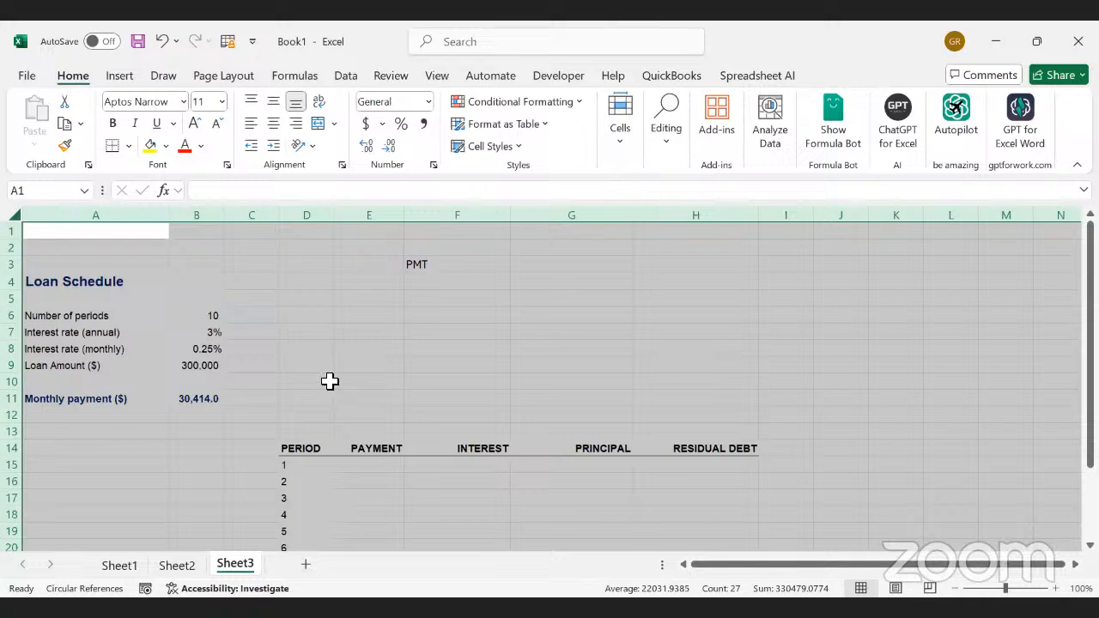
left_click(167, 146)
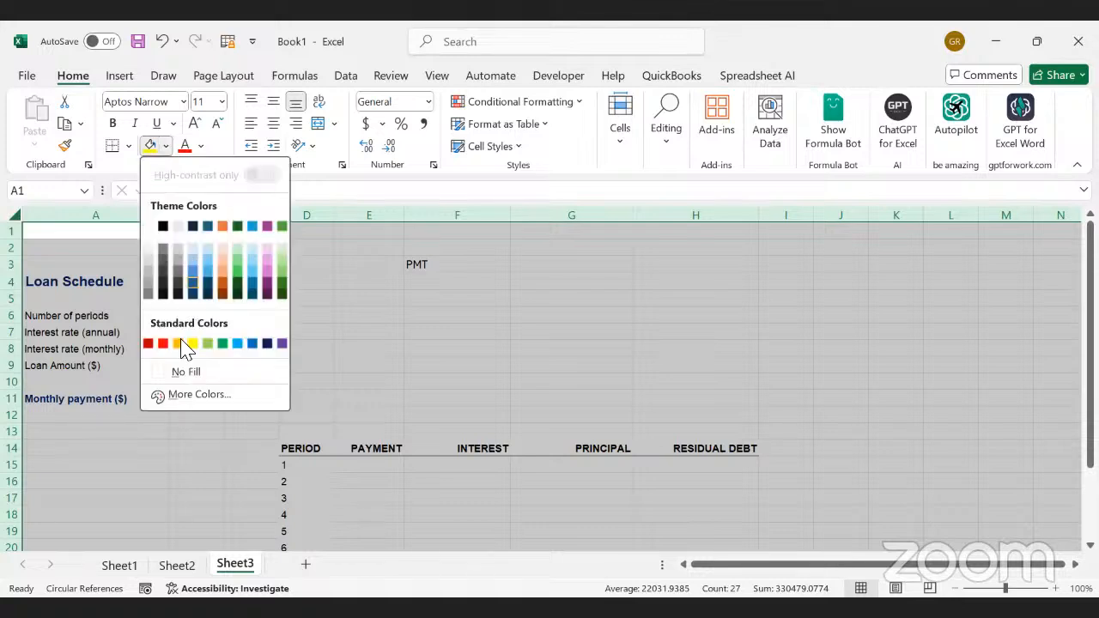
left_click(150, 226)
left_click(369, 316)
left_click(431, 396)
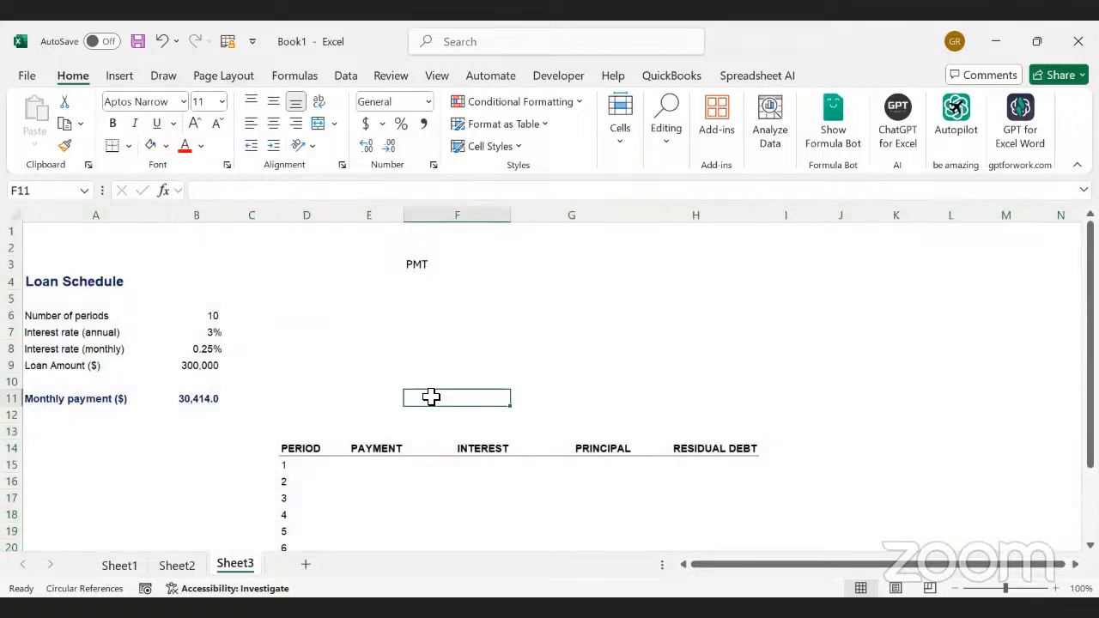
key("Down")
key("Down")
key("Down")
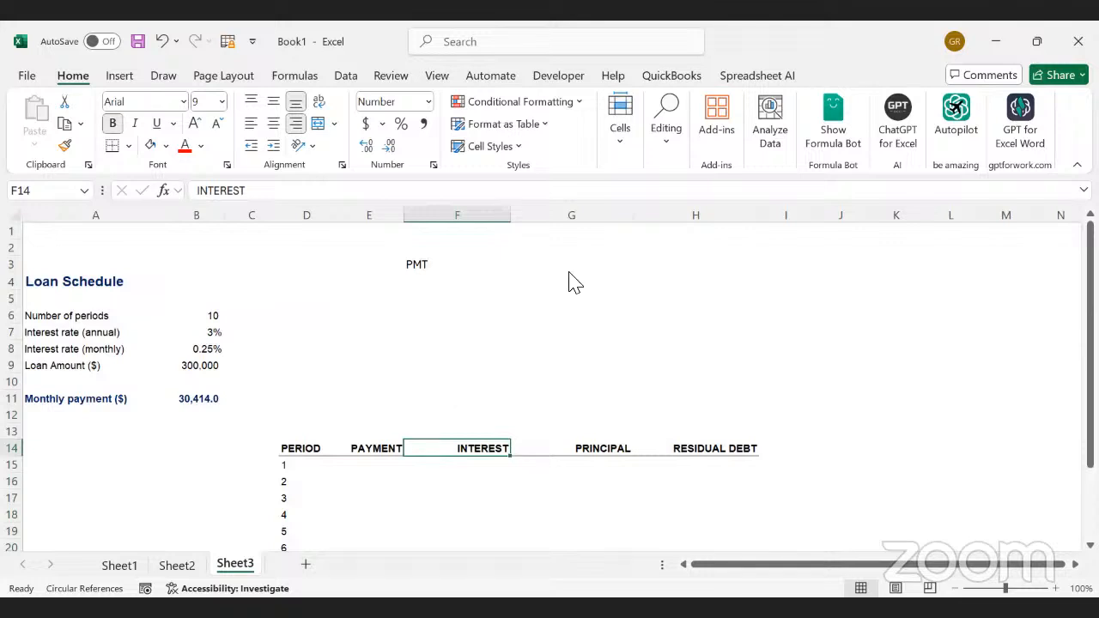
left_click(339, 475)
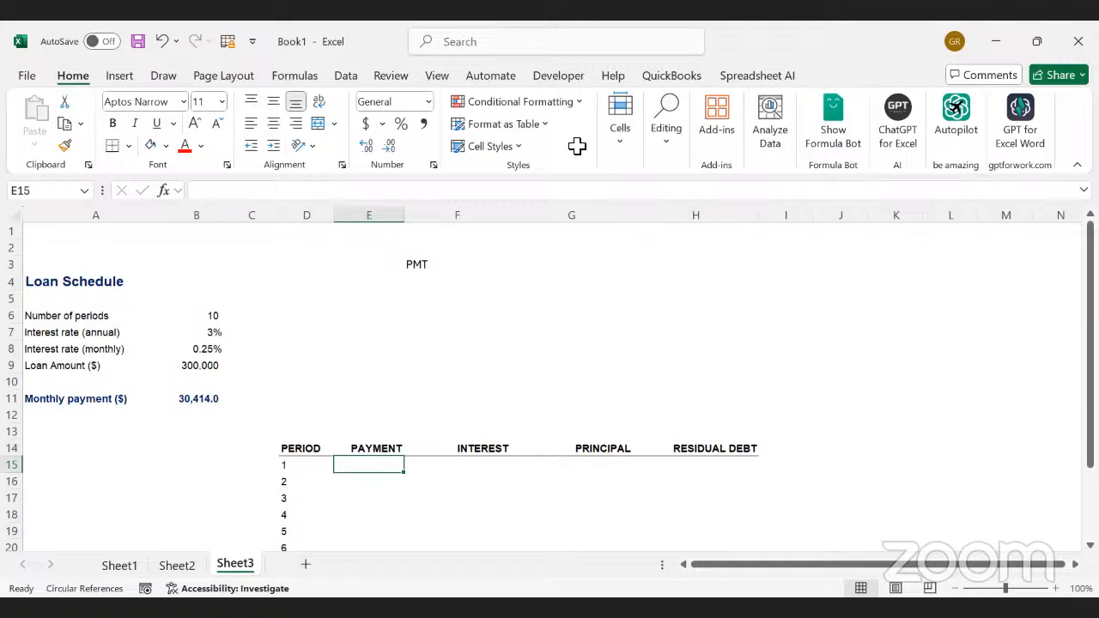
left_click(313, 466)
key("Right")
left_click(199, 402)
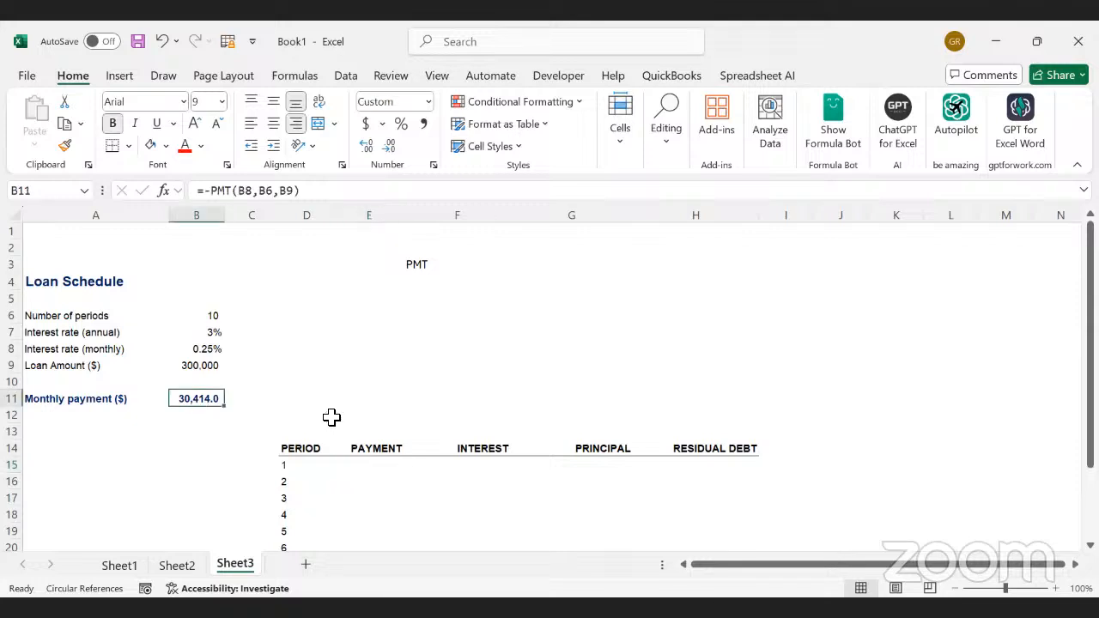
Link the period 1 payment in E15 to the monthly payment in B11
left_click(378, 472)
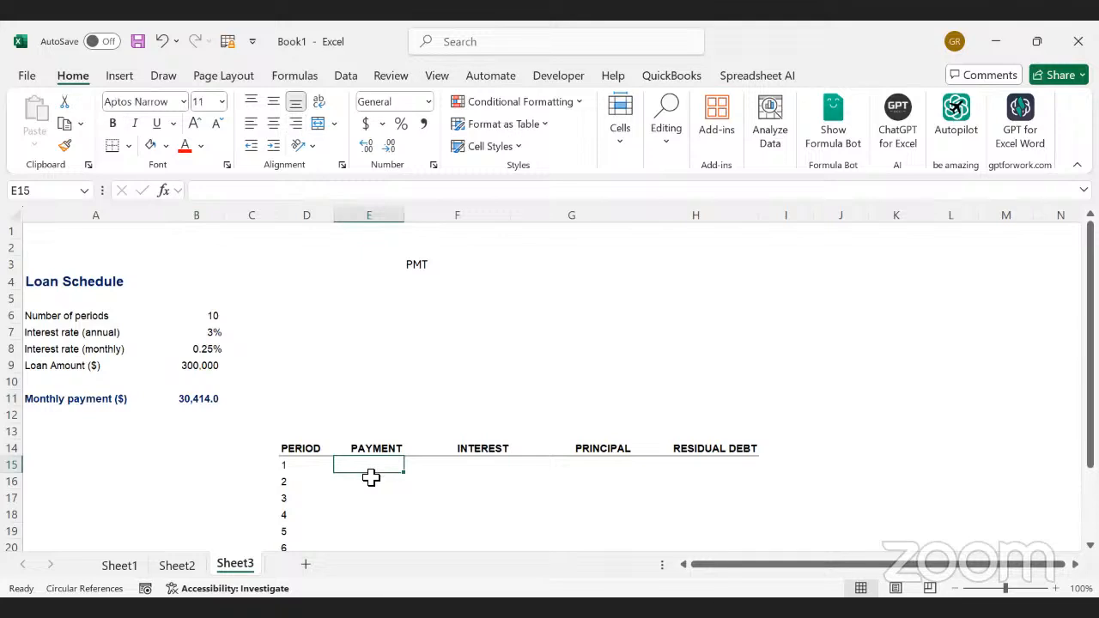
type("=")
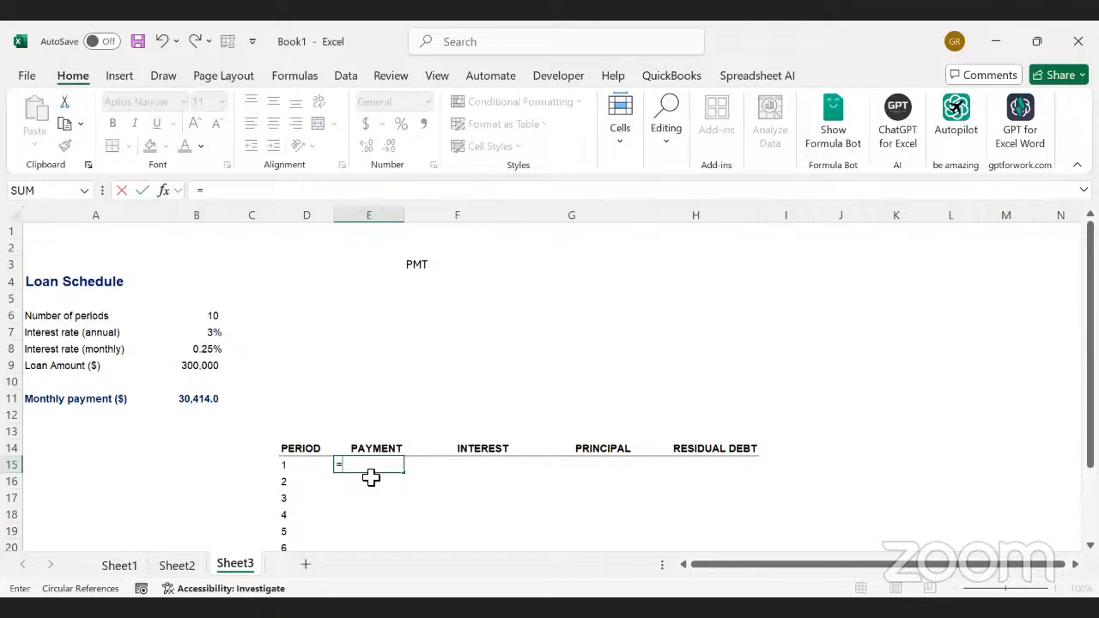
left_click(192, 392)
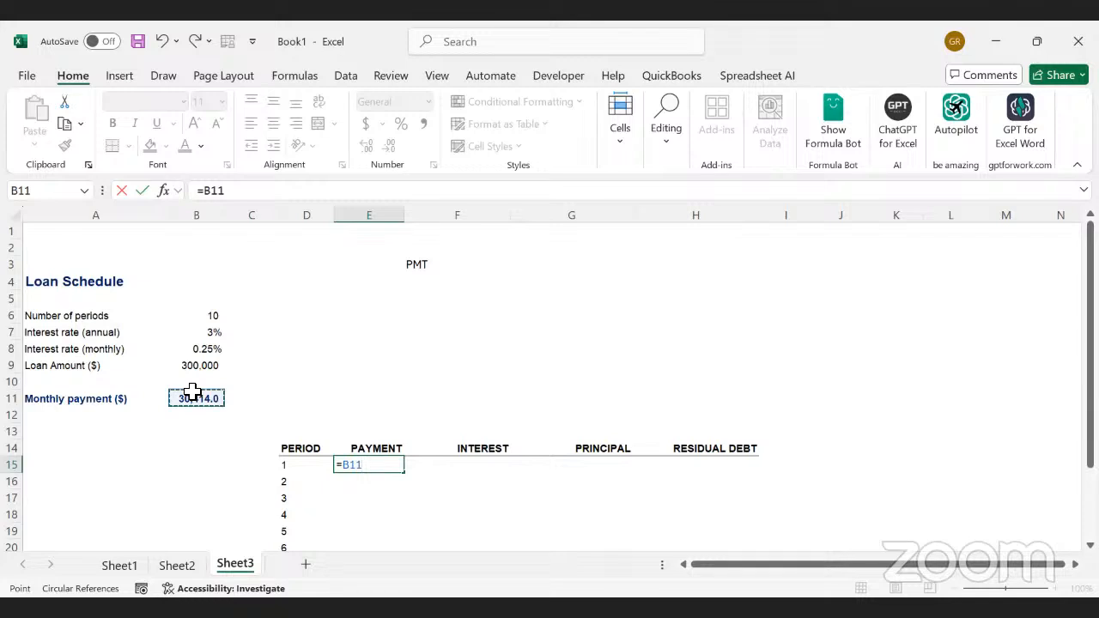
key("Return")
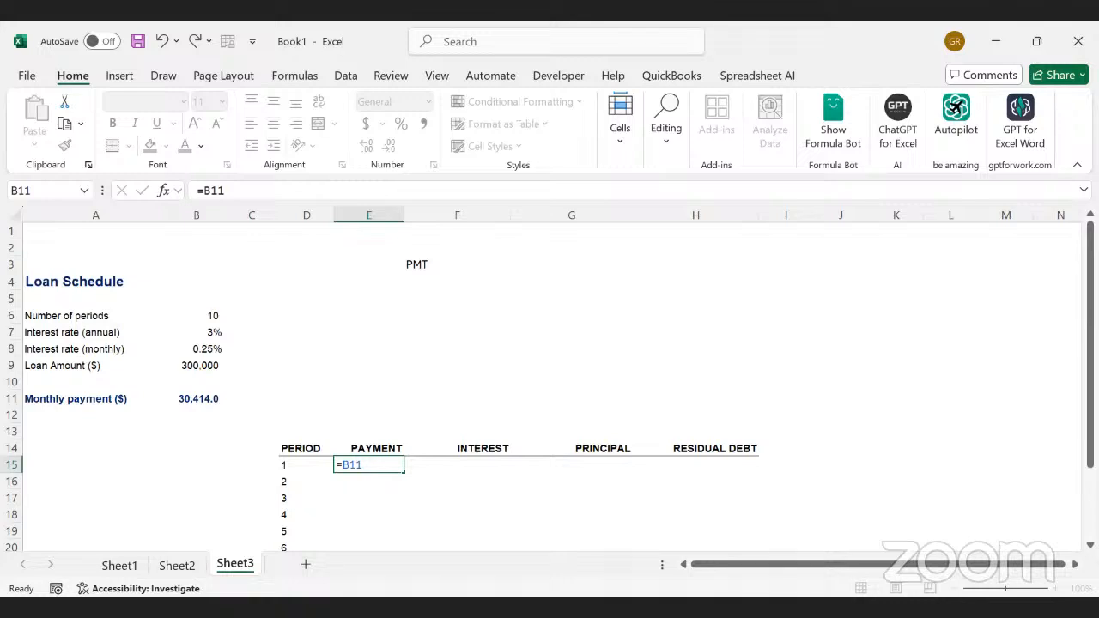
key("Return")
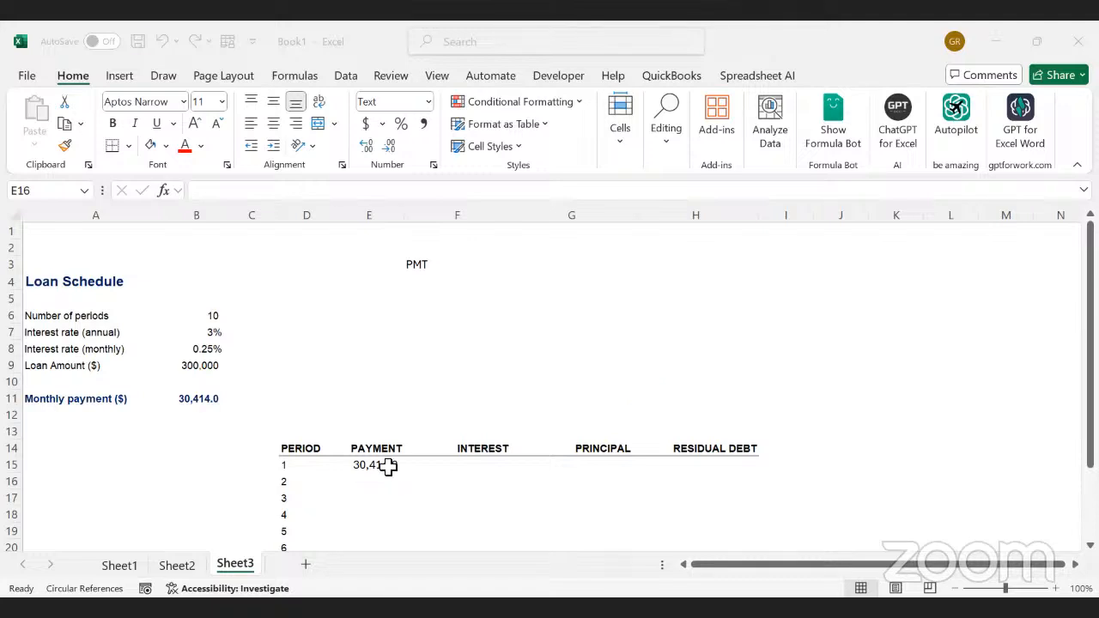
Make the B11 reference in the period 1 payment formula absolute, as $B$11
left_click(385, 463)
left_click(239, 191)
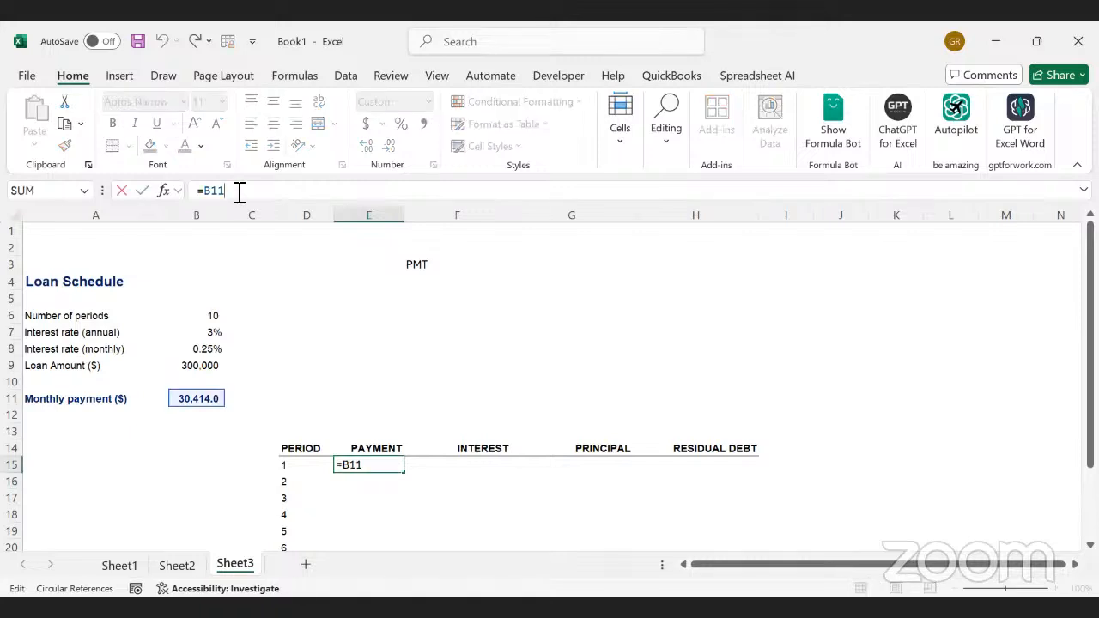
key("F4")
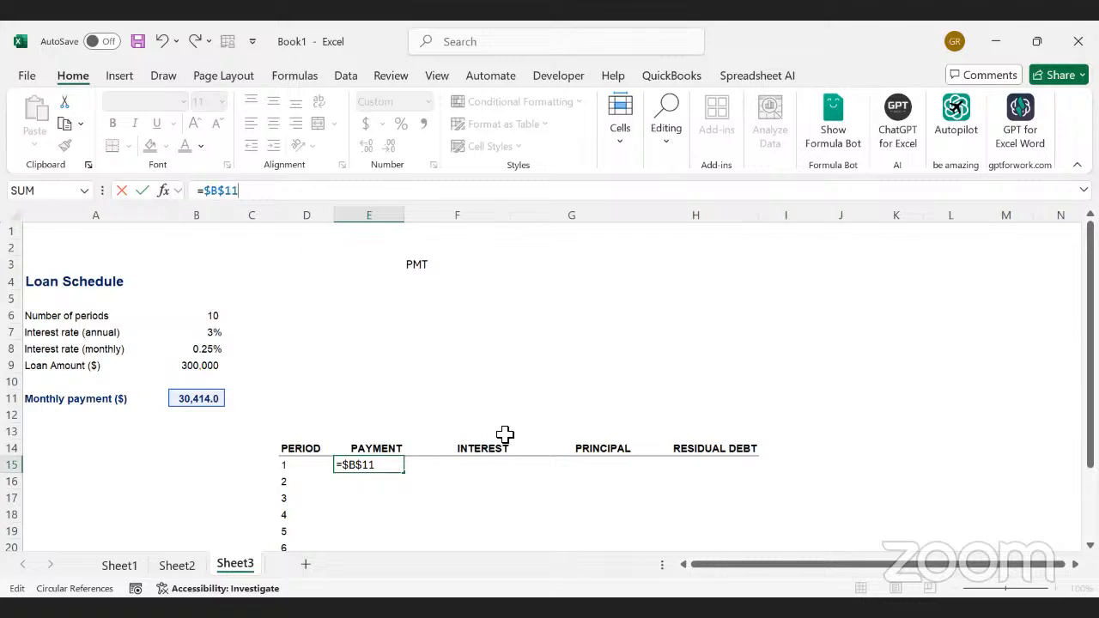
key("Return")
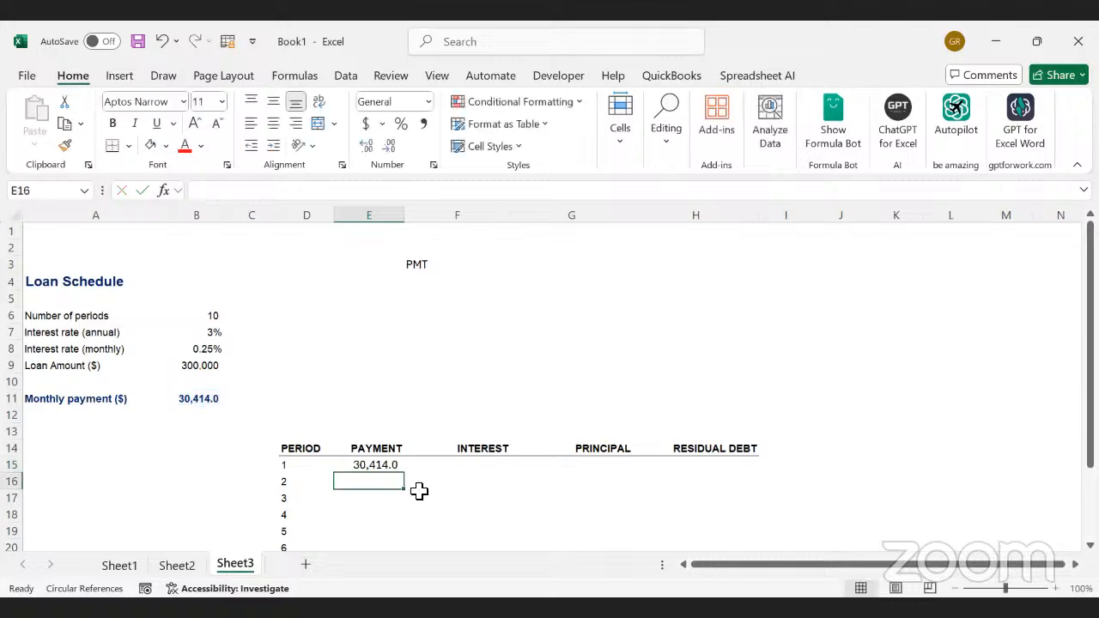
Copy the period 1 payment formula from E15 into E16:E24 for periods 2 to 10
left_click(365, 465)
key("ctrl+c")
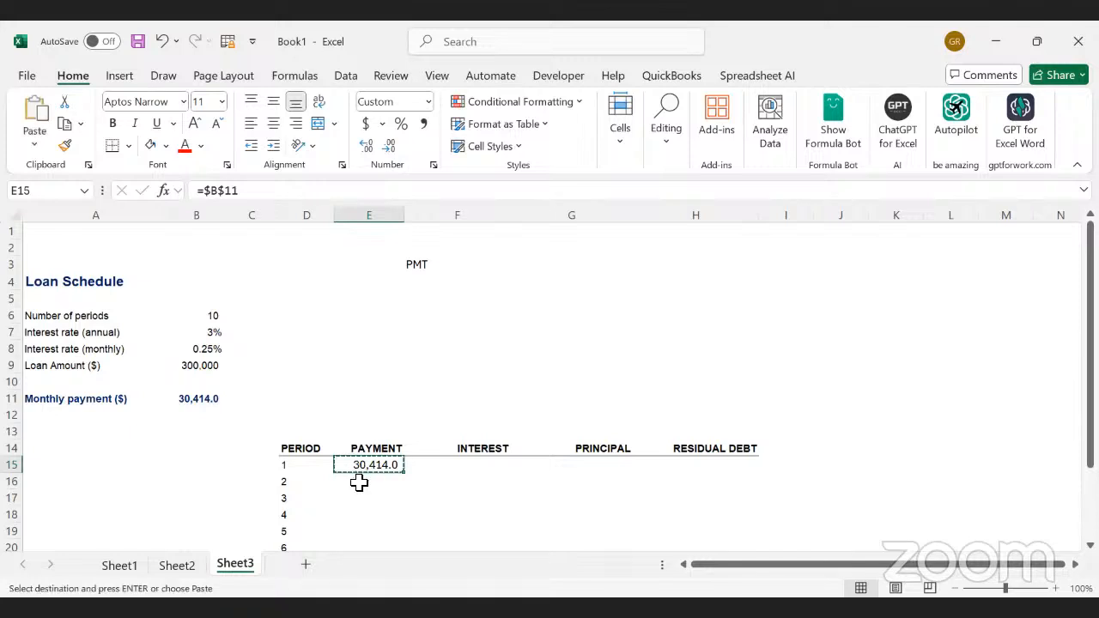
left_click_drag(359, 483, 353, 522)
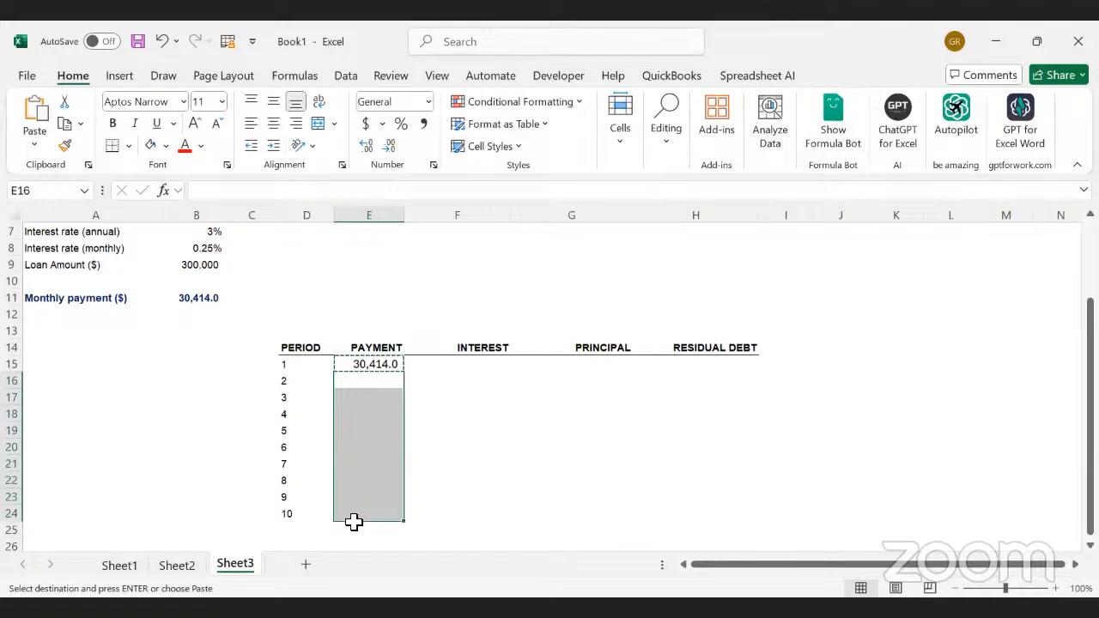
key("ctrl+v")
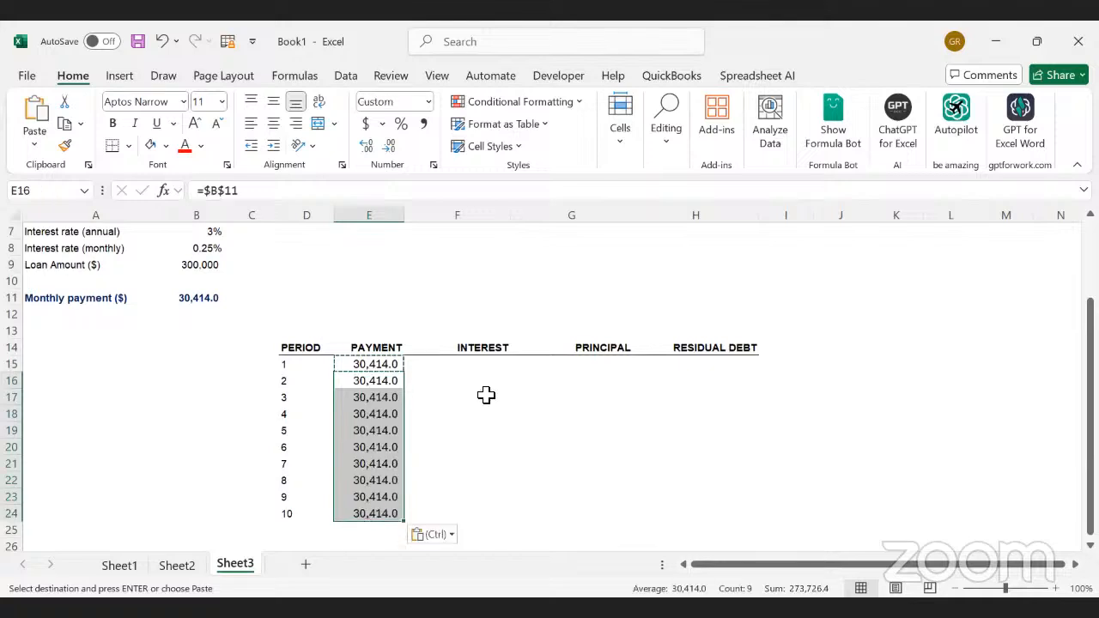
left_click(464, 393)
left_click(380, 369)
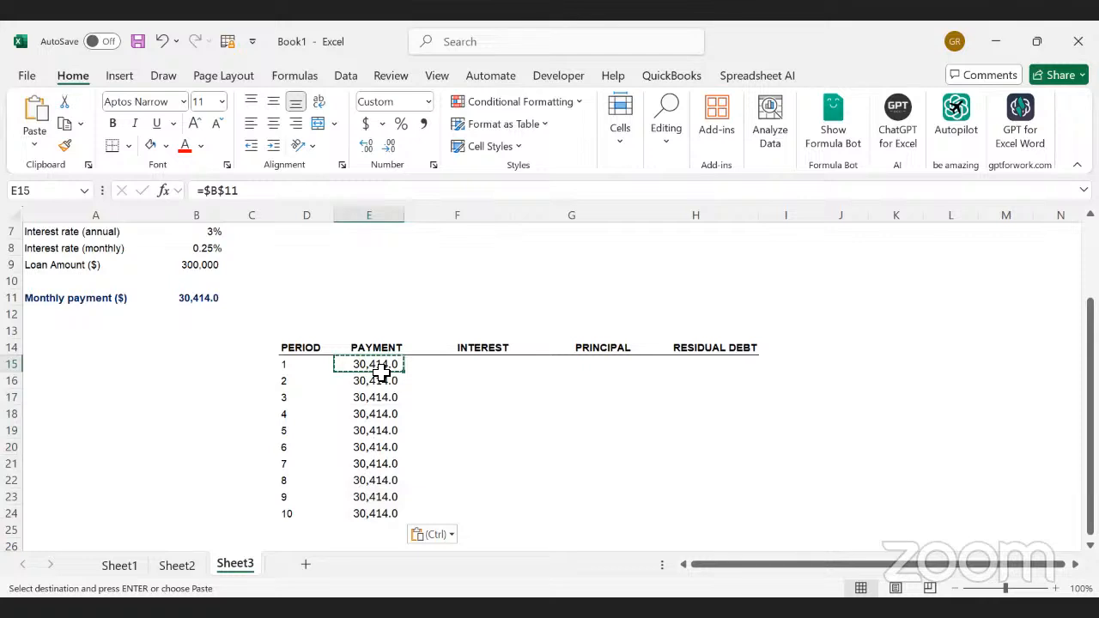
Enter the period 1 interest in F15 as monthly interest rate B8 multiplied by principal G15
left_click(486, 371)
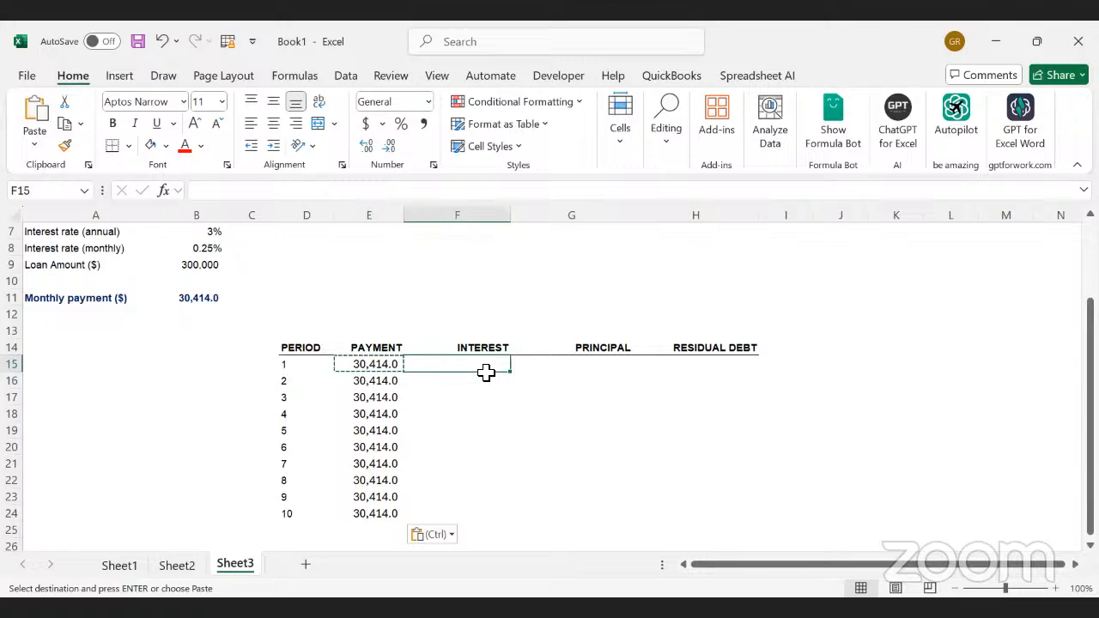
left_click(210, 249)
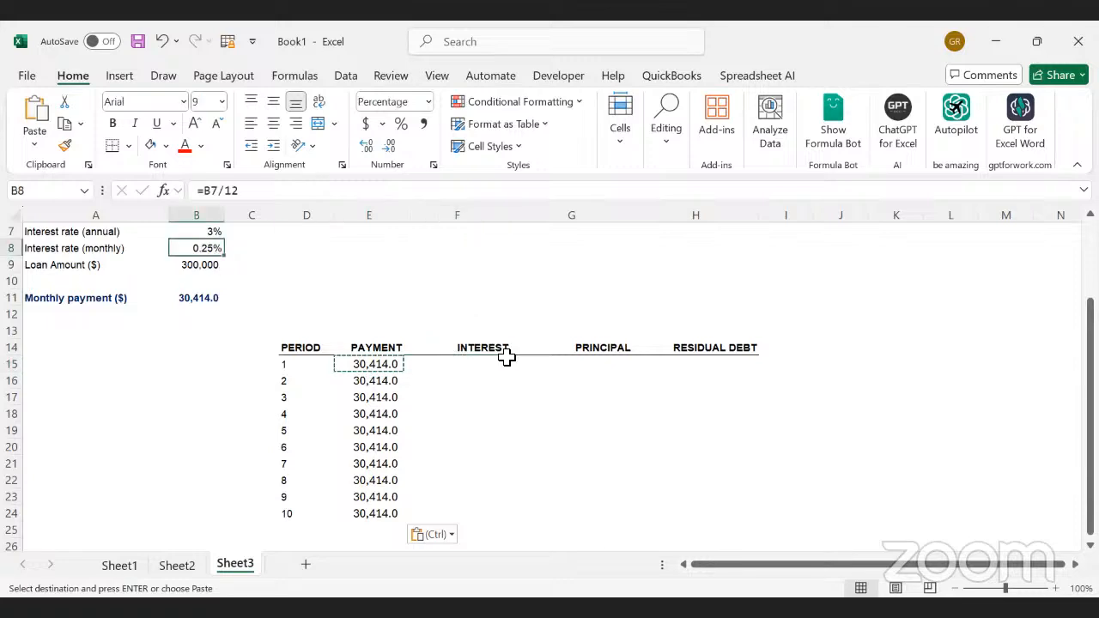
left_click(707, 365)
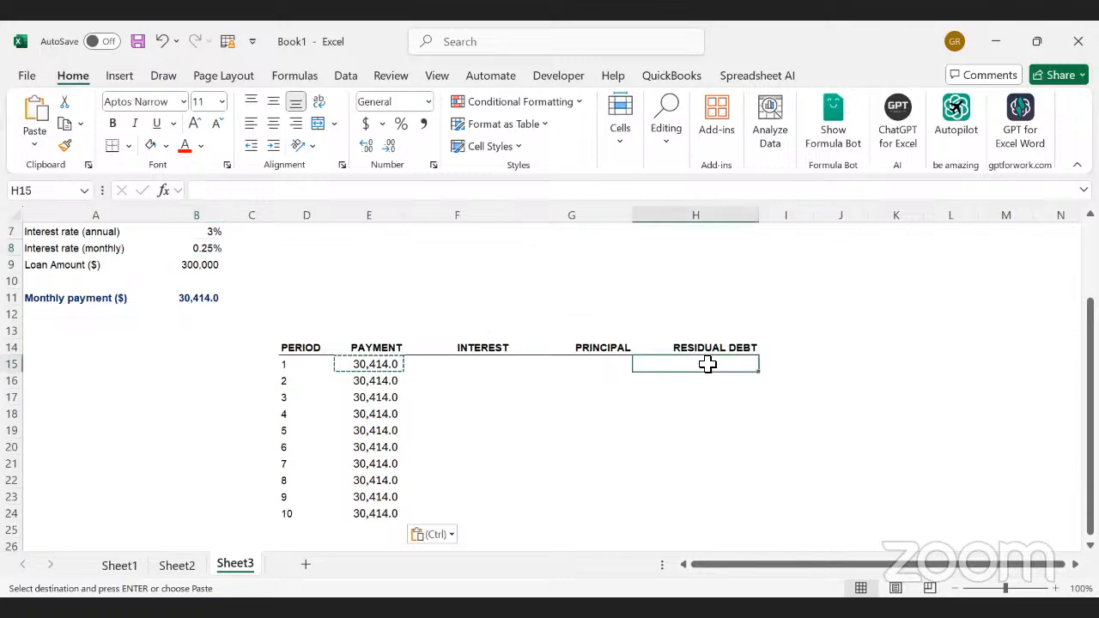
left_click(475, 363)
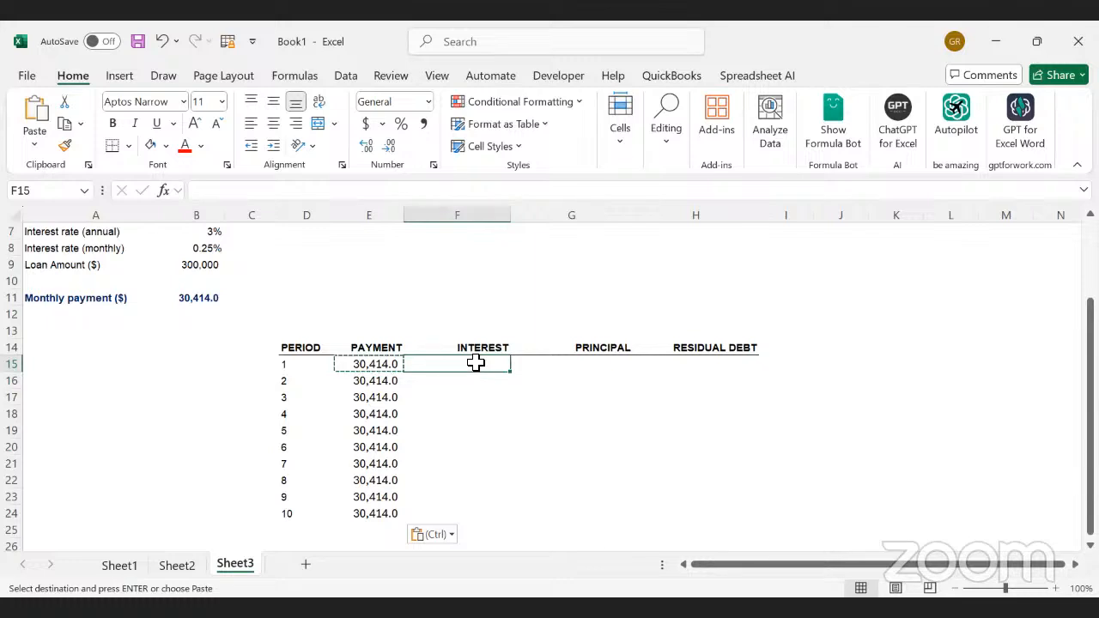
type("=")
left_click(212, 249)
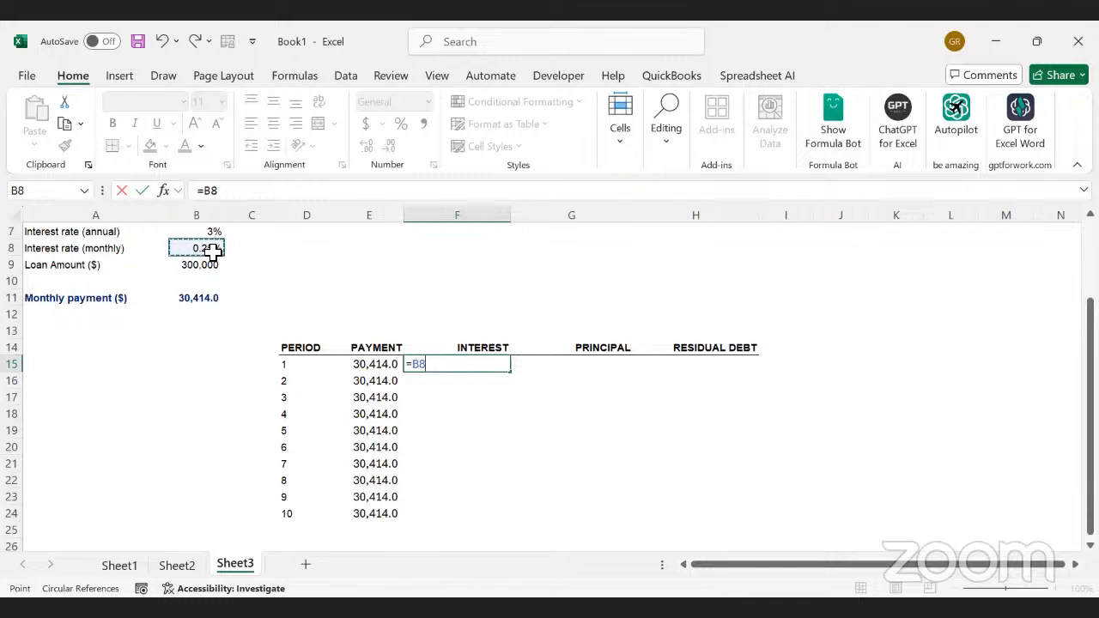
type("*")
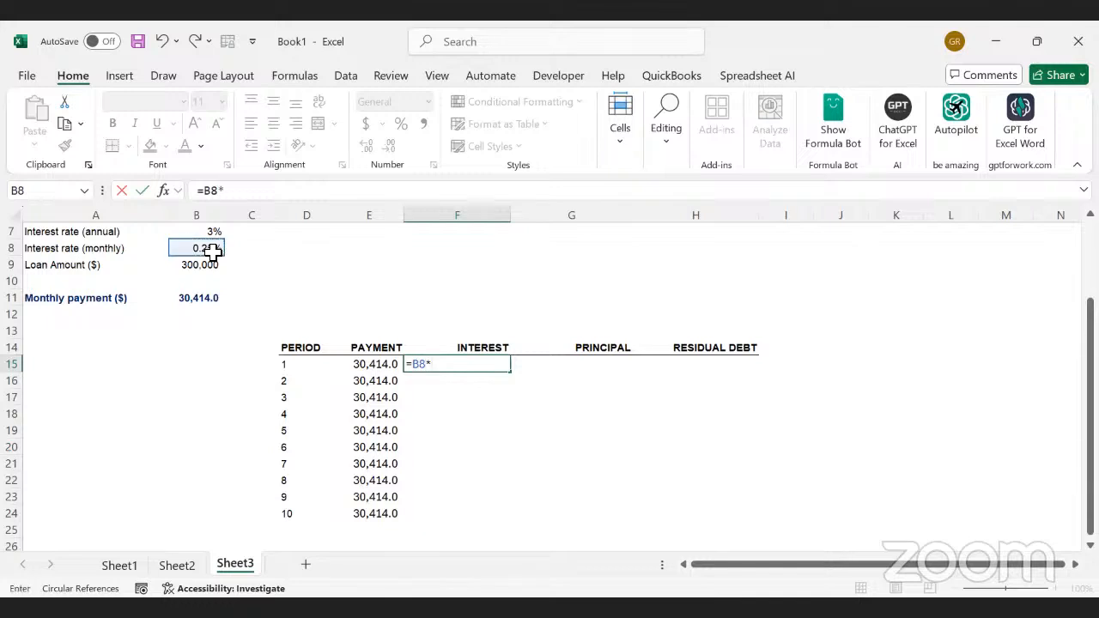
left_click(599, 361)
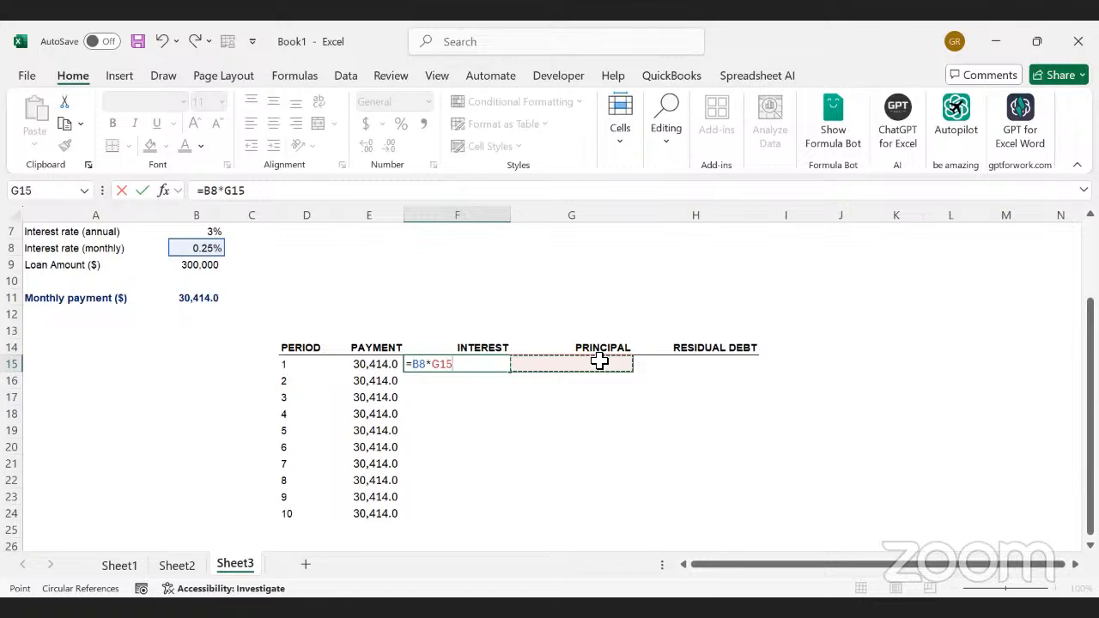
key("Return")
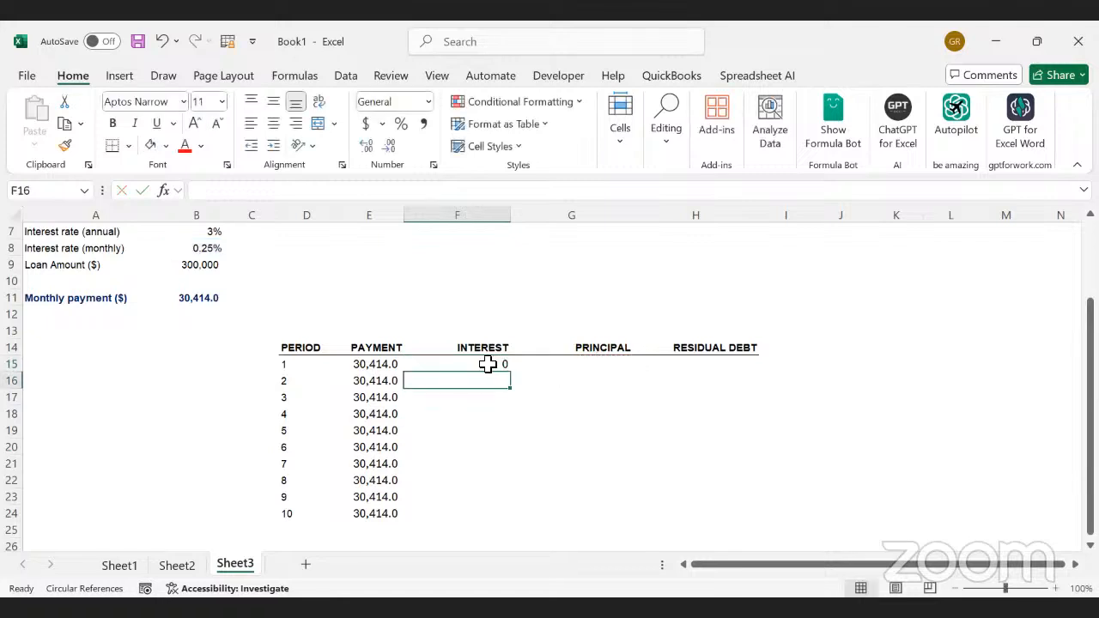
Link the period 1 principal in G15 to the monthly payment in B11
left_click(487, 364)
left_click(593, 364)
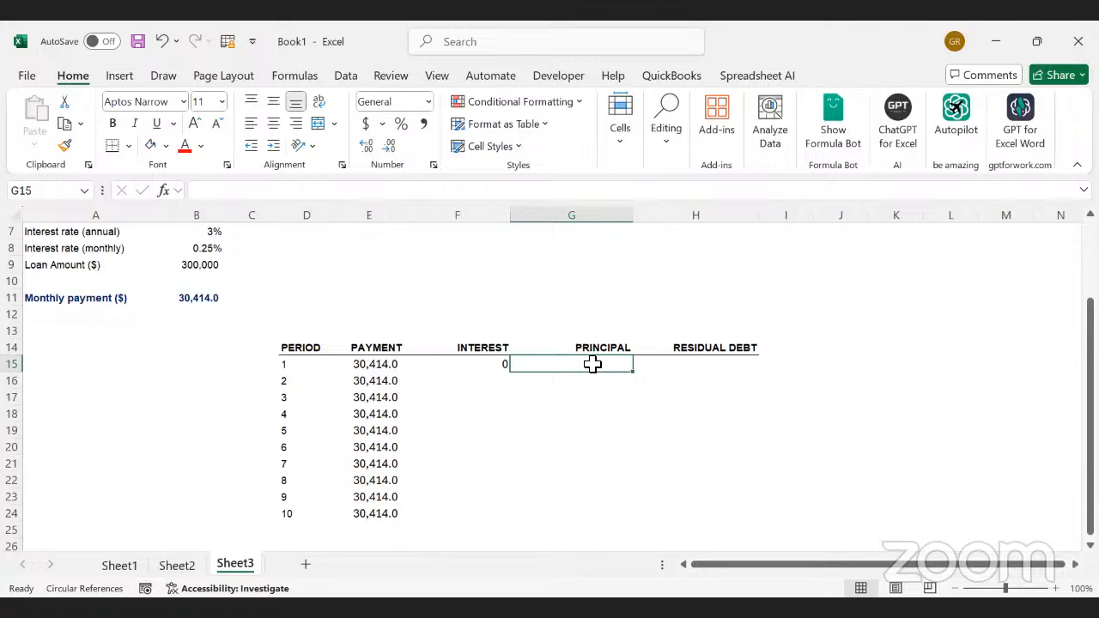
type("=")
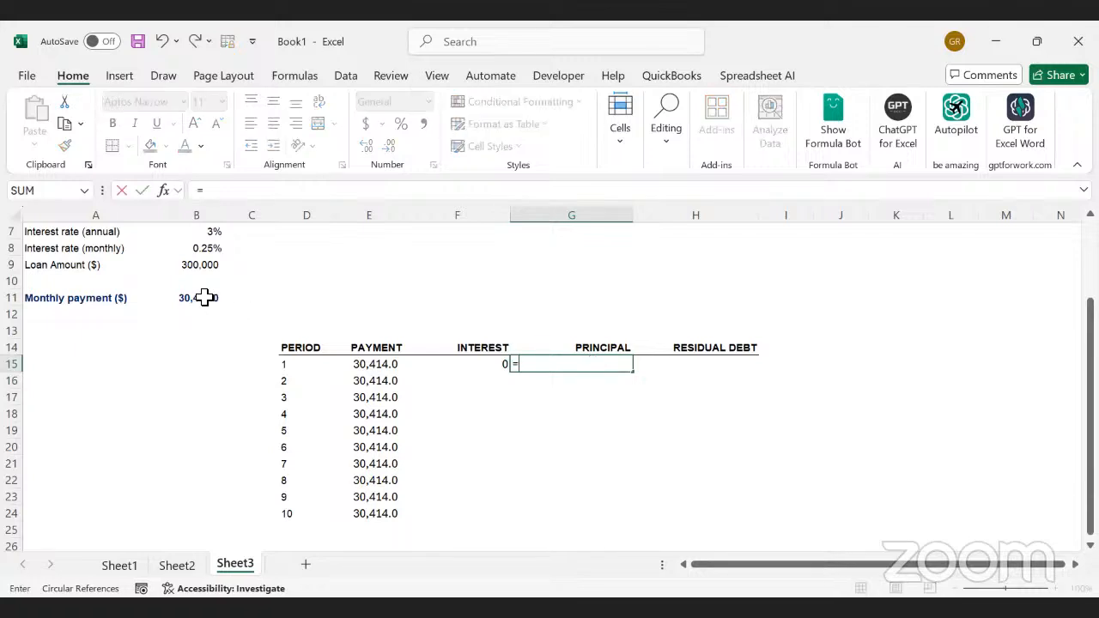
left_click(204, 297)
key("Return")
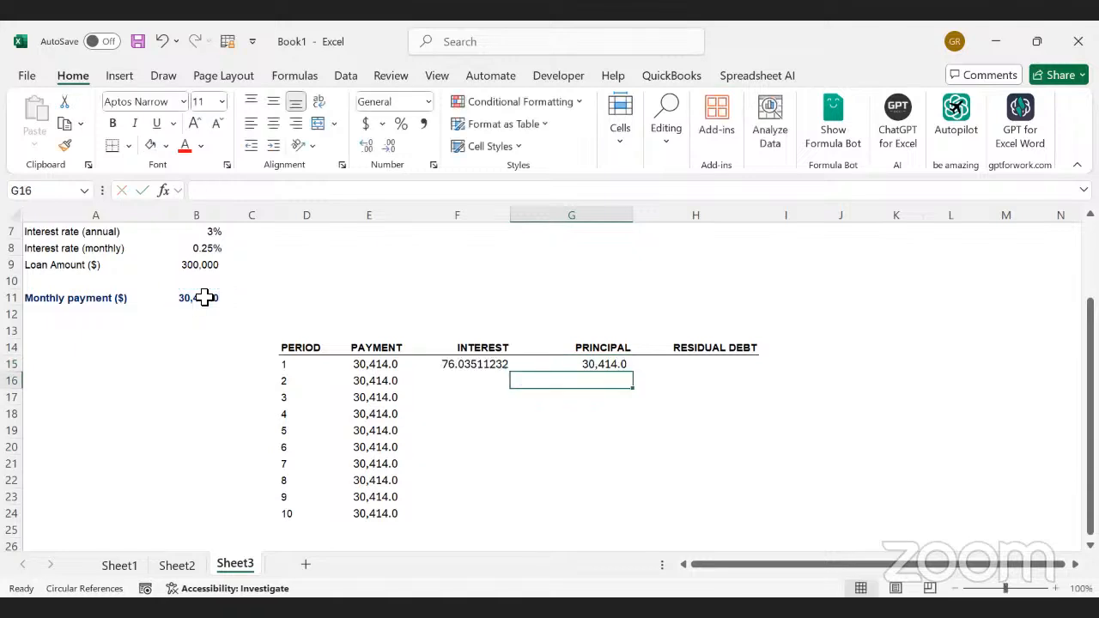
Apply the comma number style to the whole interest column F
left_click(486, 362)
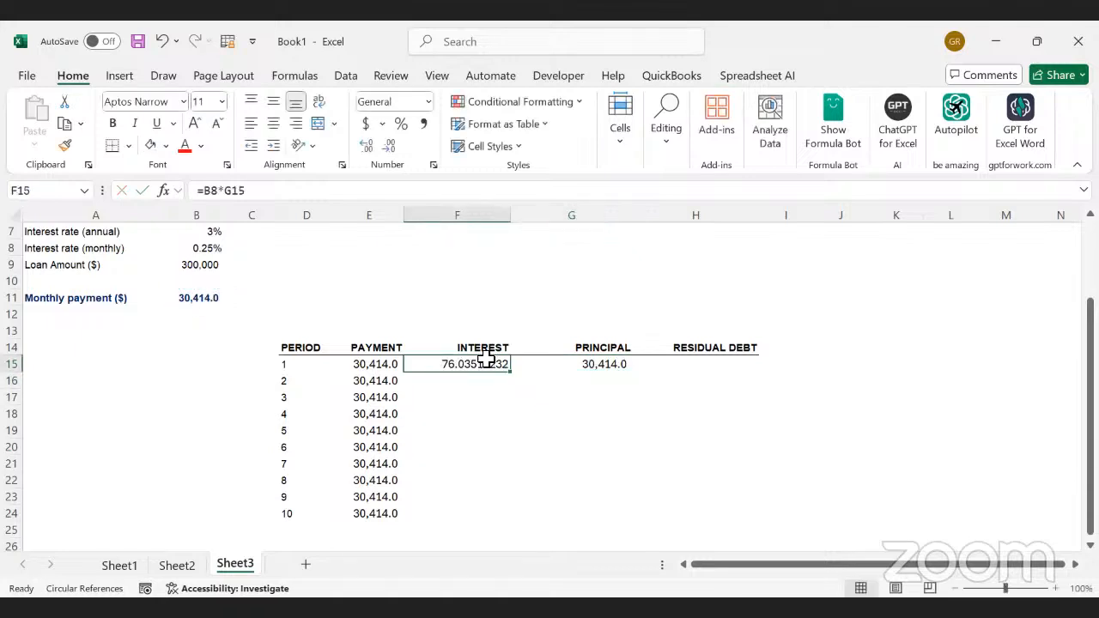
left_click(495, 214)
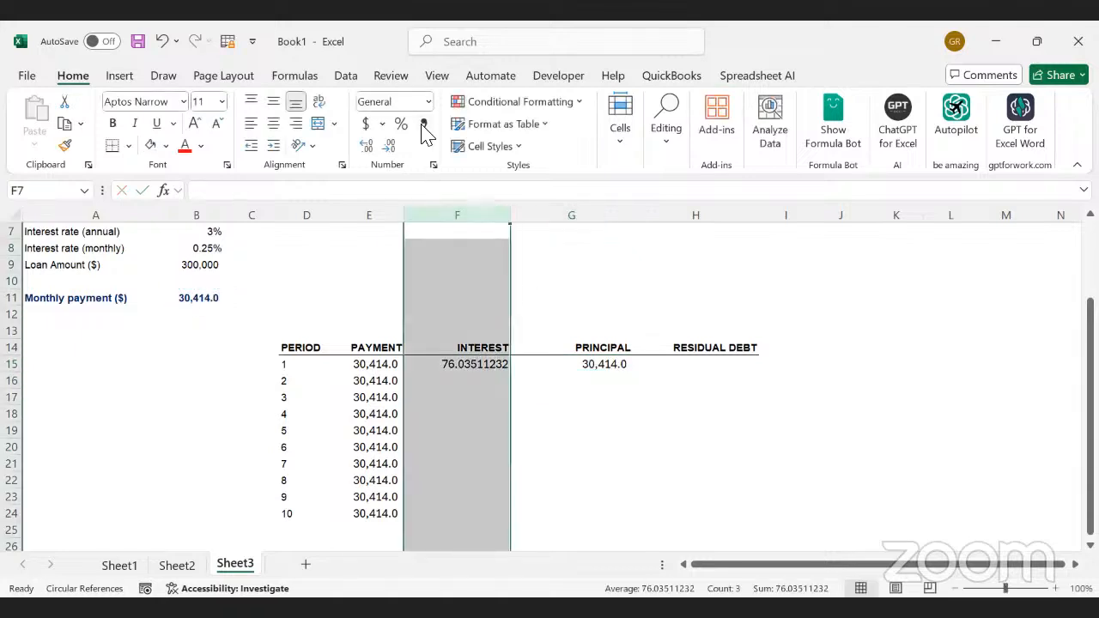
left_click(423, 124)
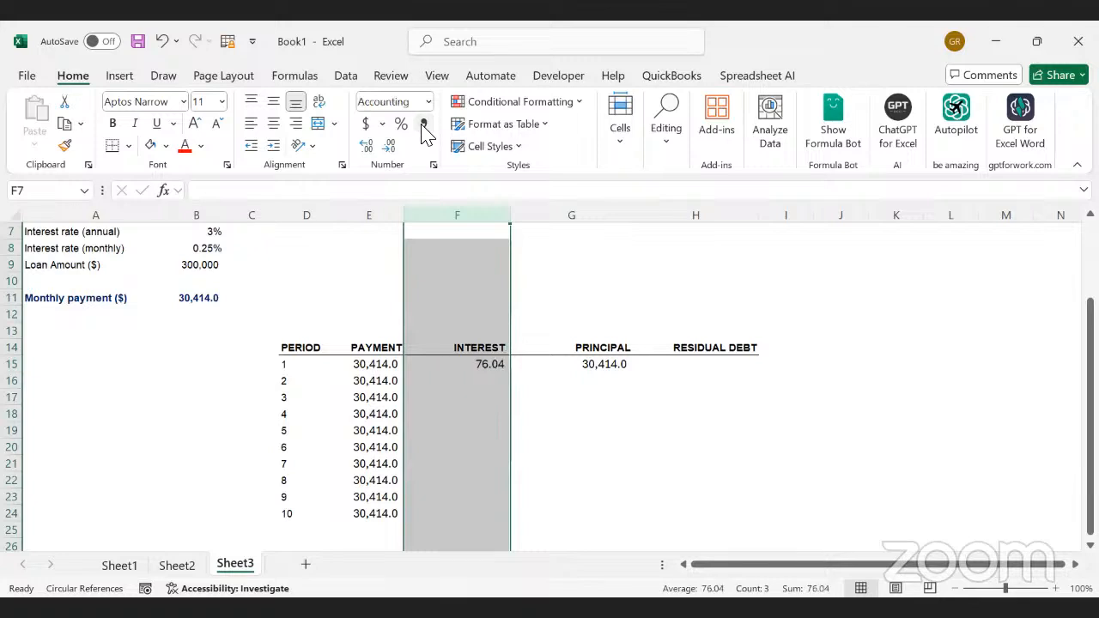
Enter the period 1 residual debt in H15 as principal plus interest minus payment, =G15+F15-E15, and review the formula
left_click(606, 364)
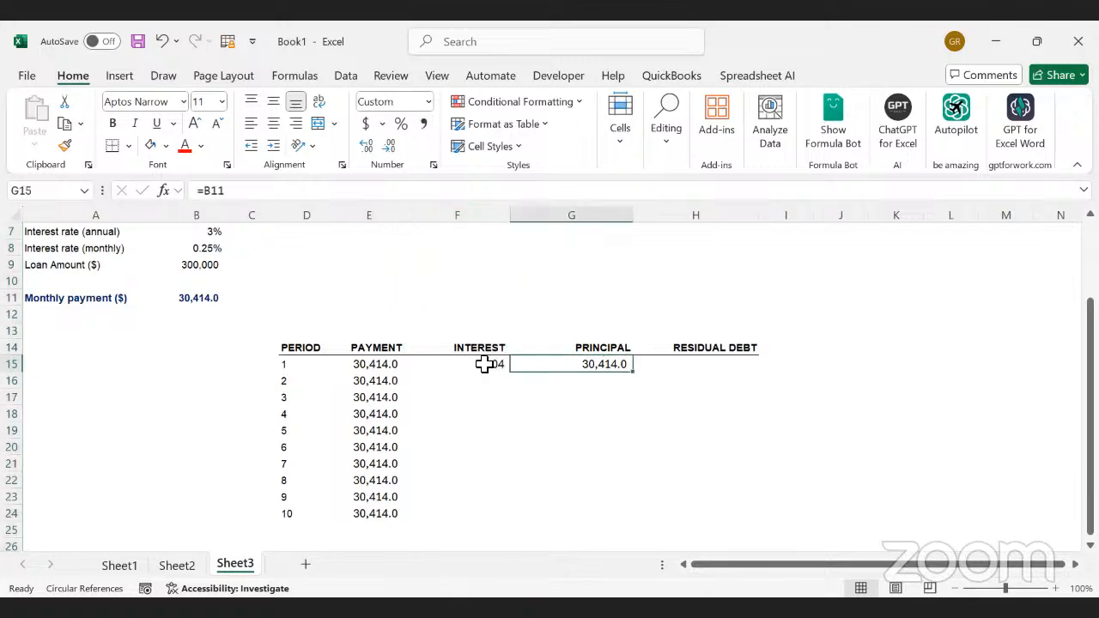
left_click(692, 363)
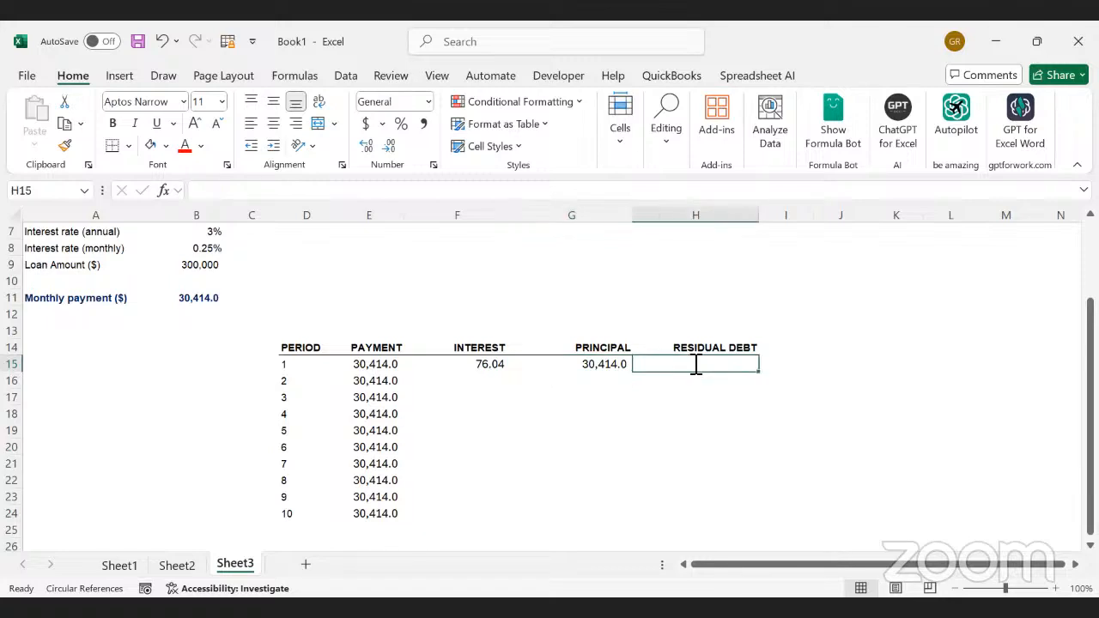
type("=")
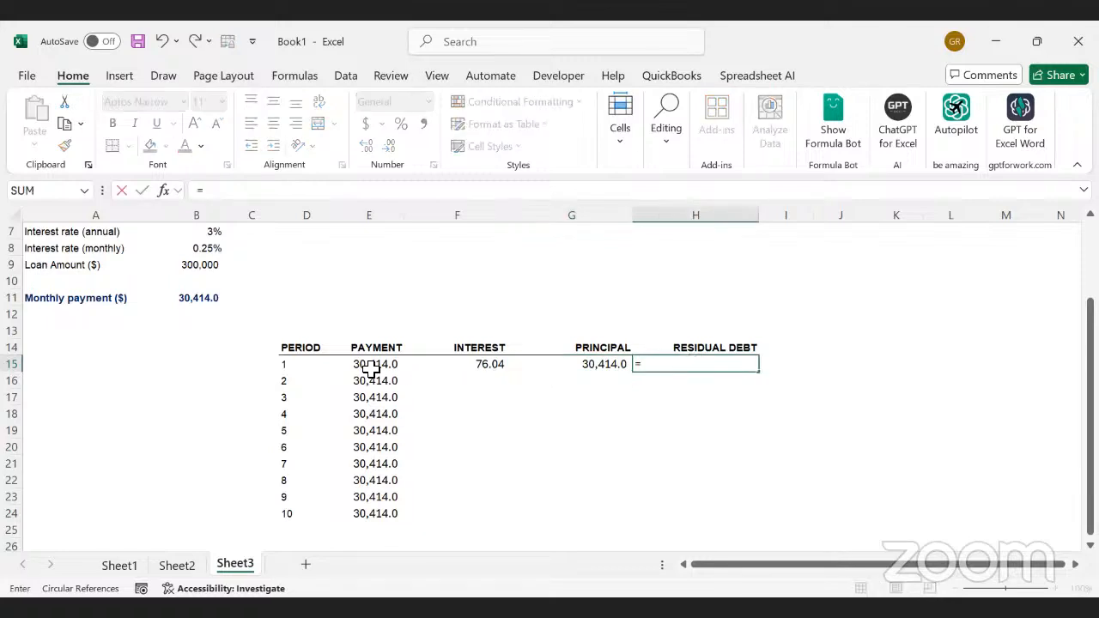
left_click(601, 368)
type("+")
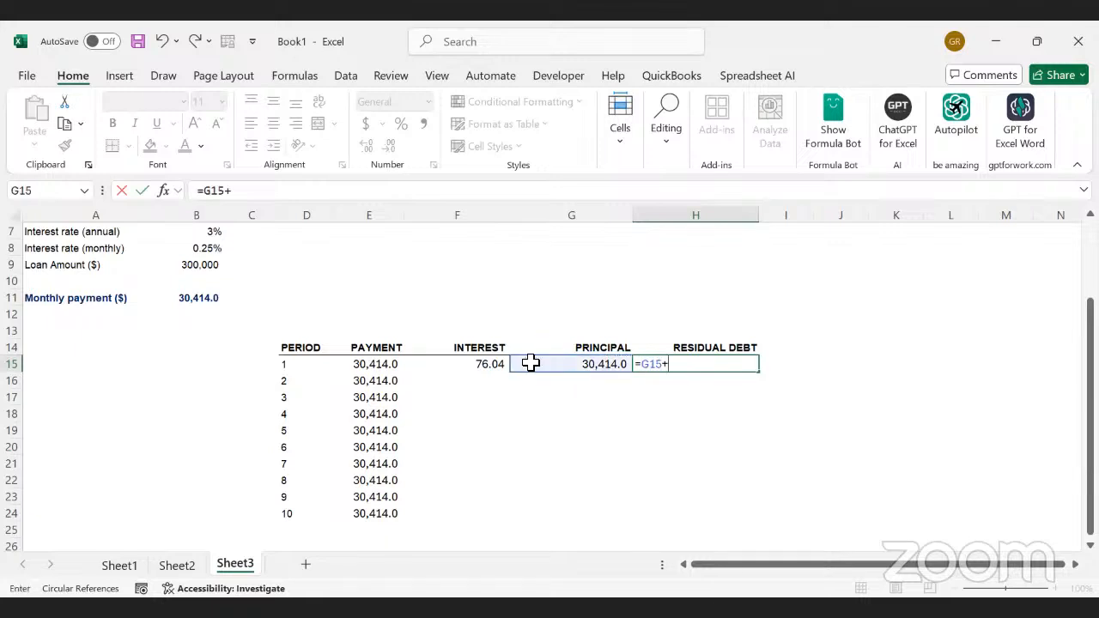
left_click(487, 367)
type("-")
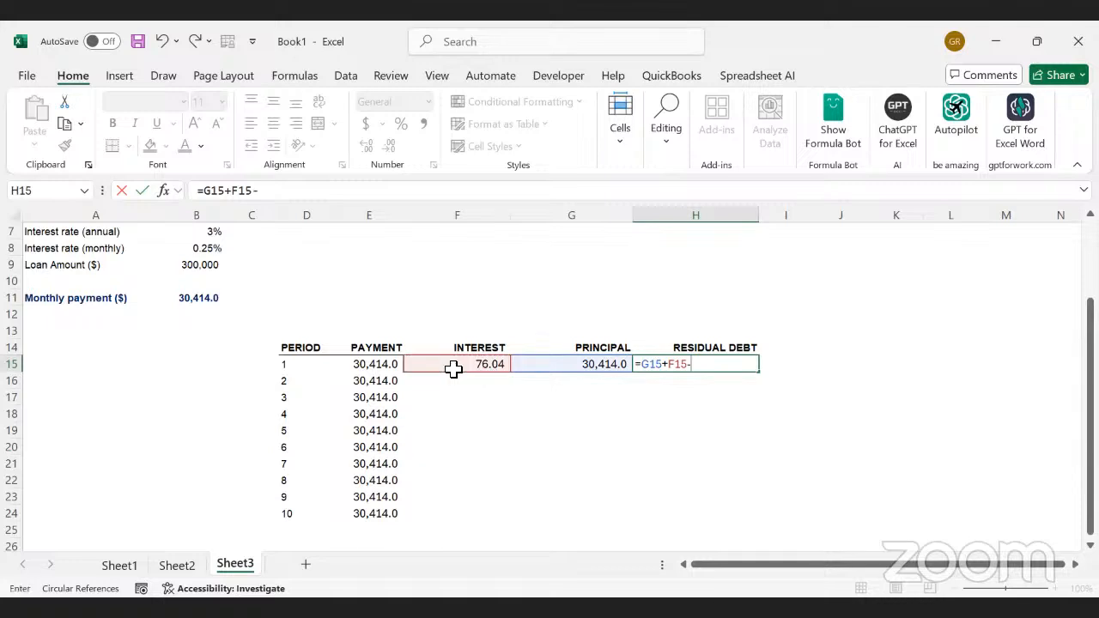
left_click(380, 365)
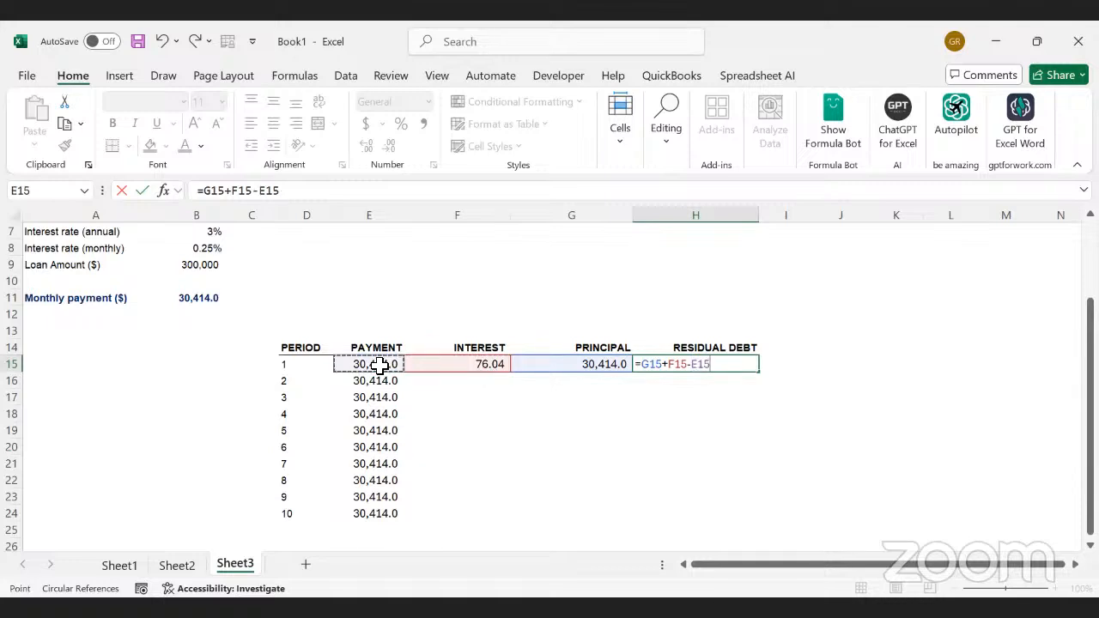
key("Return")
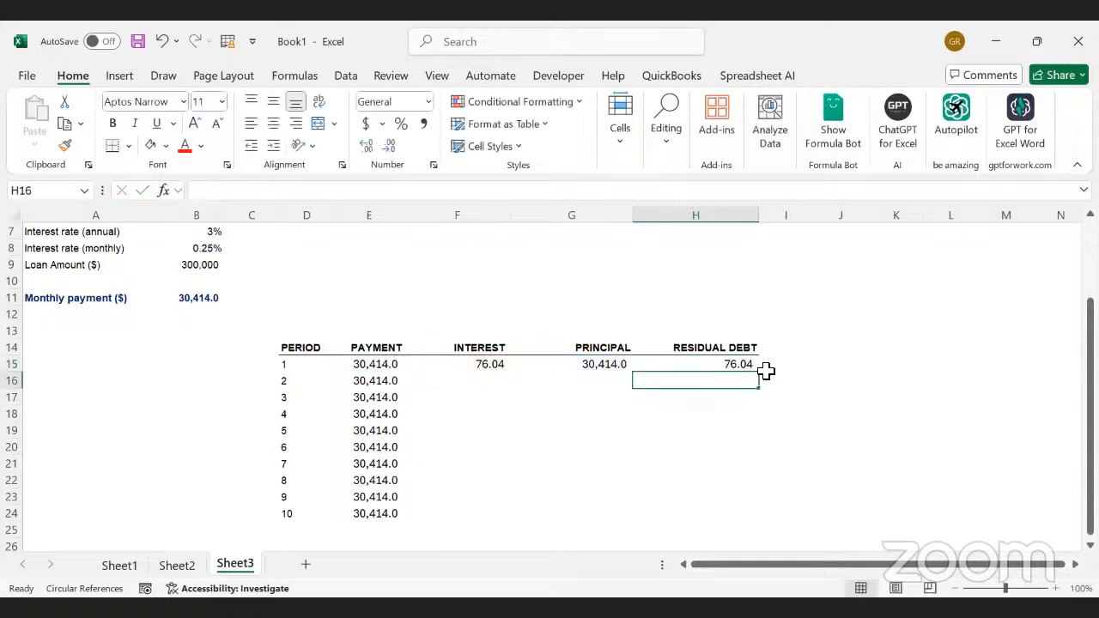
left_click(709, 368)
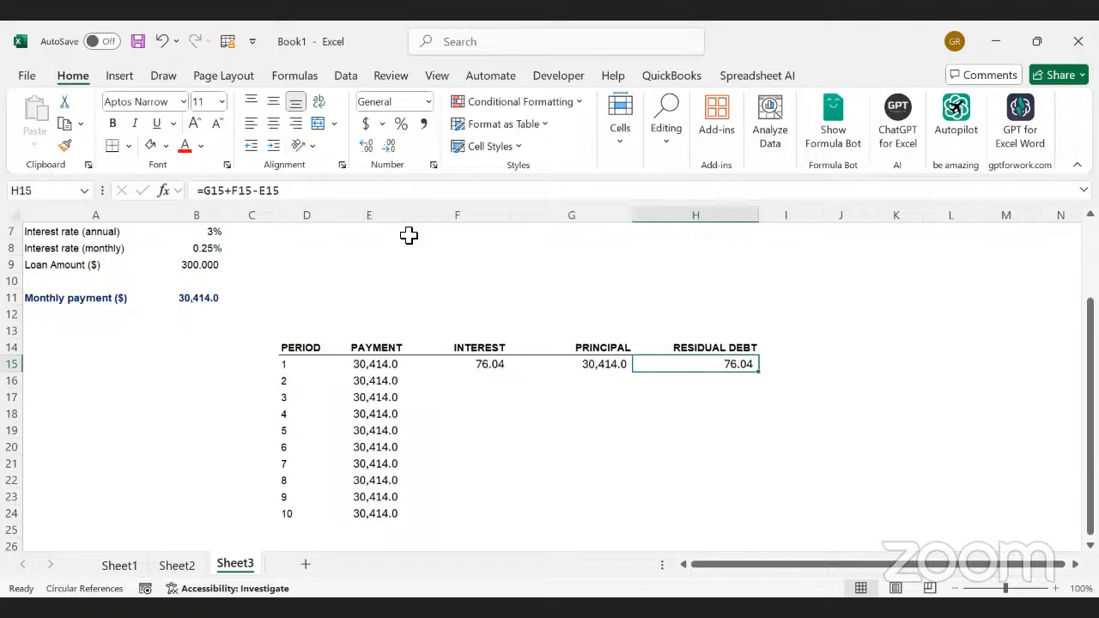
left_click(300, 189)
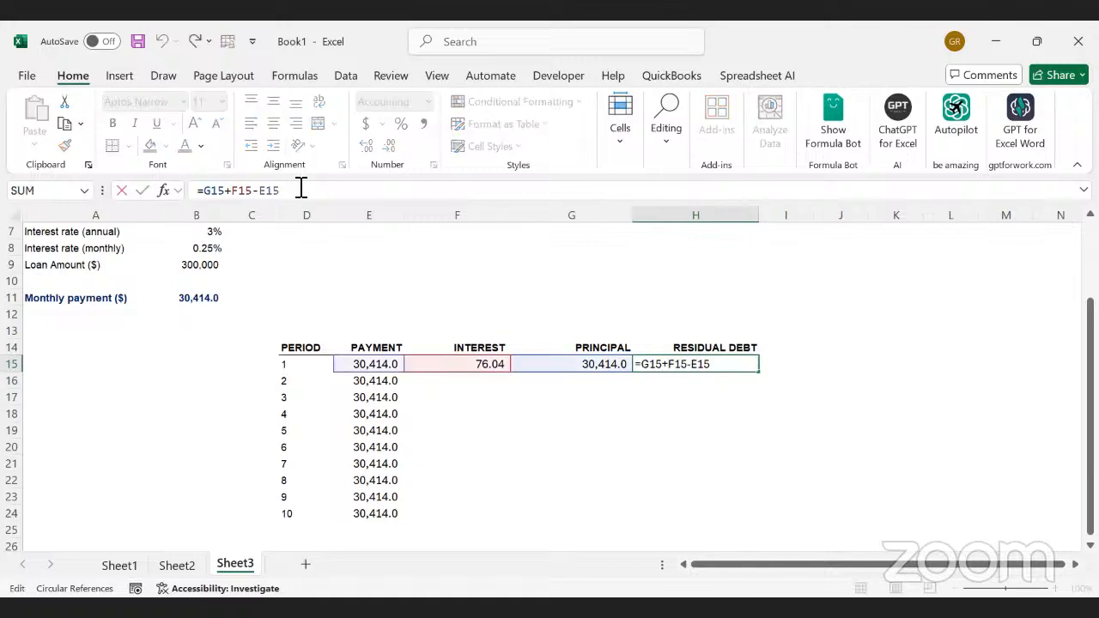
left_click(619, 419)
Replace the period 1 principal formula in G15 with a link to the loan amount in B9, and check the interest formula
left_click(594, 364)
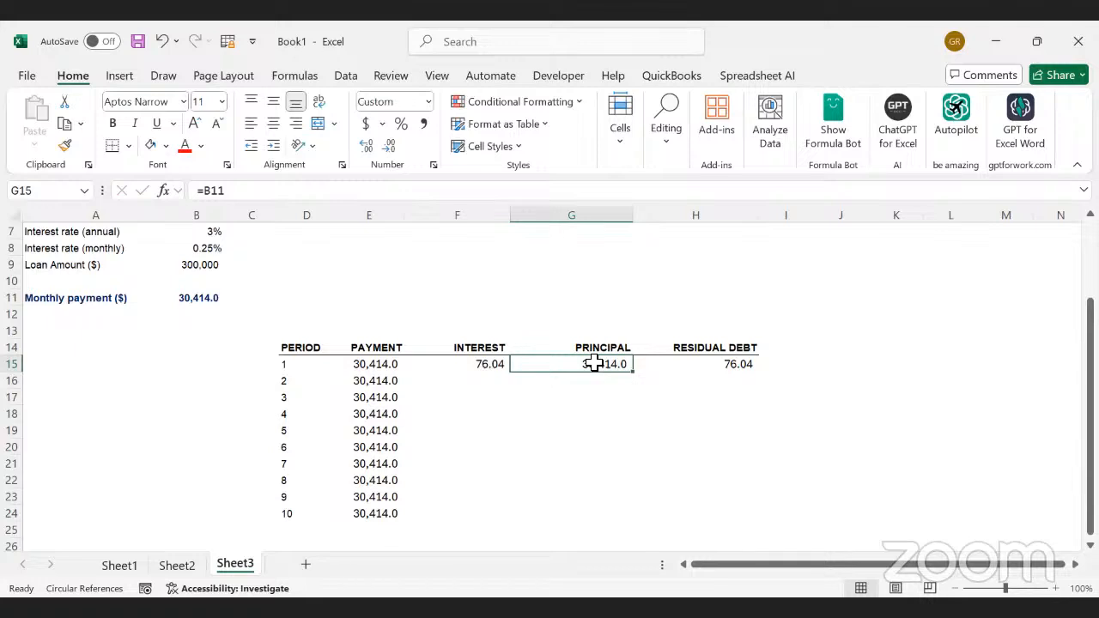
type("=")
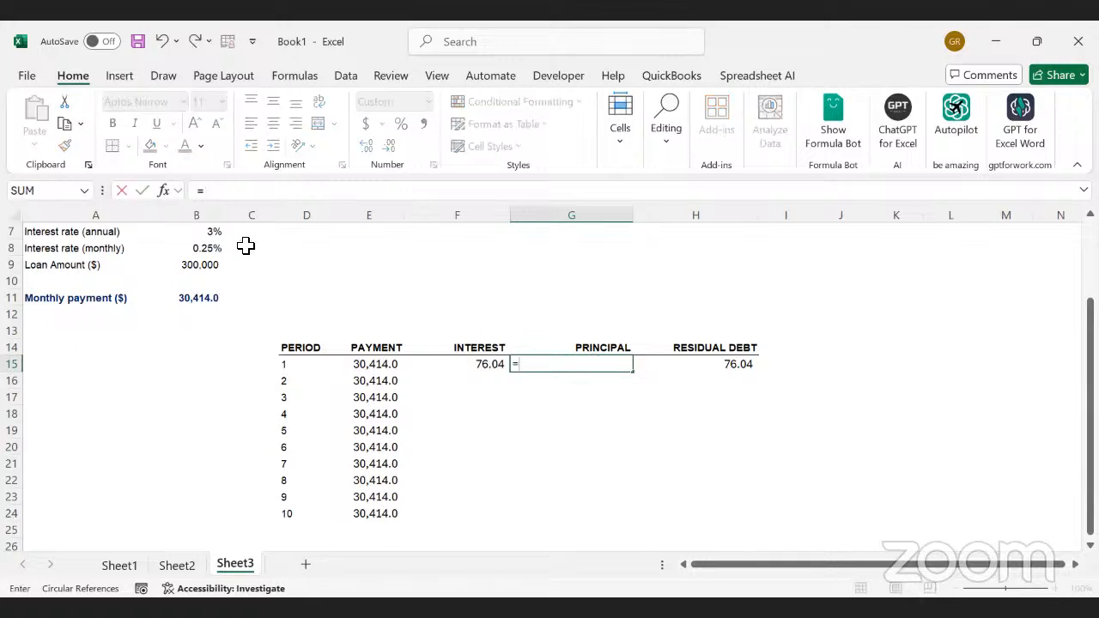
left_click(199, 262)
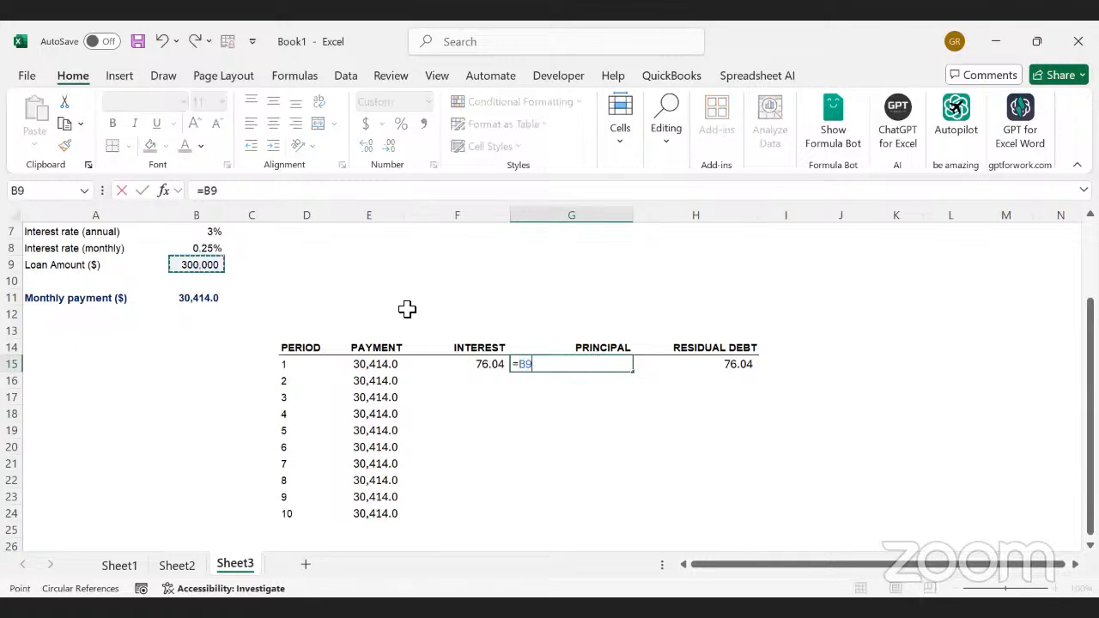
key("Return")
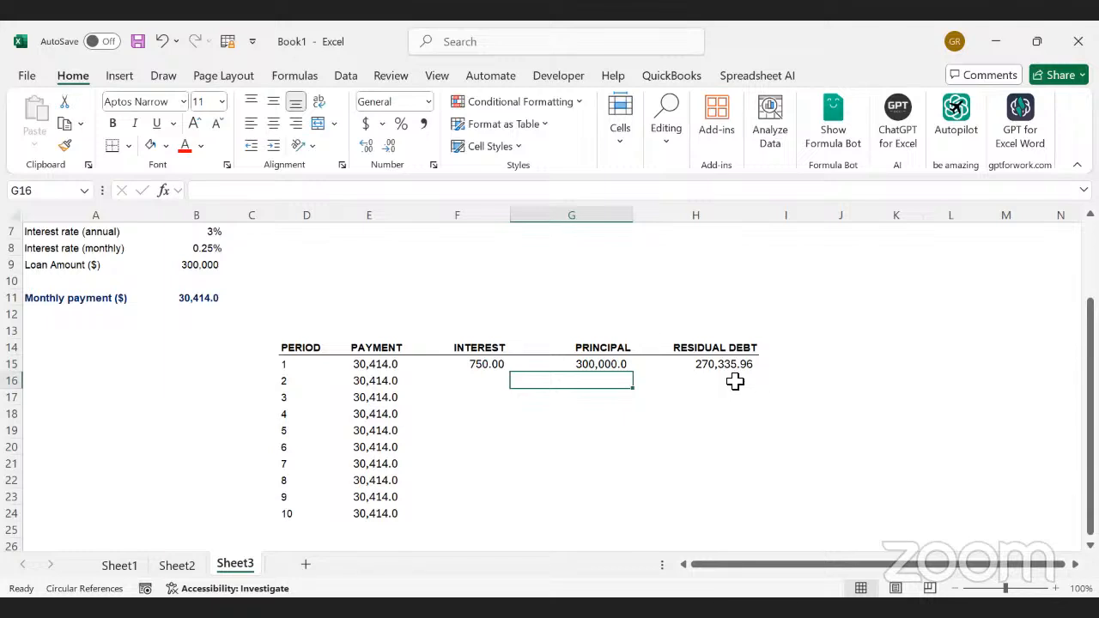
left_click(474, 368)
left_click(593, 363)
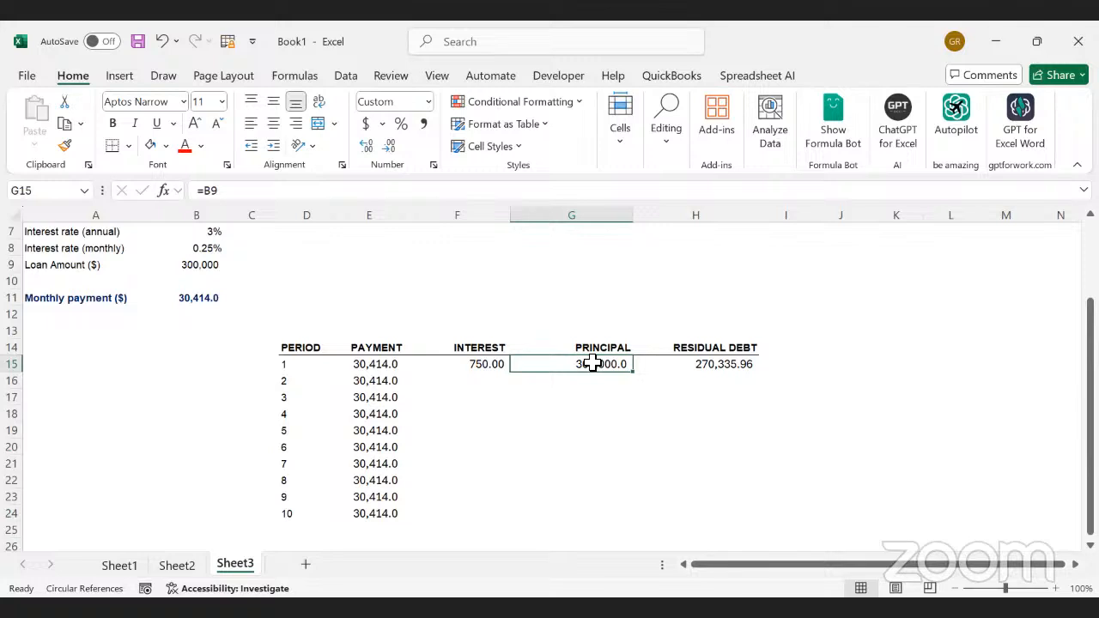
left_click(483, 368)
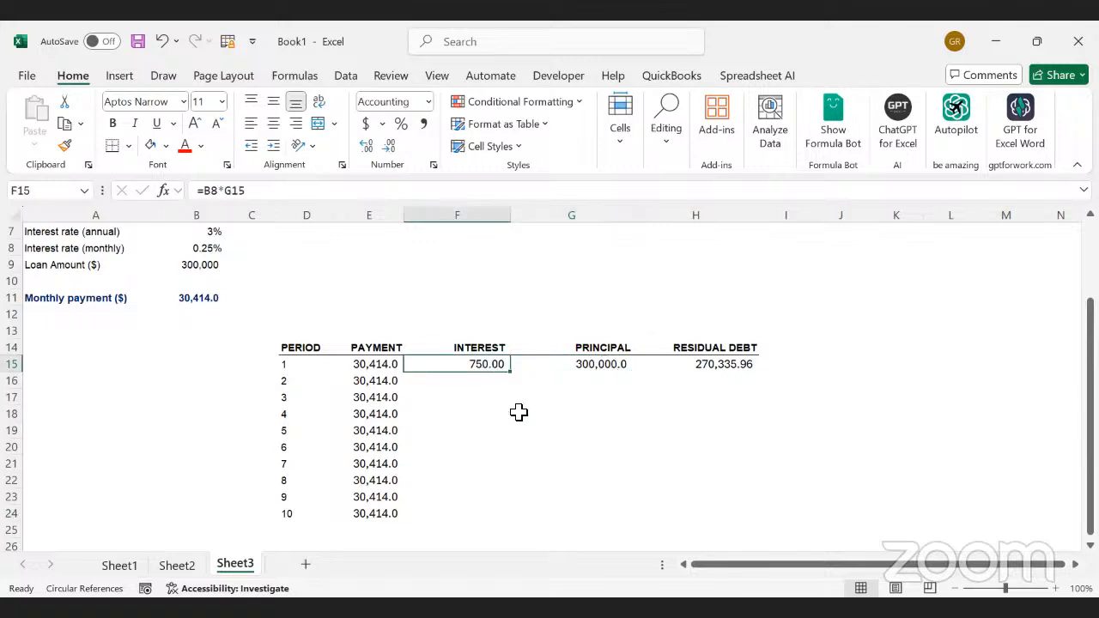
left_click(559, 419)
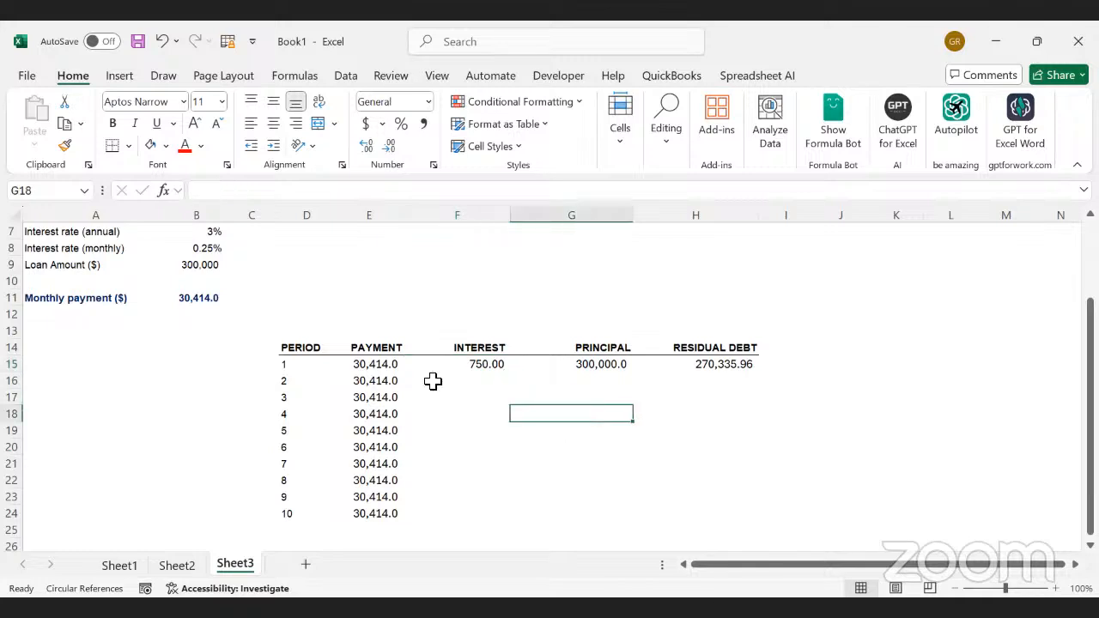
Enter the period 2 interest formula =$B$8*G16 in F16, keeping the monthly interest rate as an absolute reference
left_click_drag(307, 381, 659, 383)
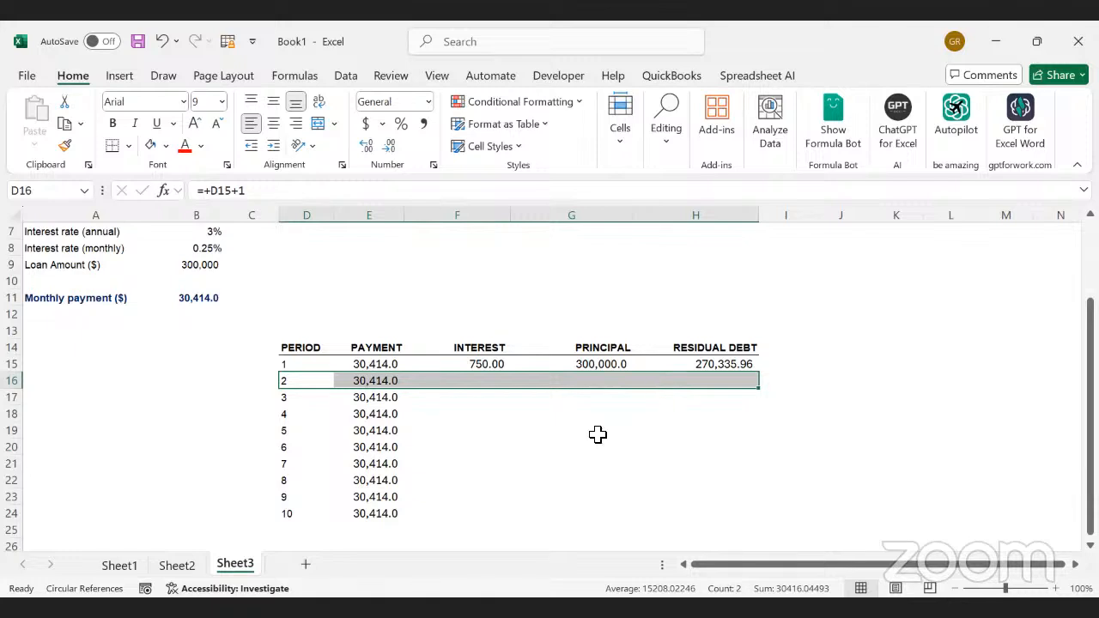
left_click(562, 416)
left_click(485, 386)
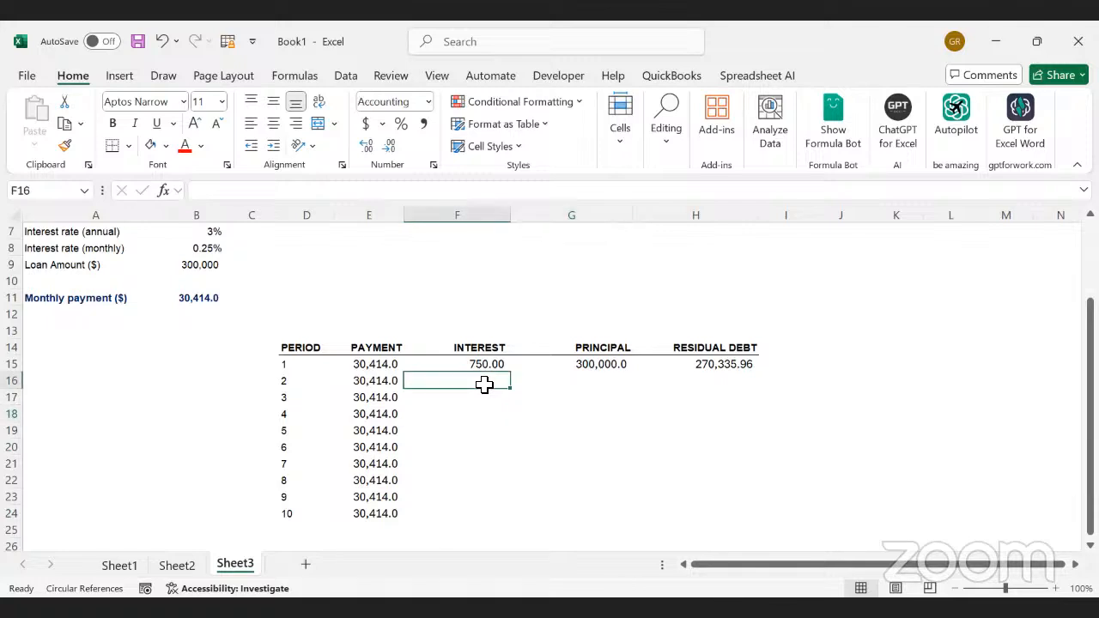
type("=")
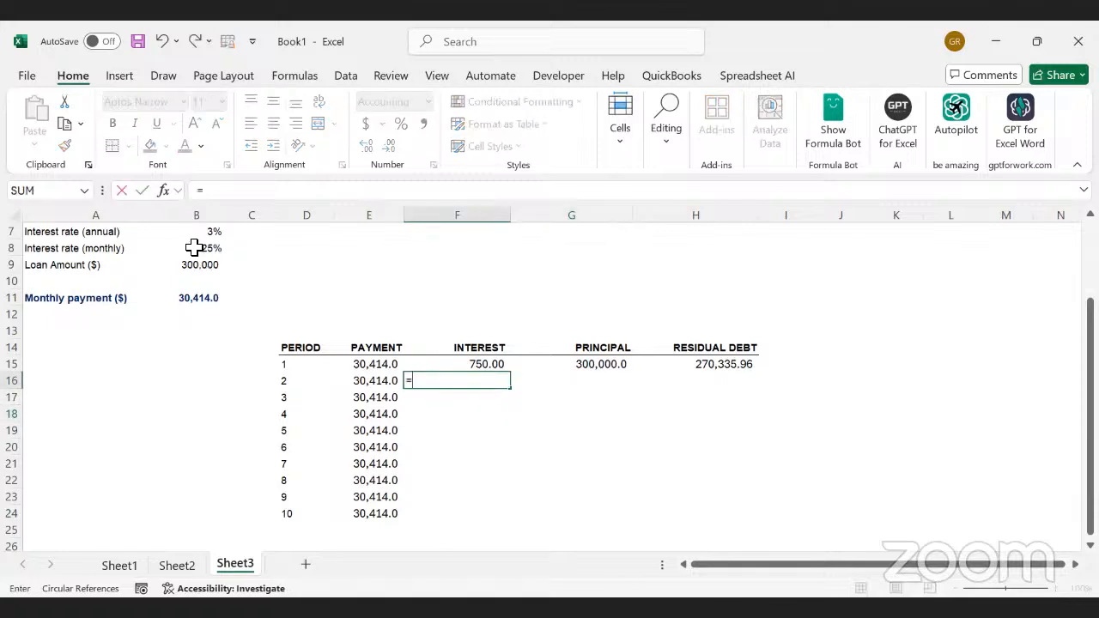
left_click(194, 248)
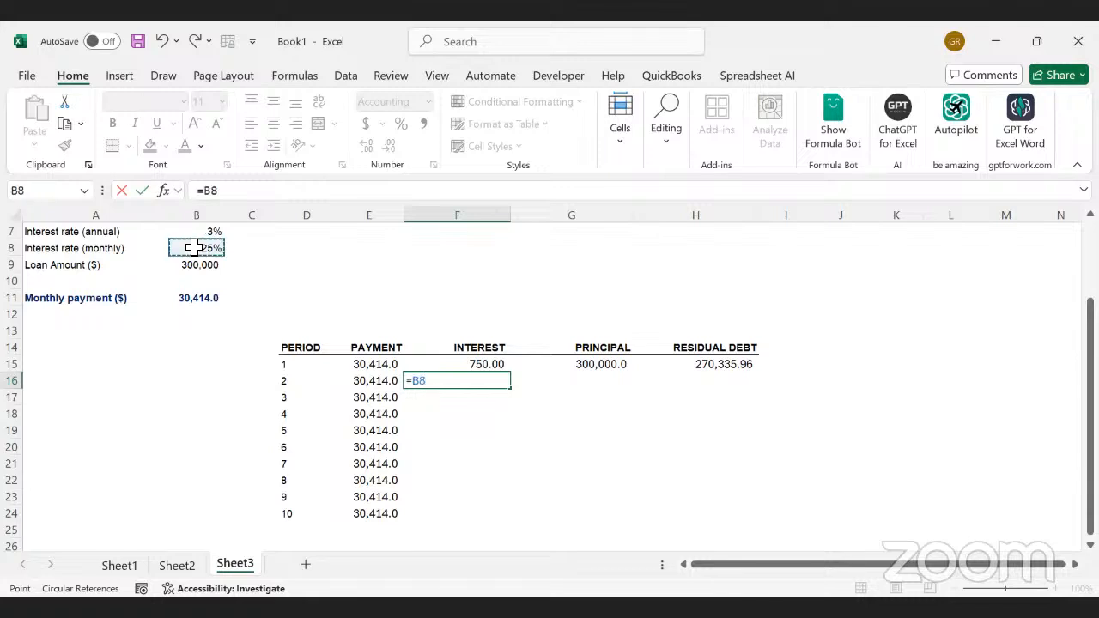
key("F4")
type("*")
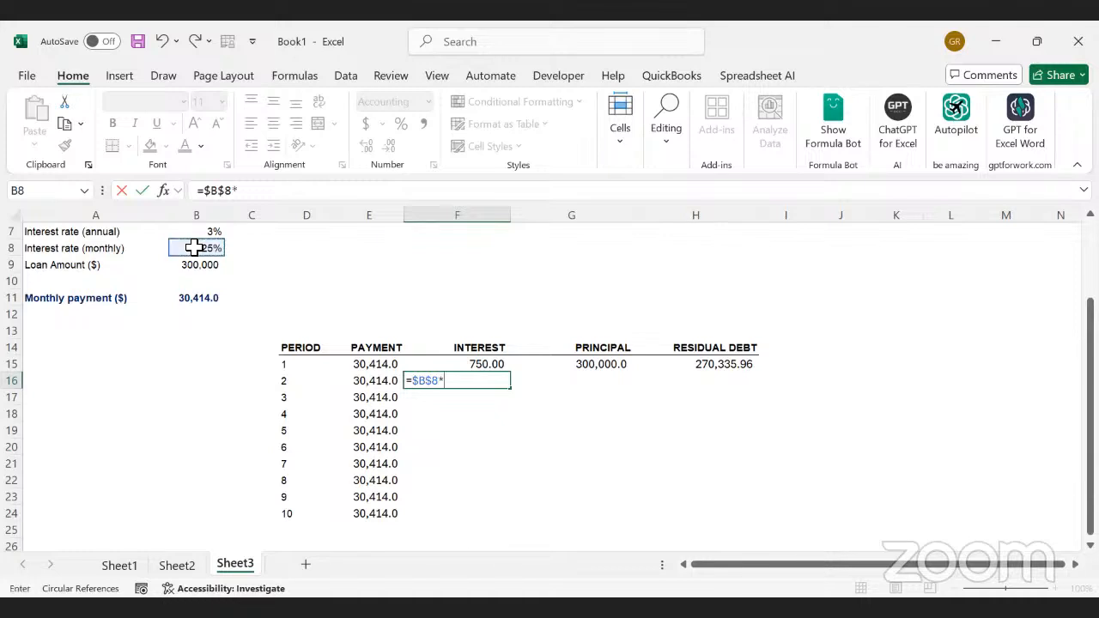
left_click(586, 383)
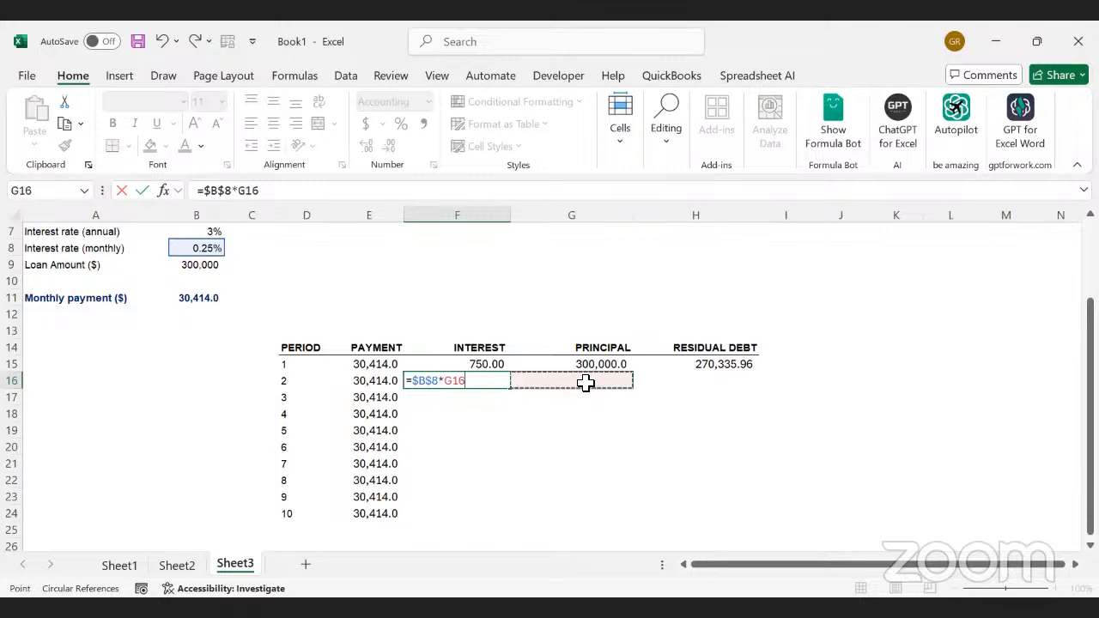
key("Return")
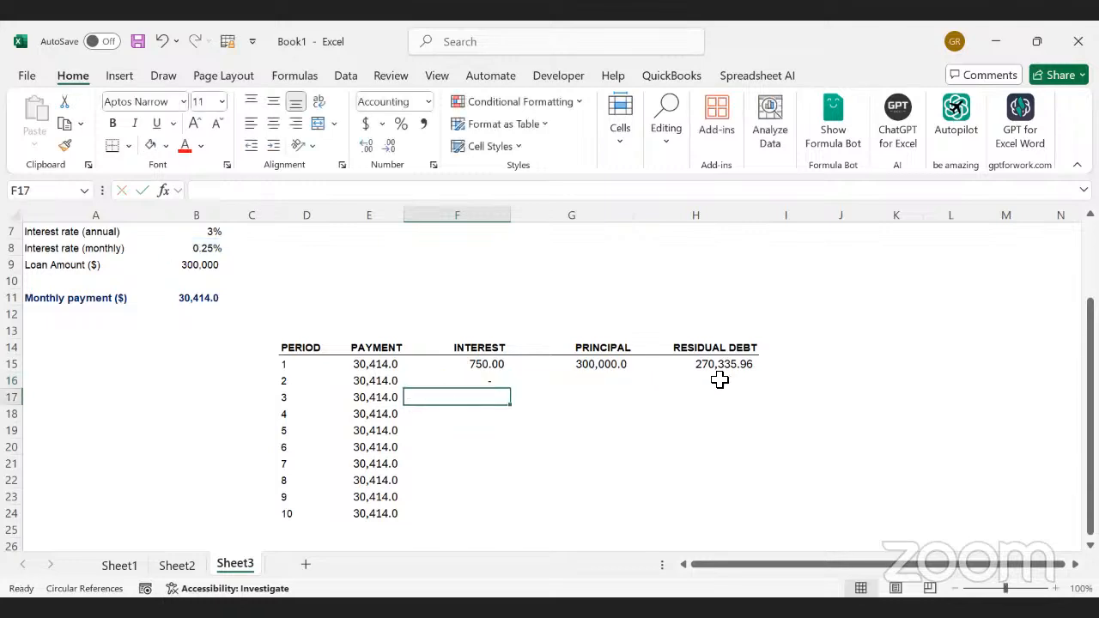
Calculate the period 2 residual debt in H16 with the formula =G16+F16-E16
left_click(719, 381)
type("=")
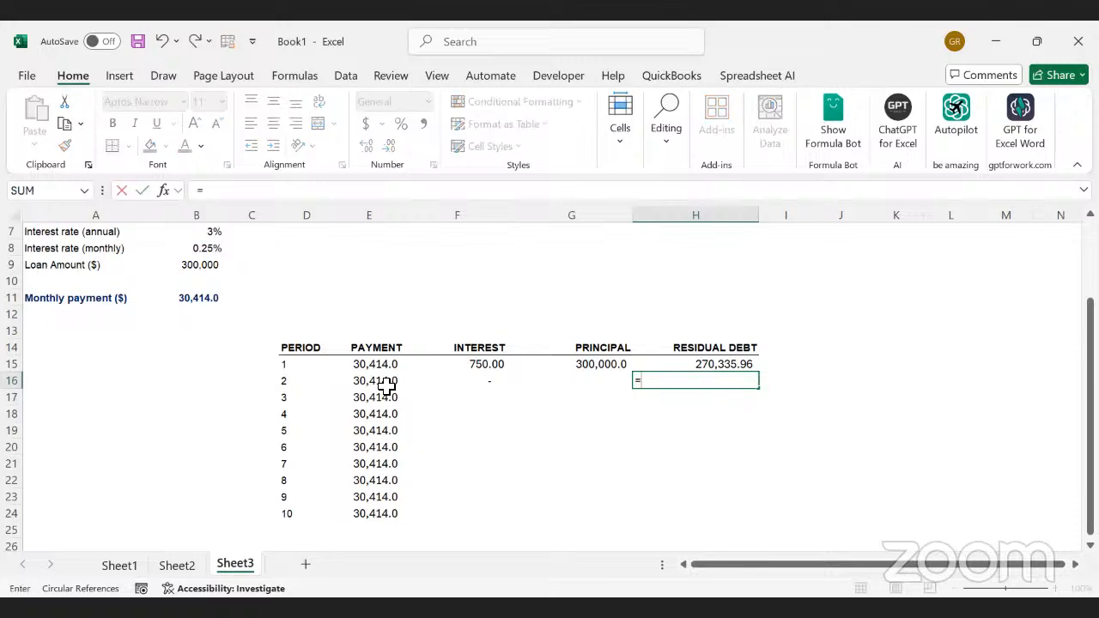
left_click(587, 384)
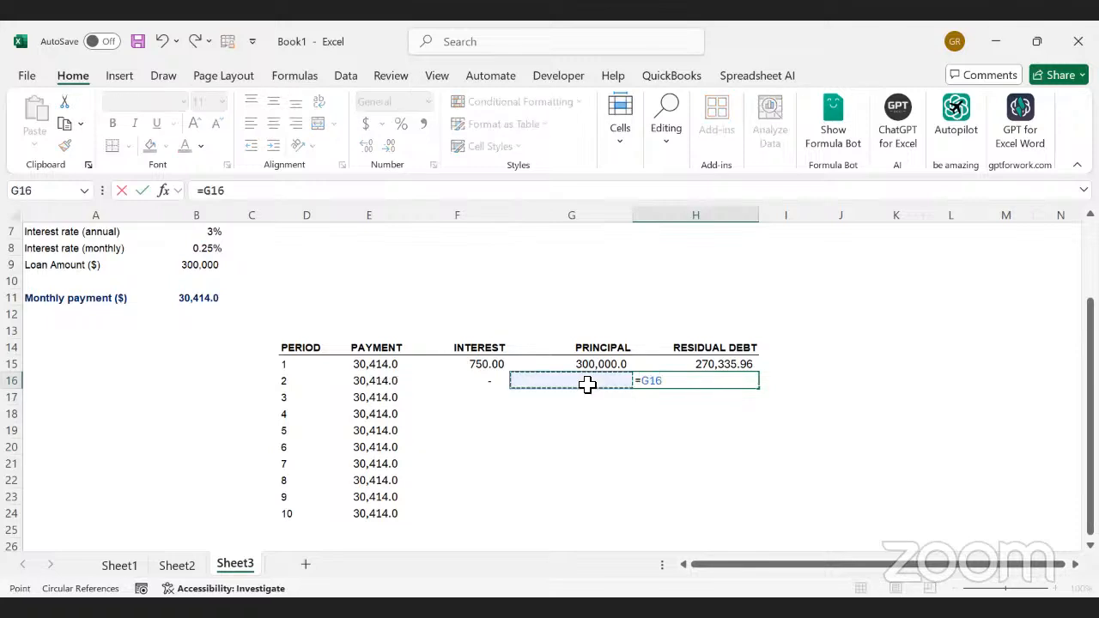
type("+")
left_click(487, 387)
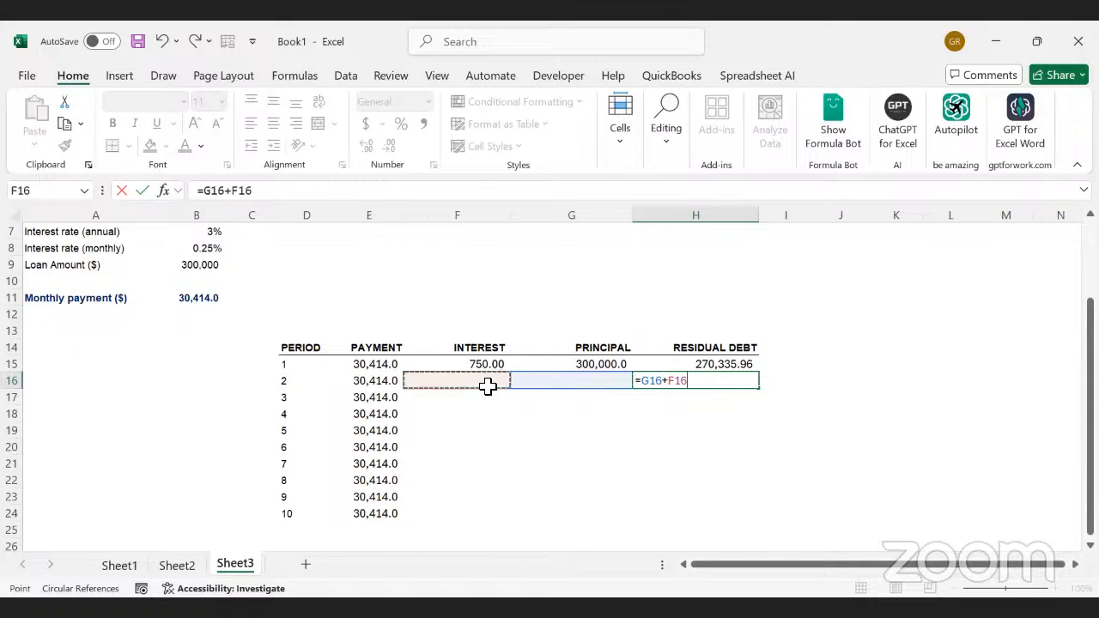
type("-")
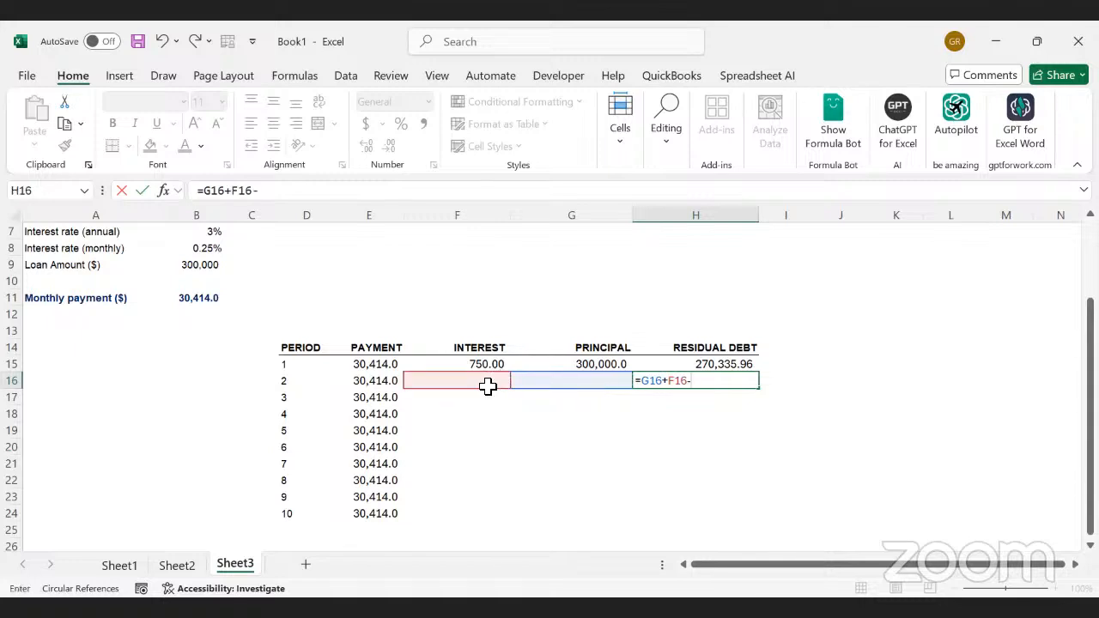
left_click(368, 385)
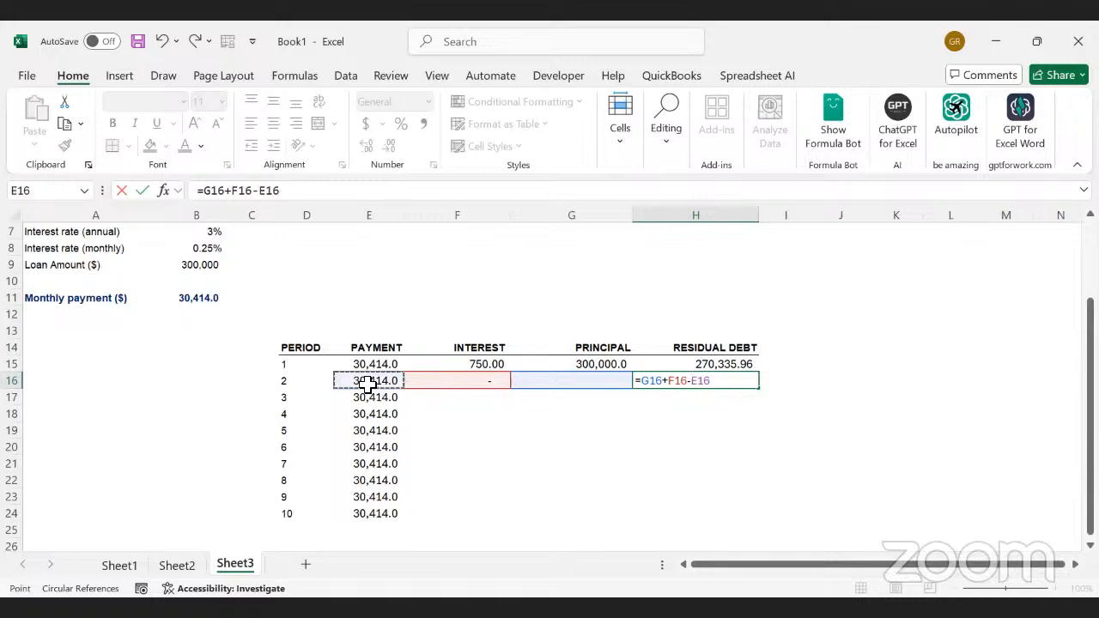
key("Return")
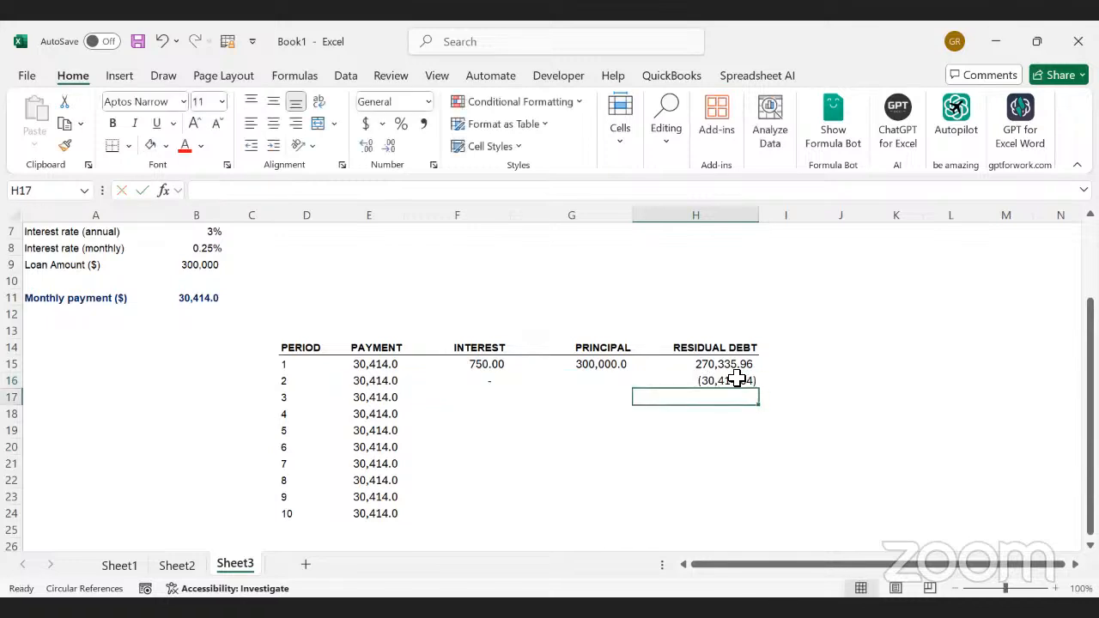
Link the period 2 principal in G16 to the period 1 residual debt with =H15
left_click(726, 378)
left_click(596, 387)
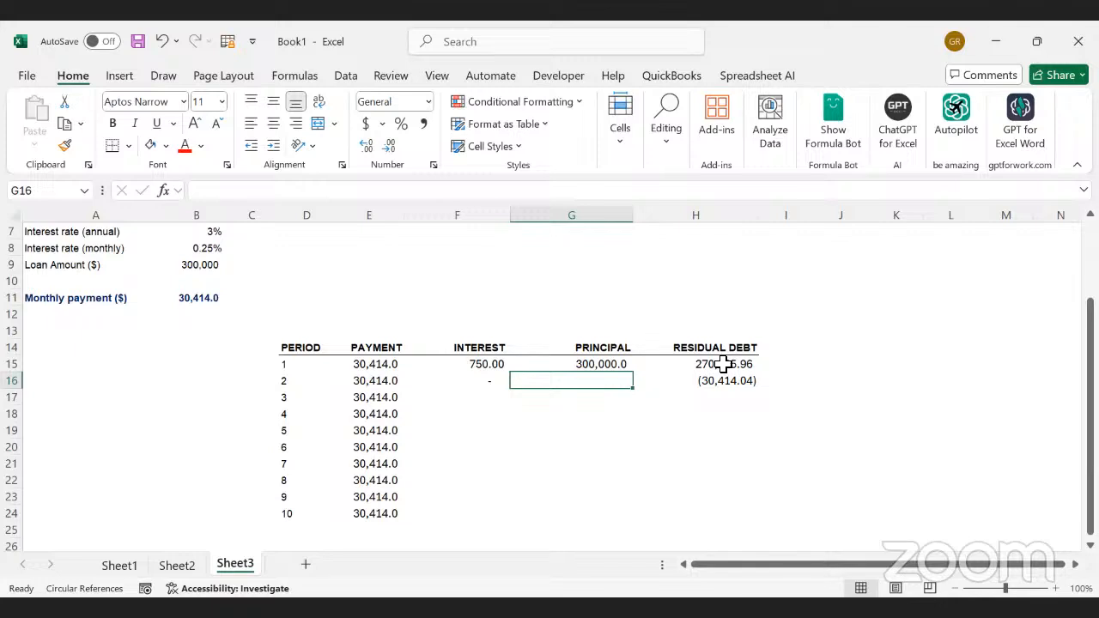
type("=")
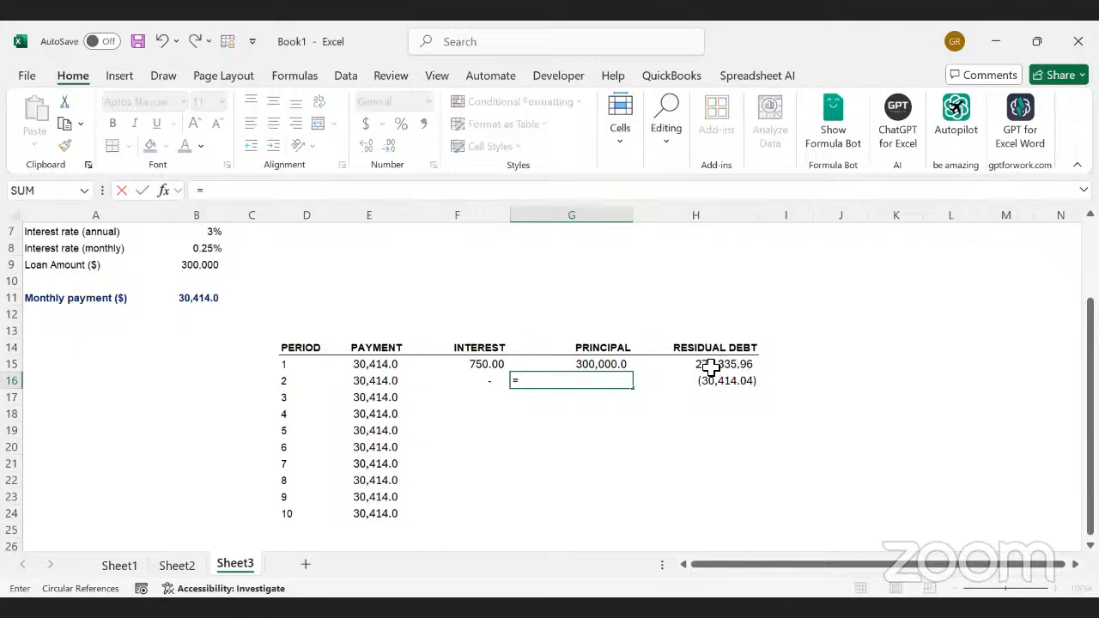
left_click(710, 366)
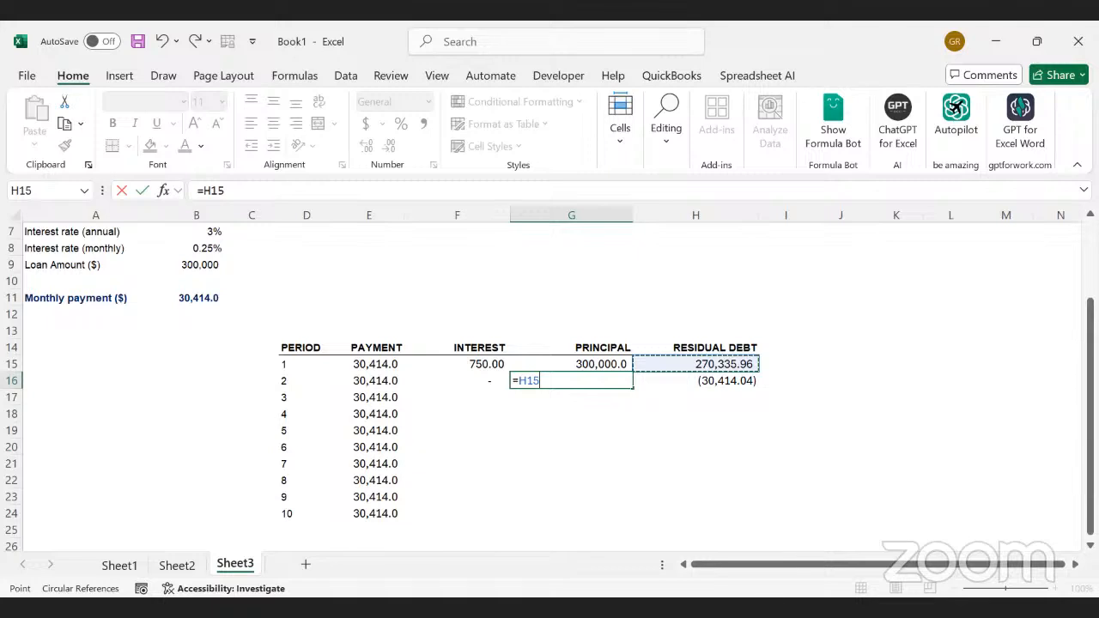
key("Return")
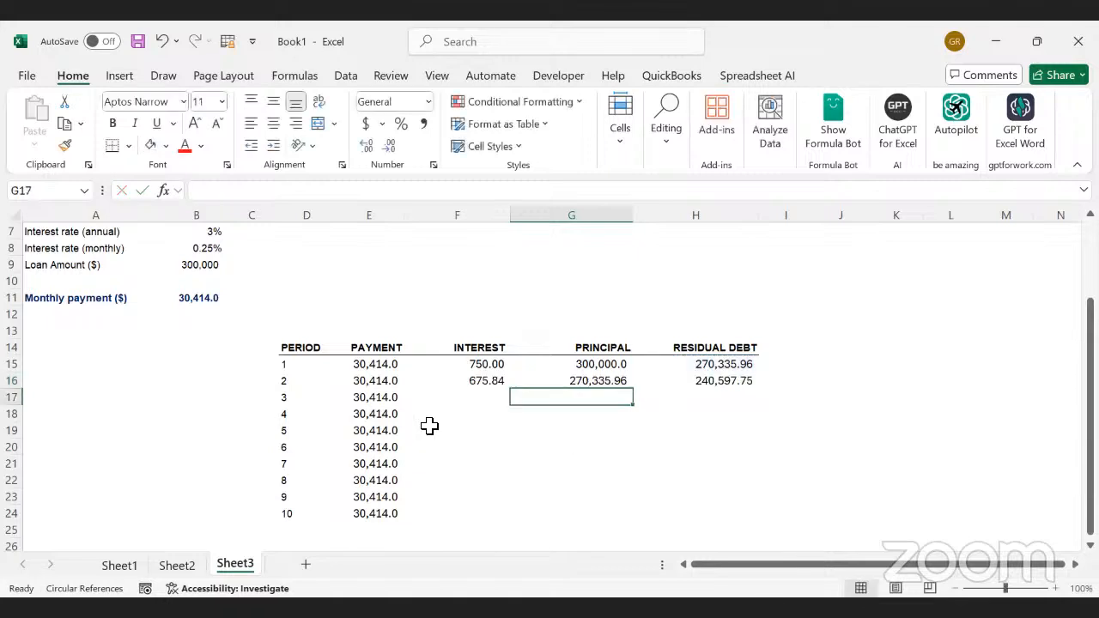
Try to fill the period 2 interest, principal and residual debt formulas down to the remaining periods
left_click(501, 381)
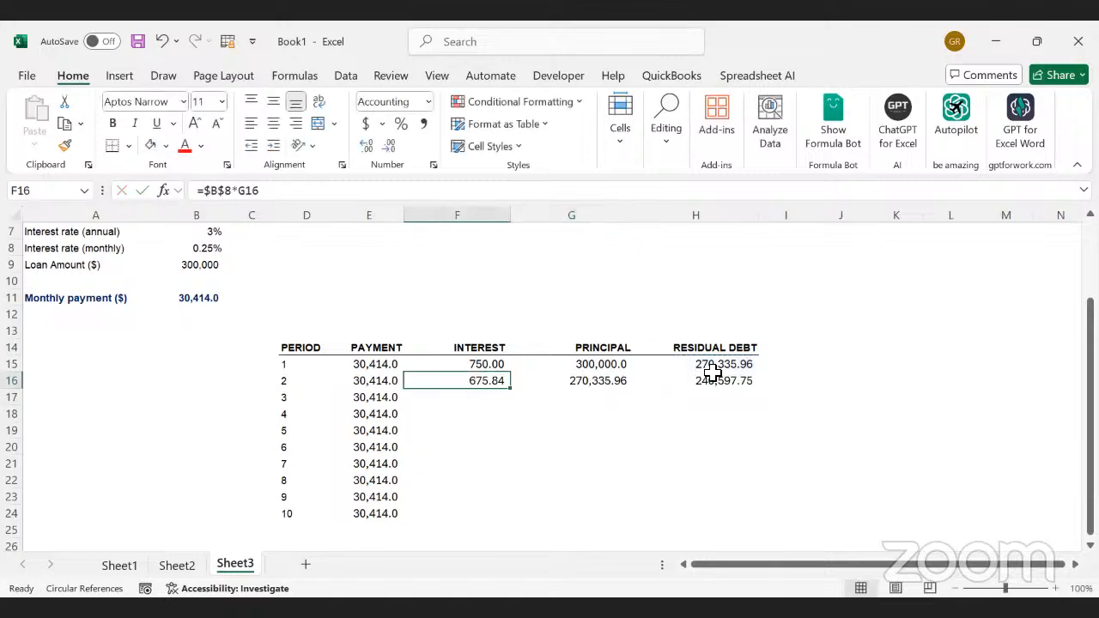
left_click(712, 369)
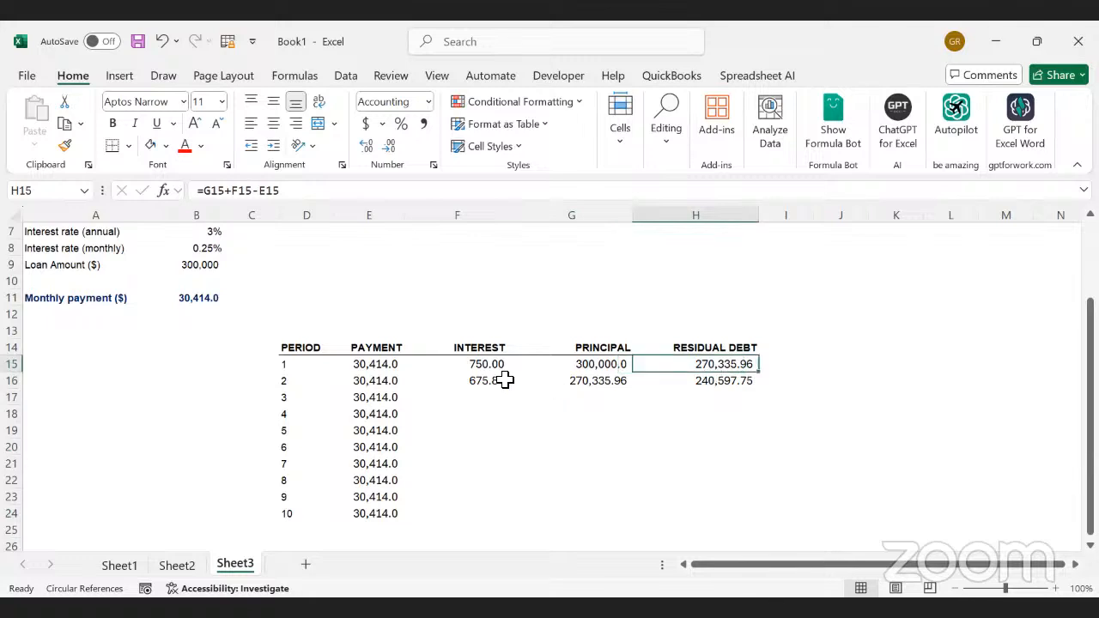
left_click_drag(505, 381, 662, 372)
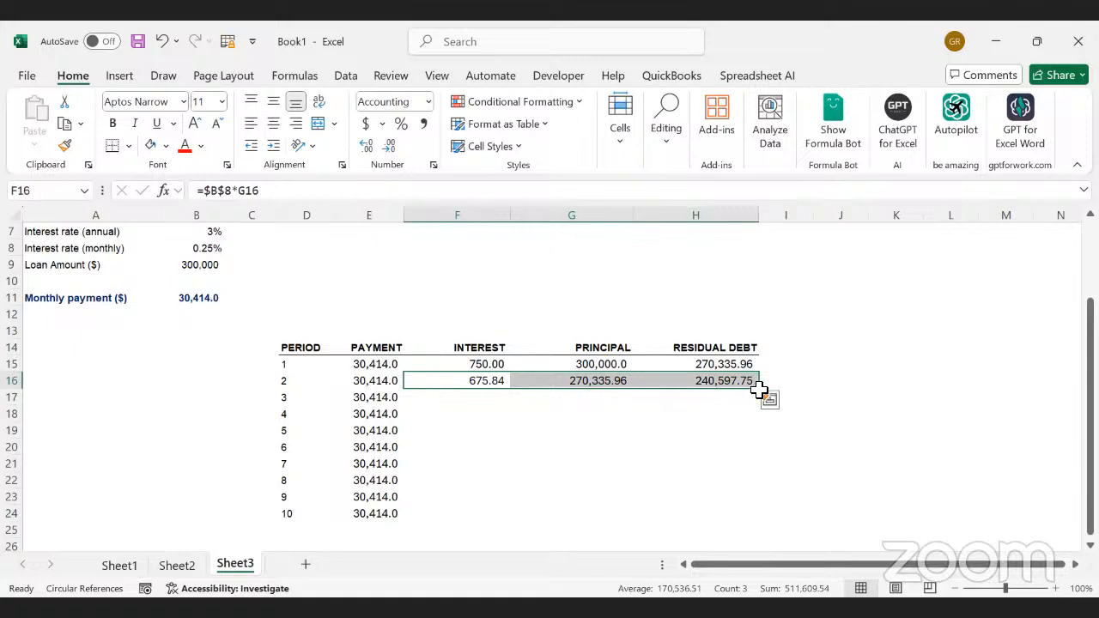
double_click(757, 387)
left_click(812, 380)
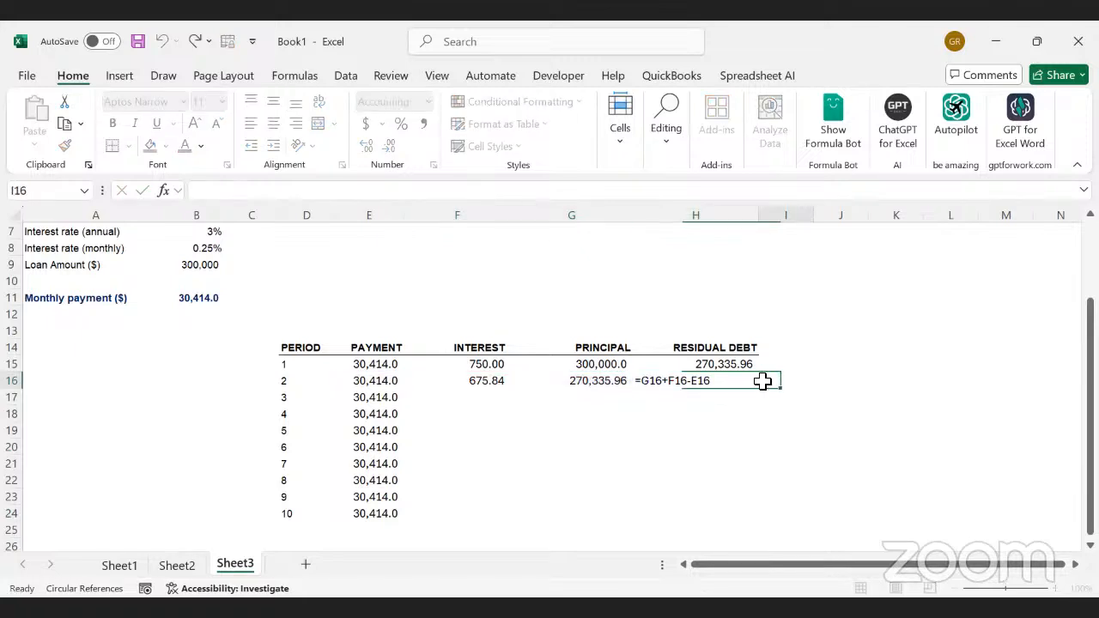
left_click_drag(481, 381, 711, 381)
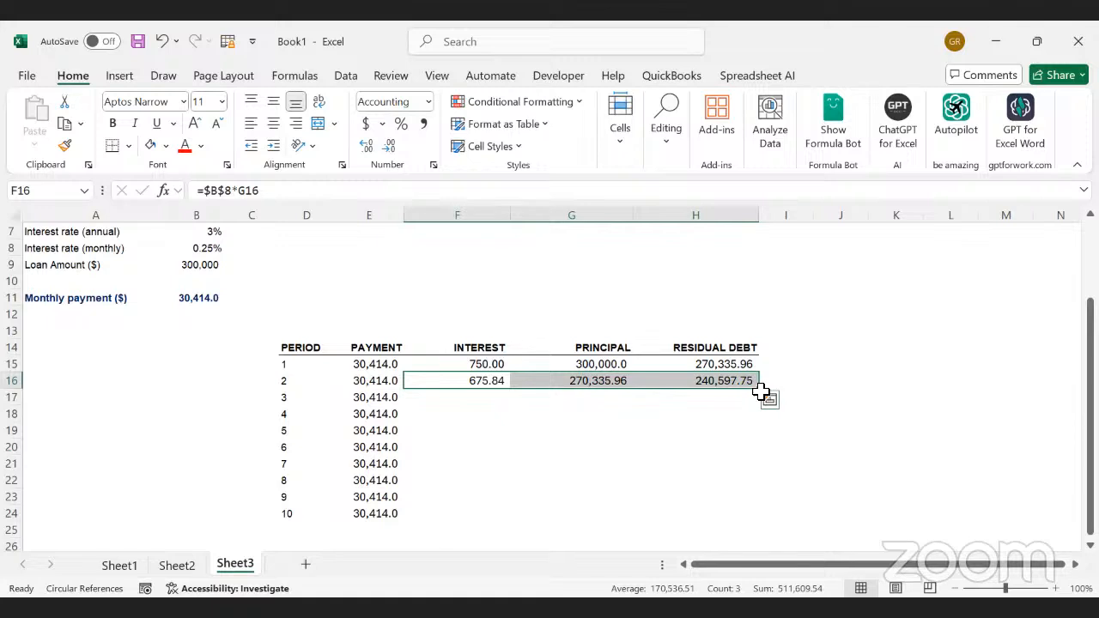
left_click_drag(763, 391, 764, 394)
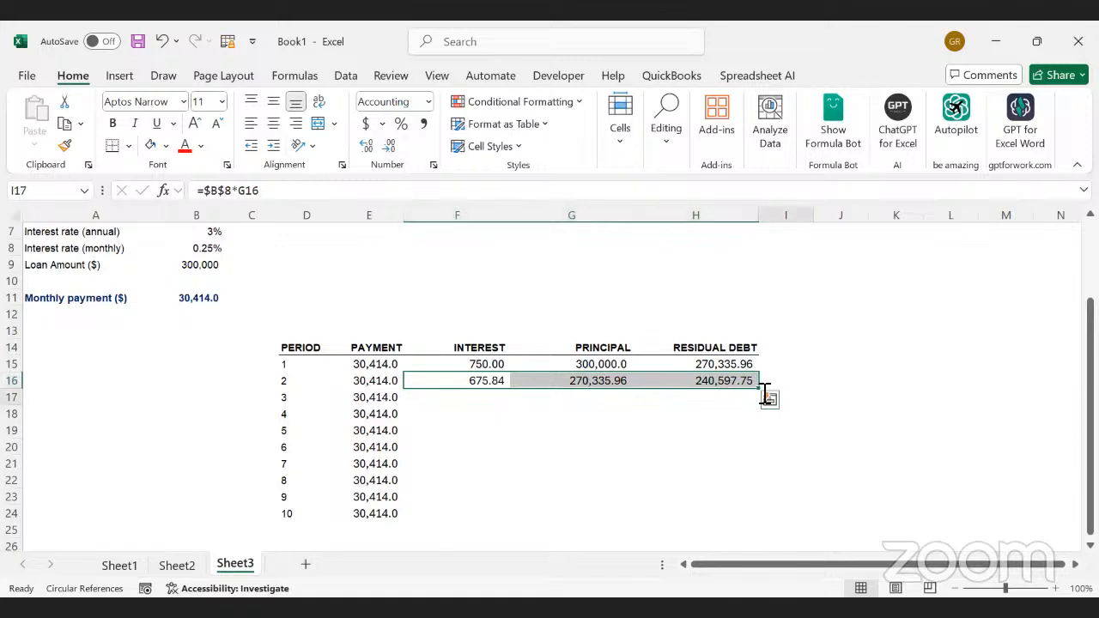
double_click(726, 380)
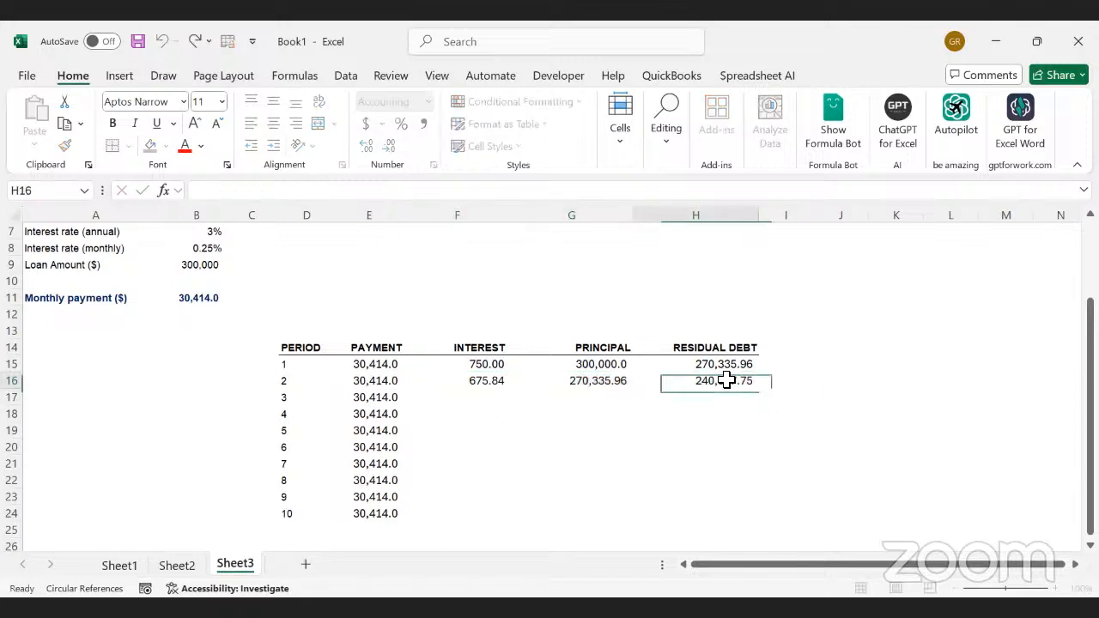
key("Escape")
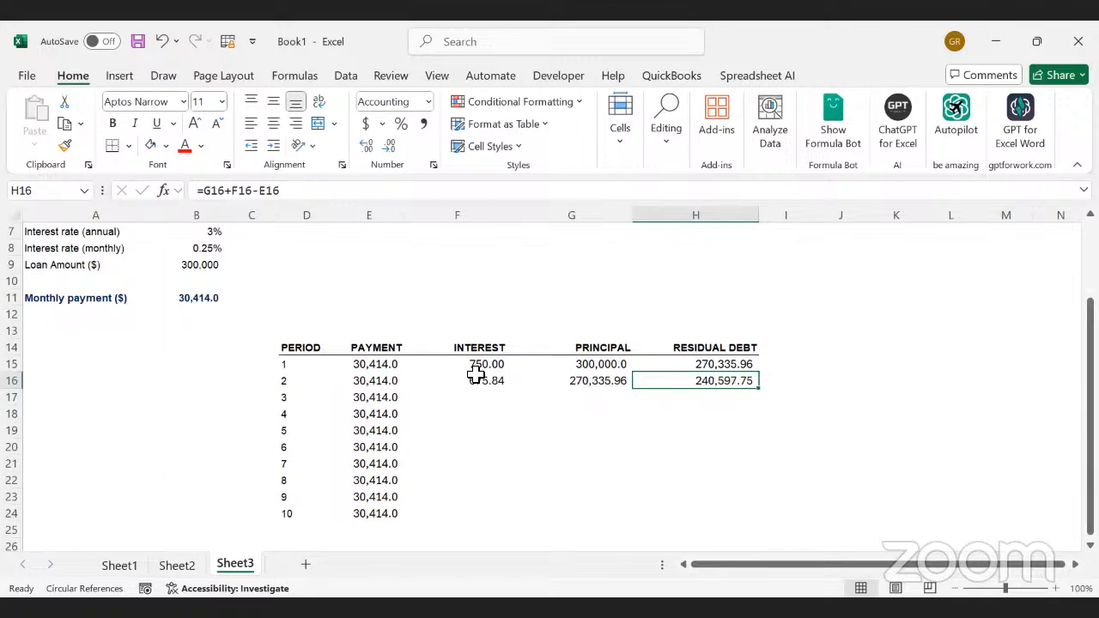
left_click_drag(482, 378, 717, 370)
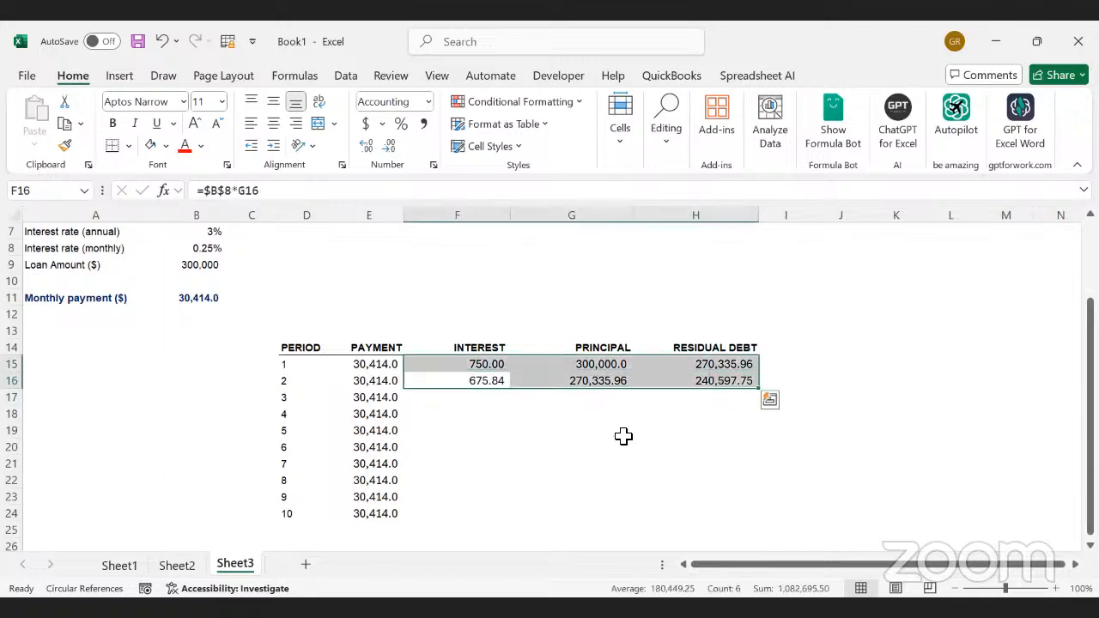
left_click(624, 436)
left_click_drag(481, 387, 761, 393)
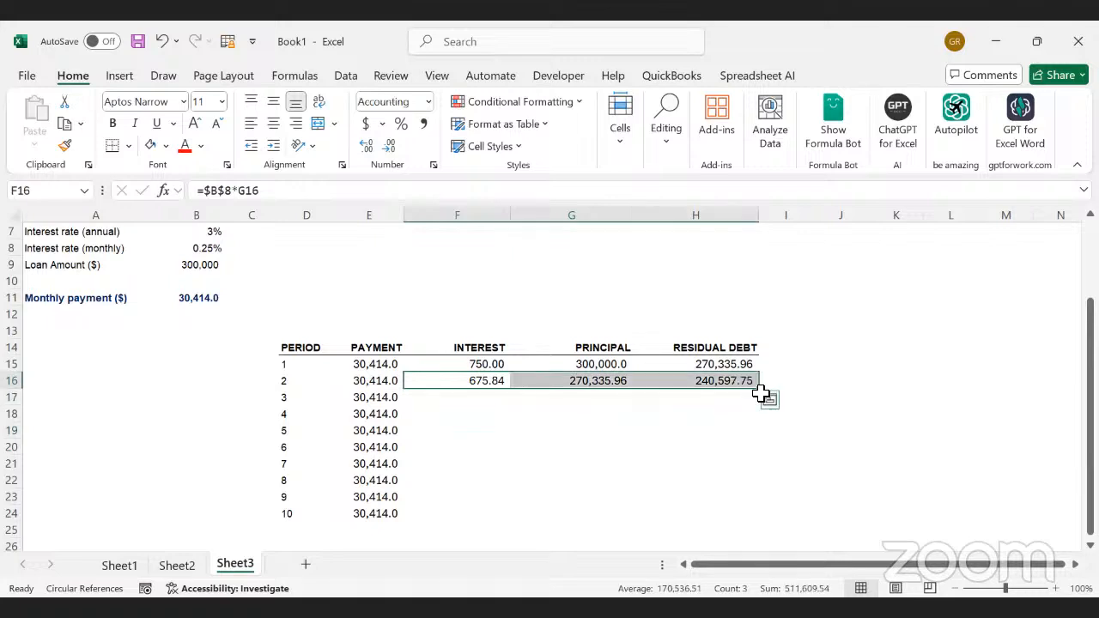
left_click(761, 394)
left_click_drag(475, 387, 755, 389)
left_click(762, 388)
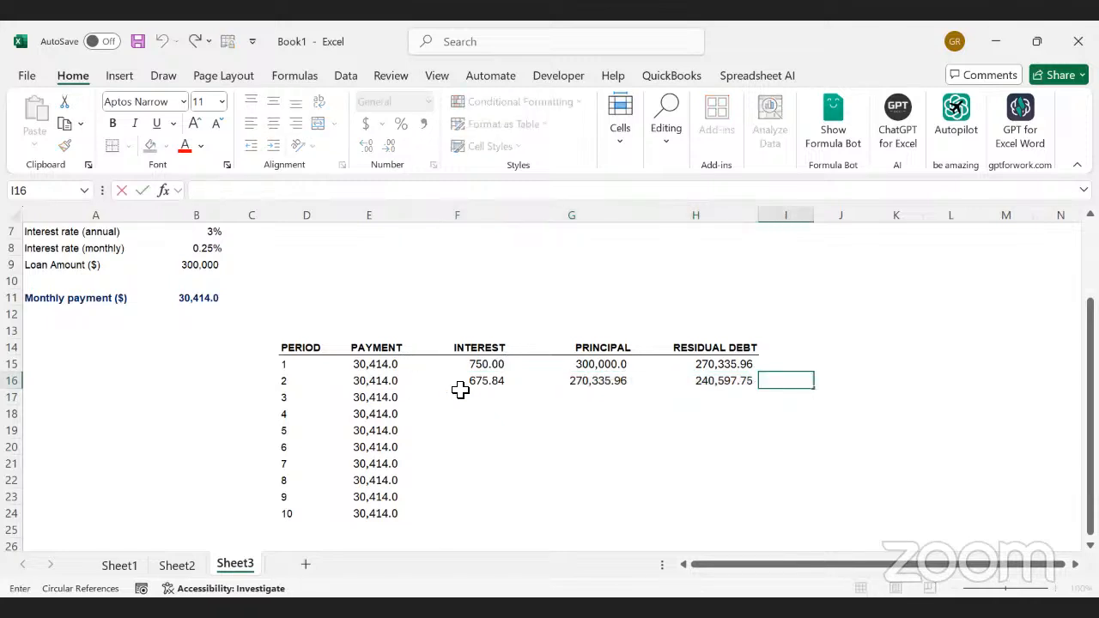
left_click_drag(462, 391, 744, 387)
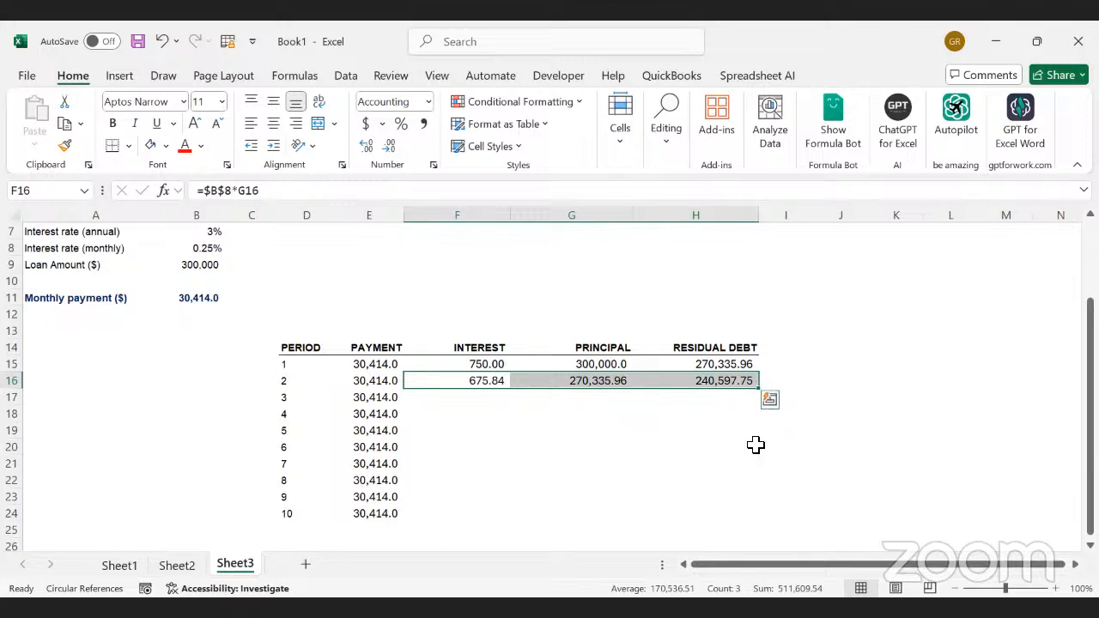
left_click_drag(783, 381, 700, 446)
Copy the period 2 formulas in F16:H16 and paste them as Formulas only into F17:H24 for periods 3 to 10
left_click_drag(480, 380, 734, 380)
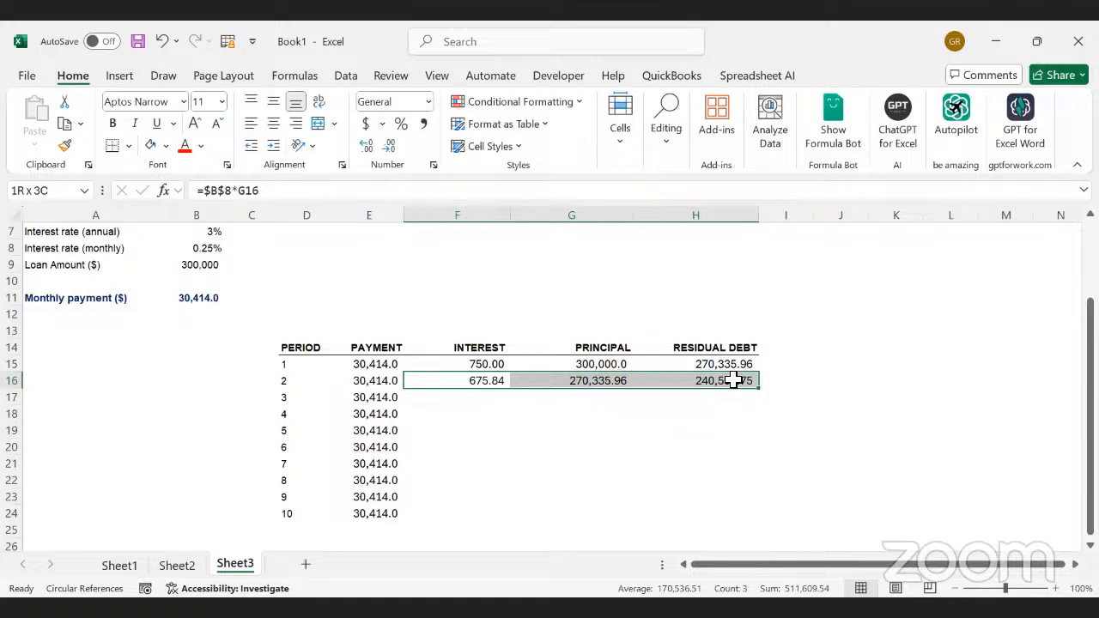
left_click_drag(734, 381, 734, 380)
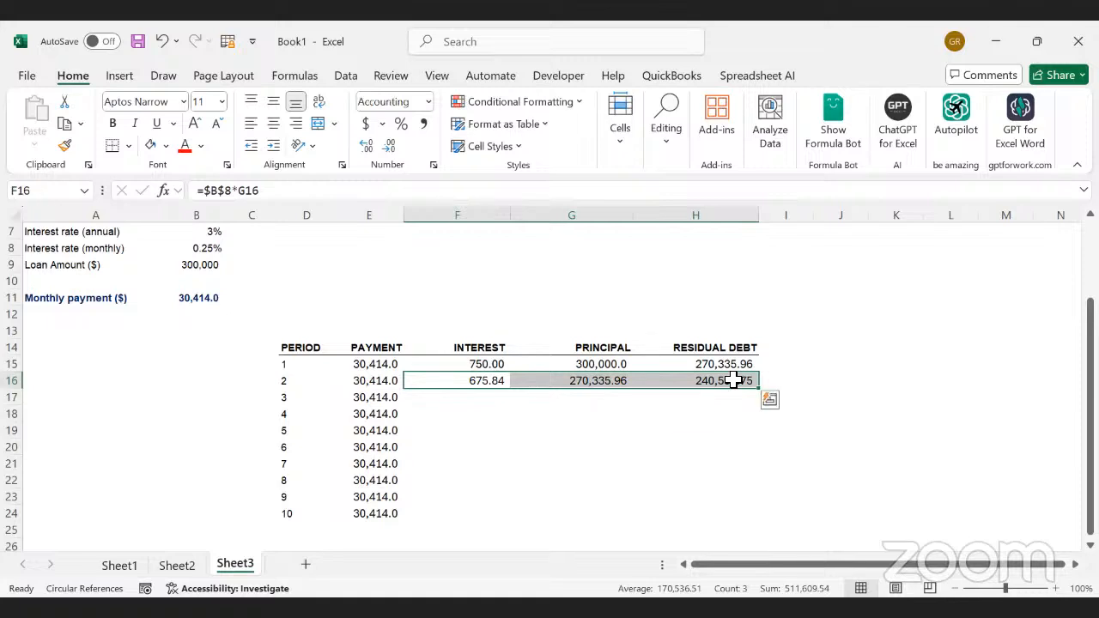
key("ctrl+c")
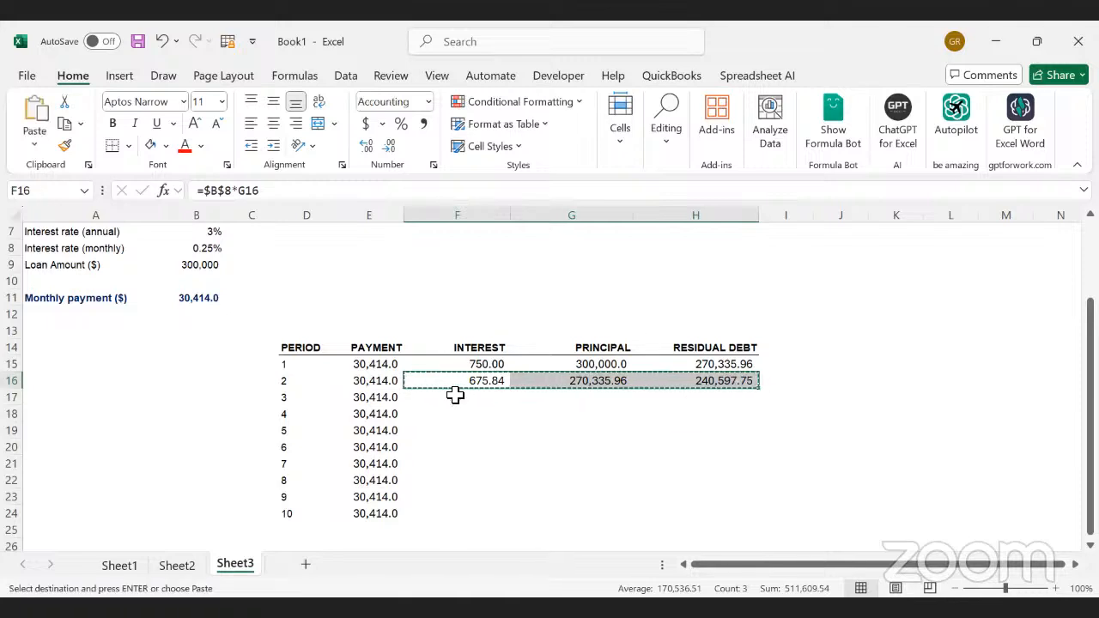
left_click_drag(455, 394, 718, 513)
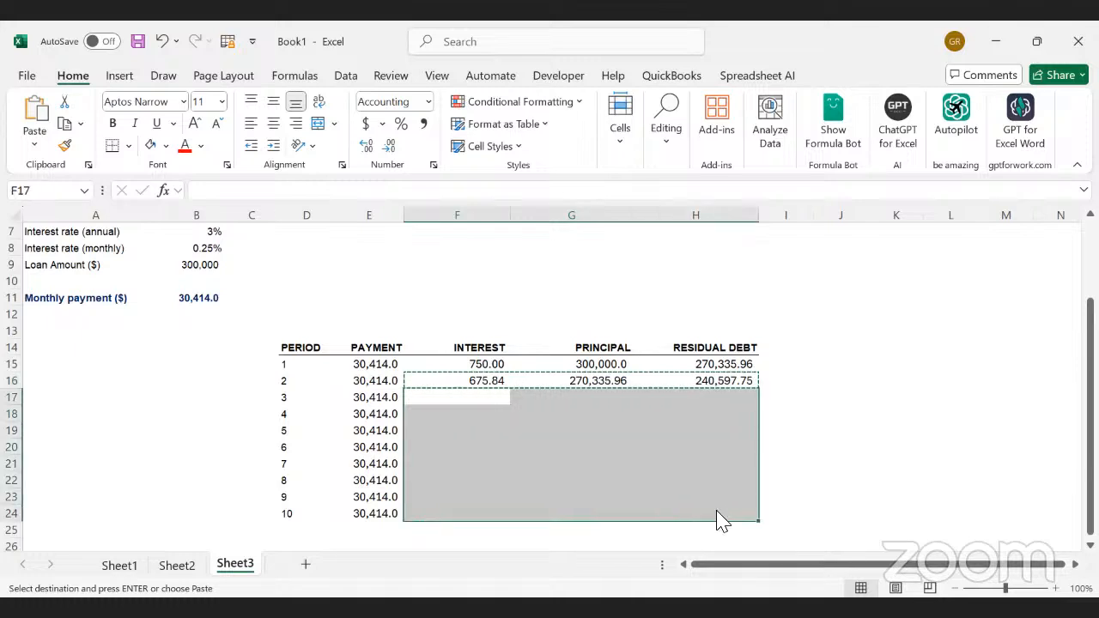
key("ctrl+alt+v")
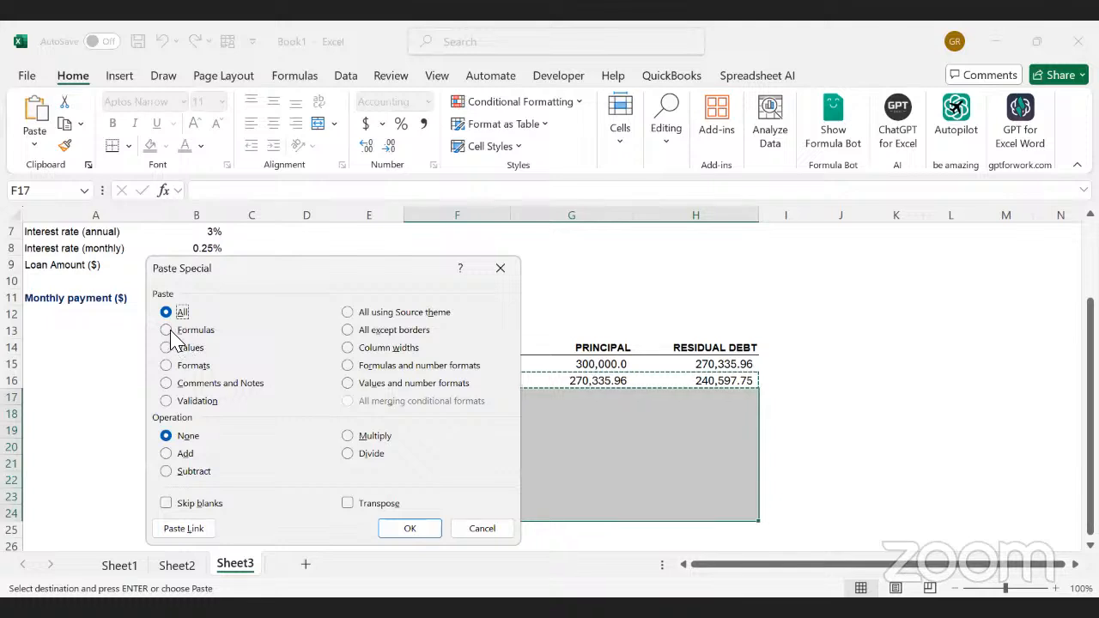
key("f")
left_click(411, 537)
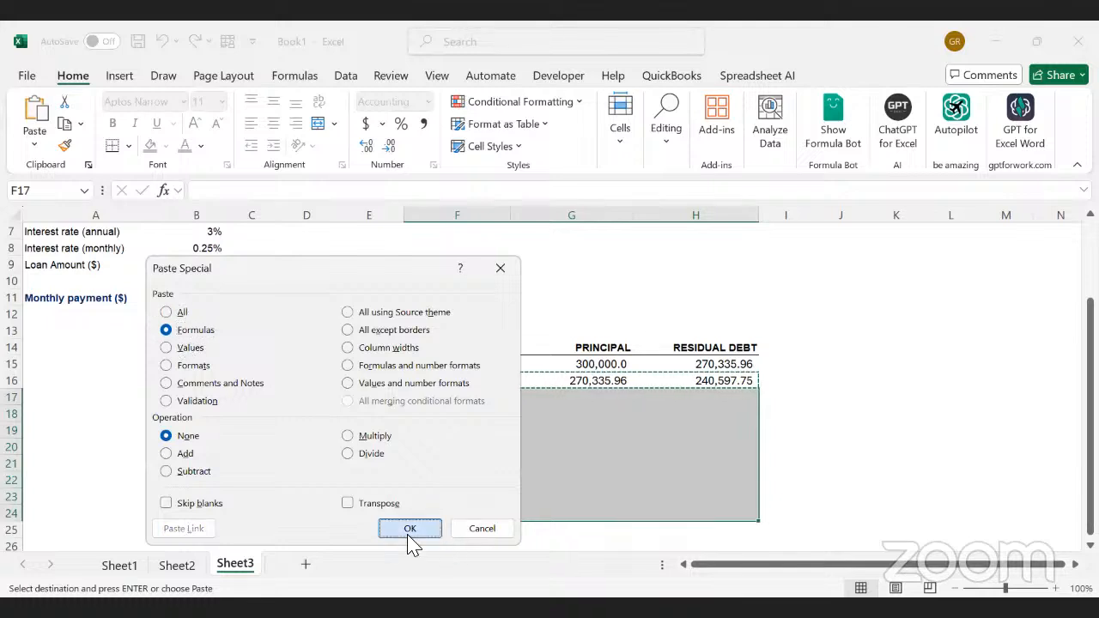
Apply the comma number style to the period 10 residual debt in H24
left_click(913, 414)
left_click(716, 526)
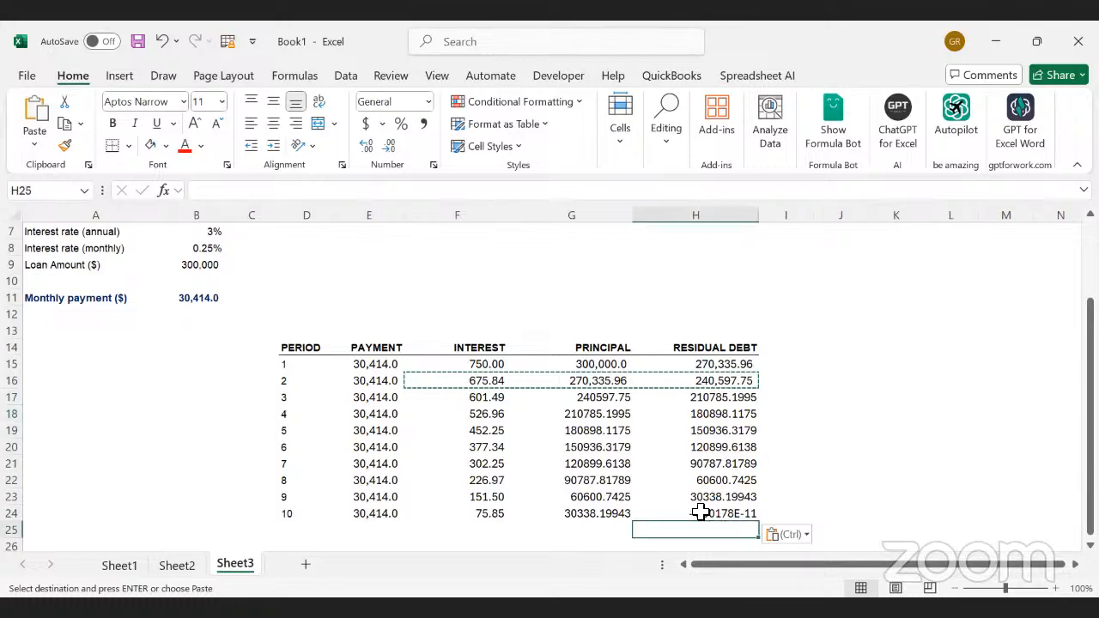
left_click(701, 513)
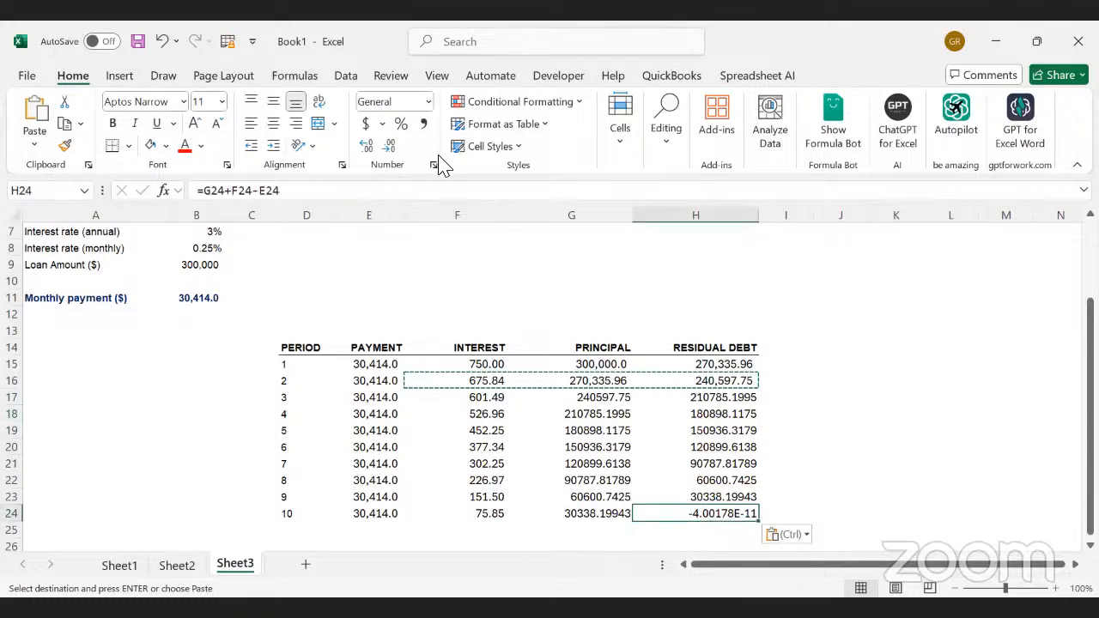
key("Escape")
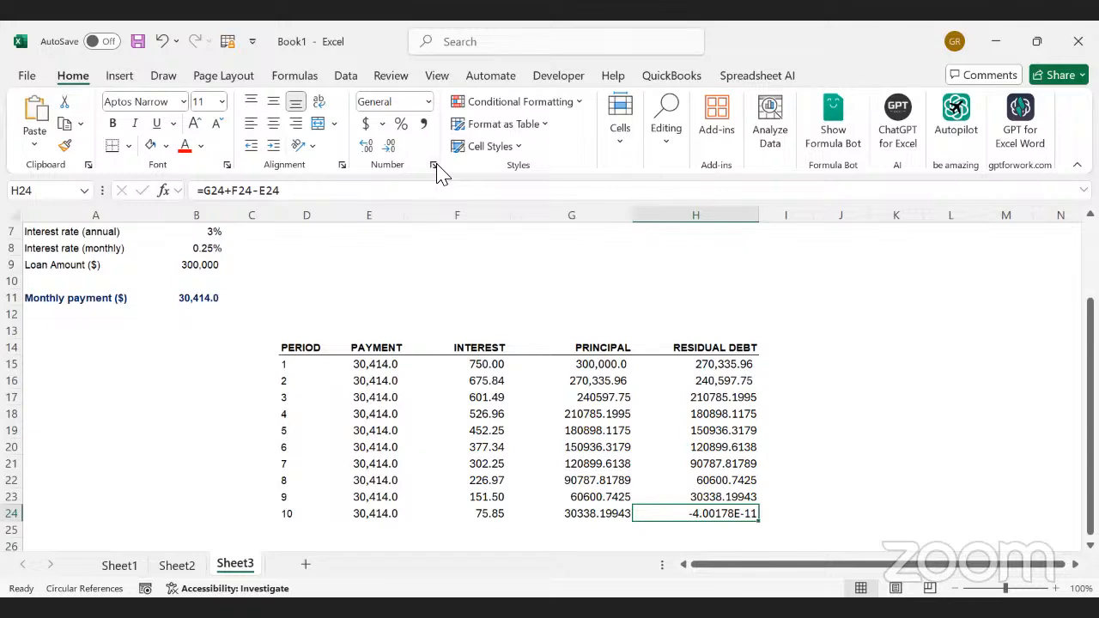
left_click(435, 165)
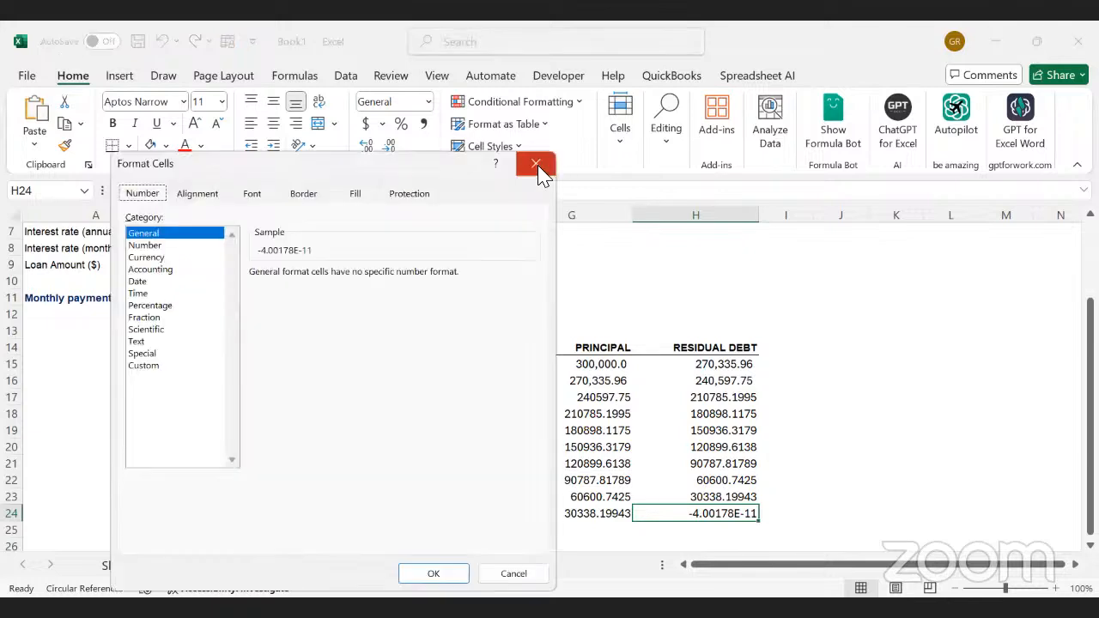
left_click(536, 165)
left_click(424, 126)
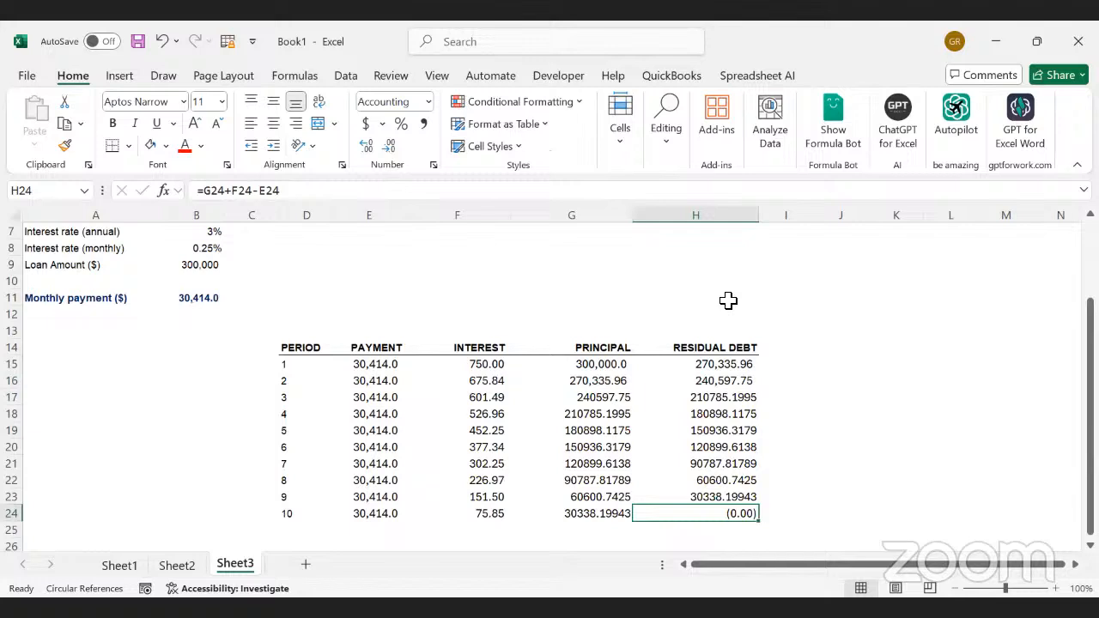
Apply the comma number style to the entire RESIDUAL DEBT column H and PRINCIPAL column G
left_click(710, 216)
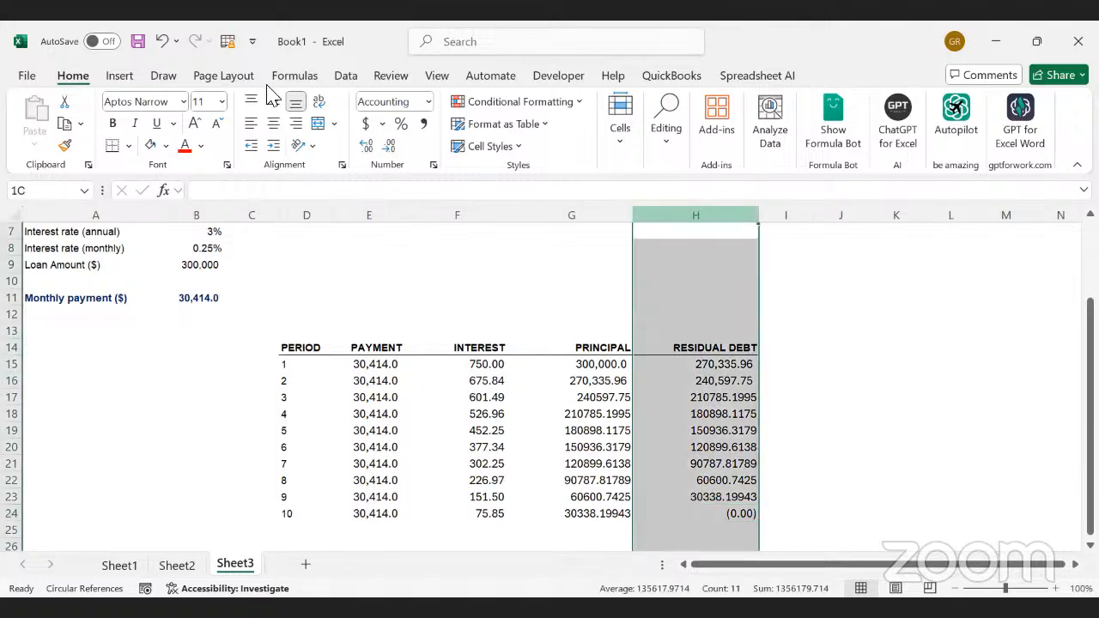
left_click(424, 125)
left_click(787, 346)
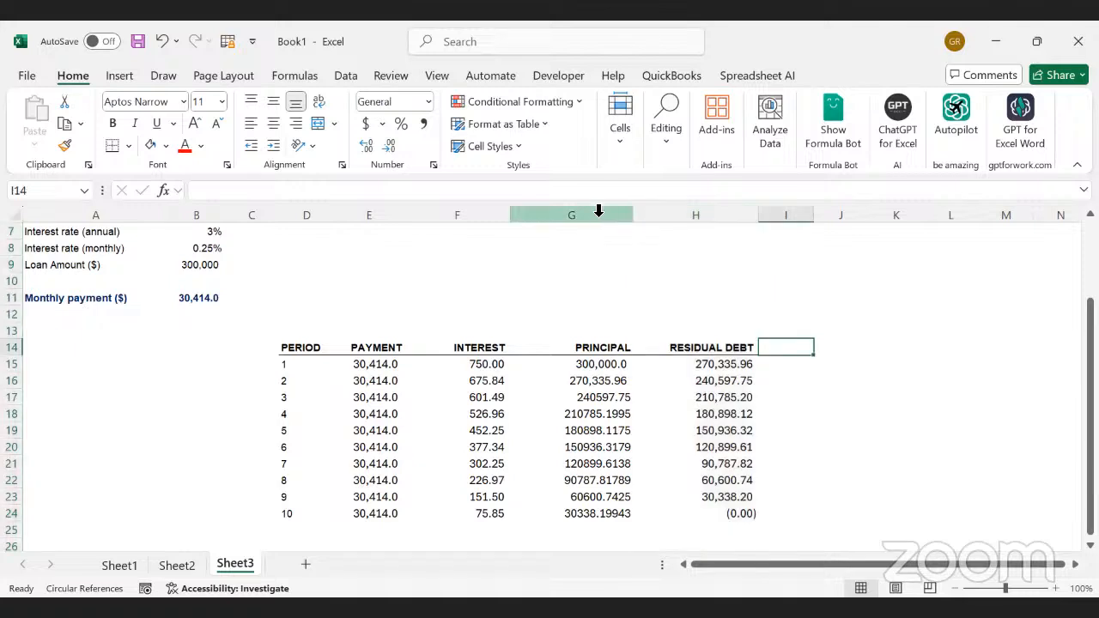
left_click(595, 219)
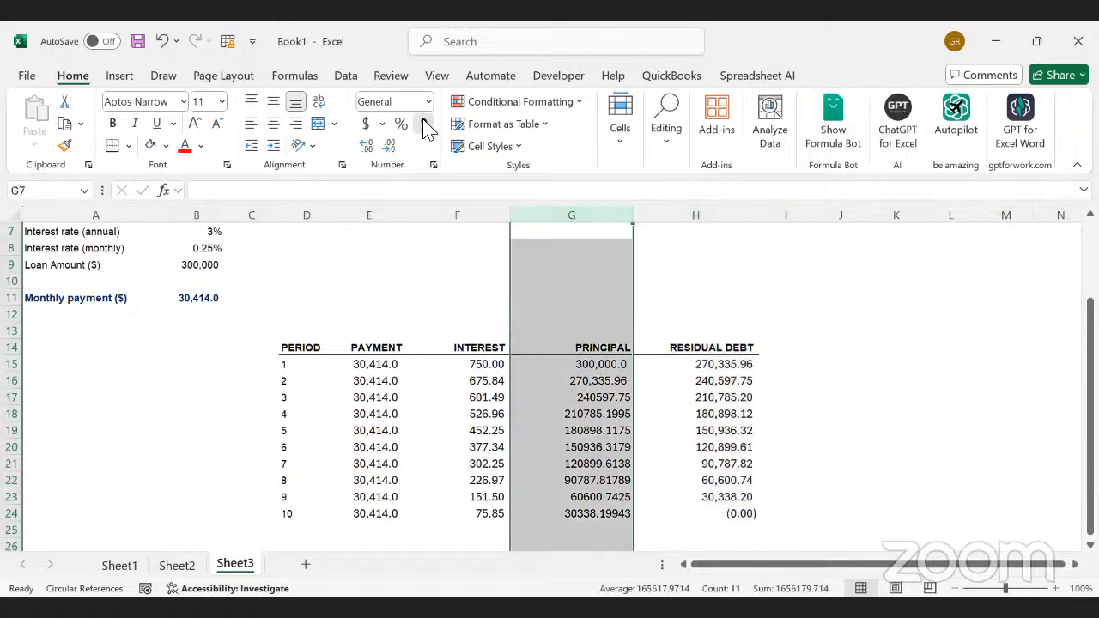
left_click(423, 125)
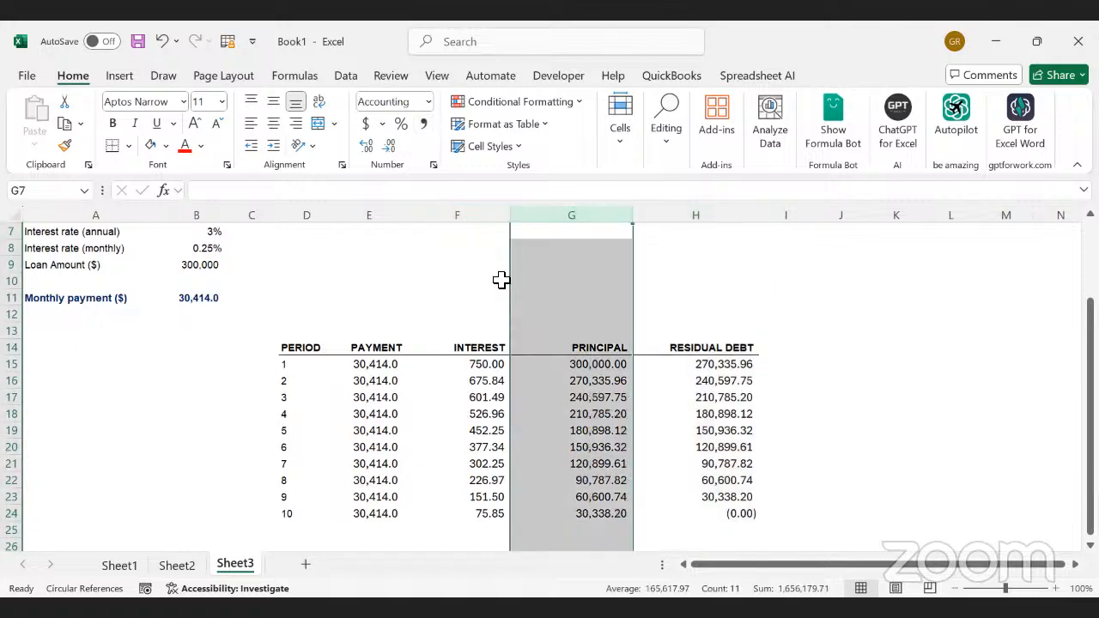
left_click(774, 396)
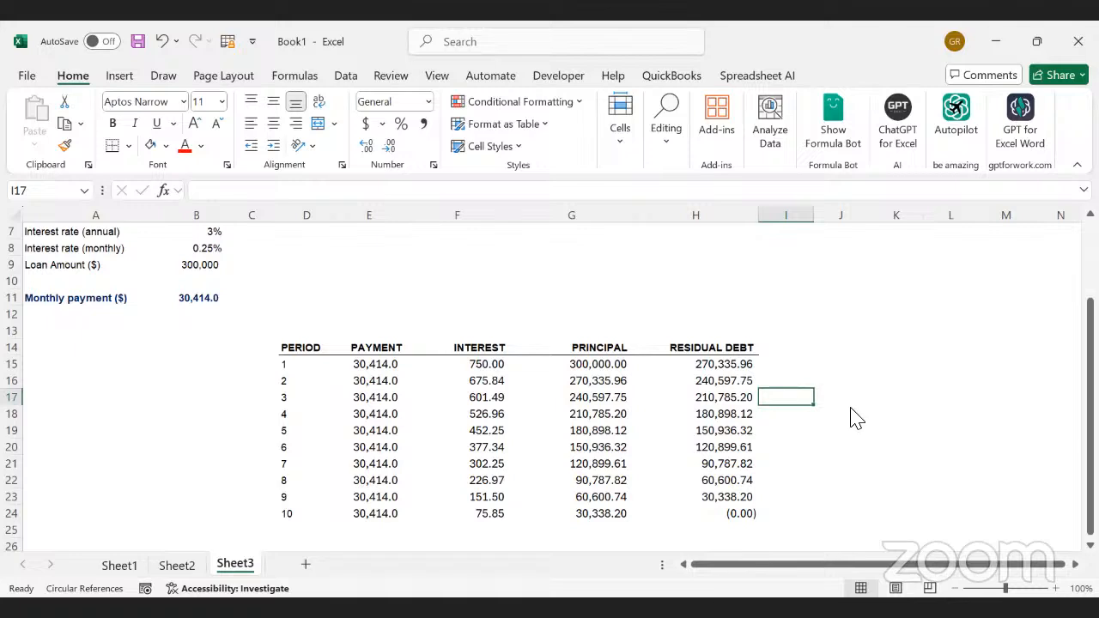
left_click(197, 301)
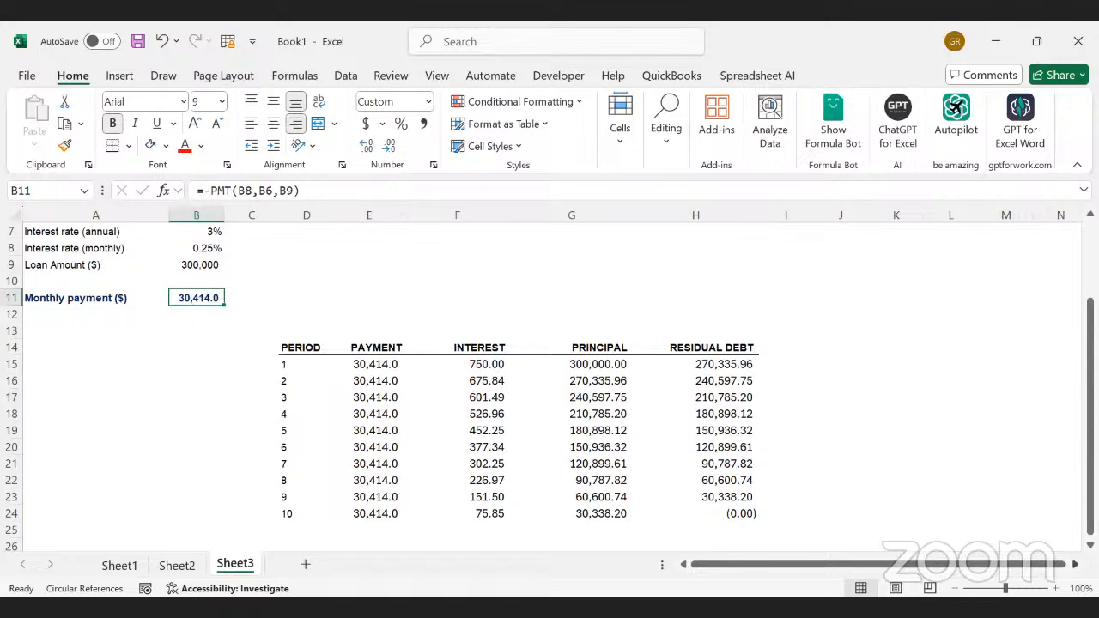
scroll(430, 421, "right", 2)
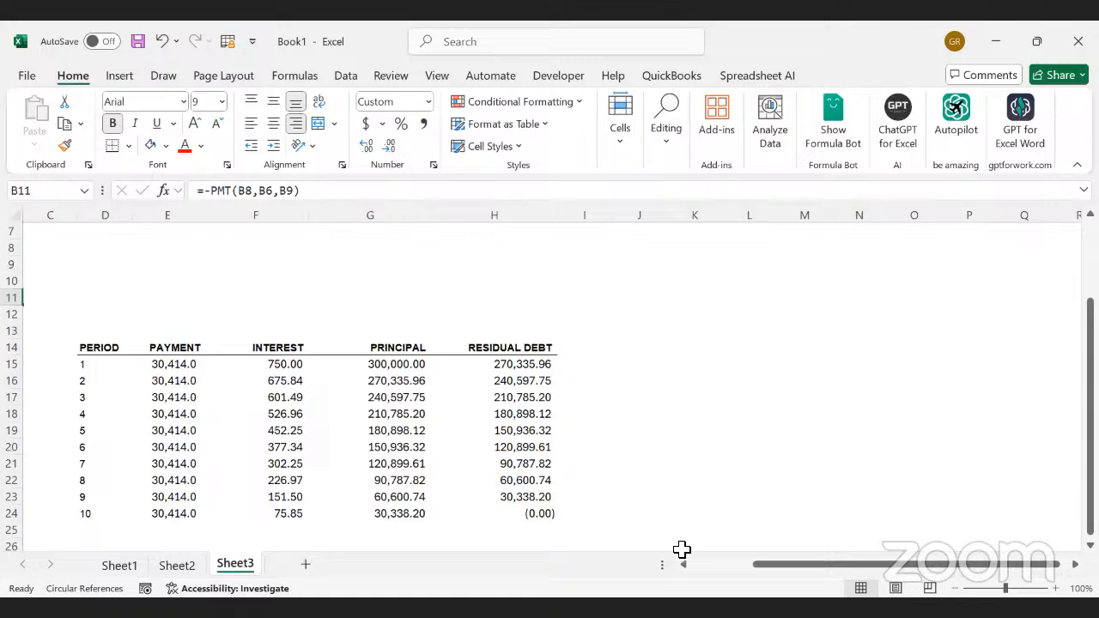
scroll(684, 558, "left", 1)
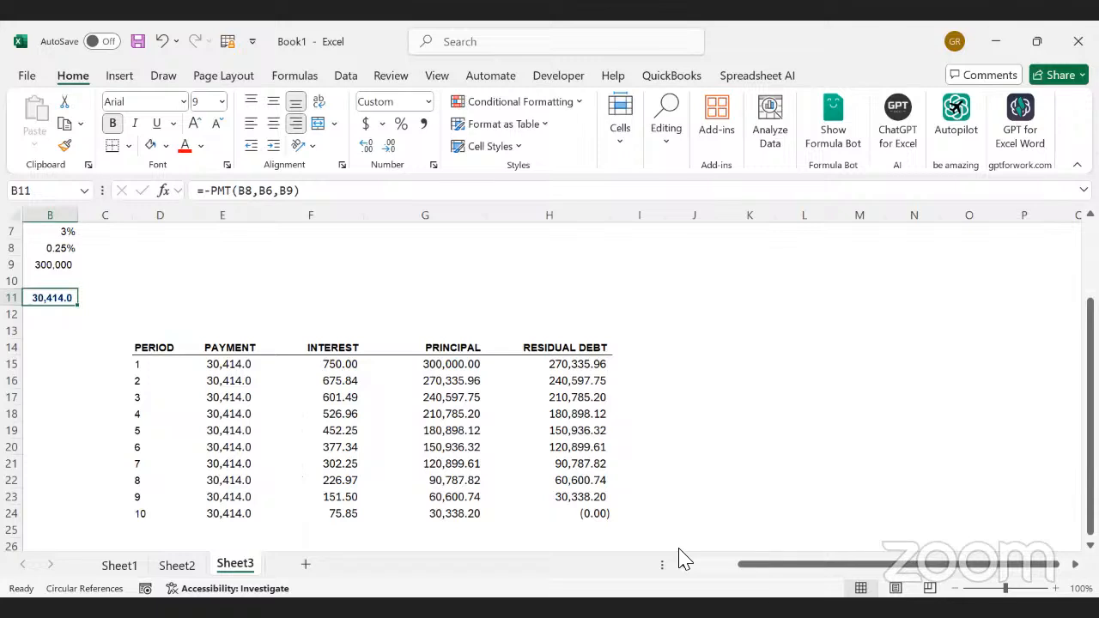
scroll(684, 558, "left", 1)
Enter the title SCENARIO LOAN AMORTIZATION in F9 above the amortization table
left_click(430, 265)
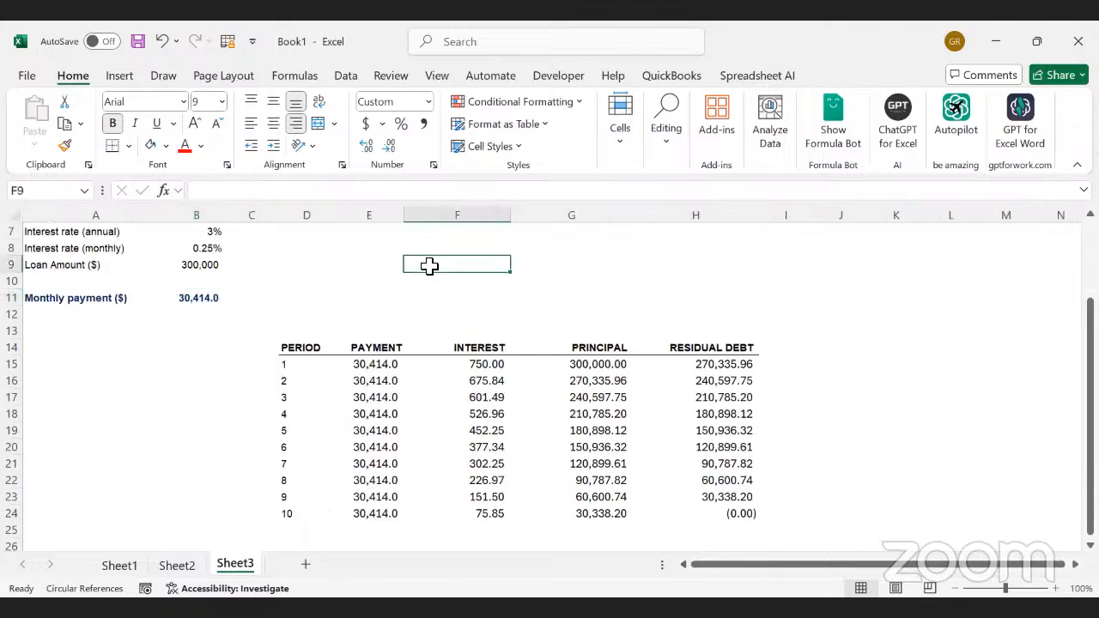
type("SCENA")
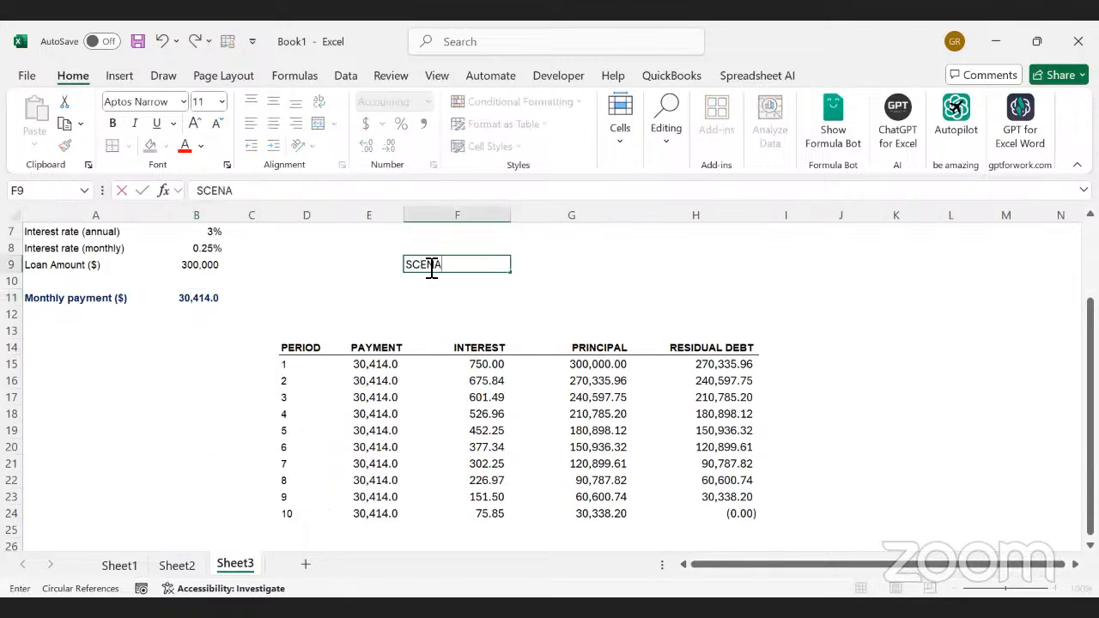
type("RIO LOAN A")
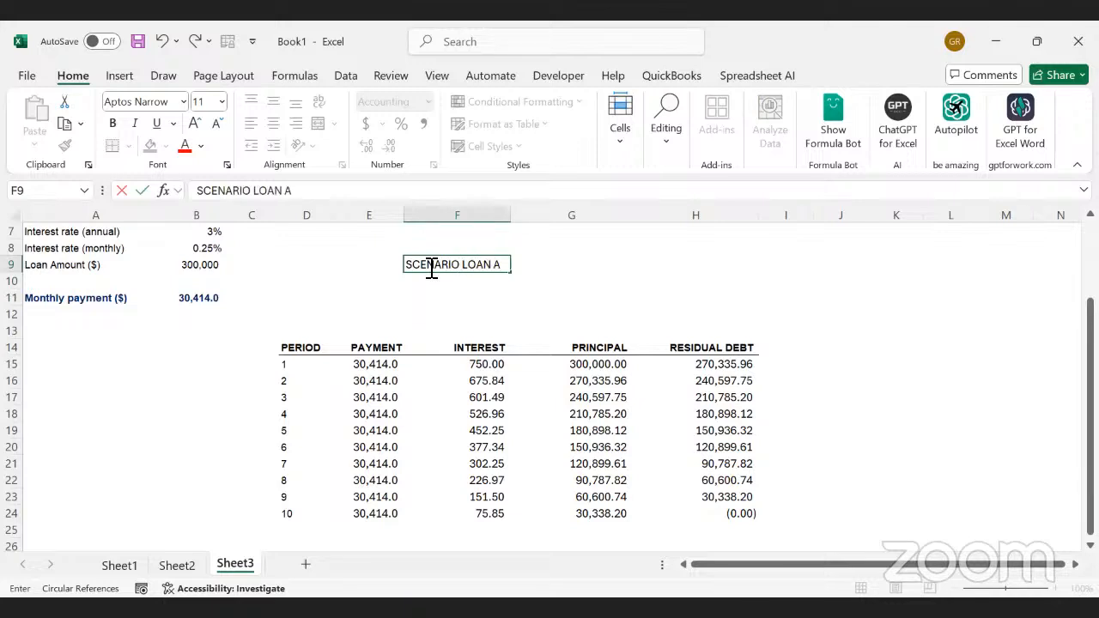
type("MORTIZAT")
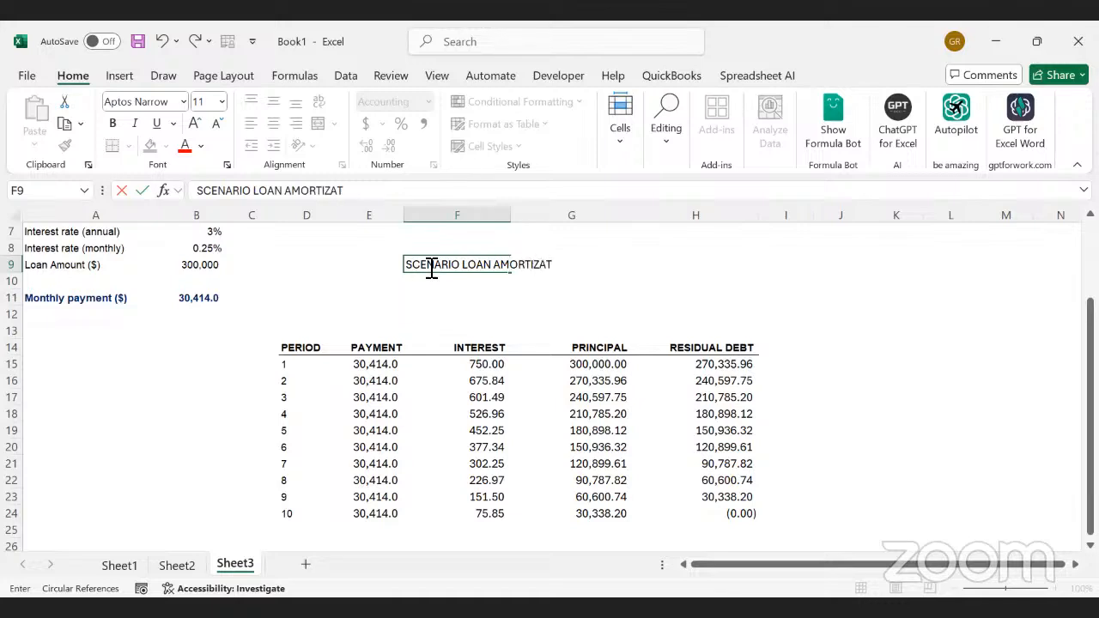
type("ION")
left_click(829, 311)
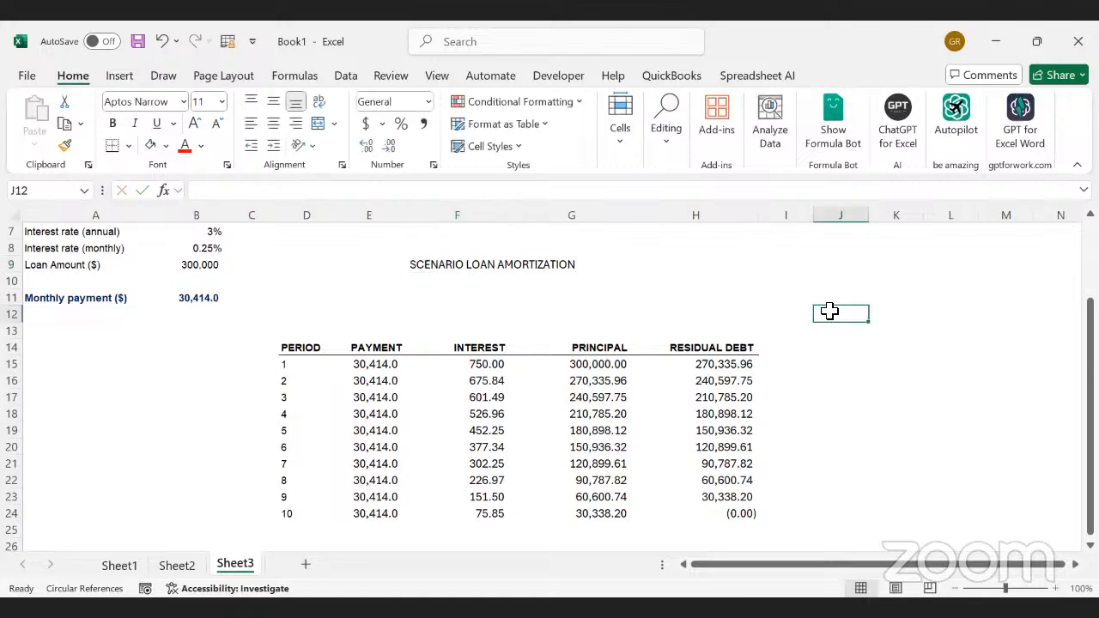
left_click(784, 333)
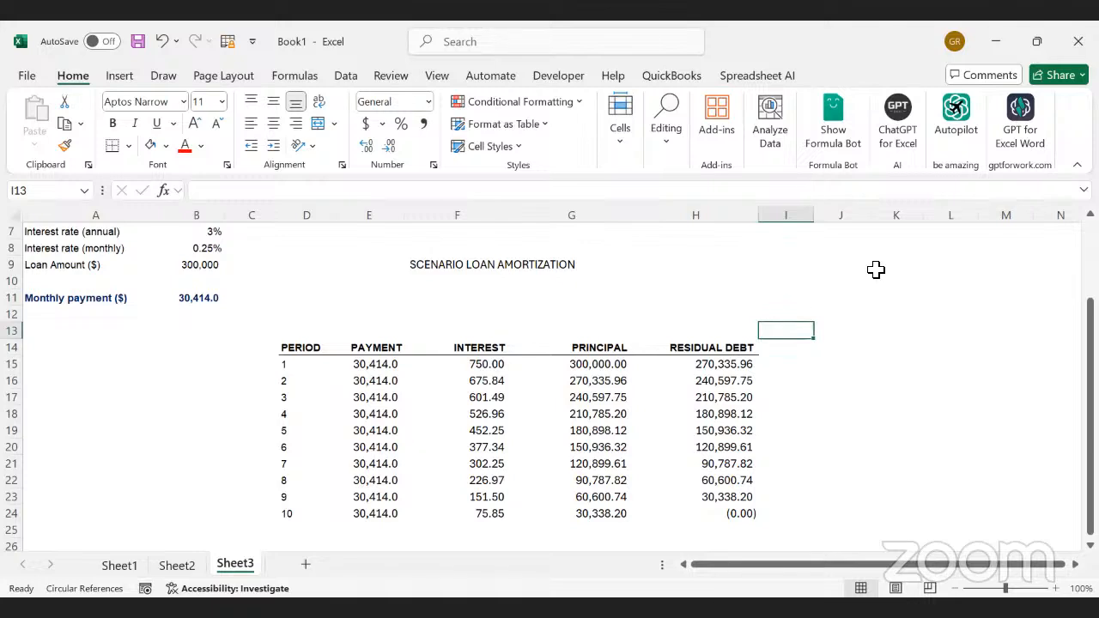
Enter the heading SCENARIOS in J8, beside the loan amortization schedule
double_click(841, 273)
key("Up")
key("Up")
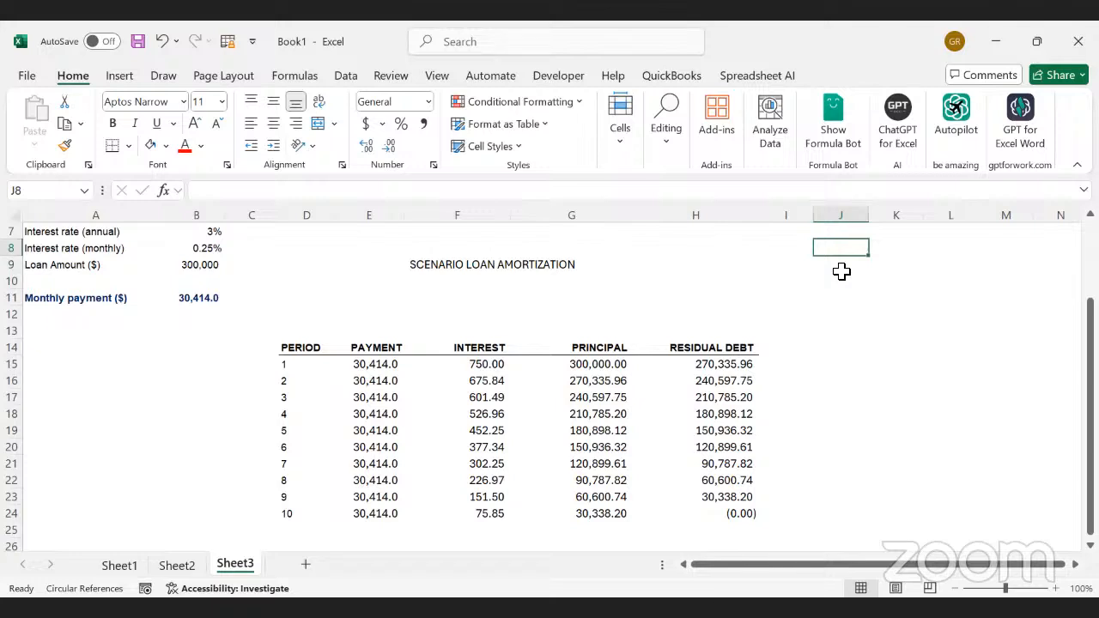
type("SCE")
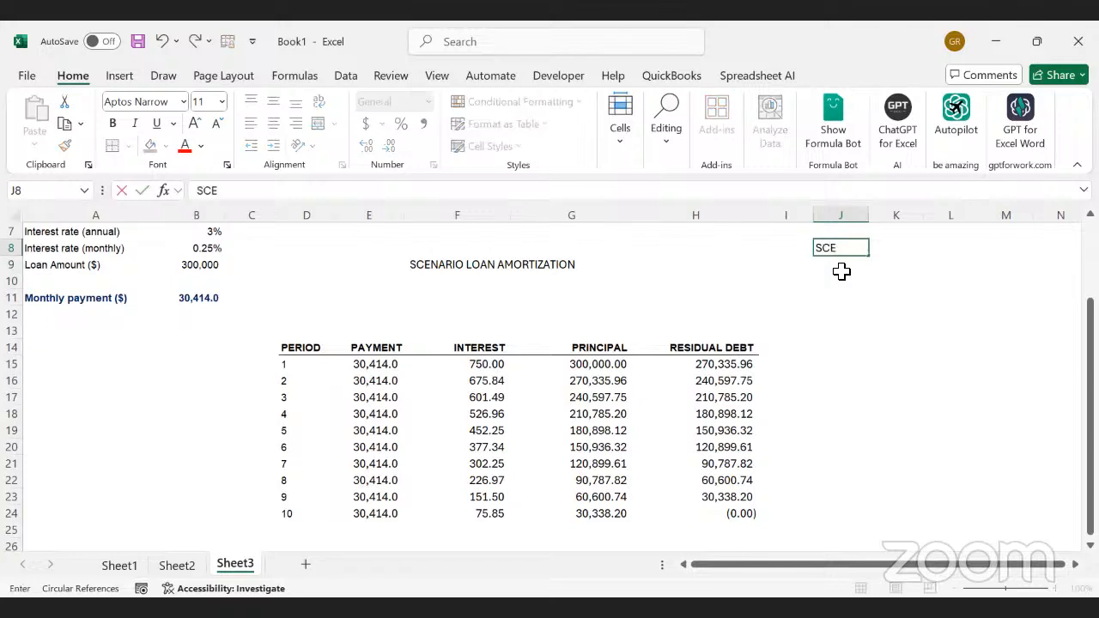
type("NA")
type("RIES")
key("BackSpace")
key("BackSpace")
type("OS")
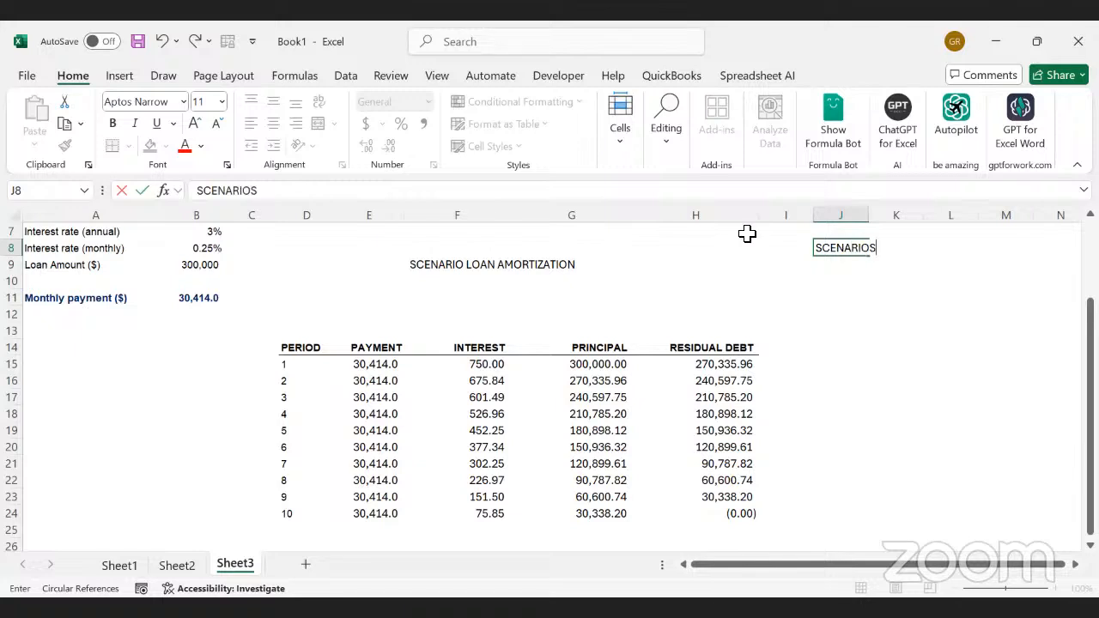
key("Return")
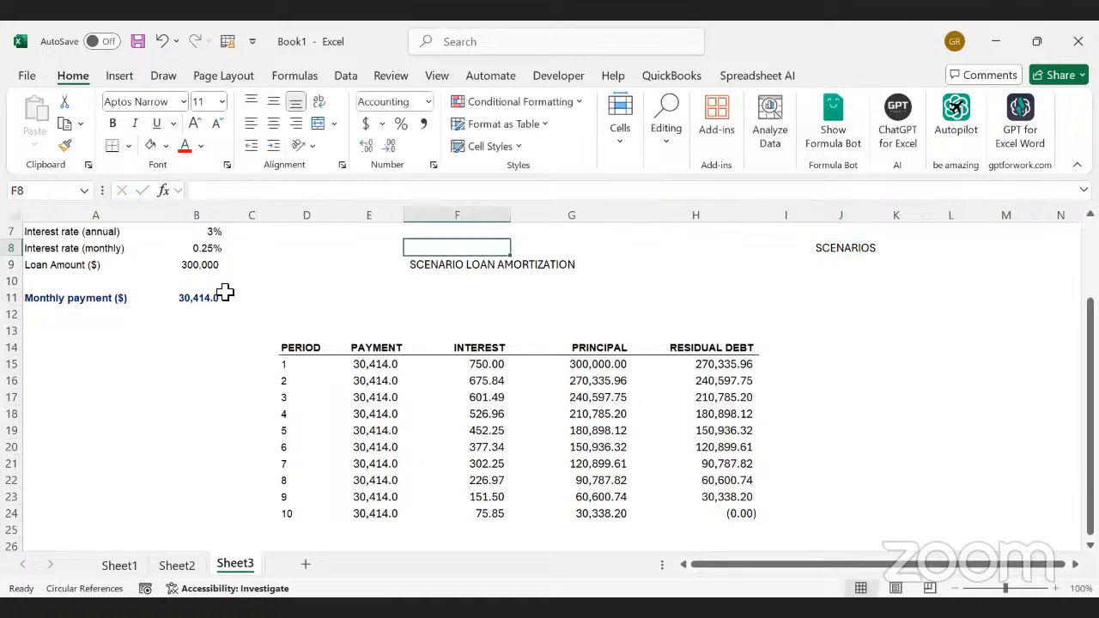
left_click(202, 261)
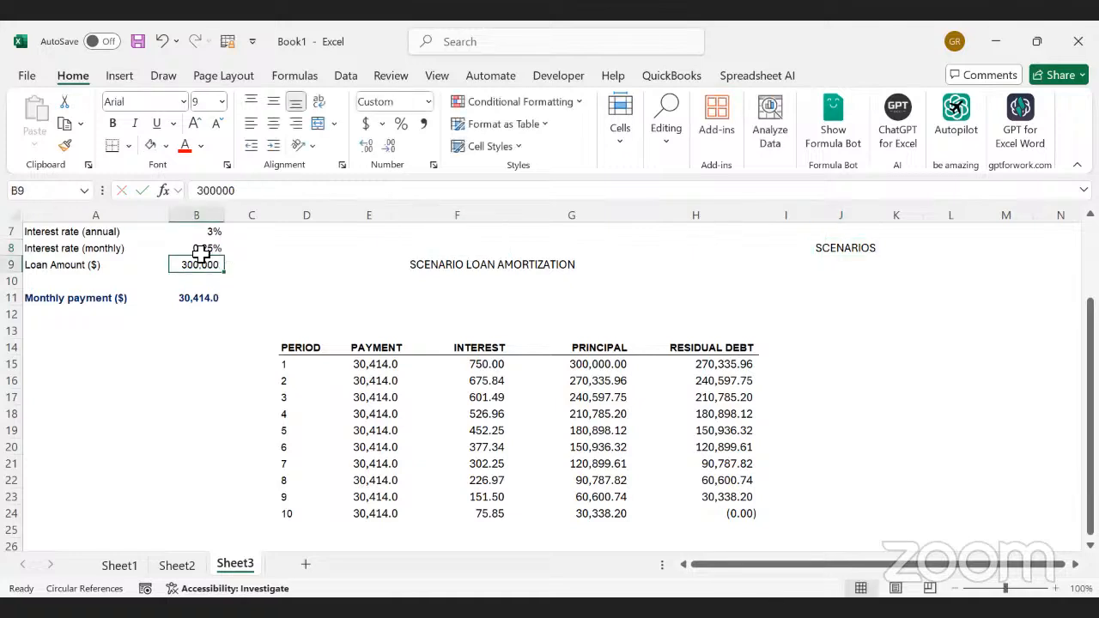
left_click(201, 250)
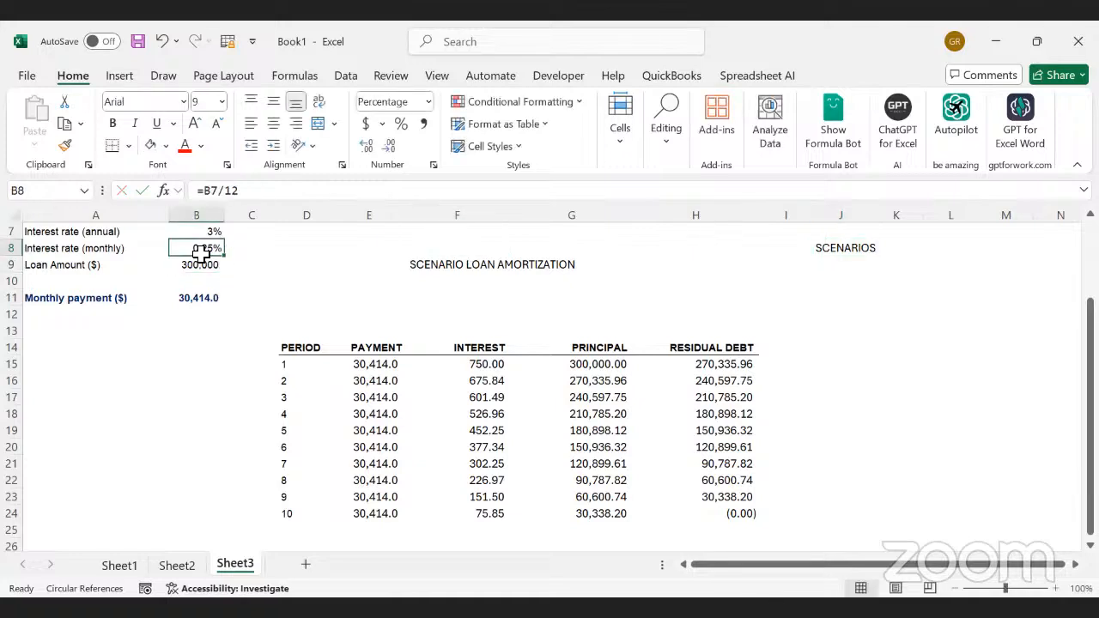
left_click(359, 366)
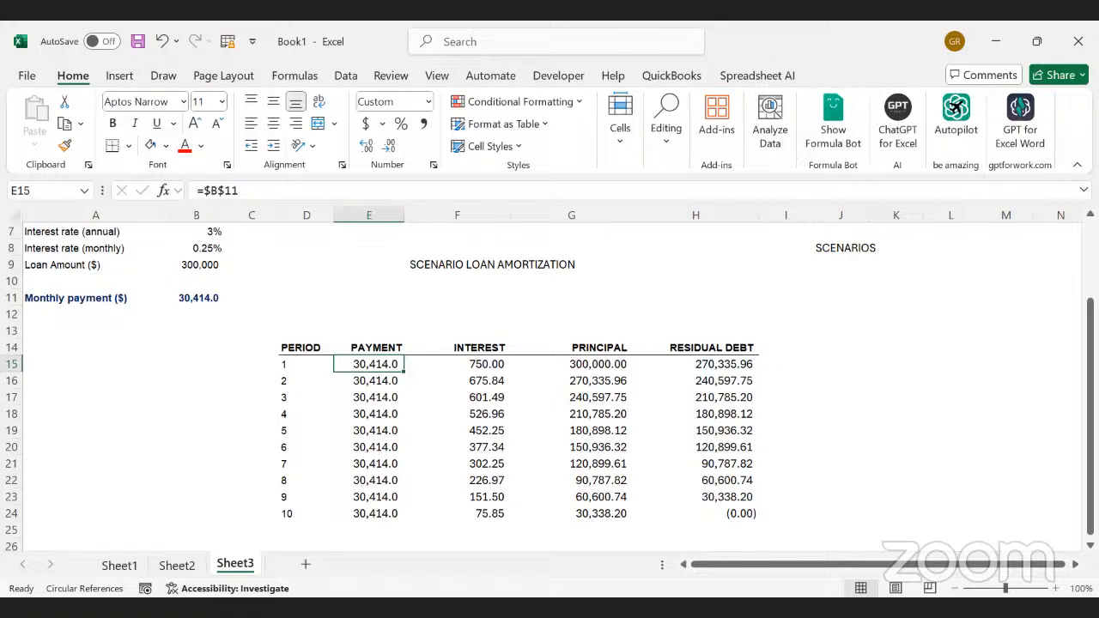
scroll(549, 378, "up", 2)
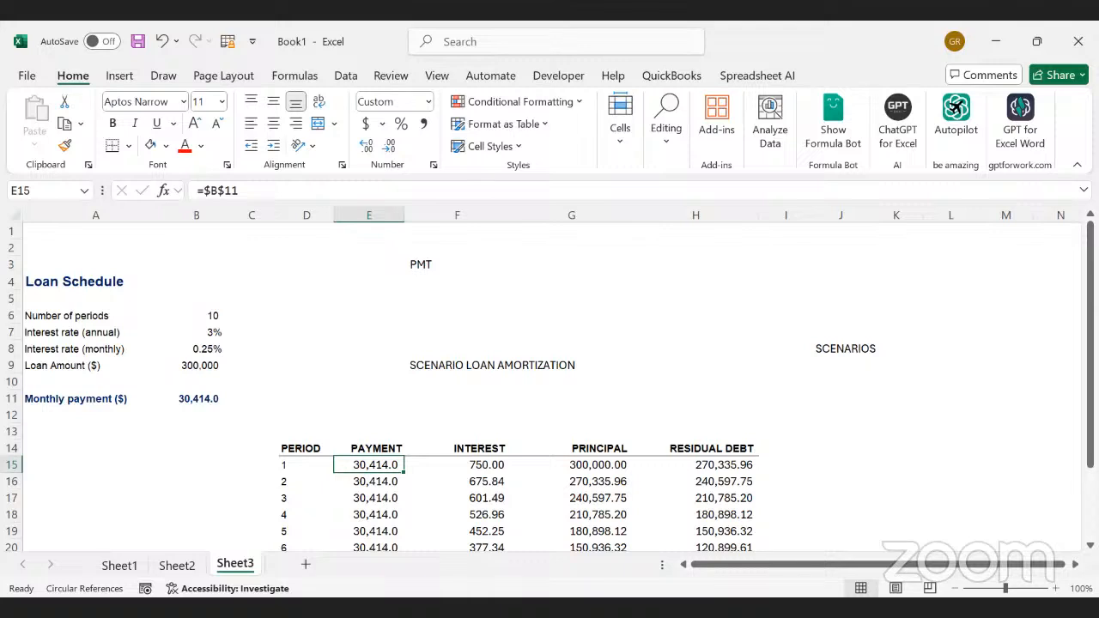
left_click_drag(40, 291, 221, 386)
left_click(848, 452)
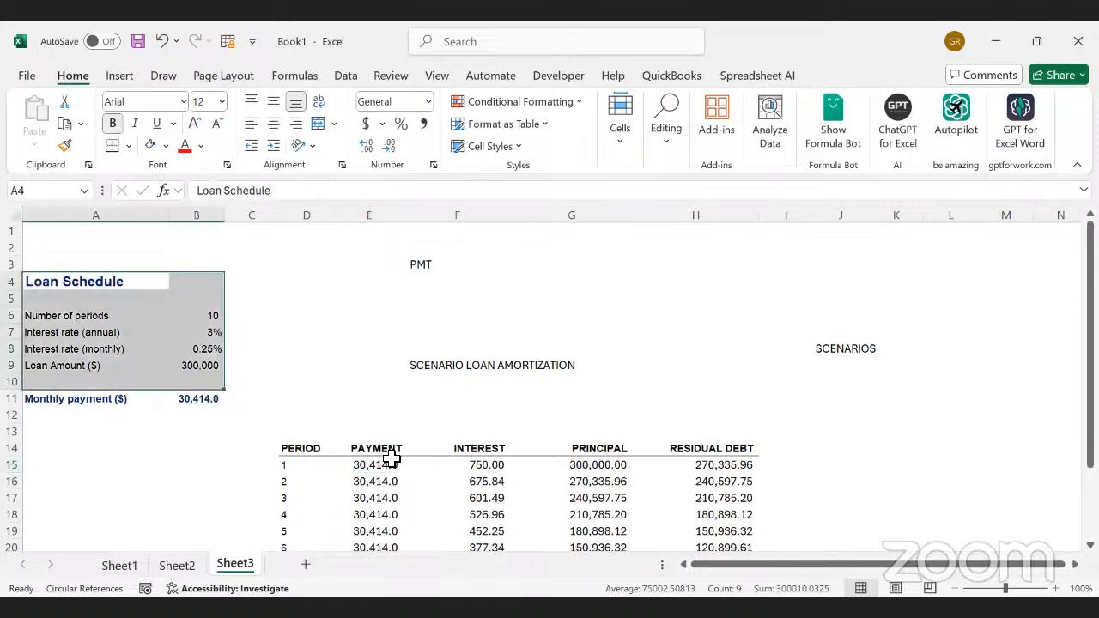
Copy the PERIOD column with periods 1 to 10 from D14:D24 and paste it at J14 under SCENARIOS
left_click(312, 452)
mouse_move(311, 547)
left_mouse_down()
mouse_move(307, 567)
mouse_move(300, 540)
left_mouse_up()
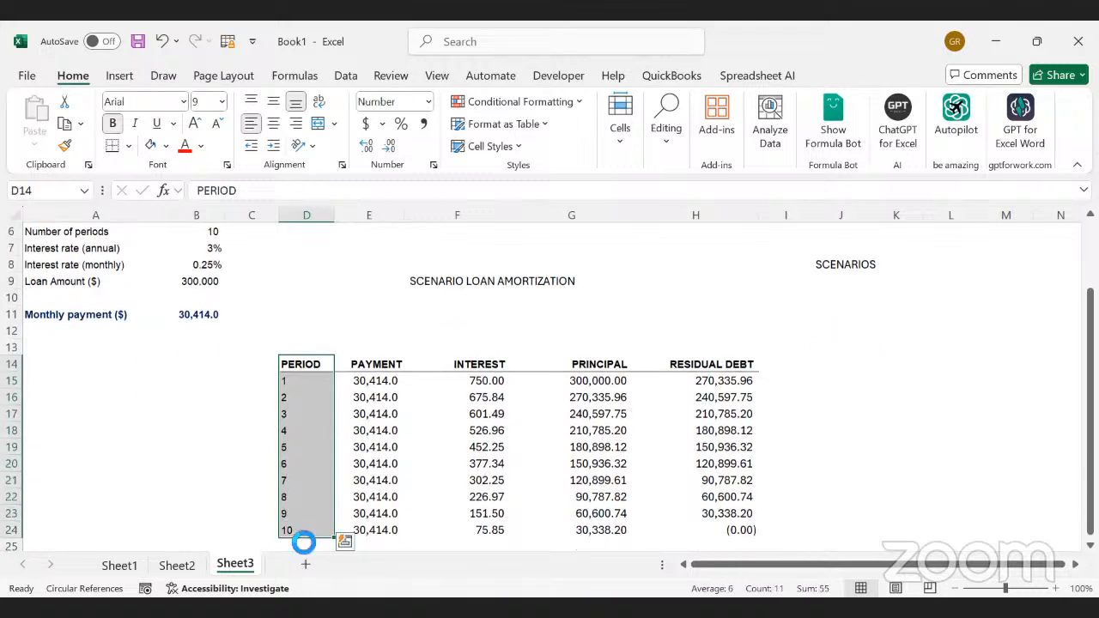
key("ctrl+c")
left_click(862, 363)
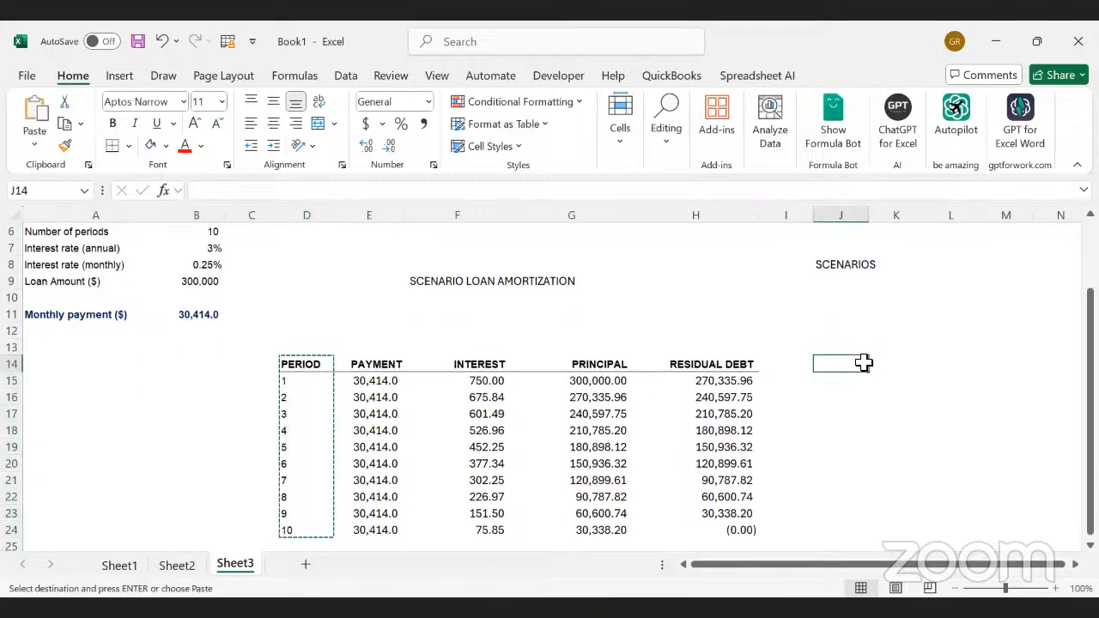
key("ctrl+v")
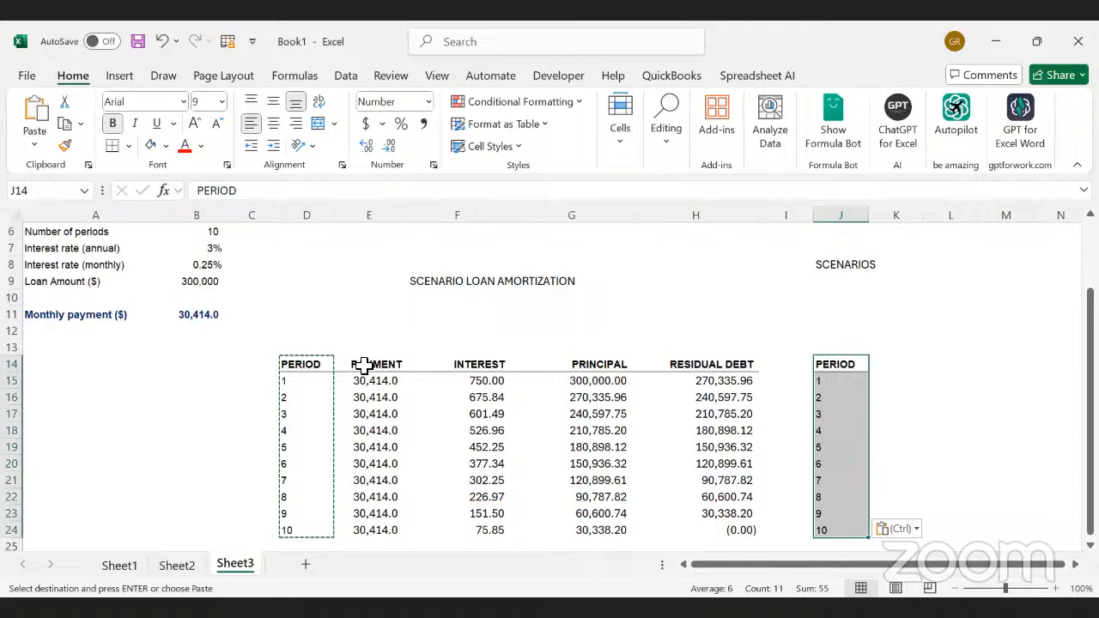
Copy the PAYMENT header from E14 to K12 and the PERIOD header from J14 to J12
left_click(369, 365)
key("ctrl+c")
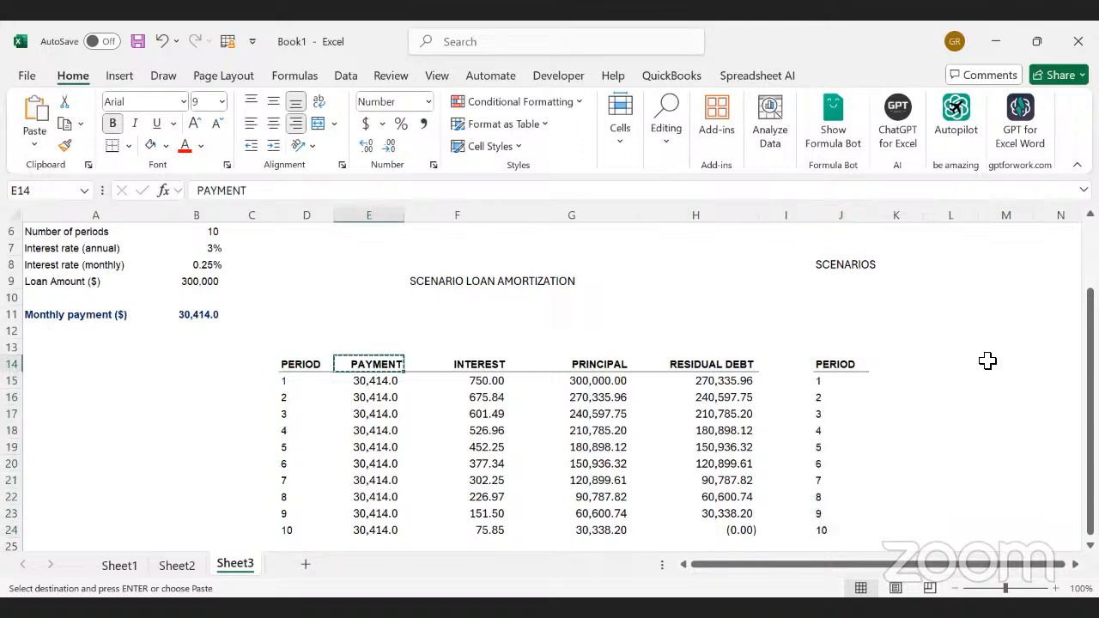
left_click(895, 336)
key("ctrl+v")
left_click(835, 364)
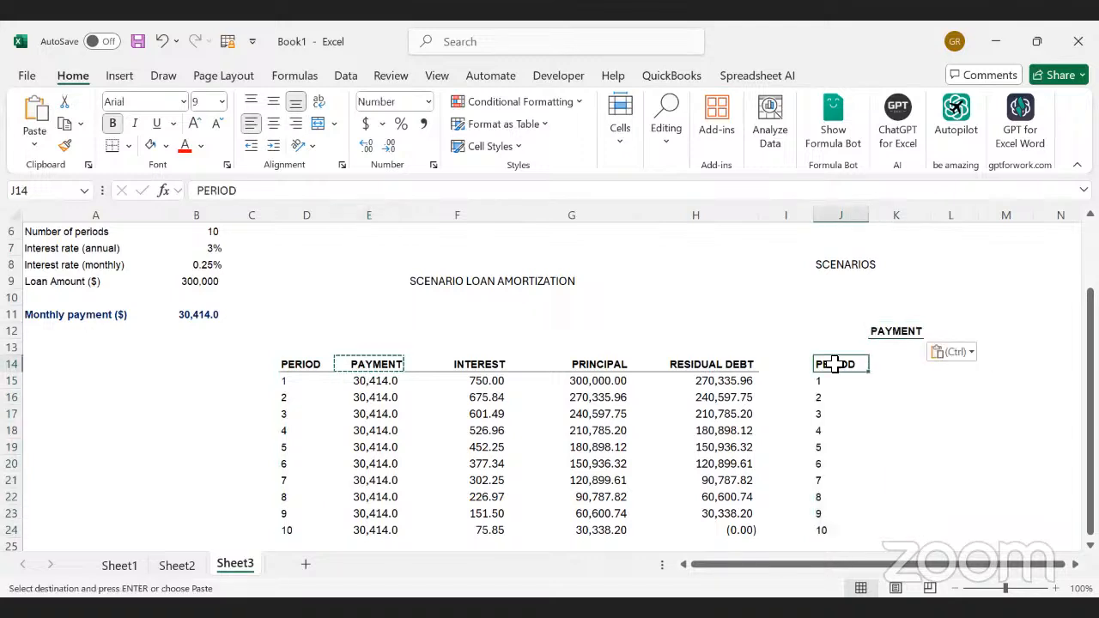
key("Escape")
key("ctrl+c")
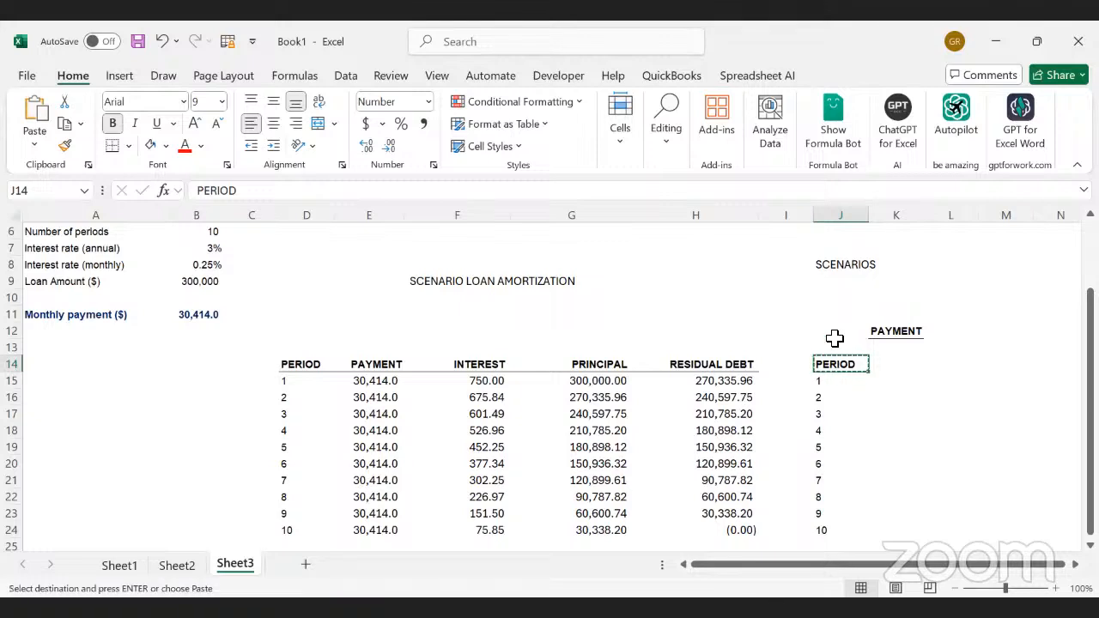
left_click(835, 335)
key("ctrl+v")
left_click(861, 382)
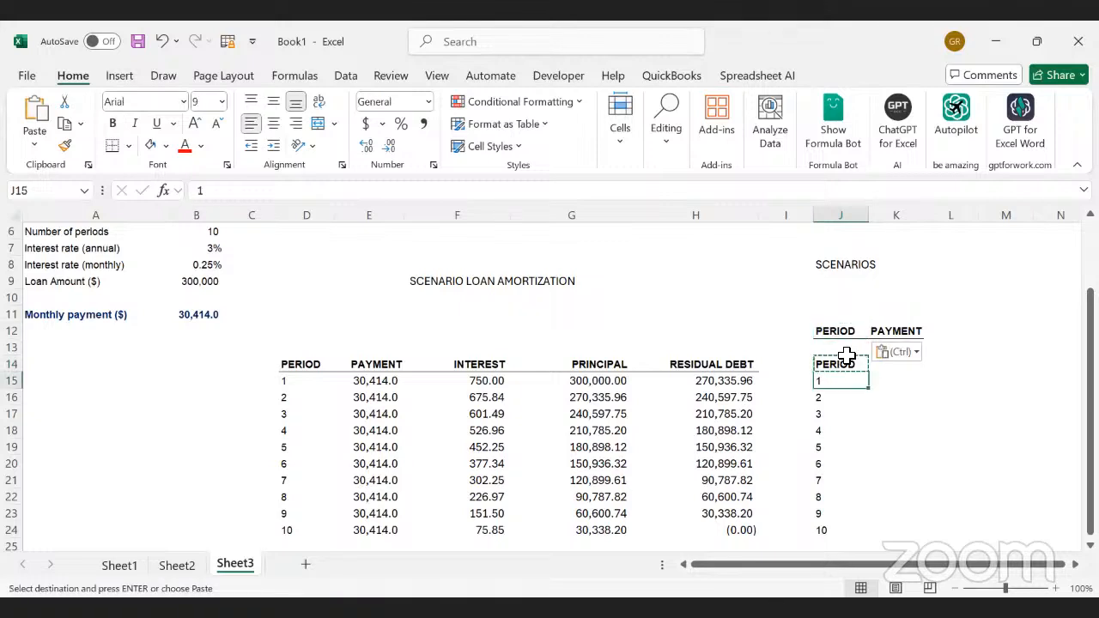
Delete the leftover PERIOD header from J14, above the copied list of periods
left_click(841, 362)
key("Delete")
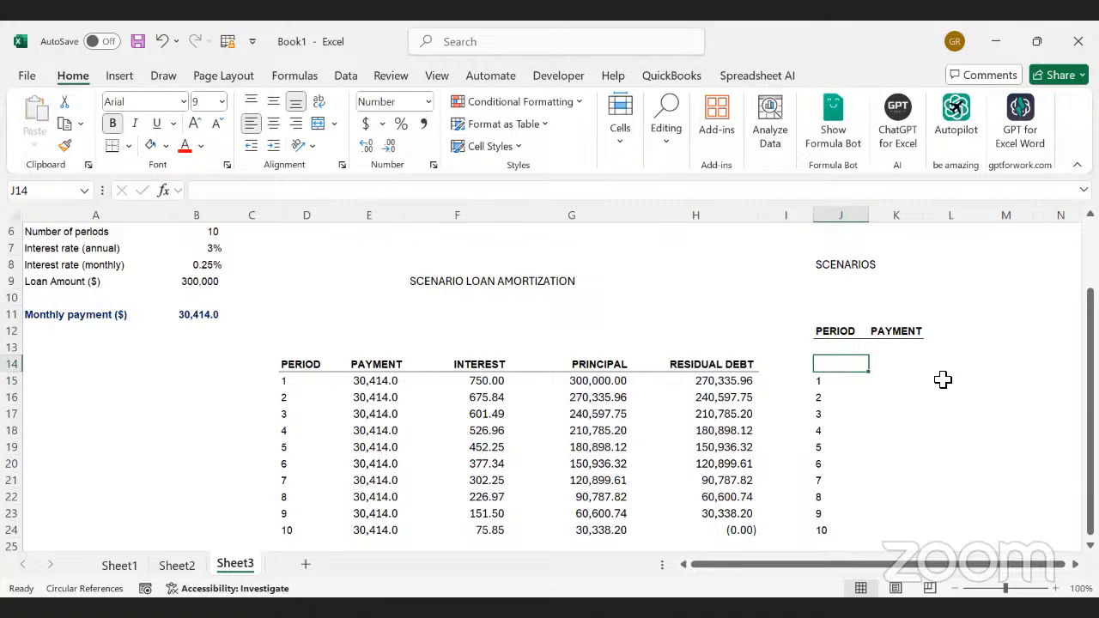
left_click(942, 391)
Try to copy J14:J24 and paste it as transposed values starting at J14
left_click(823, 371)
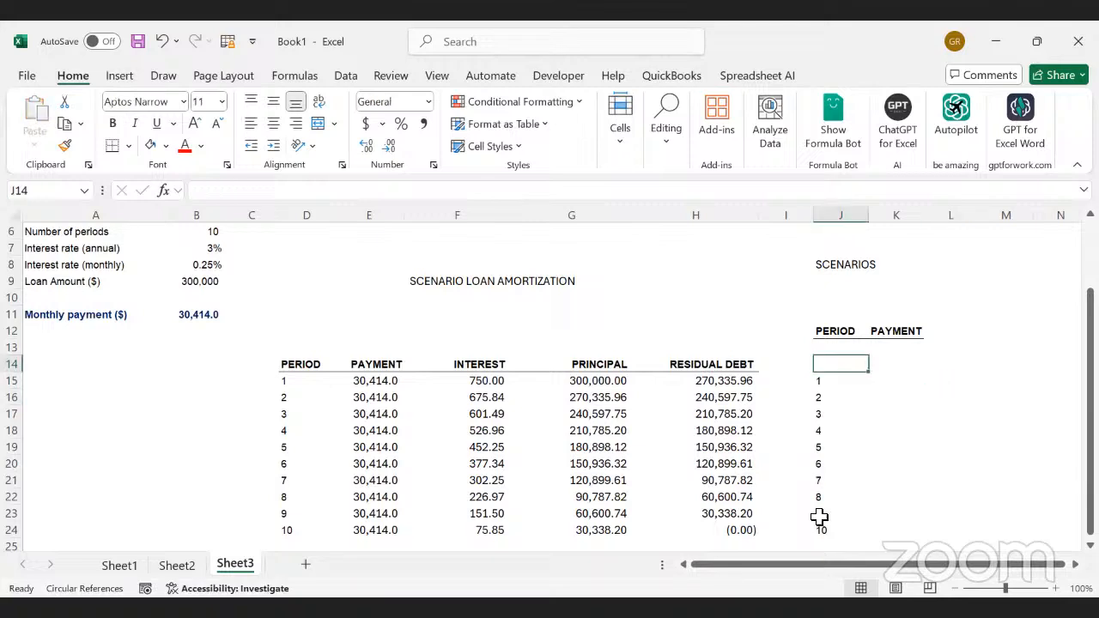
left_click_drag(819, 516, 820, 524)
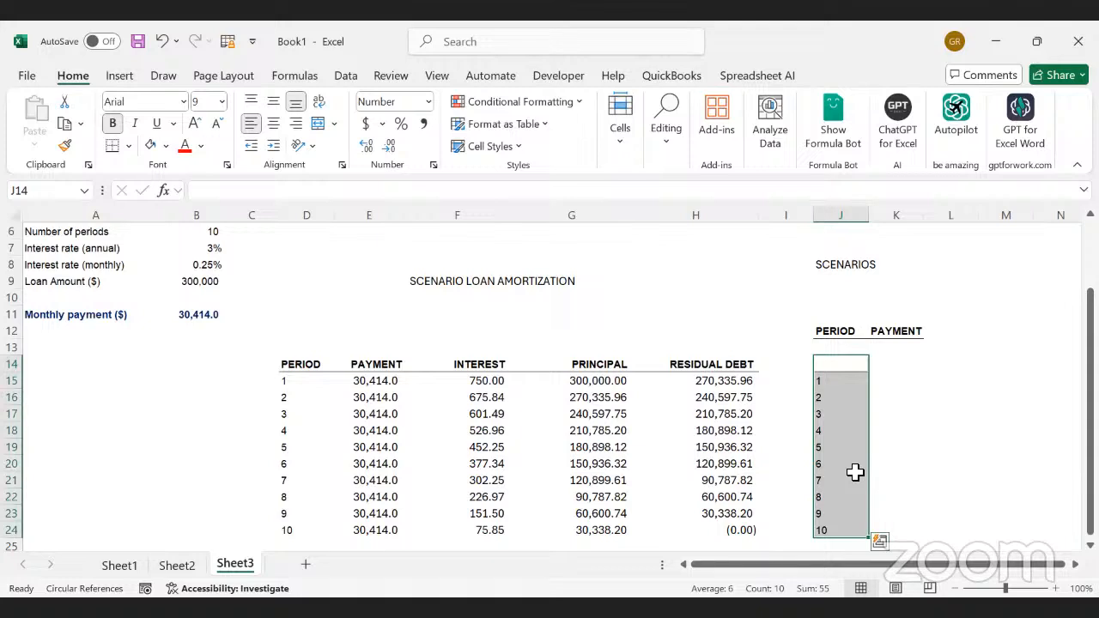
key("ctrl+c")
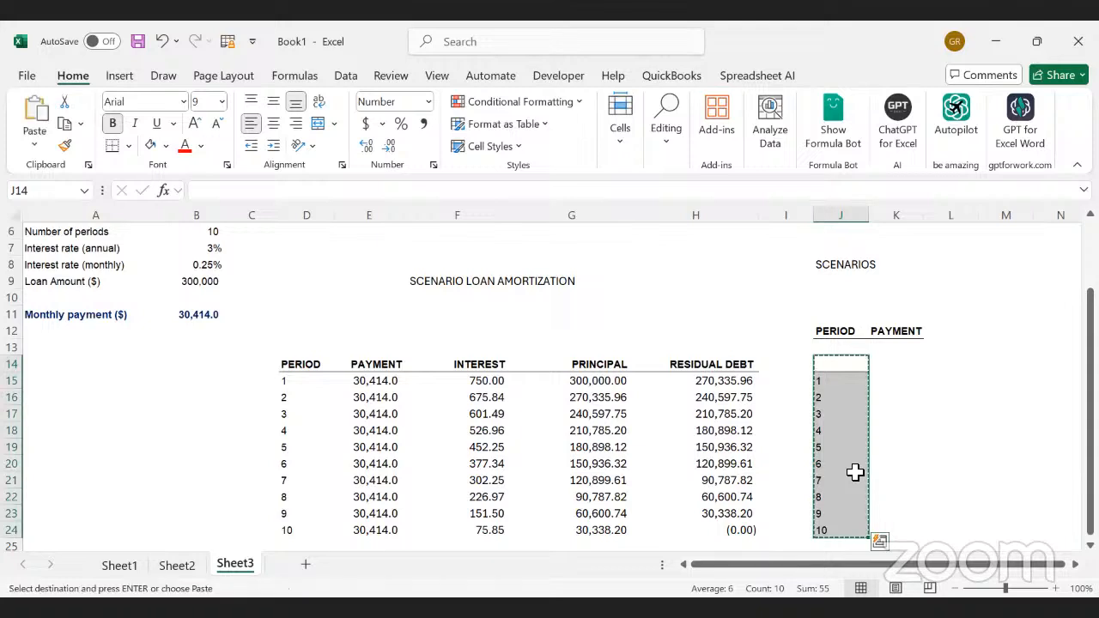
left_click(833, 361)
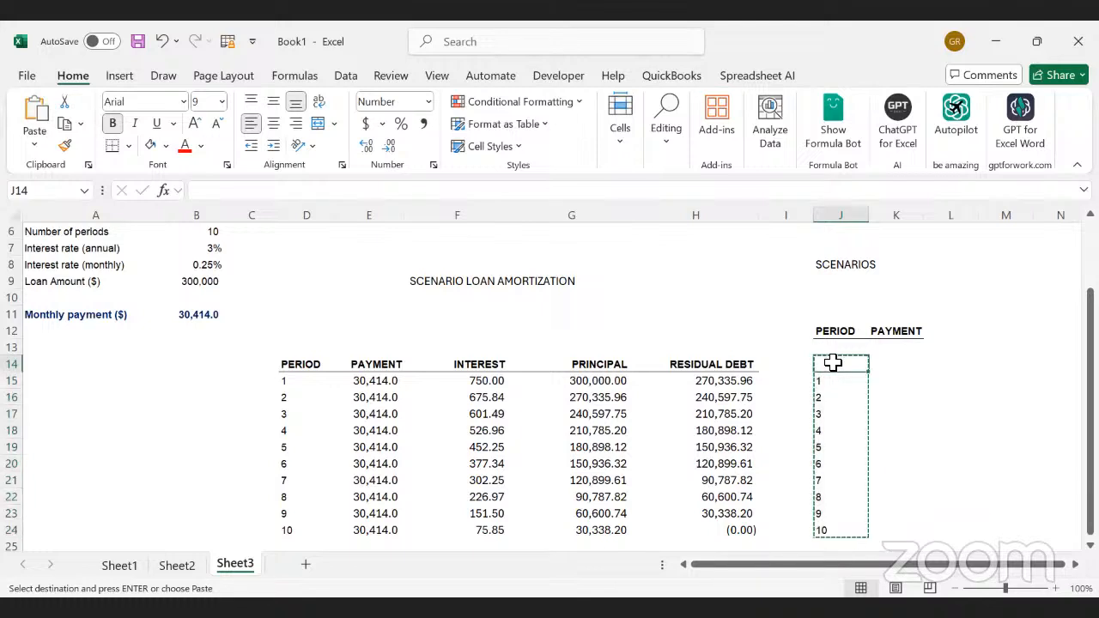
left_click(860, 393)
left_click(847, 368)
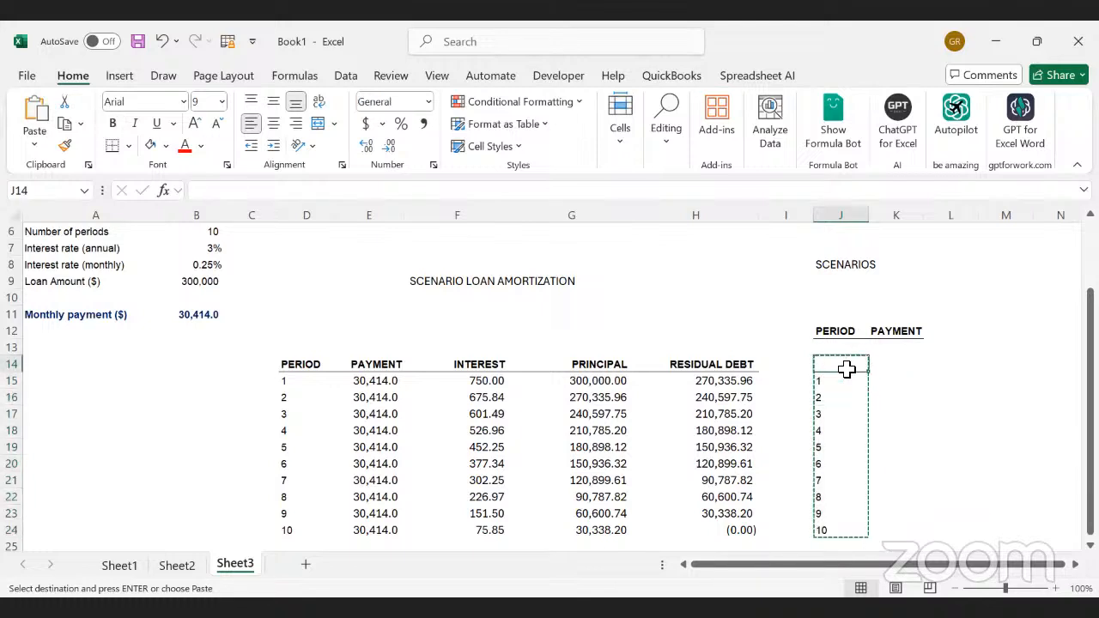
left_click(933, 376)
left_click(841, 364)
left_click(822, 527, "shift")
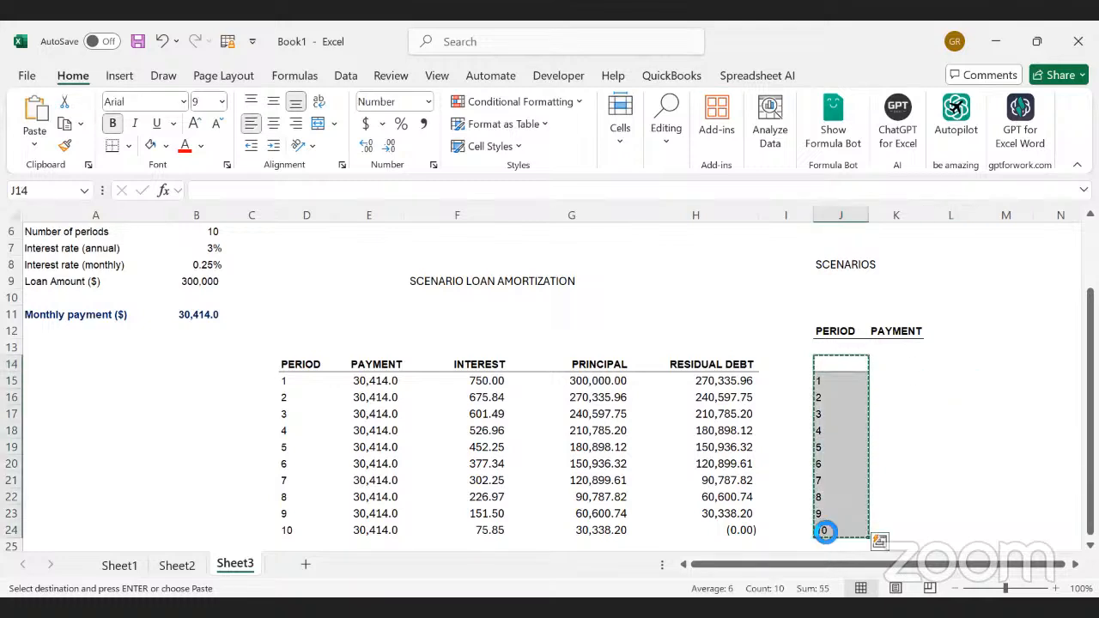
left_click(845, 364)
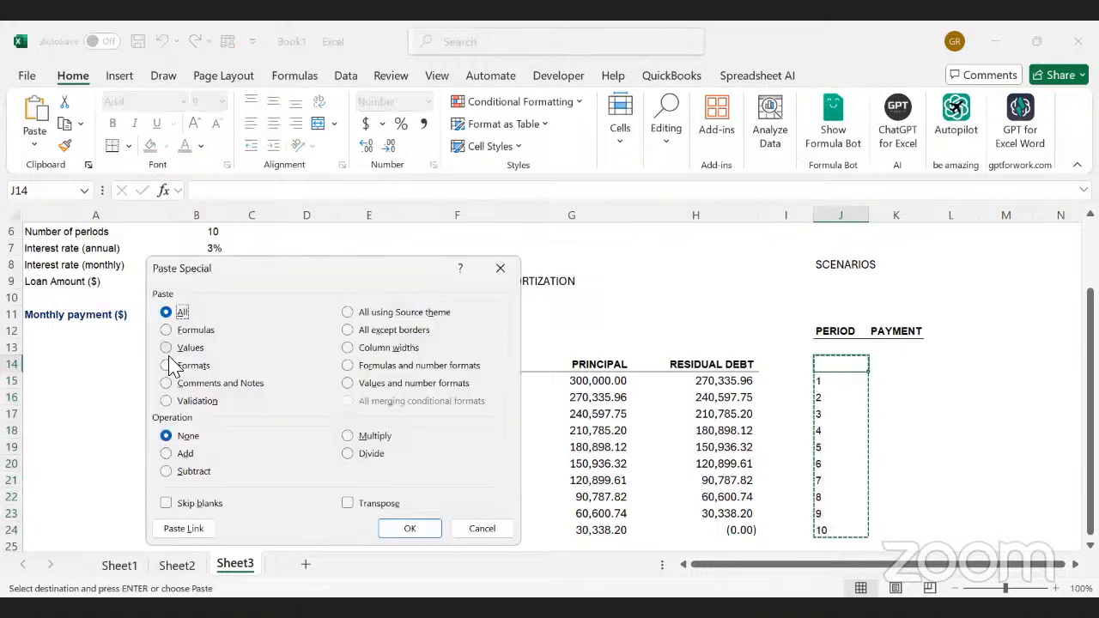
key("ctrl+alt+v")
left_click(172, 350)
left_click(369, 503)
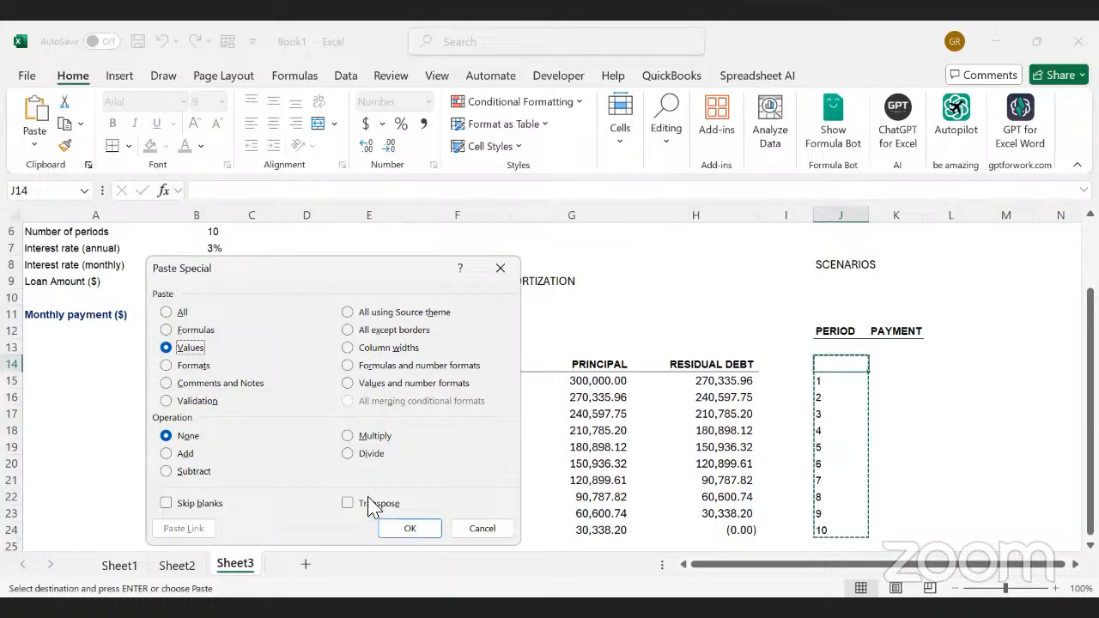
left_click(389, 528)
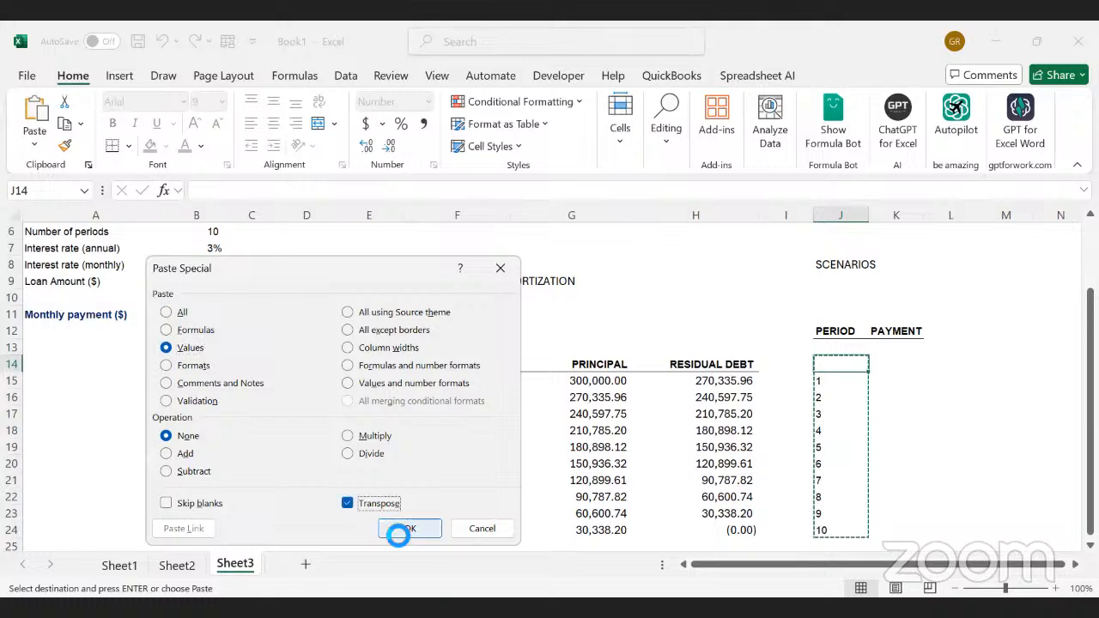
left_click(555, 363)
Copy periods 1 to 10 from J15:J24 and paste them transposed across row 15, starting at K15
left_click(850, 399)
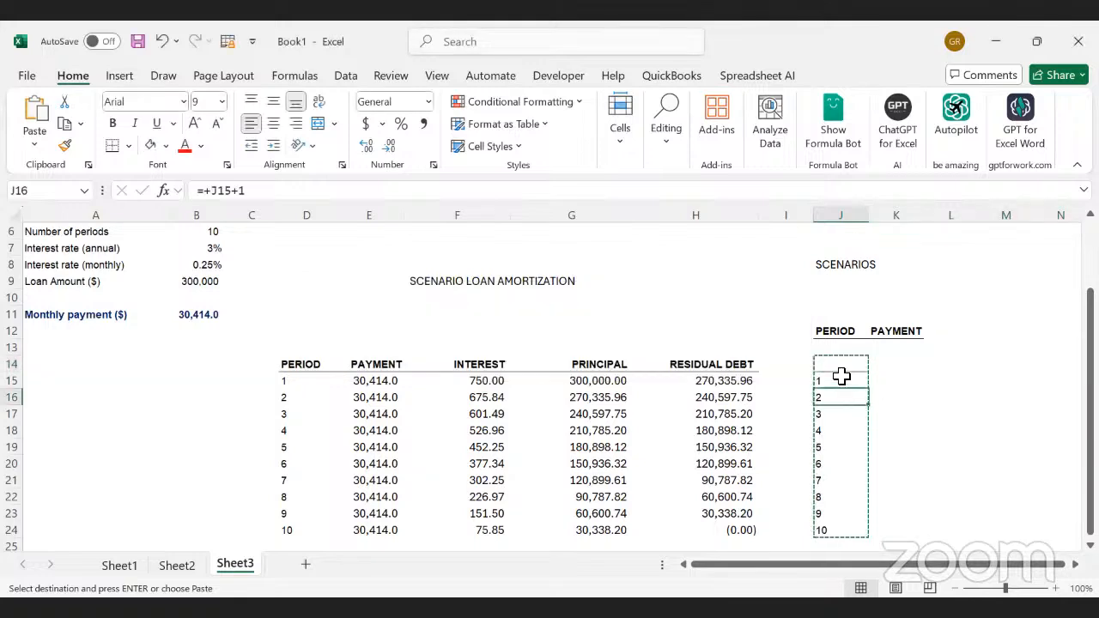
left_click_drag(841, 376, 827, 524)
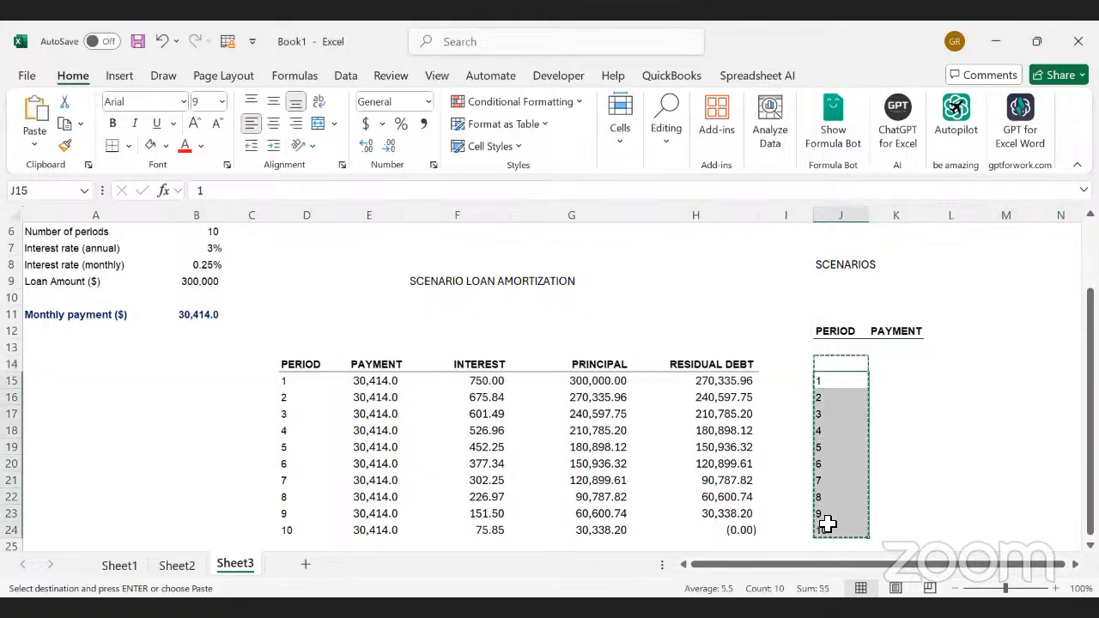
key("ctrl+c")
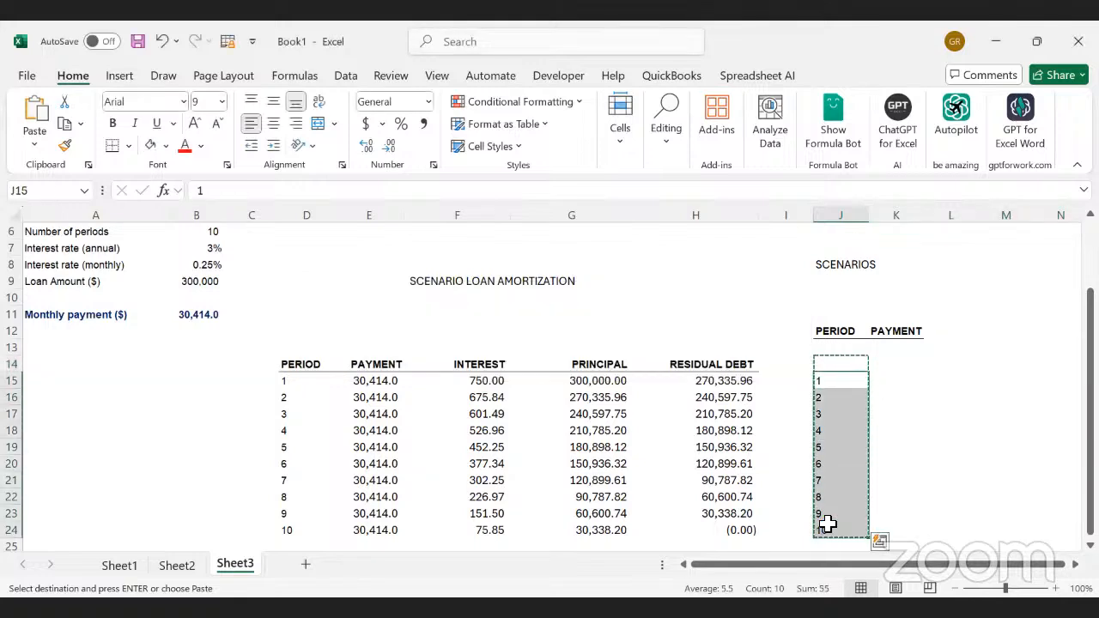
left_click(878, 363)
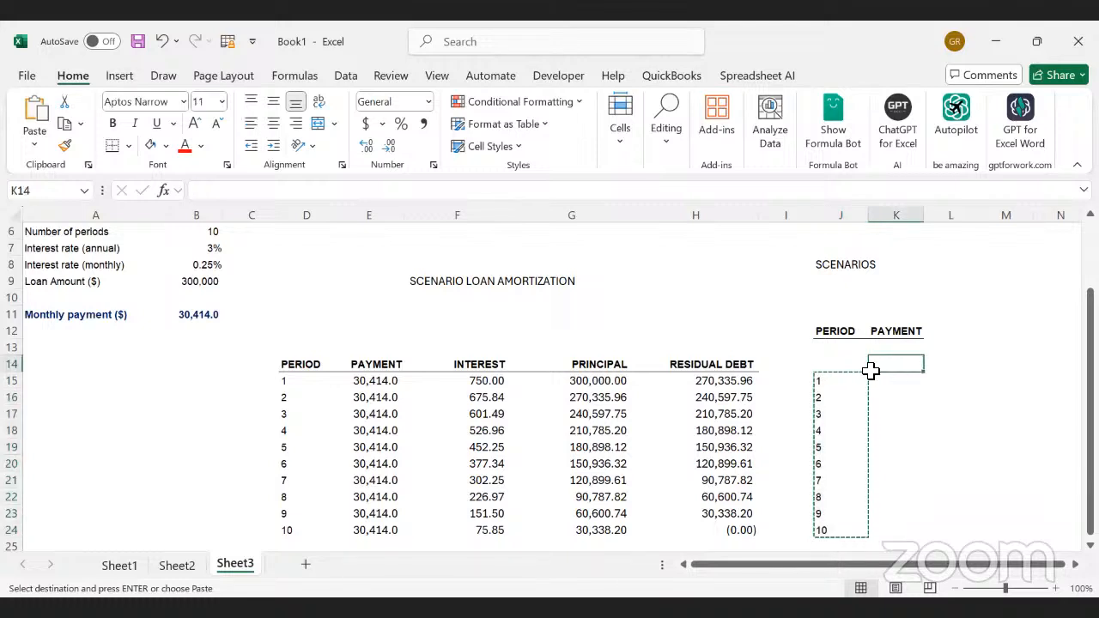
left_click_drag(830, 375, 826, 526)
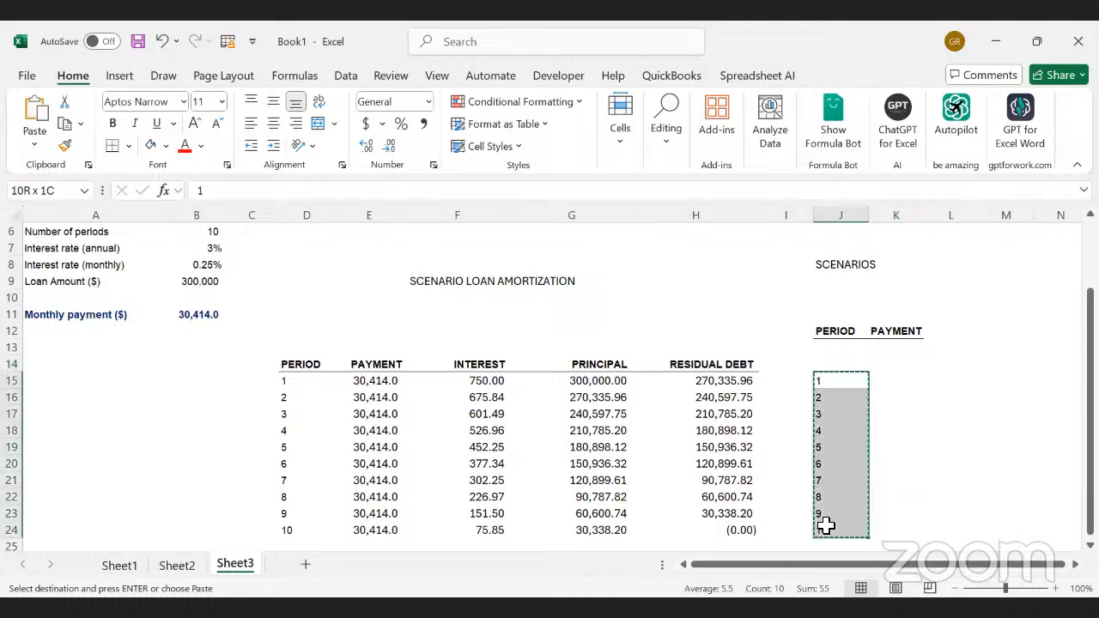
left_click(892, 384)
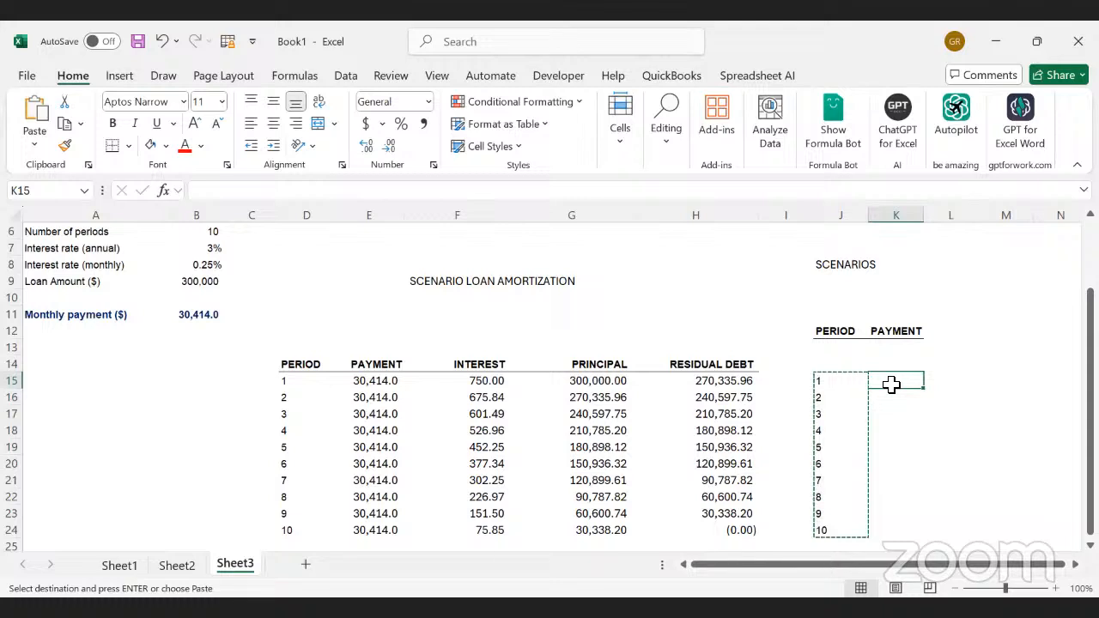
key("ctrl+alt+v")
left_click(347, 504)
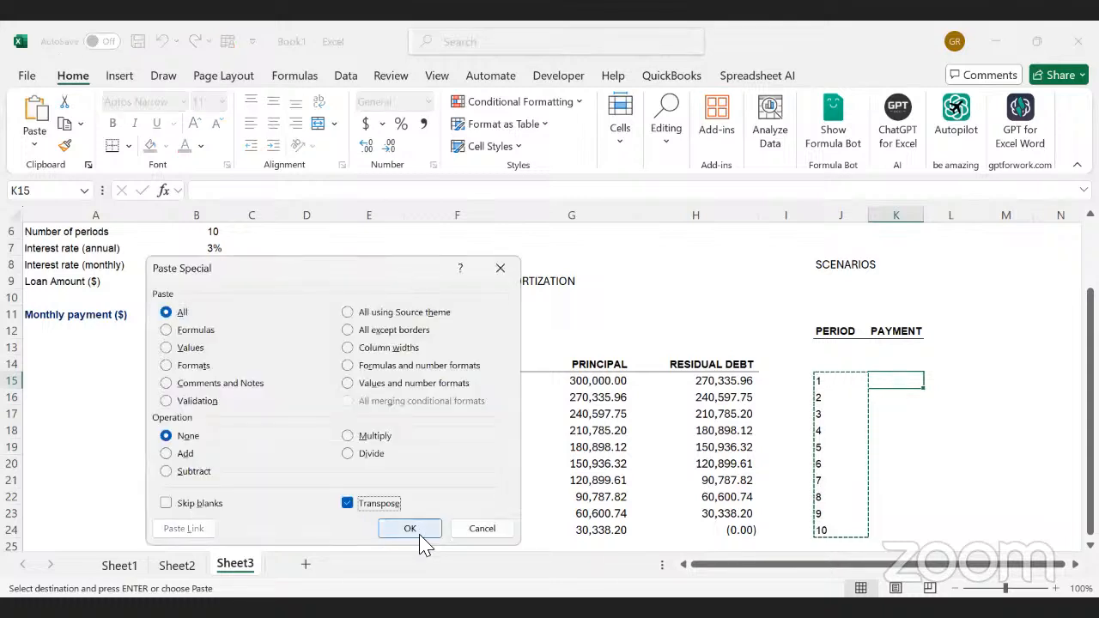
left_click(421, 534)
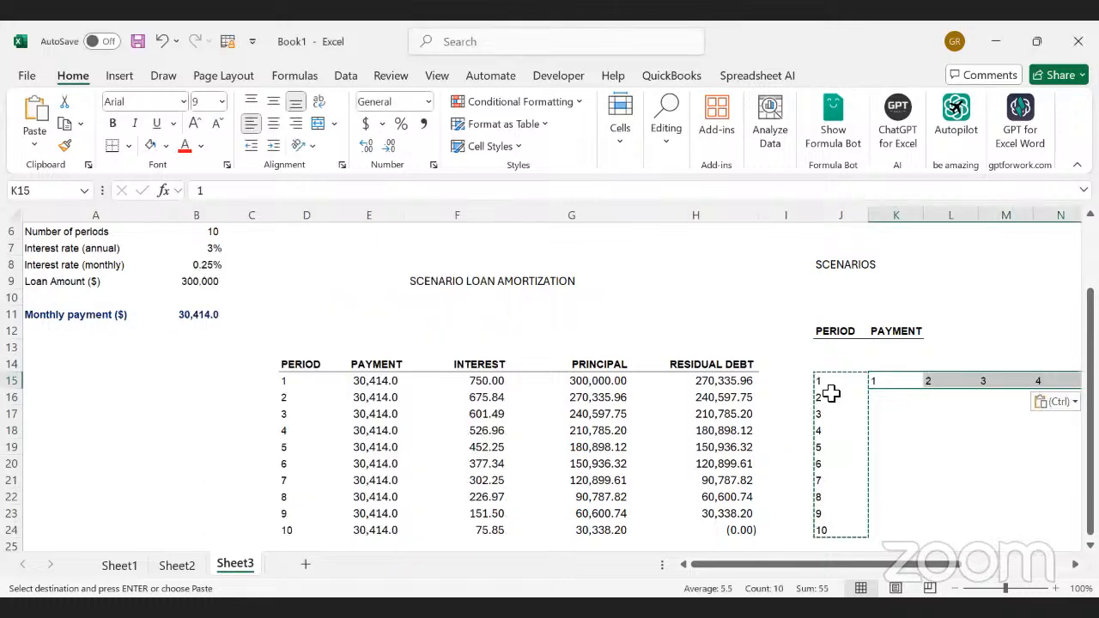
Clear the vertical list of periods from J15:J24
left_click(828, 393)
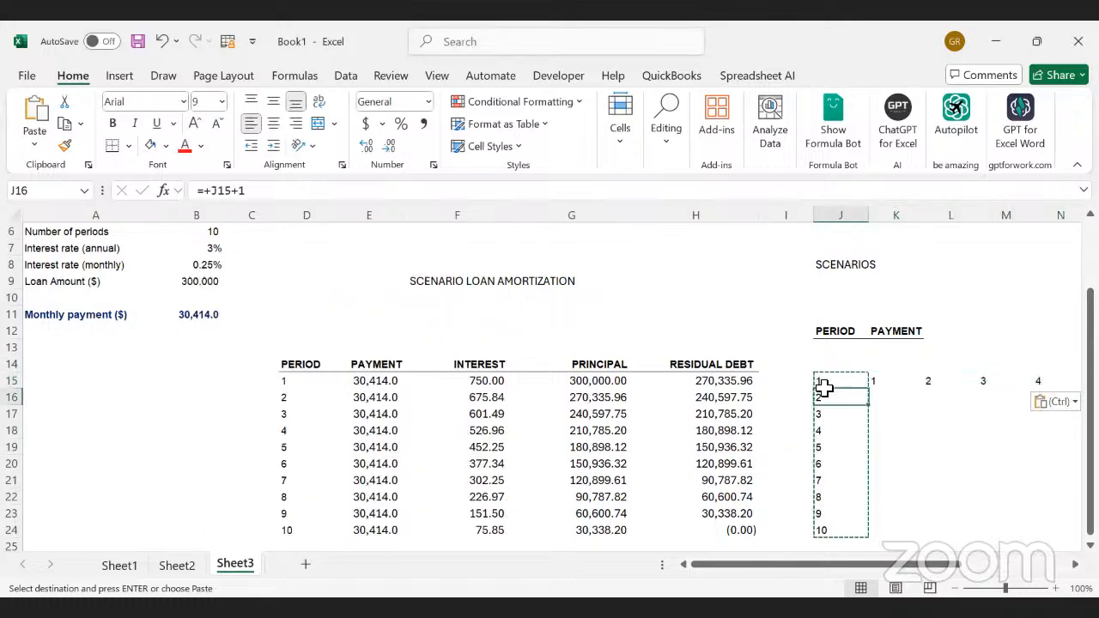
left_click_drag(827, 383, 825, 528)
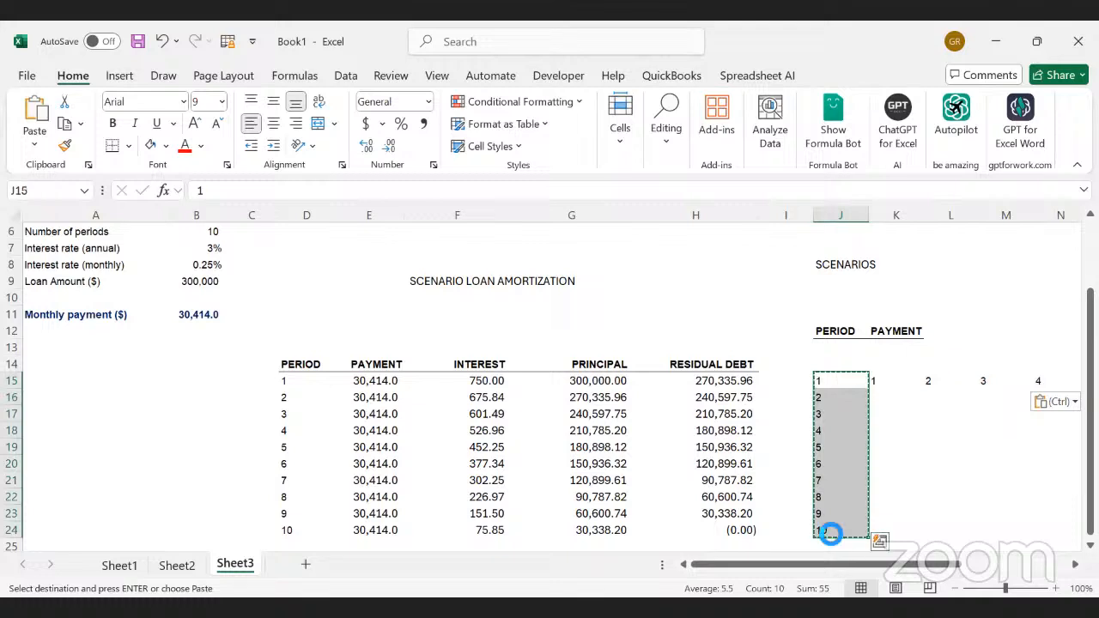
key("Delete")
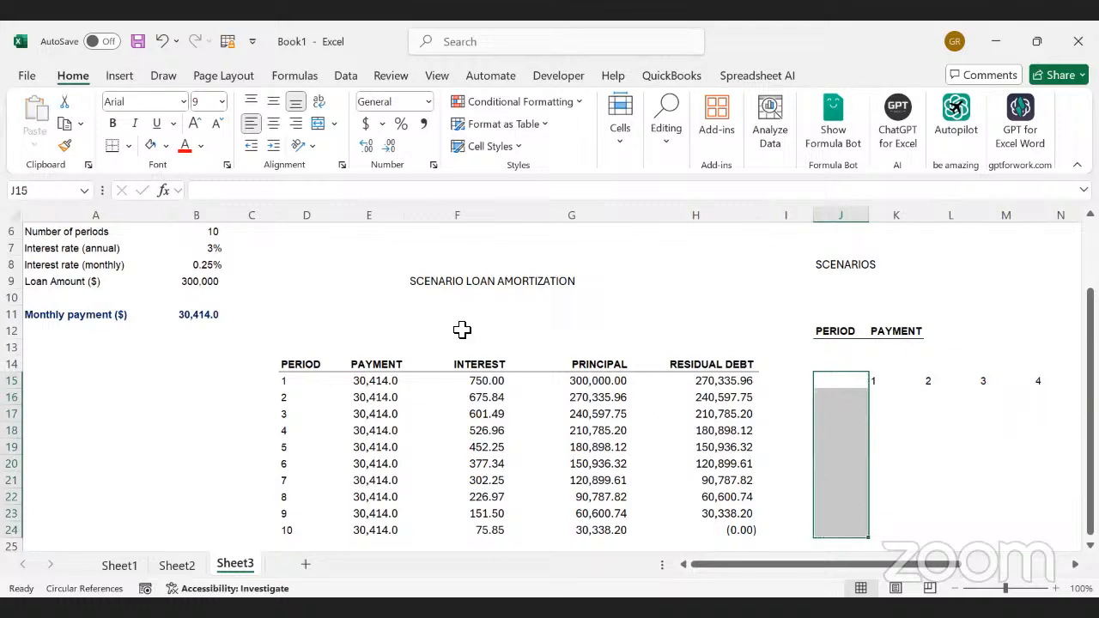
Try to copy the monthly interest rate cell B8 into J16
left_click(211, 268)
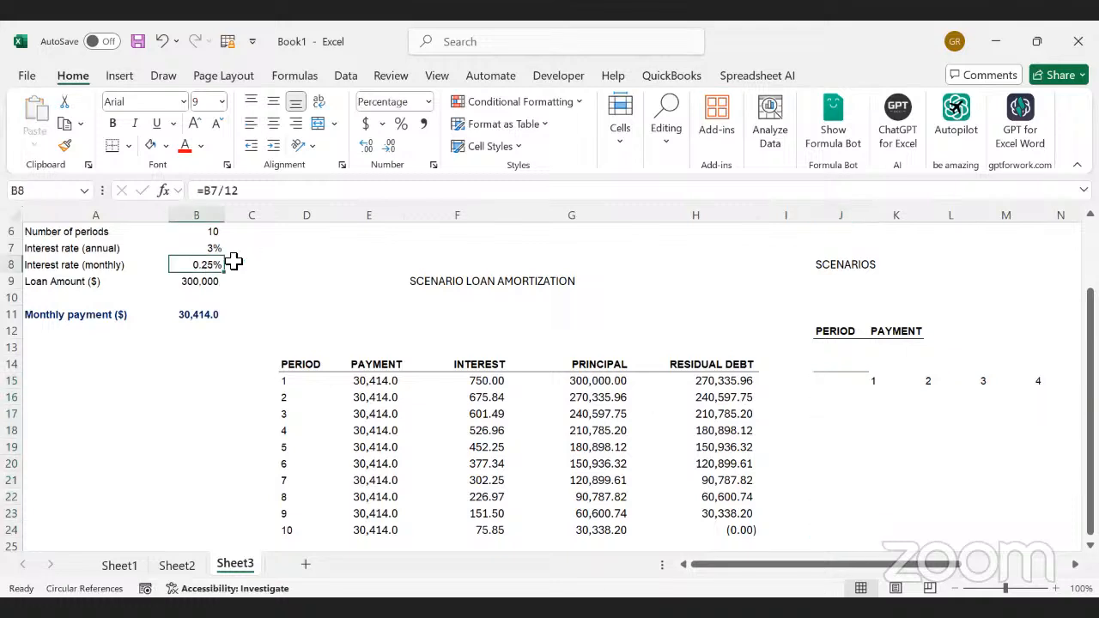
key("ctrl+c")
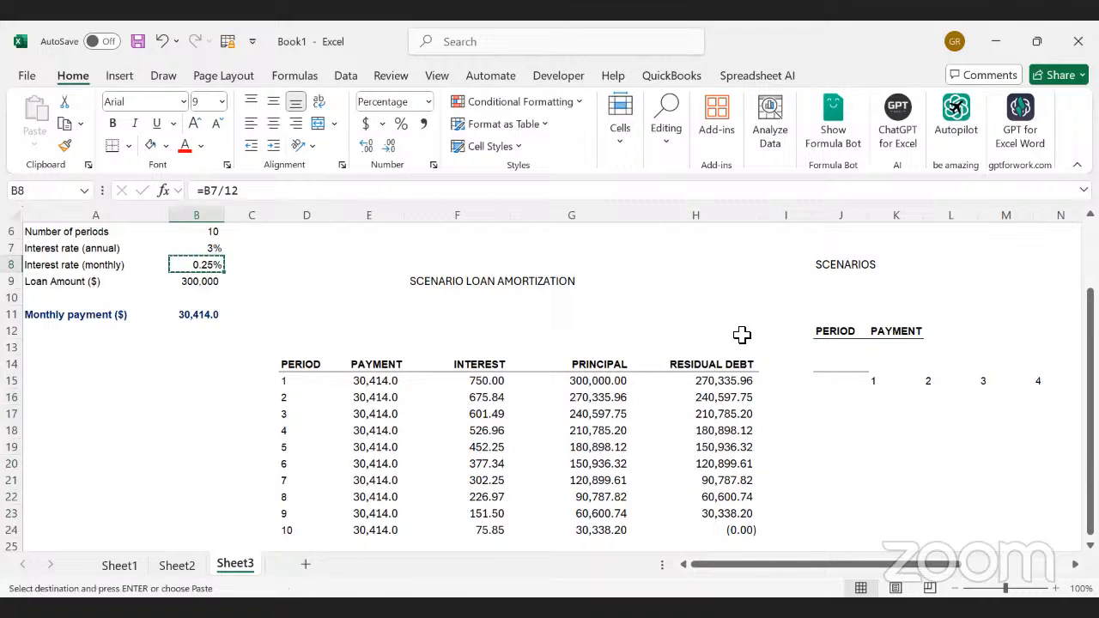
left_click(843, 401)
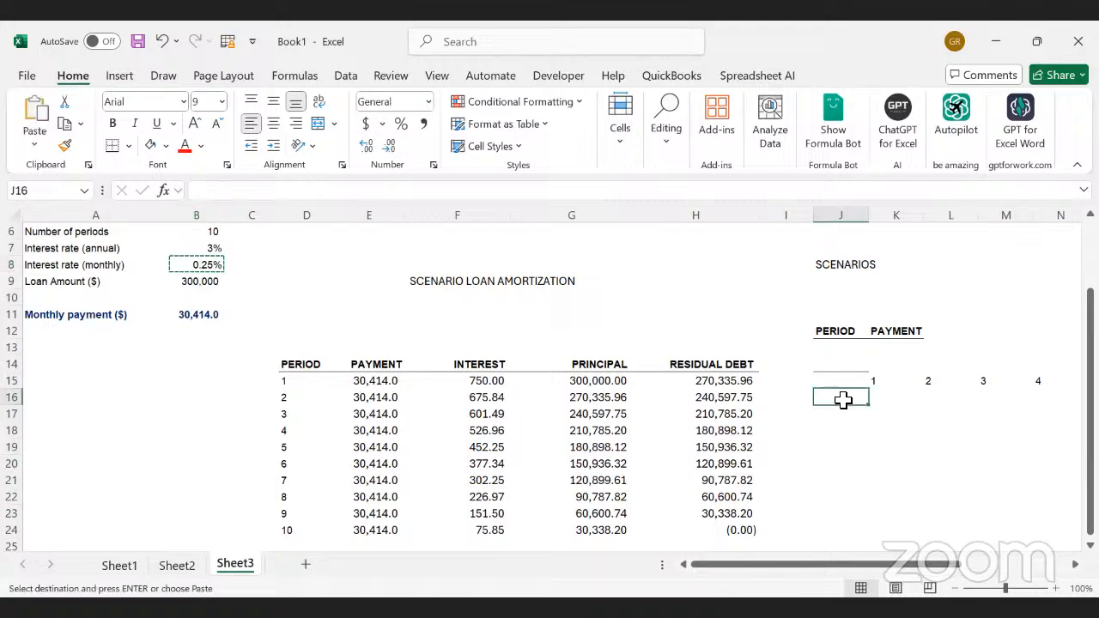
key("ctrl+v")
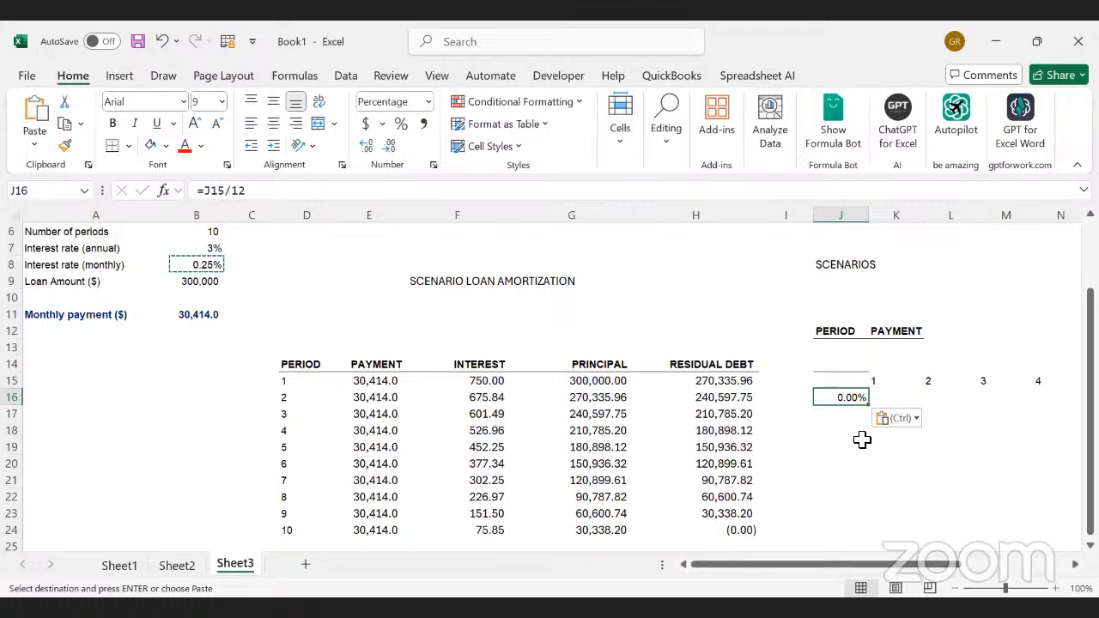
left_click(841, 398)
key("ctrl+z")
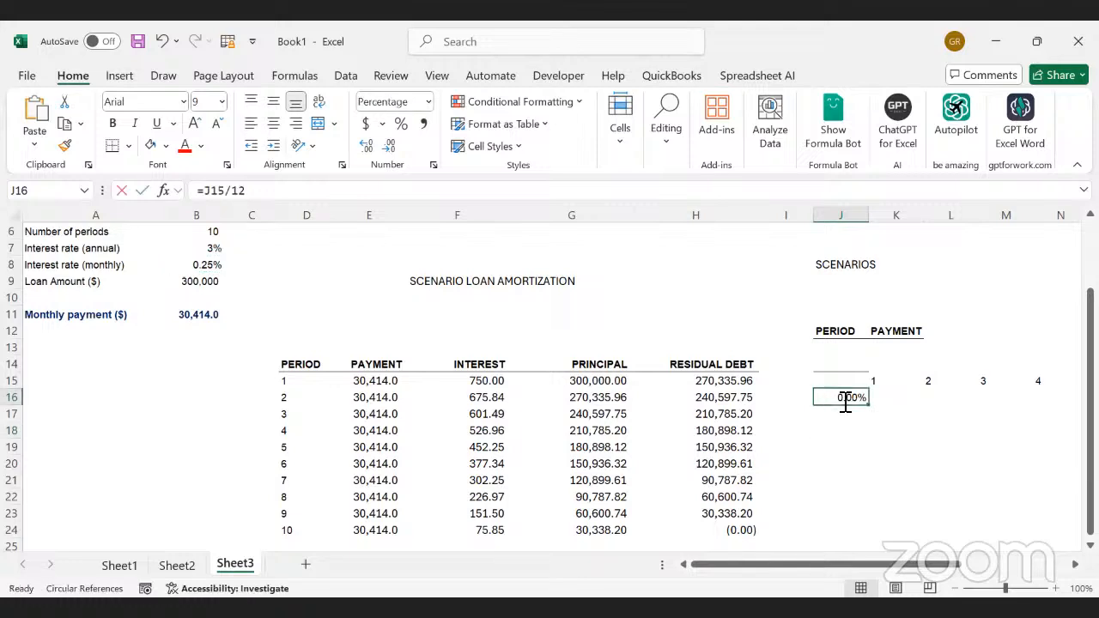
Link J16 to the monthly interest rate with the formula =B8
type("=")
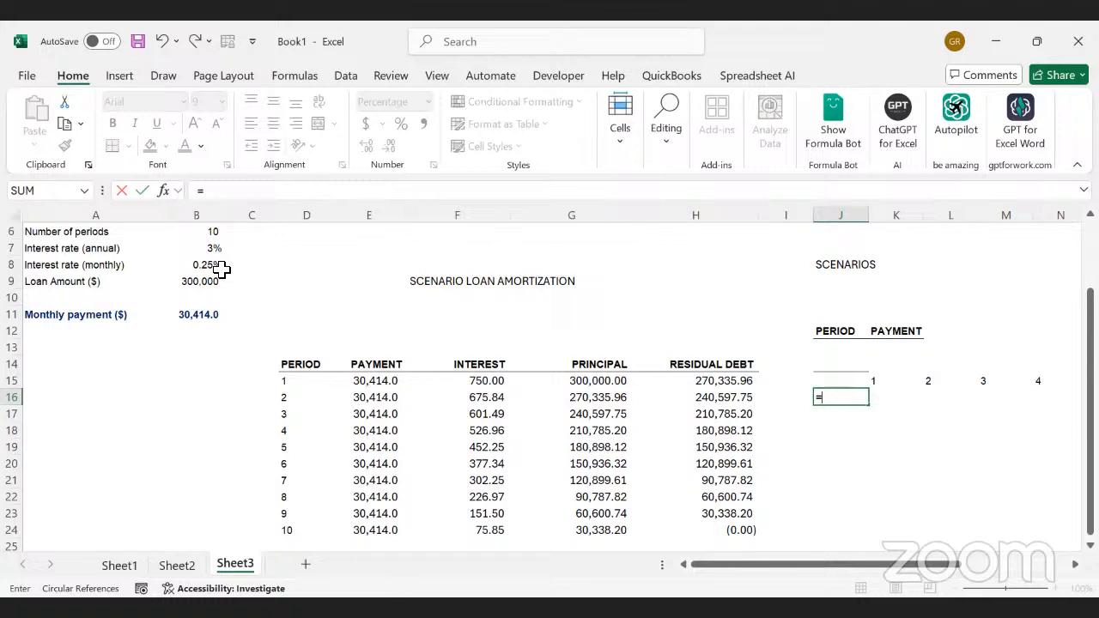
left_click(222, 269)
key("Return")
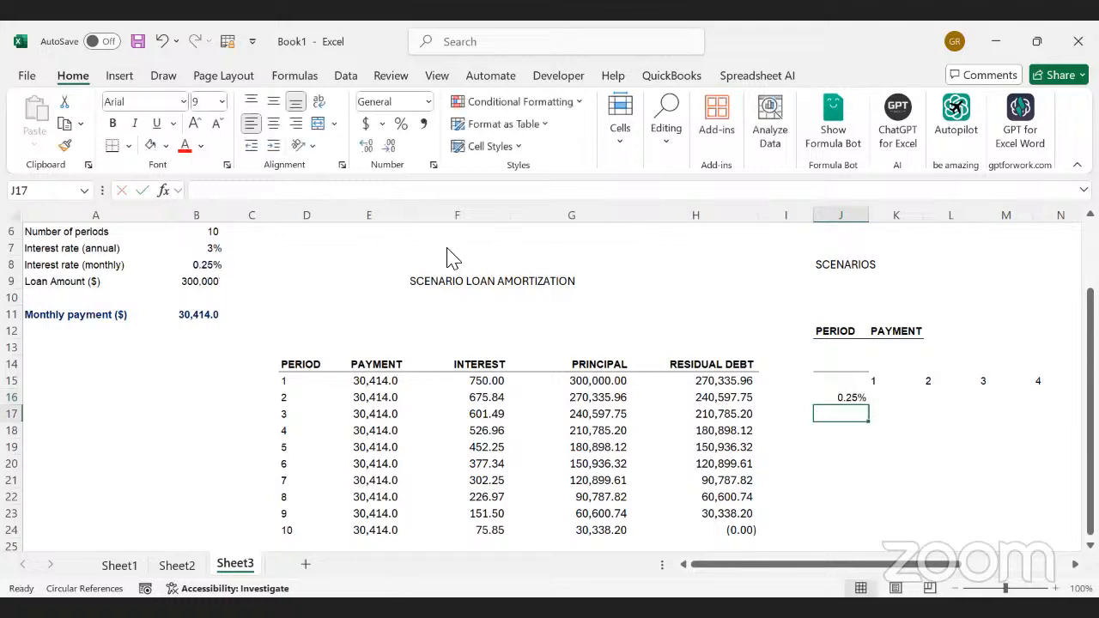
left_click(850, 400)
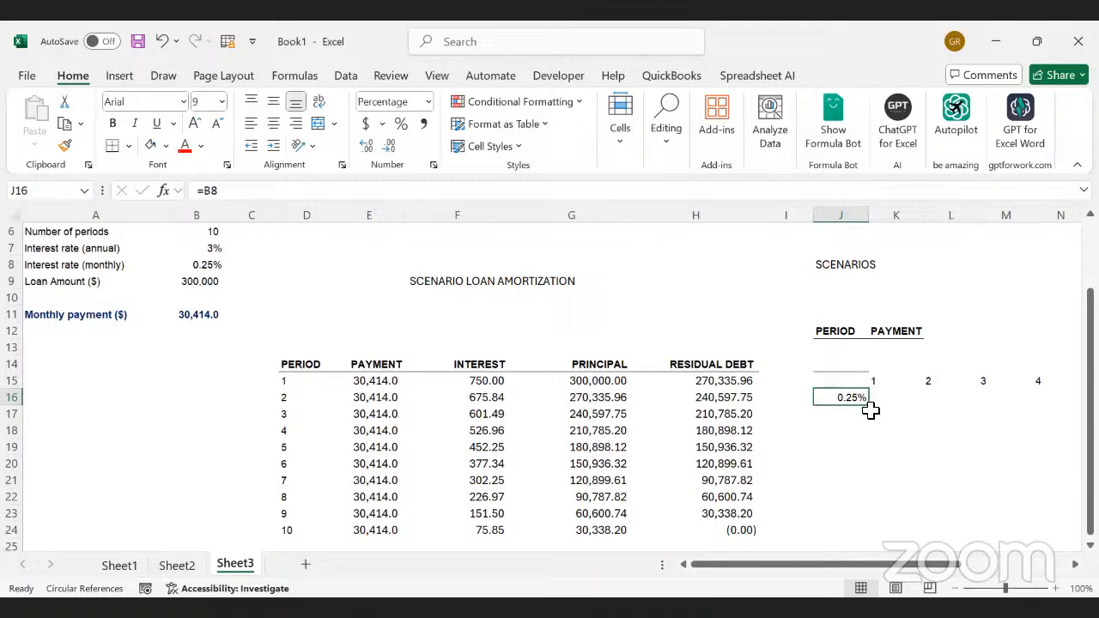
left_click(847, 411)
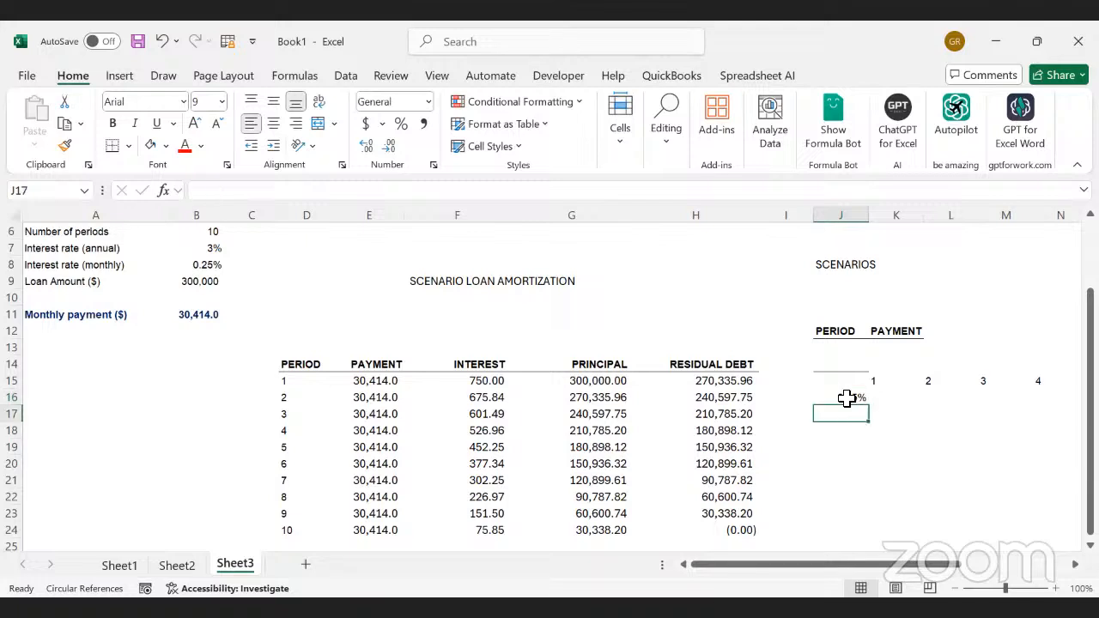
left_click(845, 397)
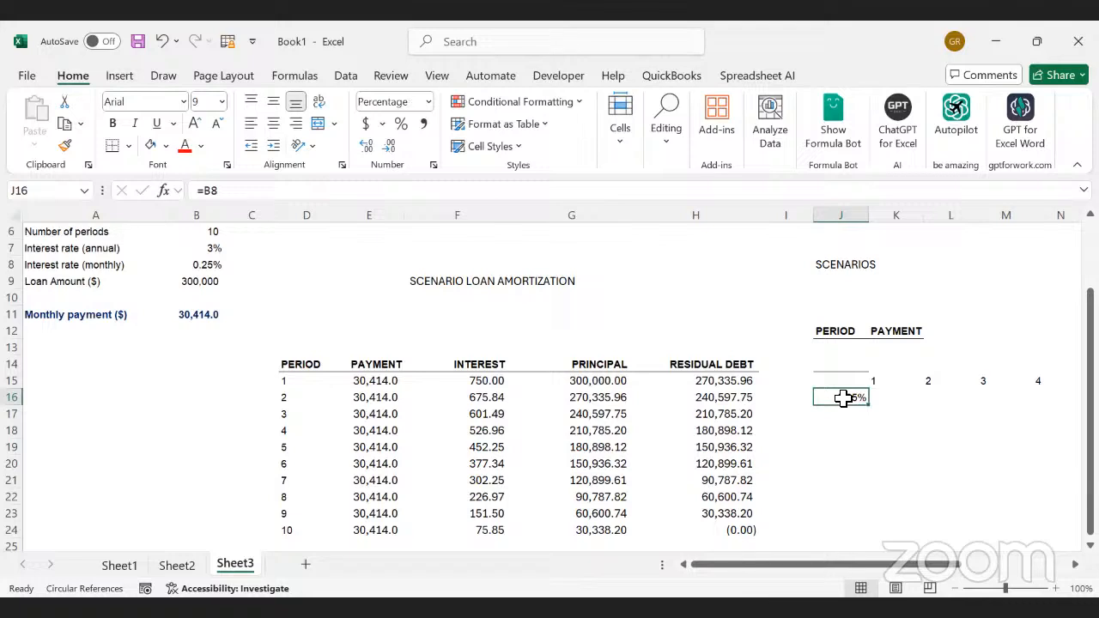
Replace the contents of J16 with the rate 5% and enter 6.00 below it in J17
key("Delete")
type("5")
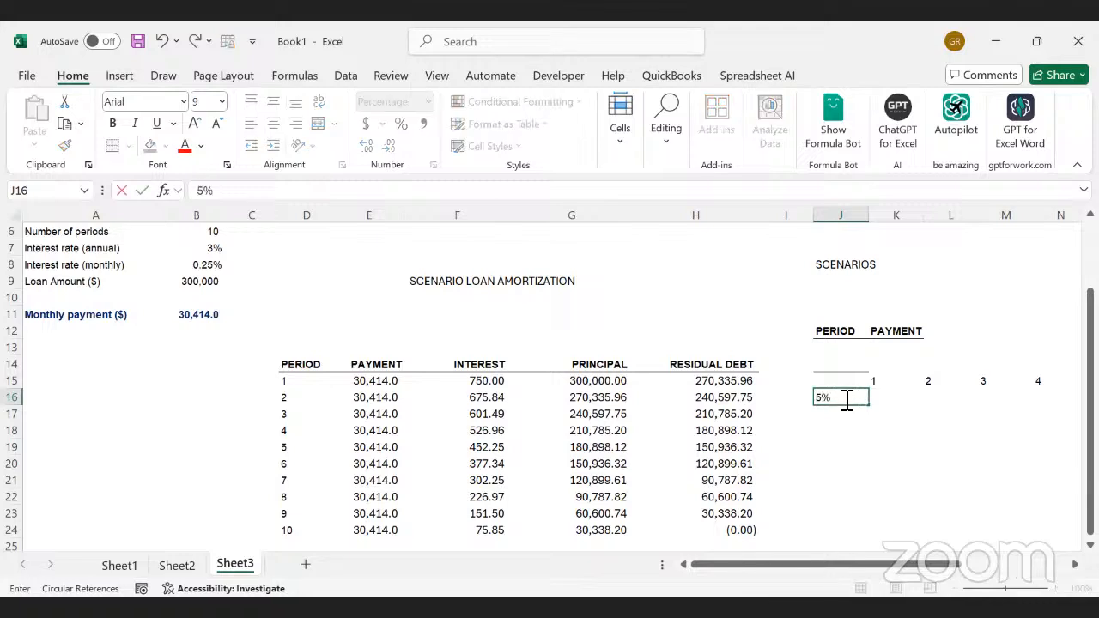
left_click(833, 468)
left_click(831, 412)
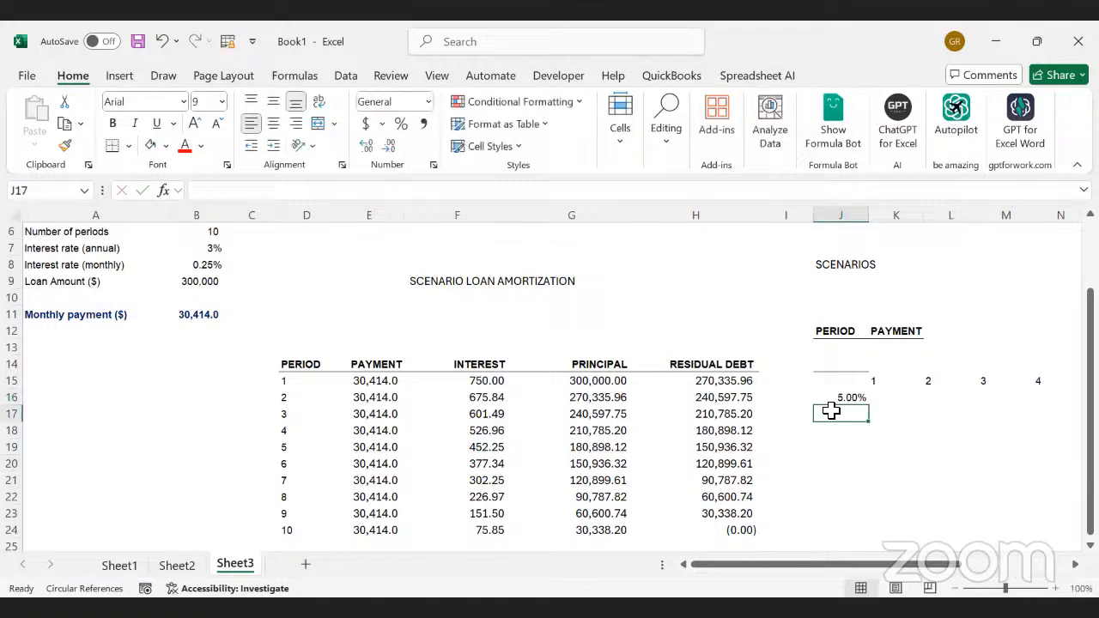
type("6")
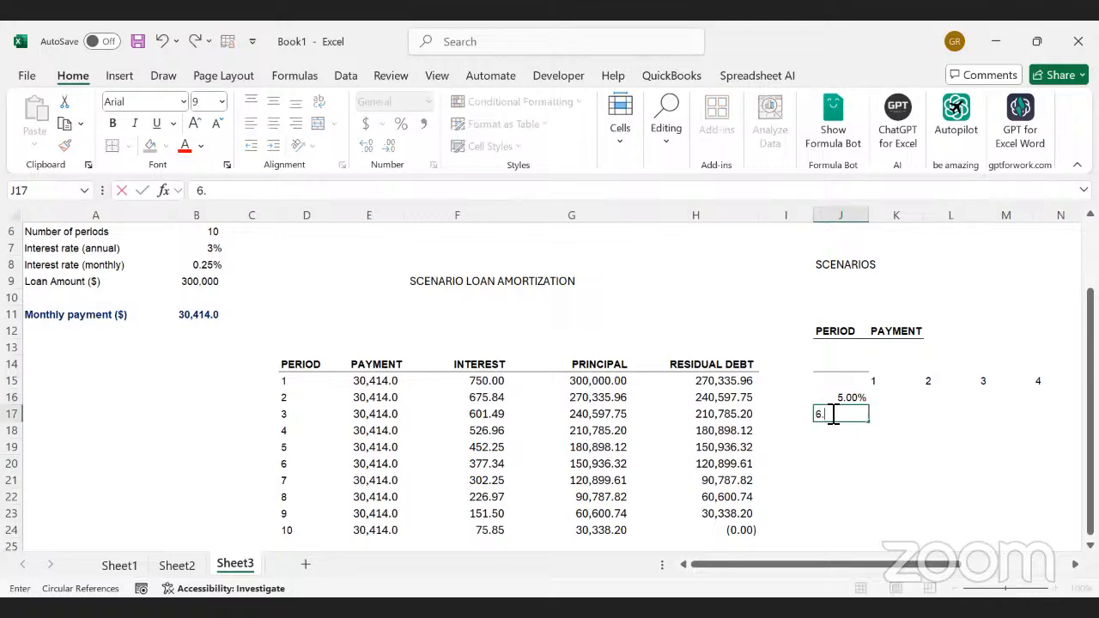
type(".00")
key("Return")
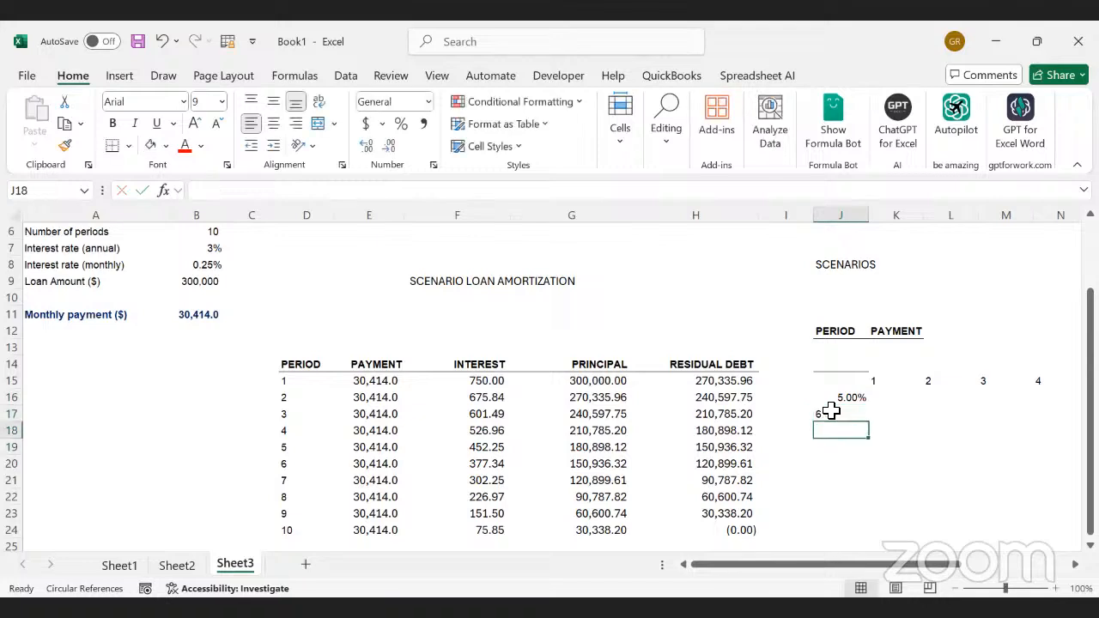
Replace the second scenario rate in J17 with 6% and clear the cell again
left_click(832, 412)
key("Delete")
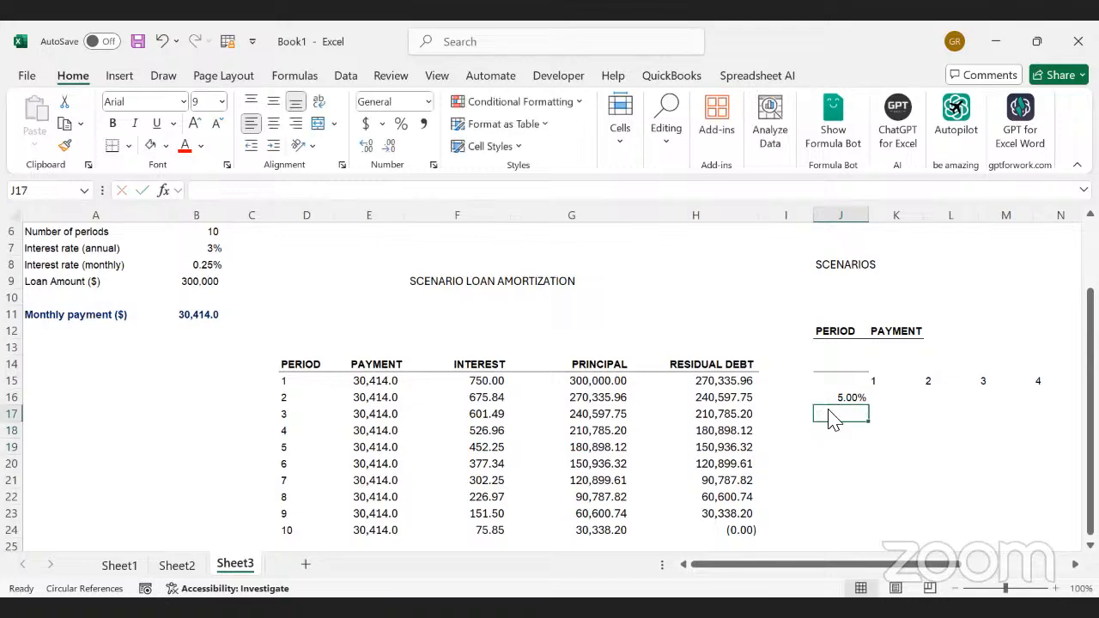
type("6")
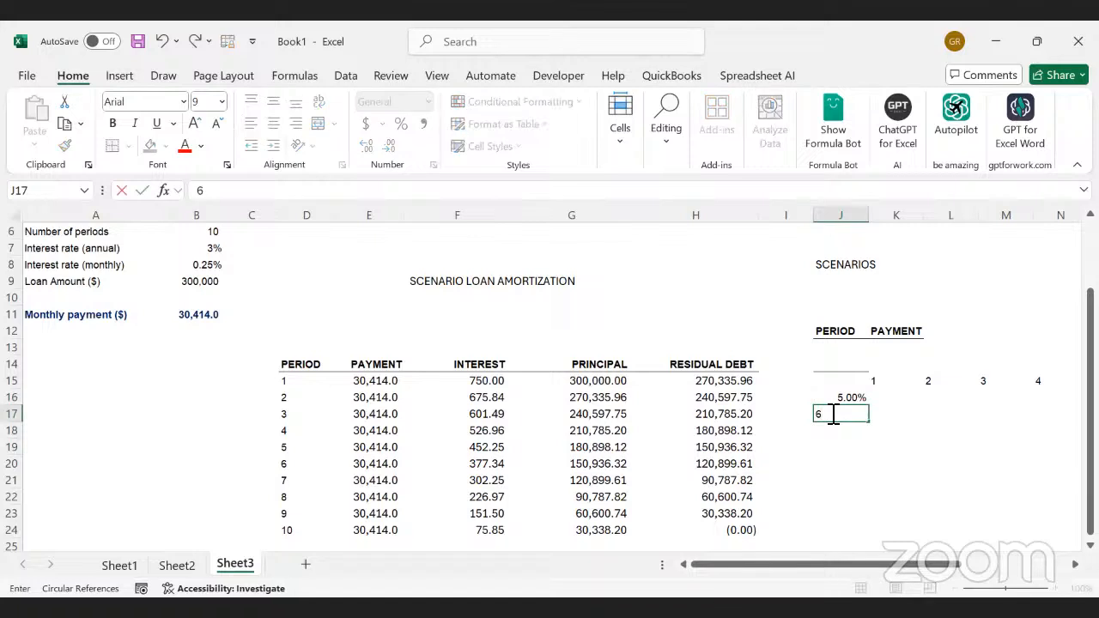
type("%")
key("Return")
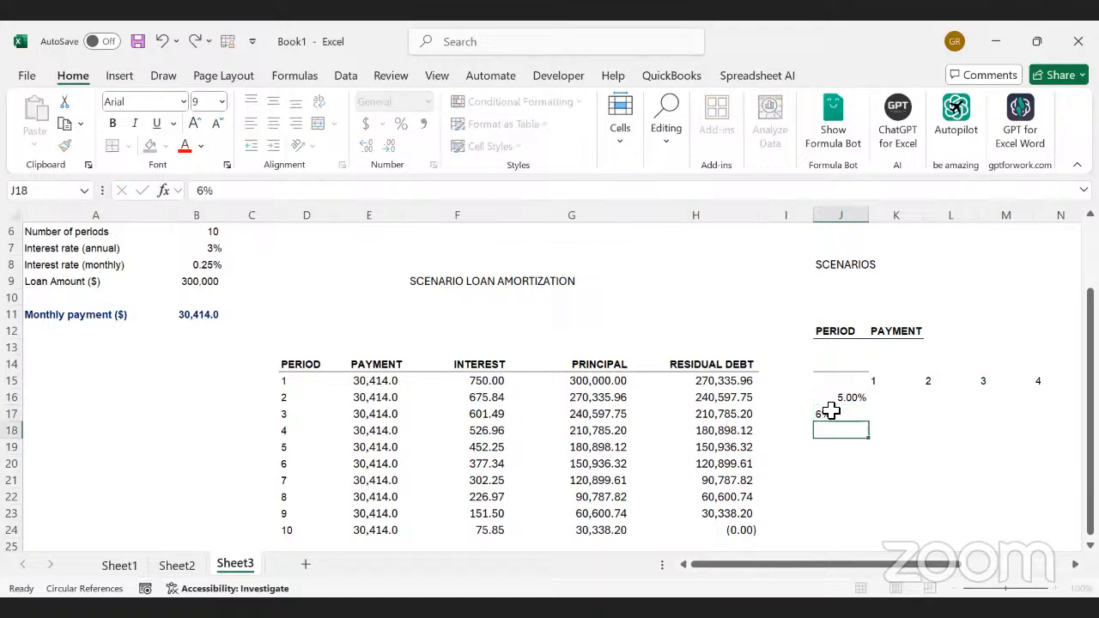
left_click(838, 413)
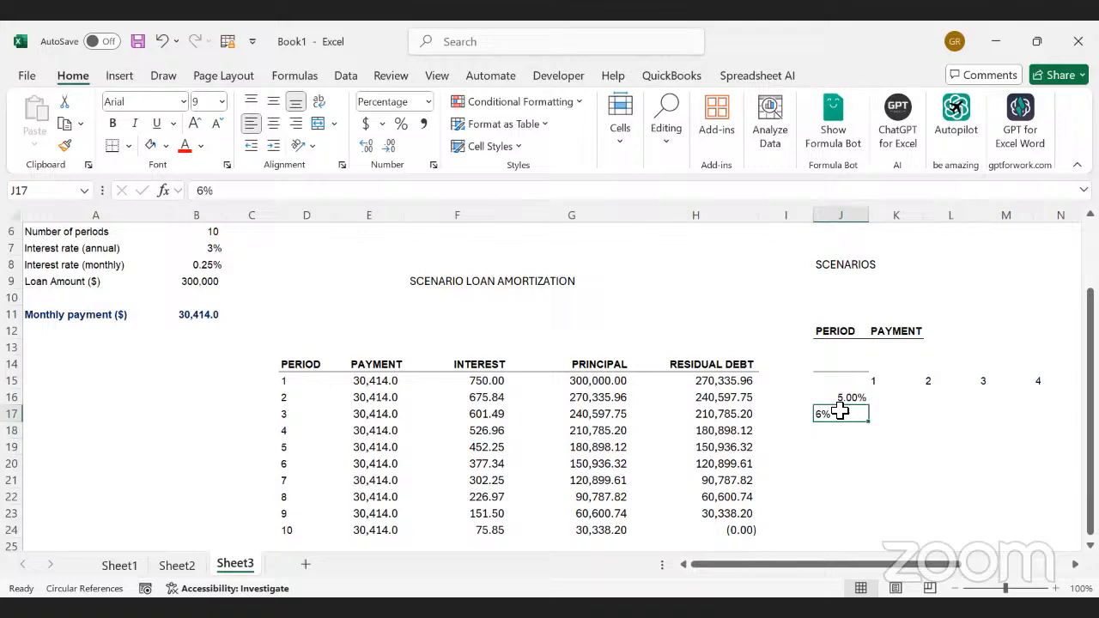
key("Delete")
Enter 7% in J17 as the second interest rate of the scenarios table
left_click(833, 398)
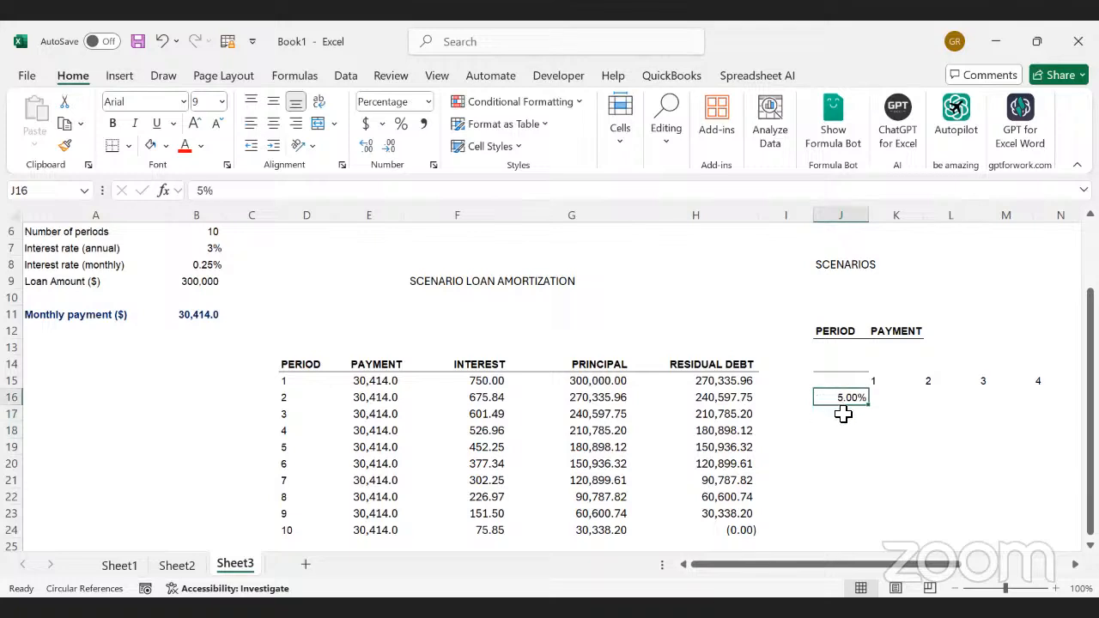
left_click(845, 411)
left_click(845, 397)
left_click(850, 416)
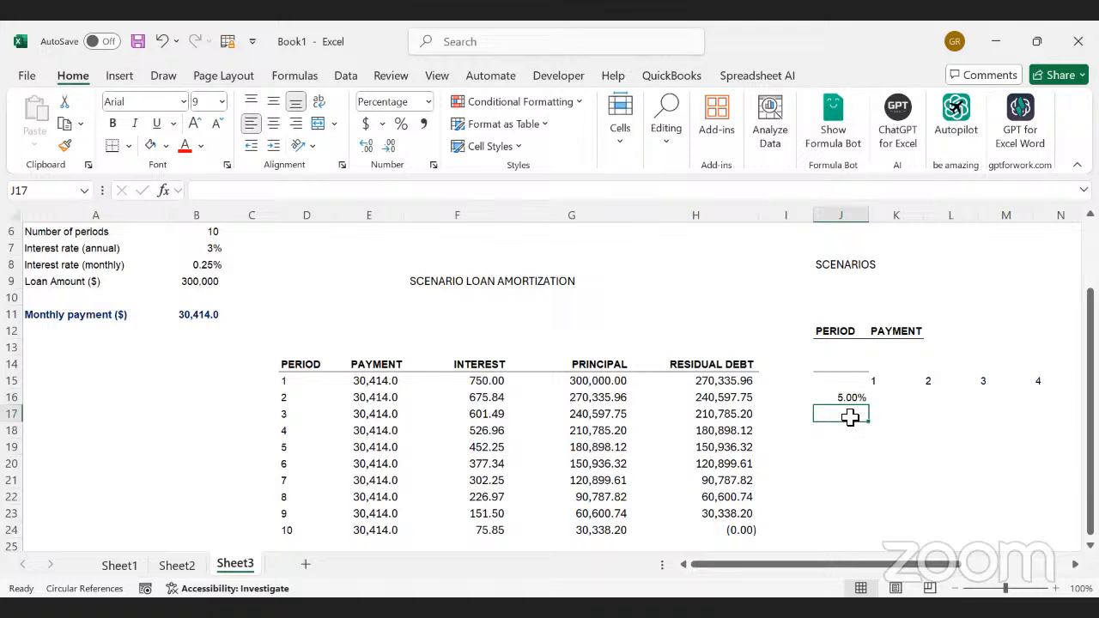
type("7")
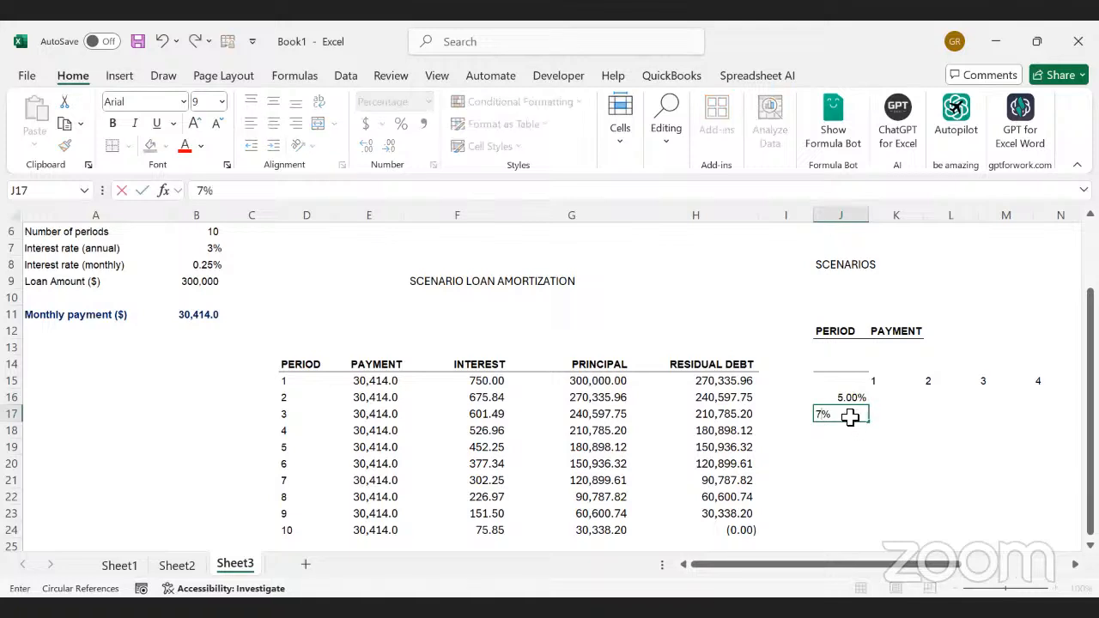
key("Return")
Copy J16 and paste only its formats onto J17:J22
left_click(845, 396)
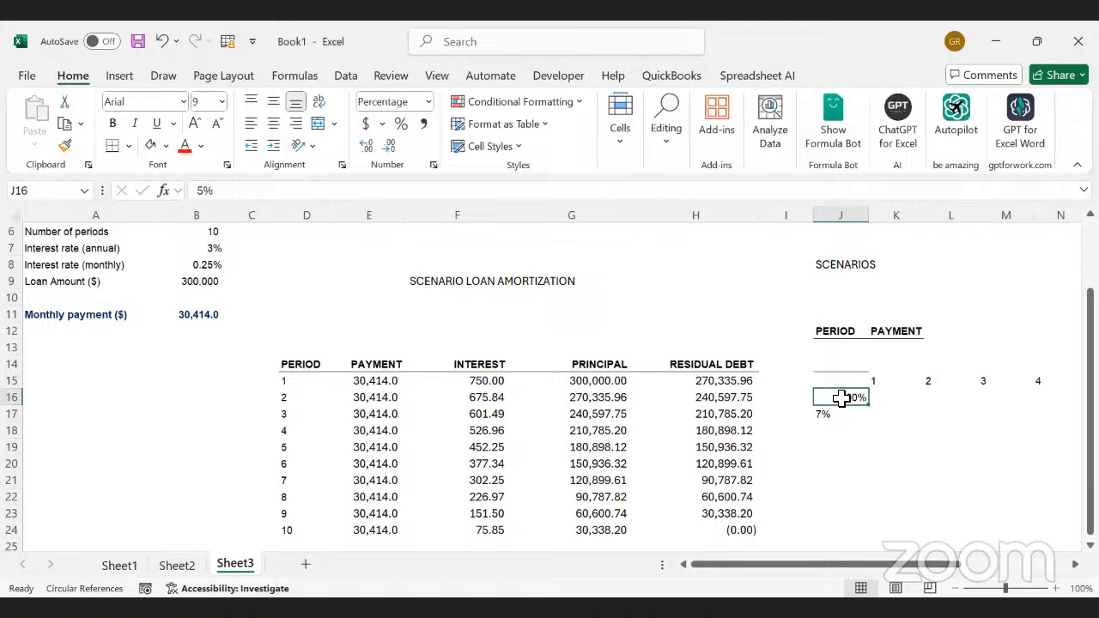
key("ctrl+c")
left_click(830, 416)
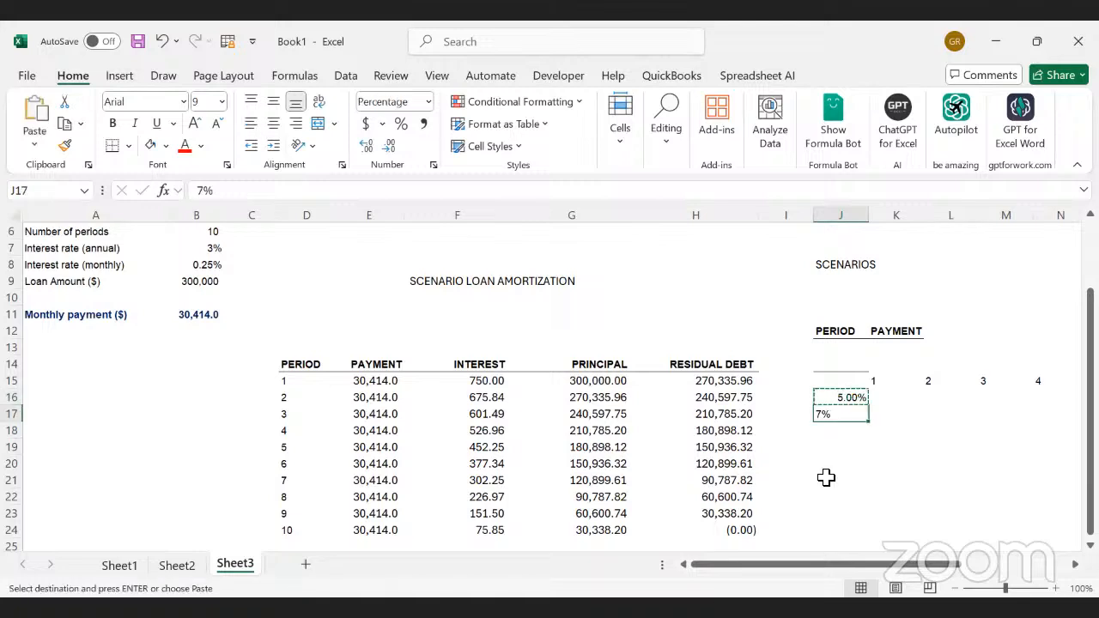
left_click(827, 498, "shift")
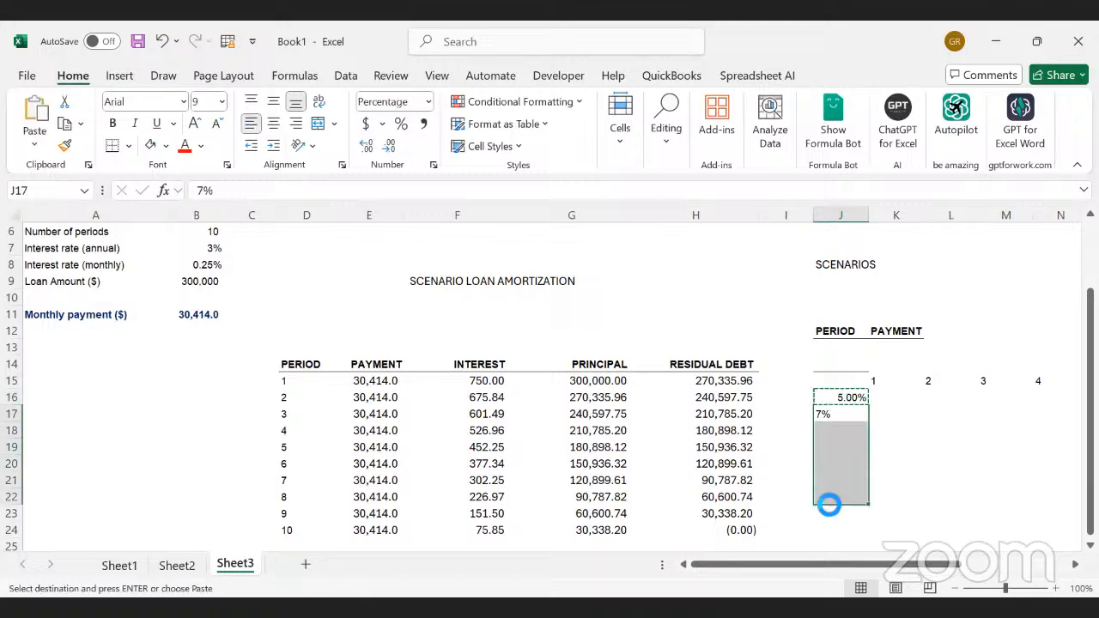
key("ctrl+alt+v")
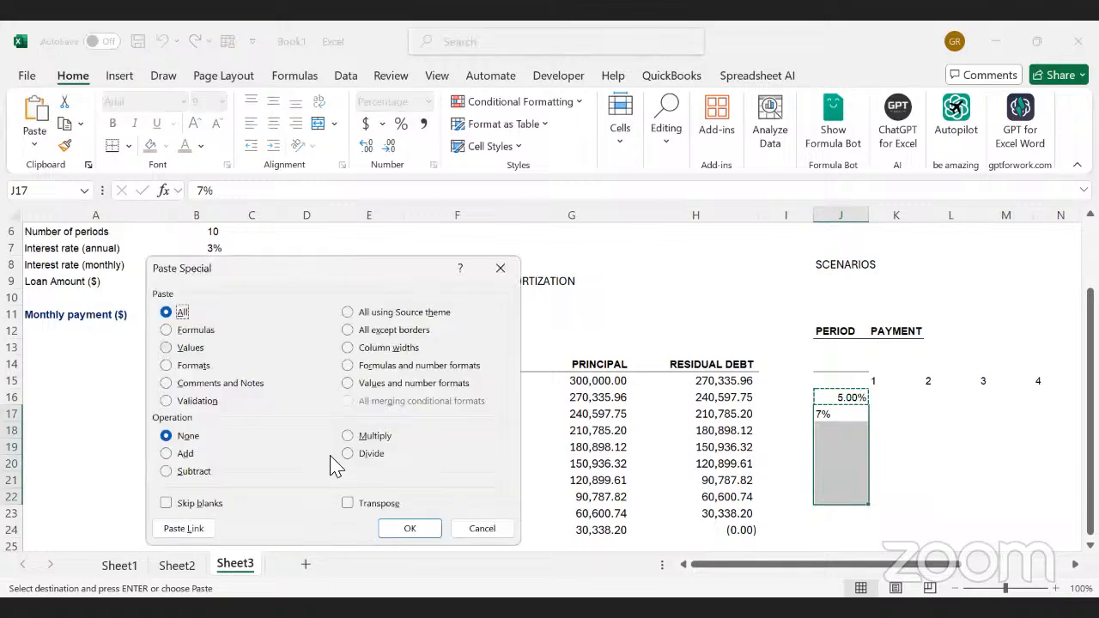
key("t")
left_click(413, 528)
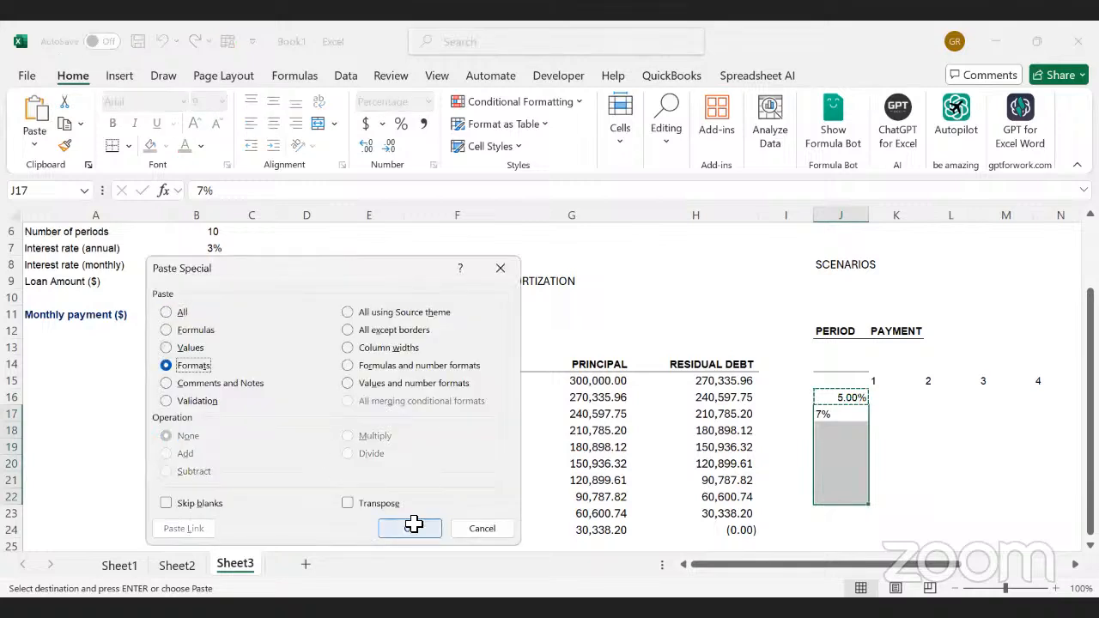
Enter the interest rates 8%, 9%, 10% and 12% down the scenario column in J18:J21
left_click(848, 418)
left_click(852, 424)
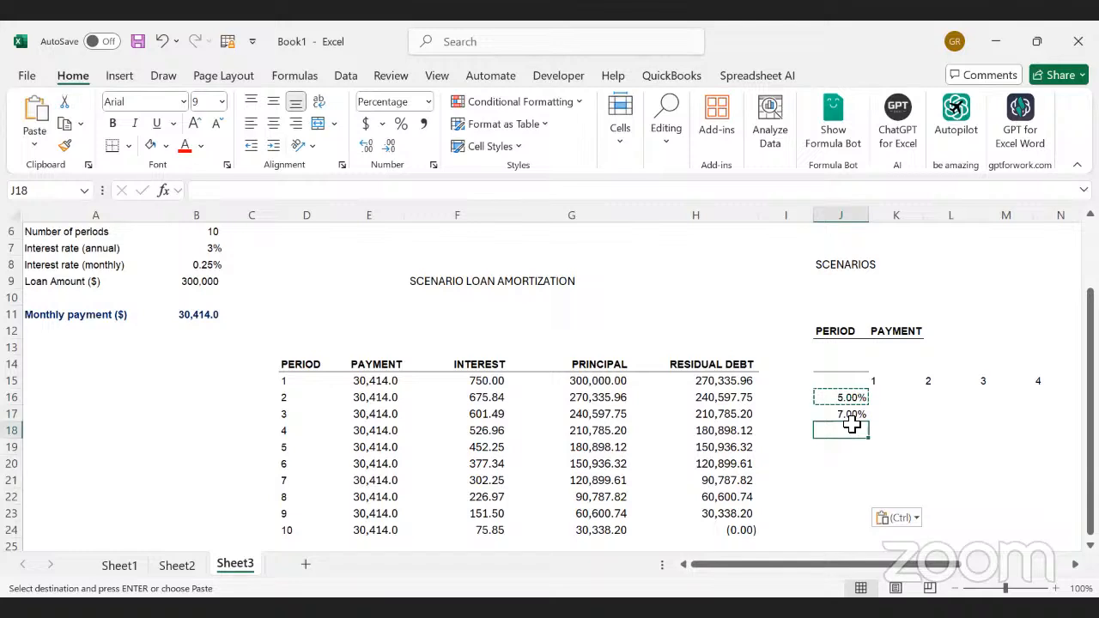
double_click(852, 425)
type("8%")
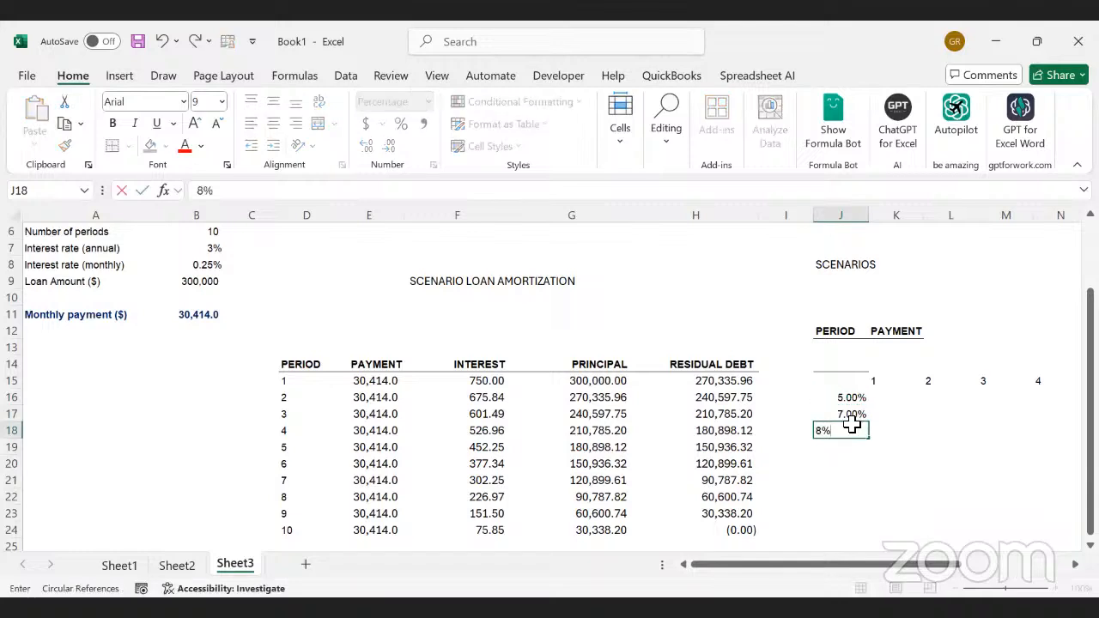
key("Return")
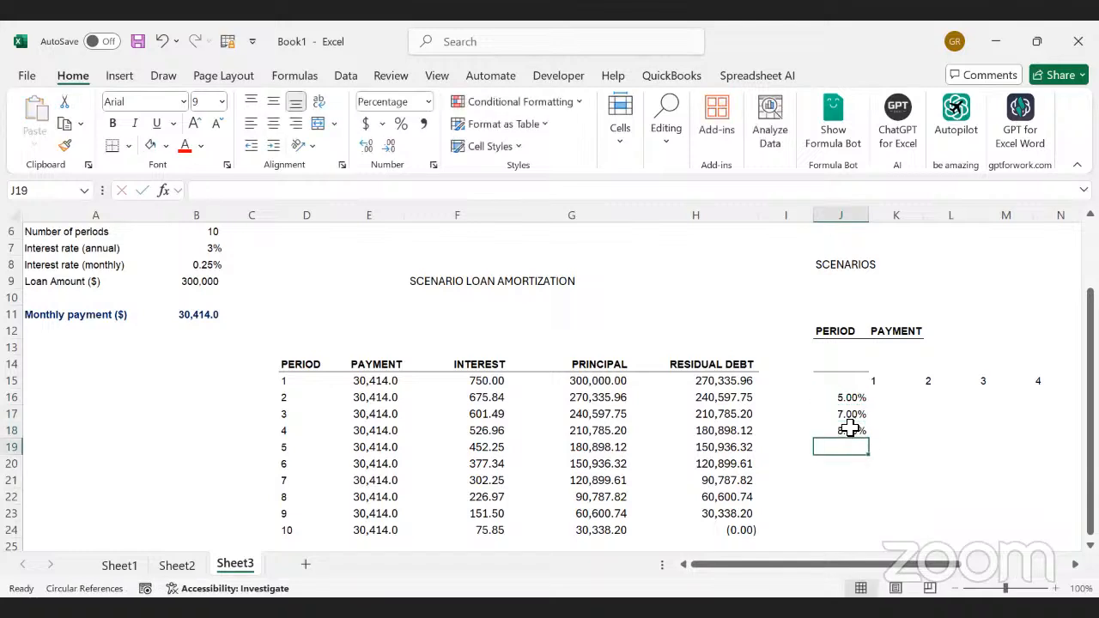
type("9%")
key("Return")
type("10")
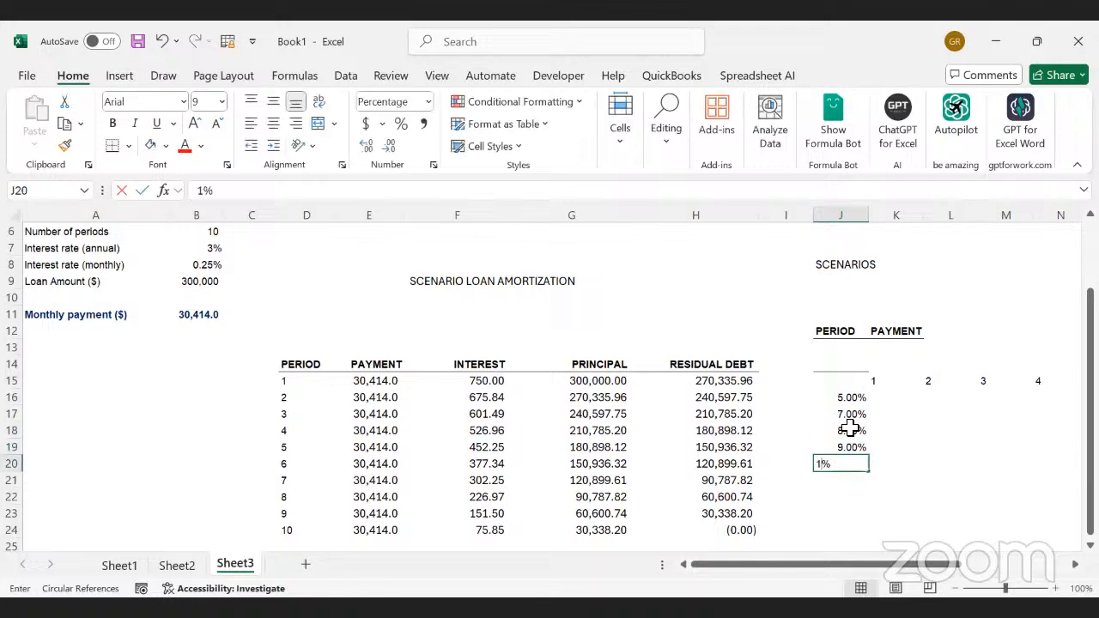
key("Return")
left_click(983, 447)
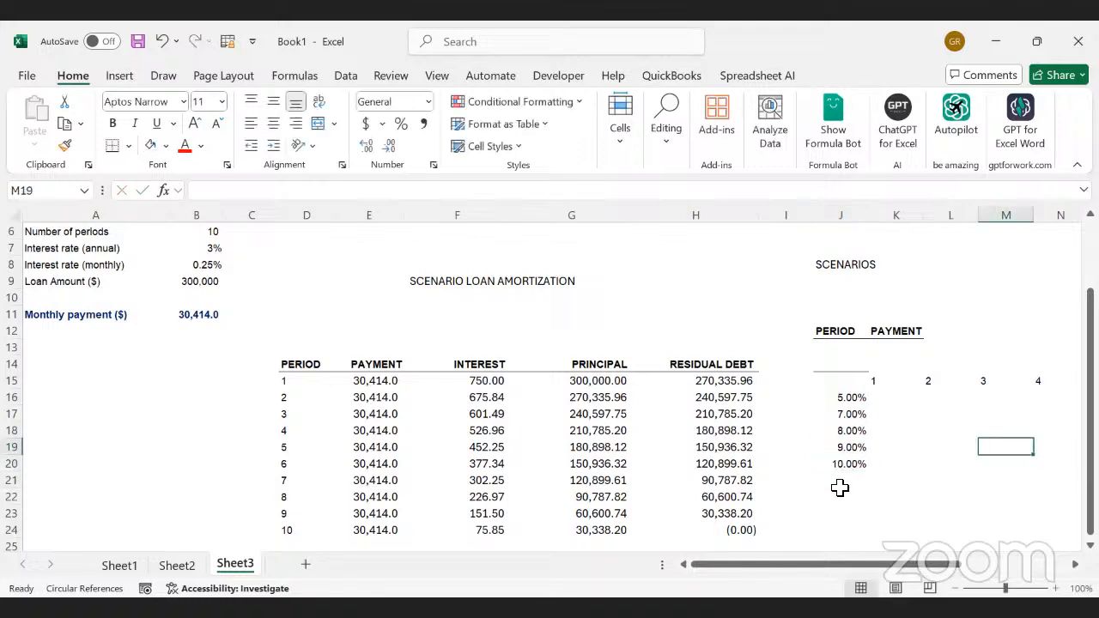
left_click(838, 486)
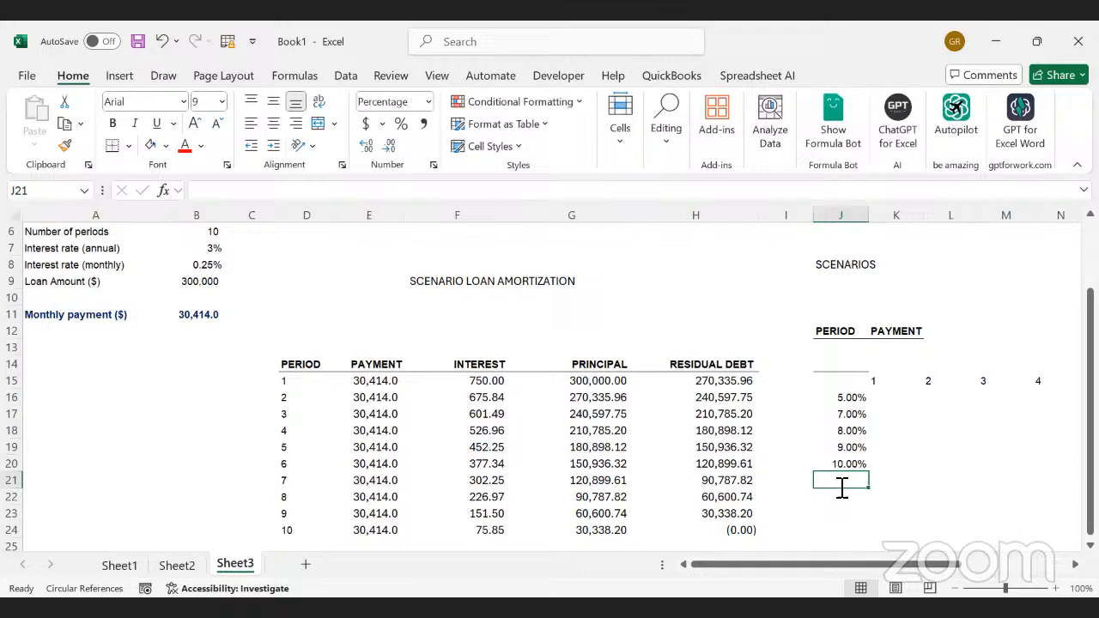
type("12")
left_click(965, 448)
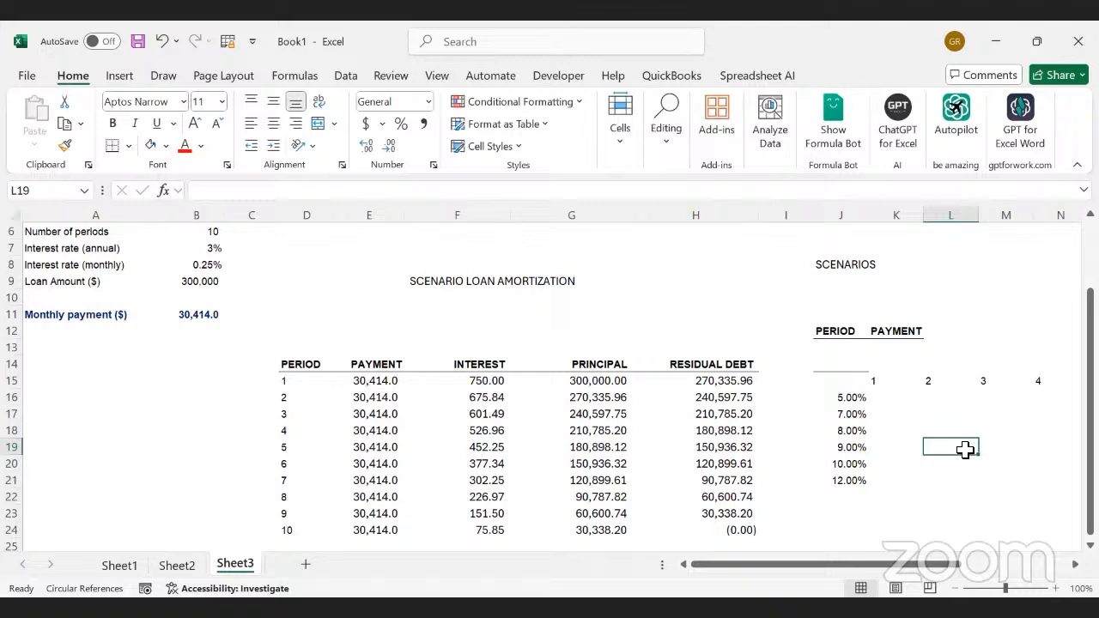
Remove the border from J15, the corner cell of the scenarios table
key("Right")
key("Right")
key("Right")
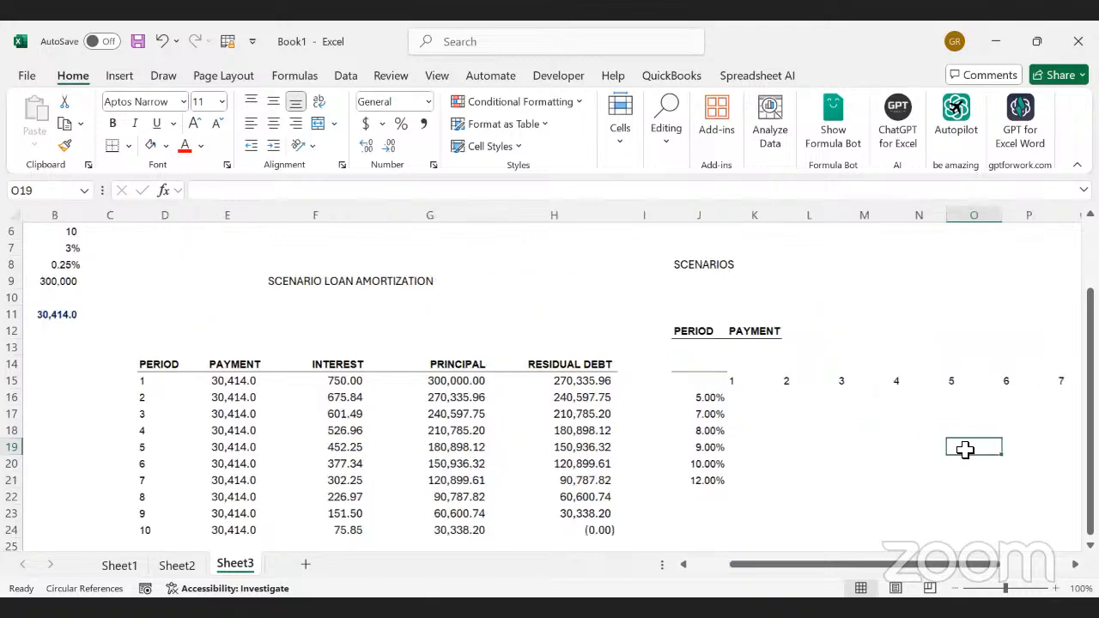
key("Right")
key("Right")
key("Right")
key("Right")
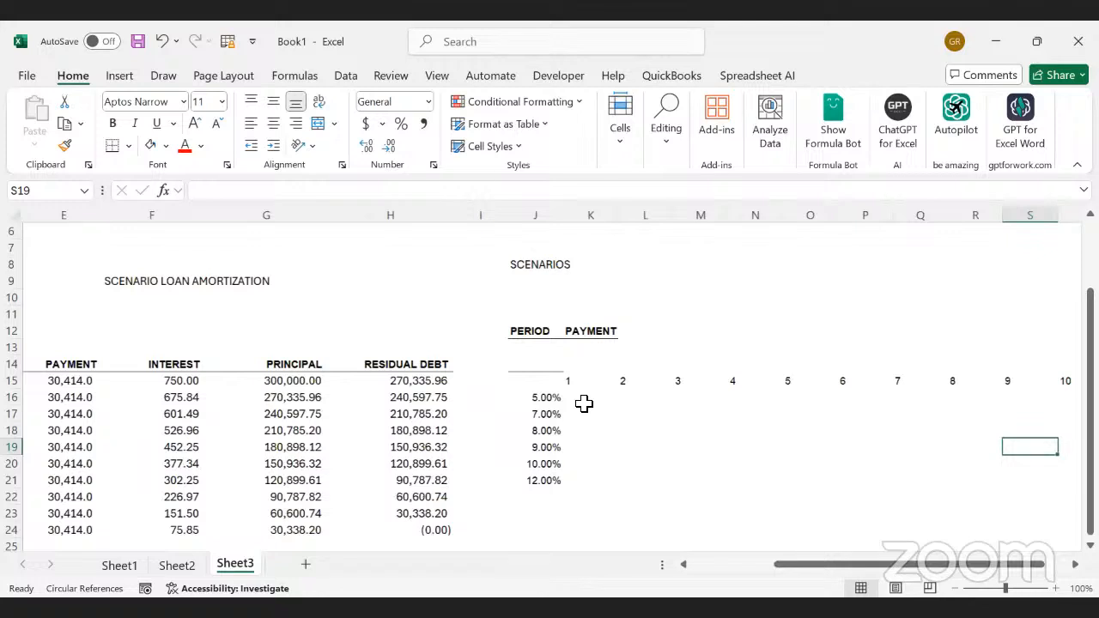
key("Right")
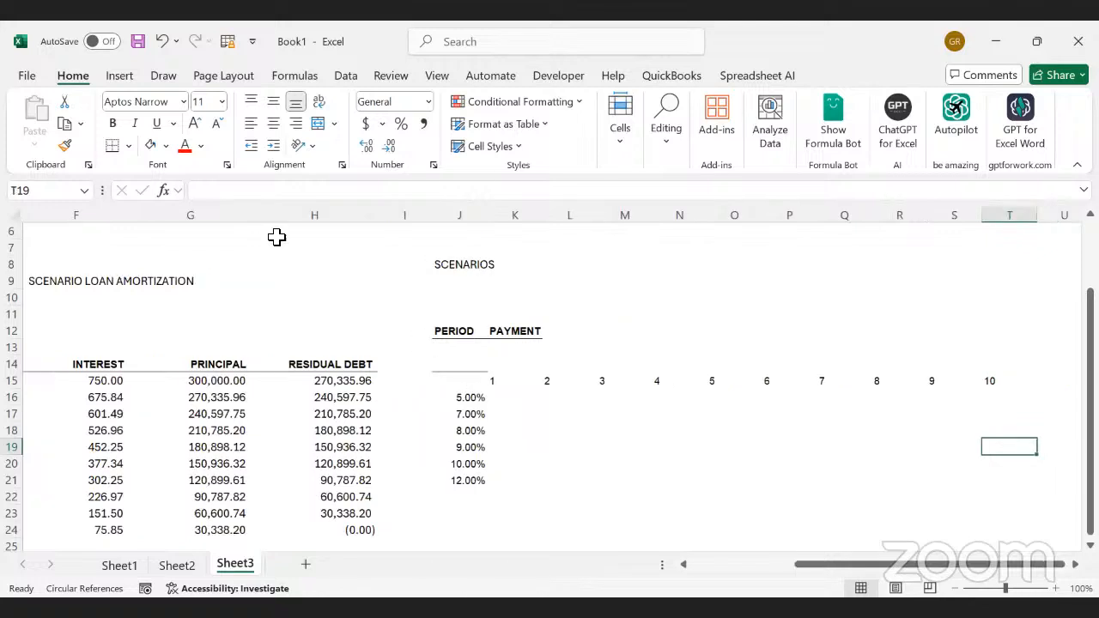
left_click(459, 381)
left_click(129, 146)
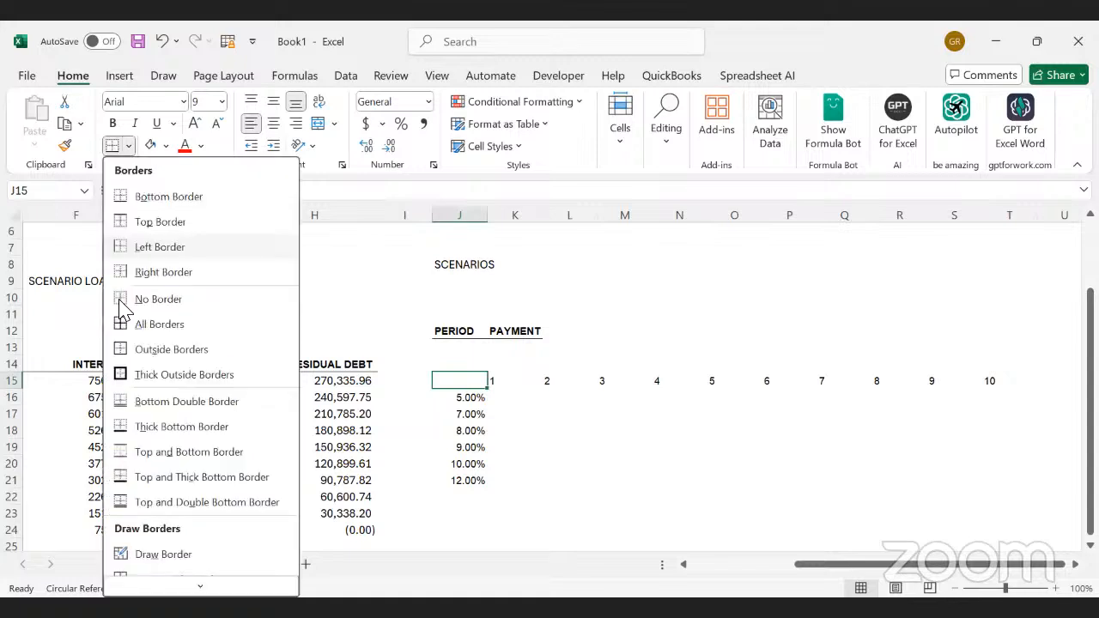
left_click(122, 300)
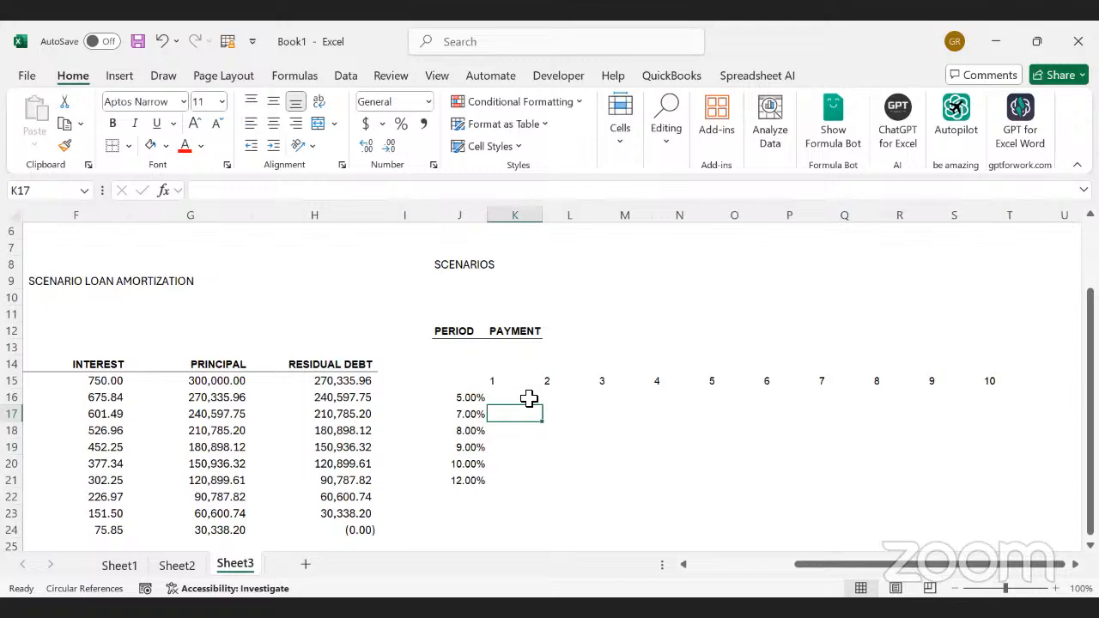
Review the scenario table's interest rates in J16:J21 and its periods across row 15
left_click(529, 398)
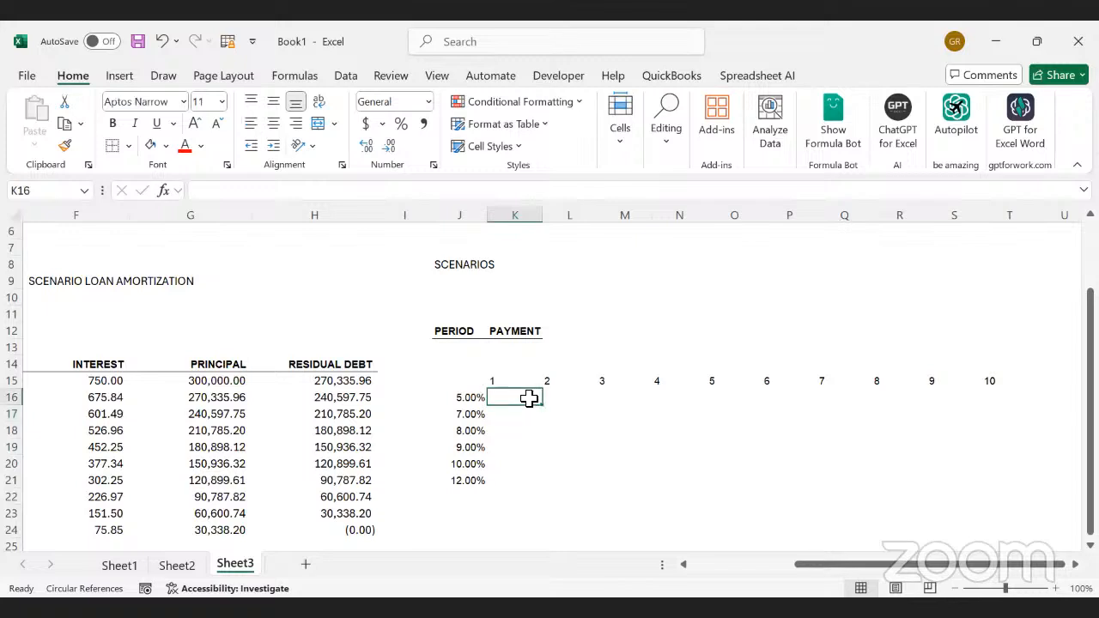
left_click_drag(468, 397, 454, 481)
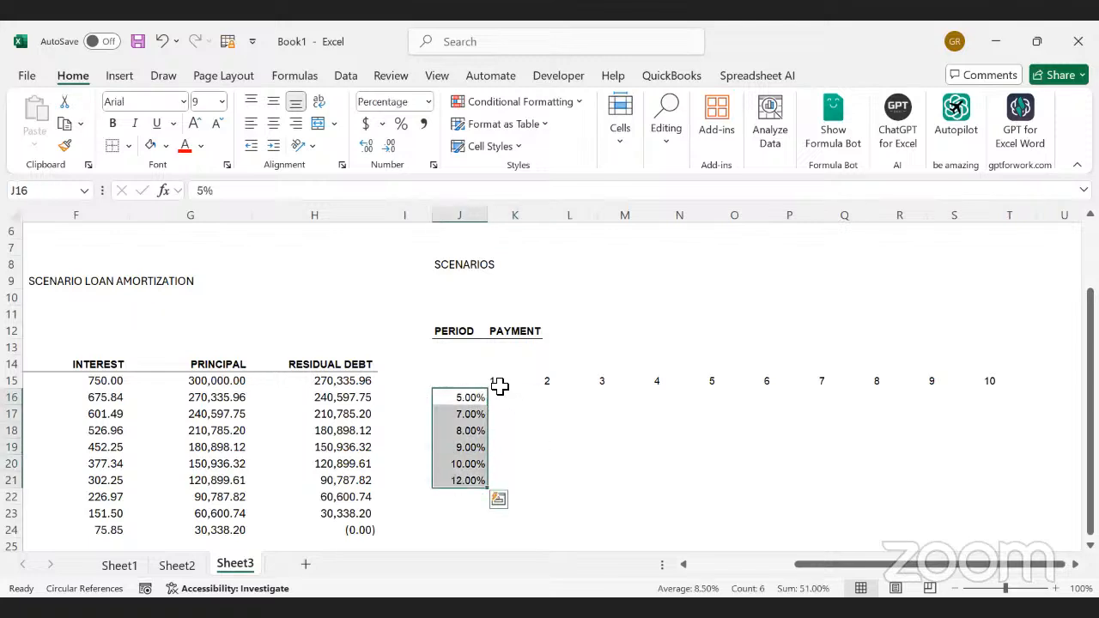
left_click_drag(500, 388, 537, 400)
left_click_drag(704, 394, 953, 378)
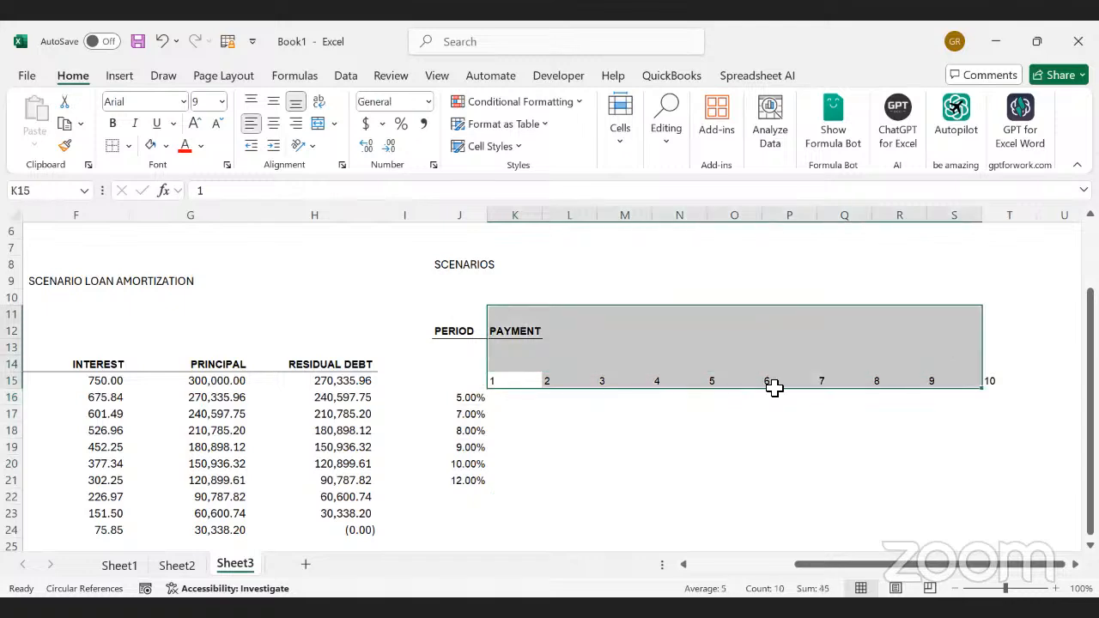
left_click(569, 398)
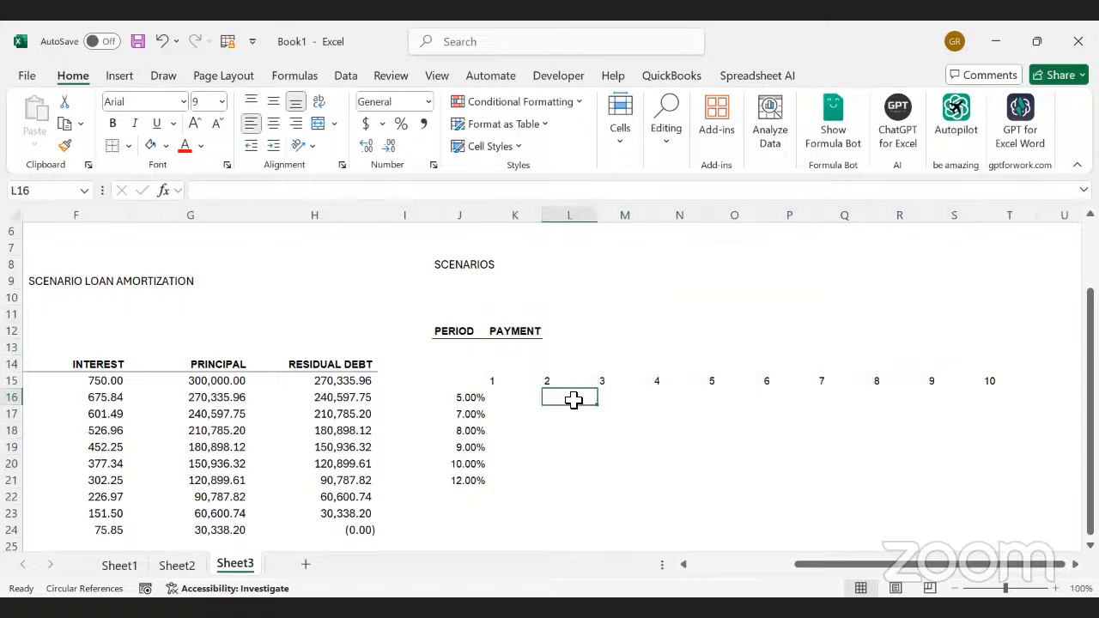
left_click(459, 379)
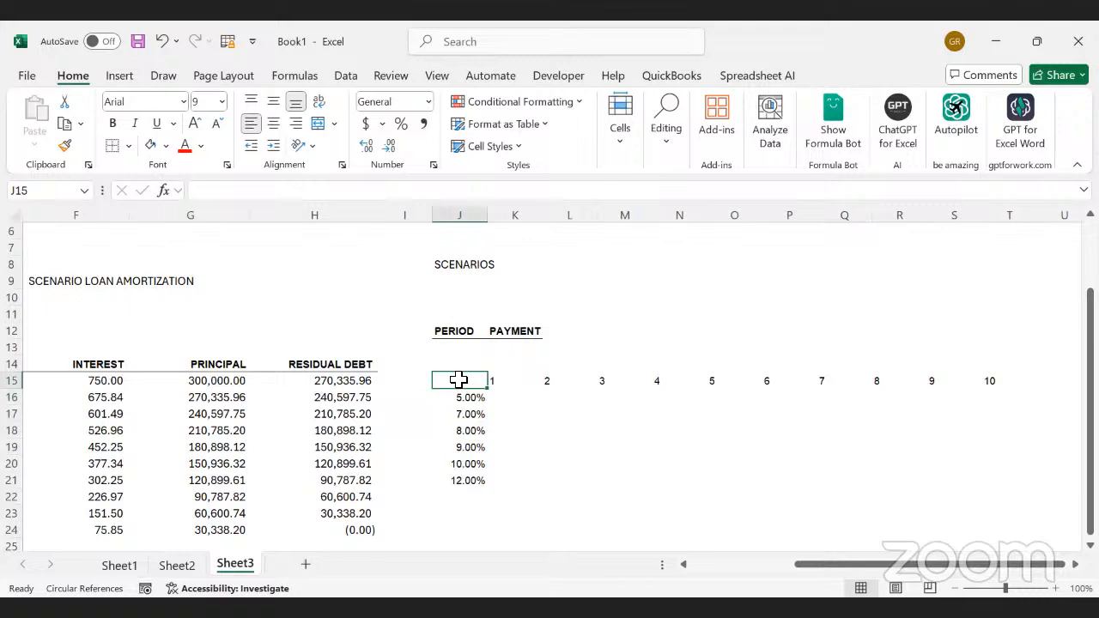
double_click(460, 380)
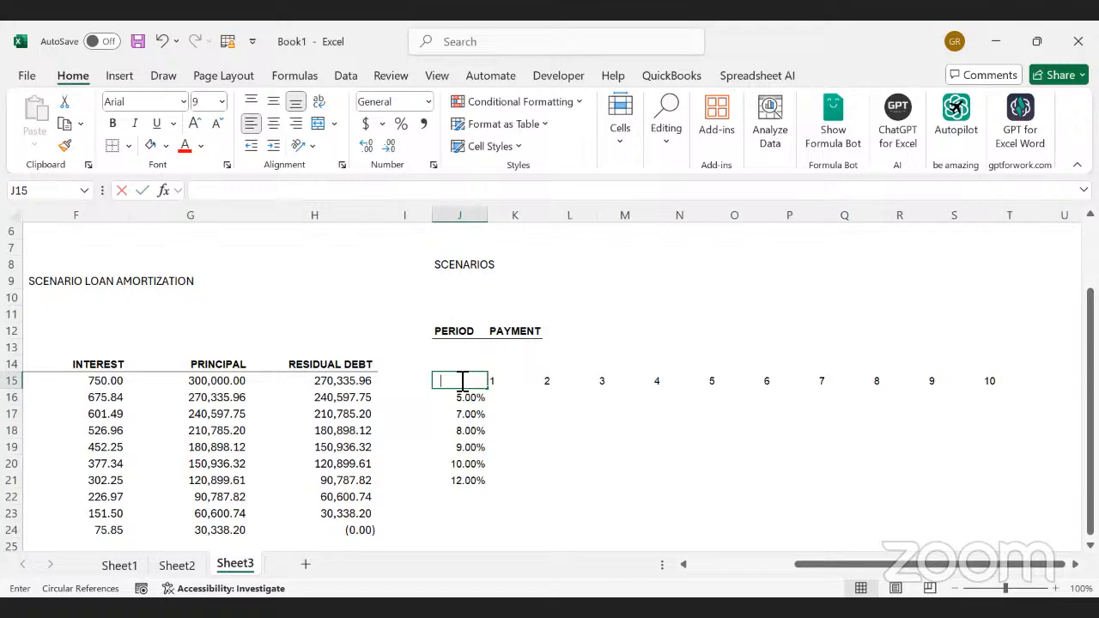
type("=")
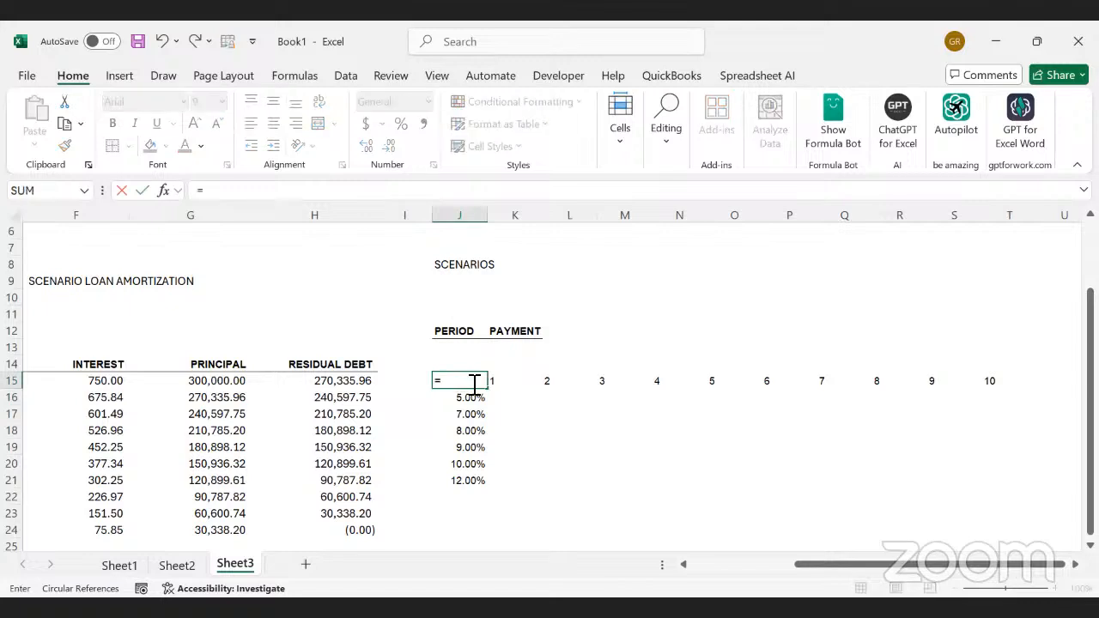
key("Escape")
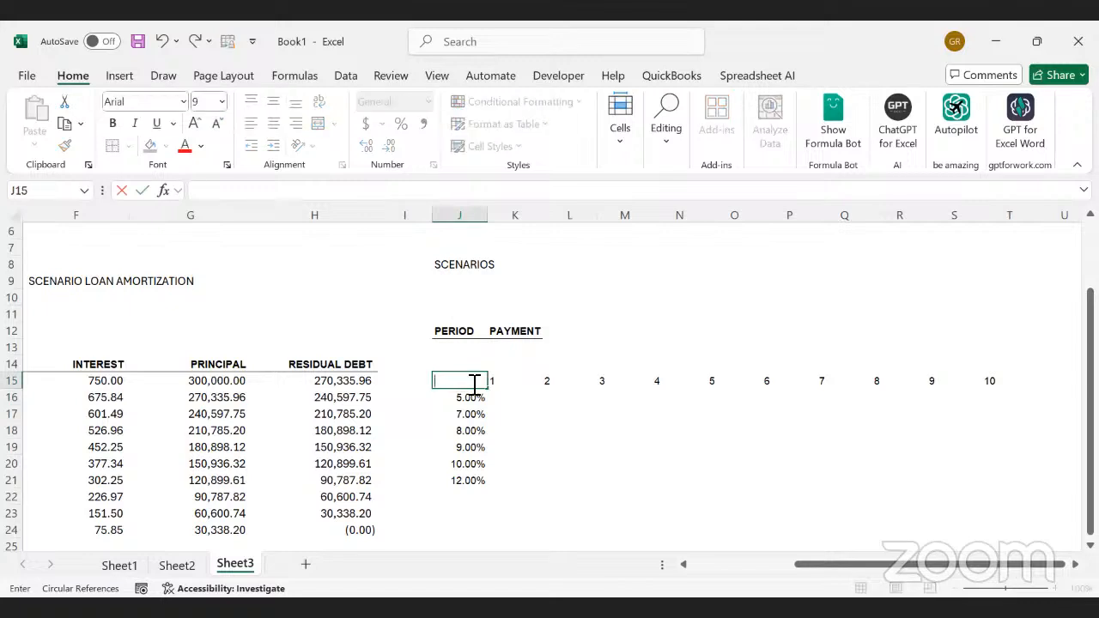
Examine the loan inputs in columns A and B beside the amortization schedule, including the number of periods and interest rates
key("Left")
key("Left")
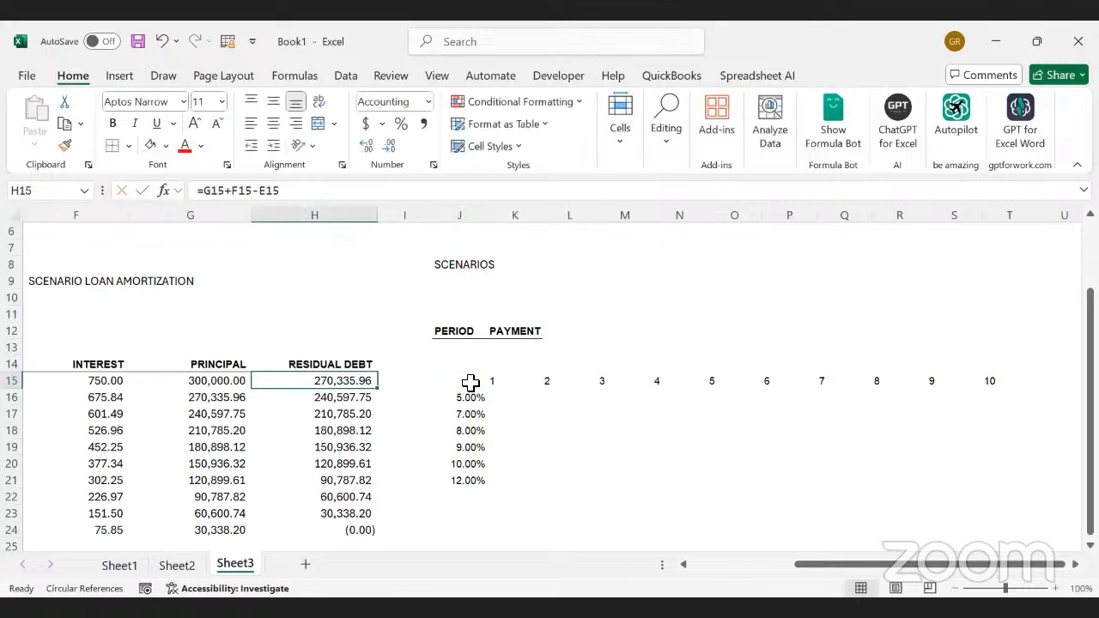
key("Left")
key("Left")
key("Left")
key("Left")
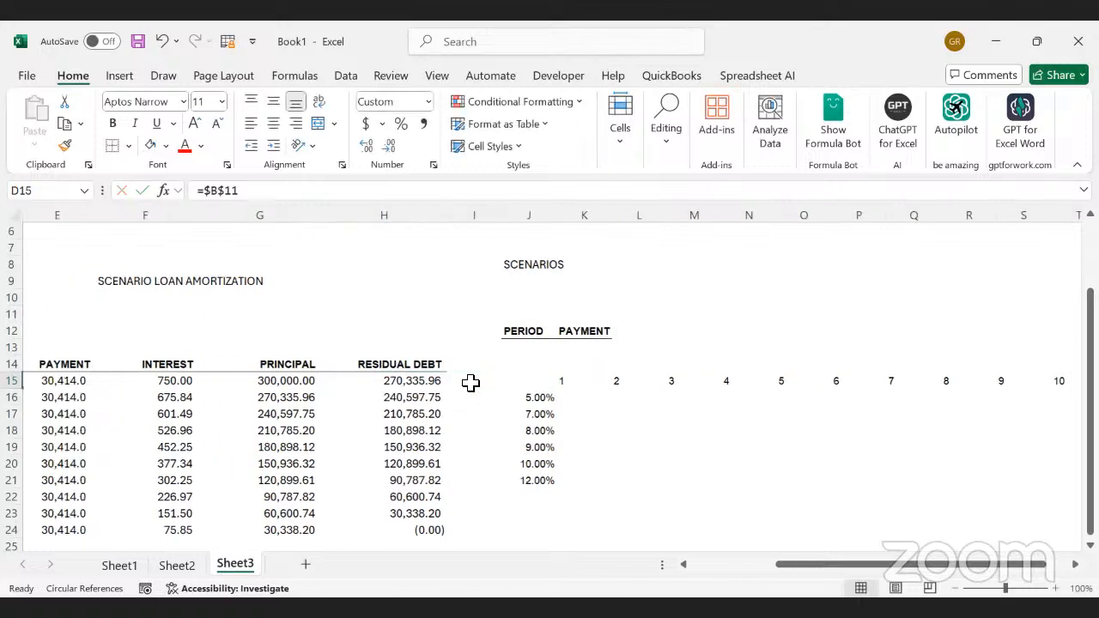
key("Left")
key("Left")
key("Left")
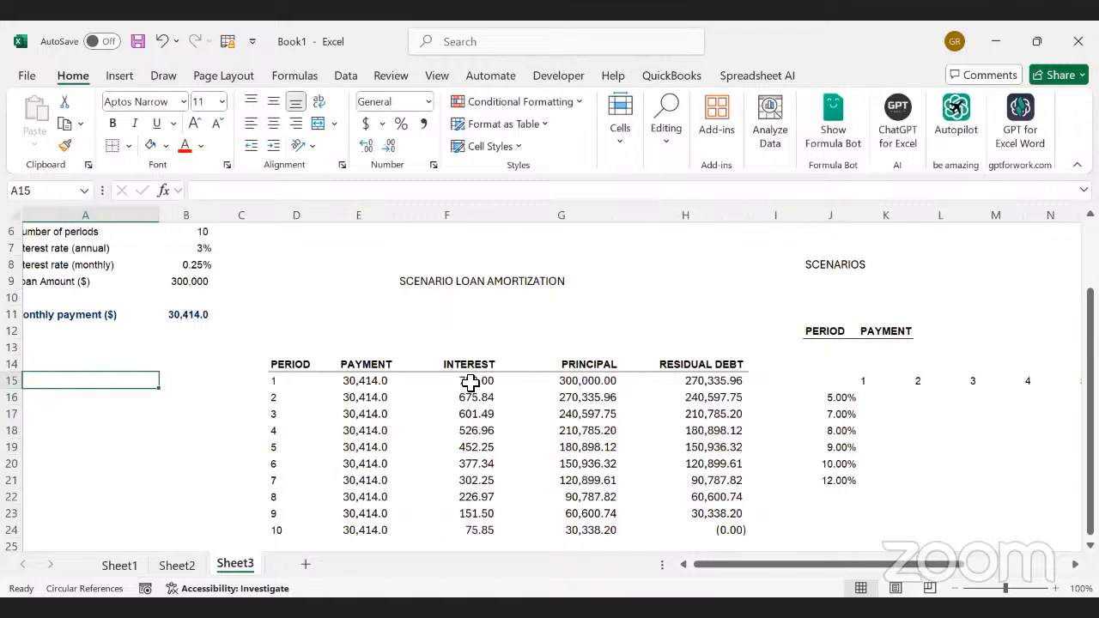
scroll(470, 383, "left", 1)
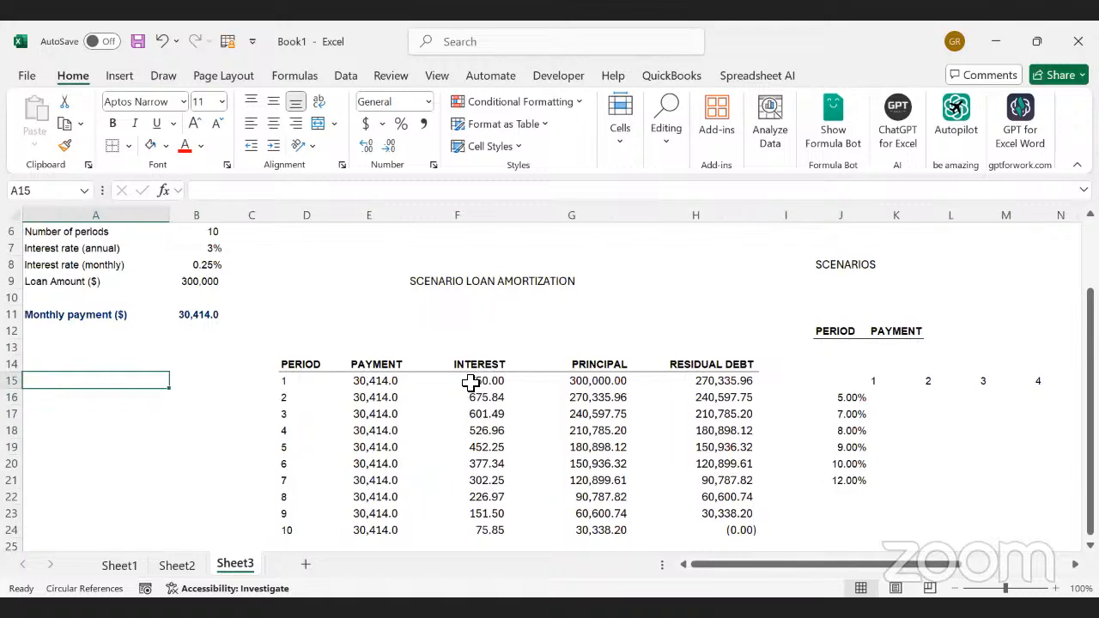
Review the periods across K15:T15 of the scenarios table, from the first period to the last and back
key("ctrl+Right")
key("ctrl+Right")
key("ctrl+Right")
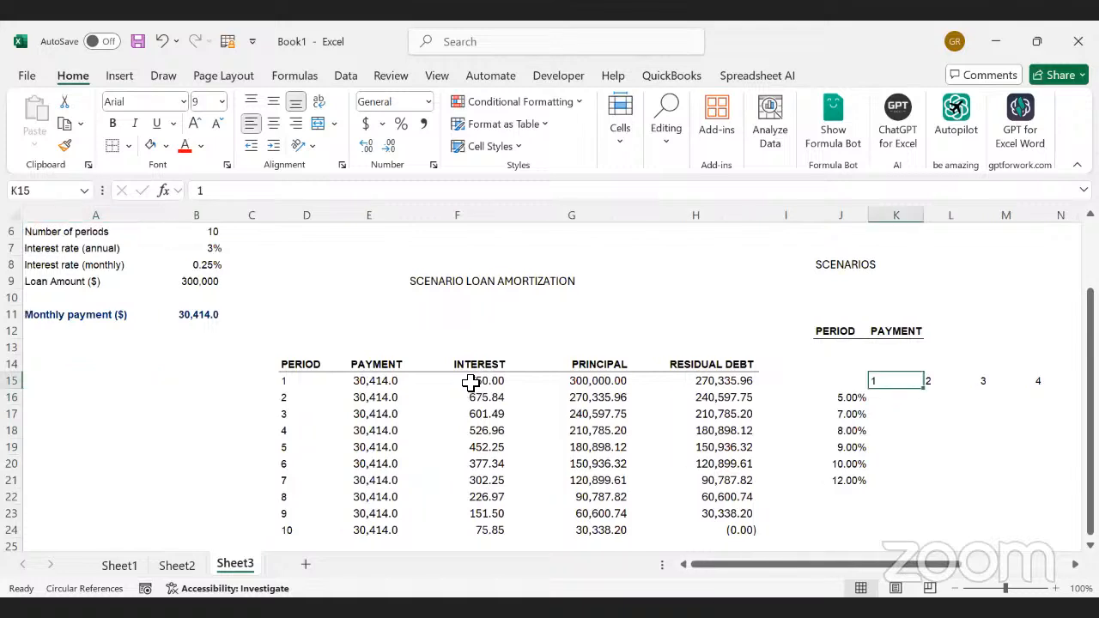
key("Right")
key("Right")
key("Right")
key("Right")
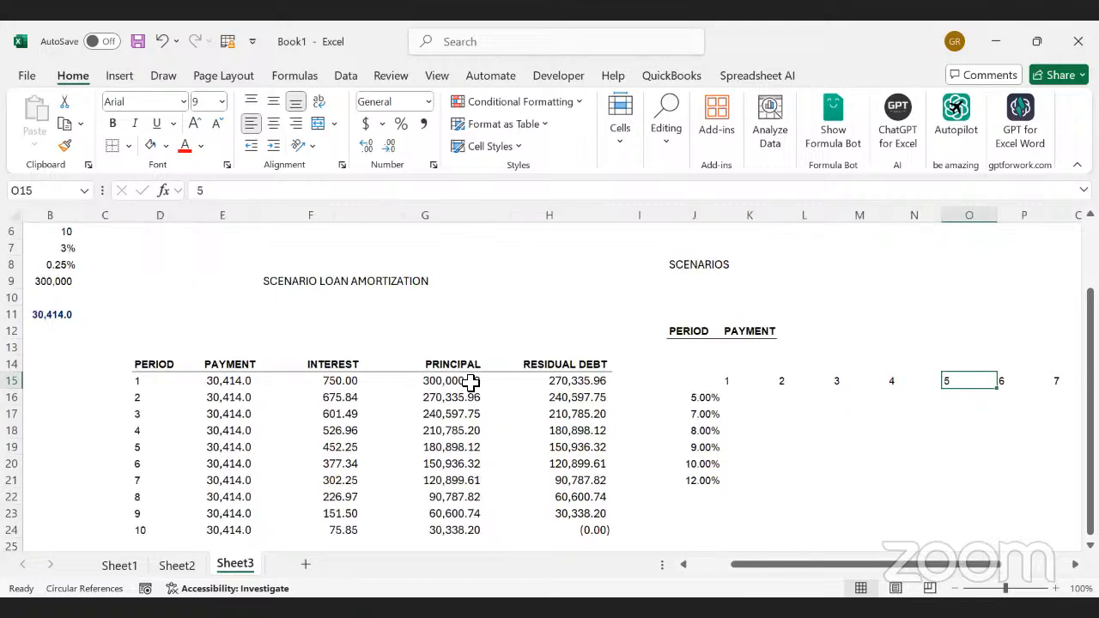
key("Right")
key("Right")
key("Right")
key("Right")
key("Right")
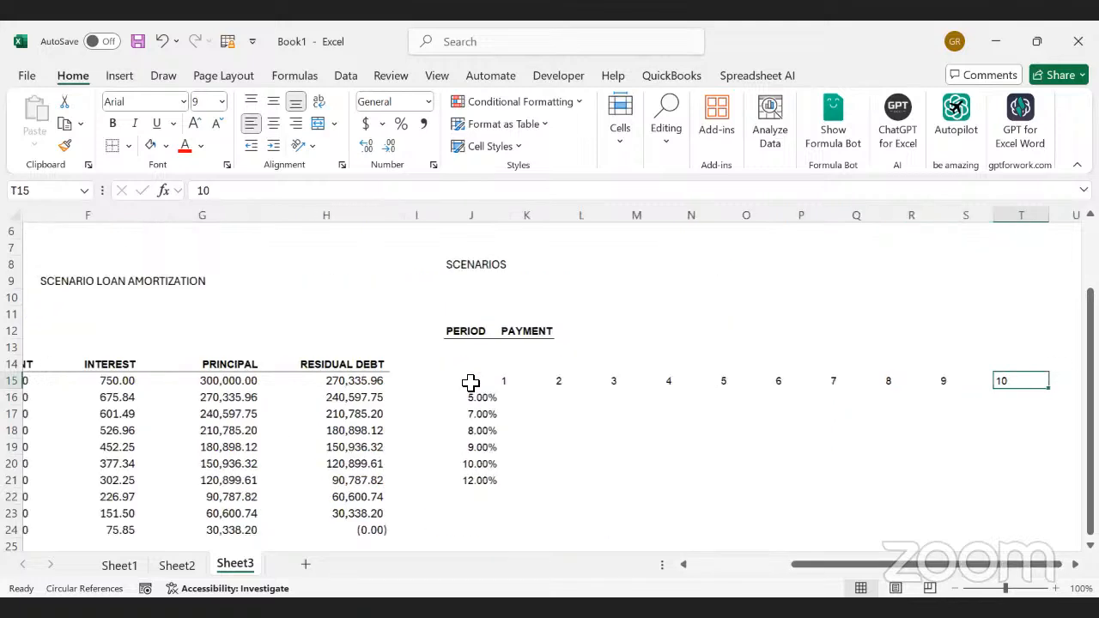
key("Left")
key("Left")
key("Left")
key("Left")
key("Left")
key("Left")
key("Left")
key("Left")
key("Left")
key("Left")
key("Left")
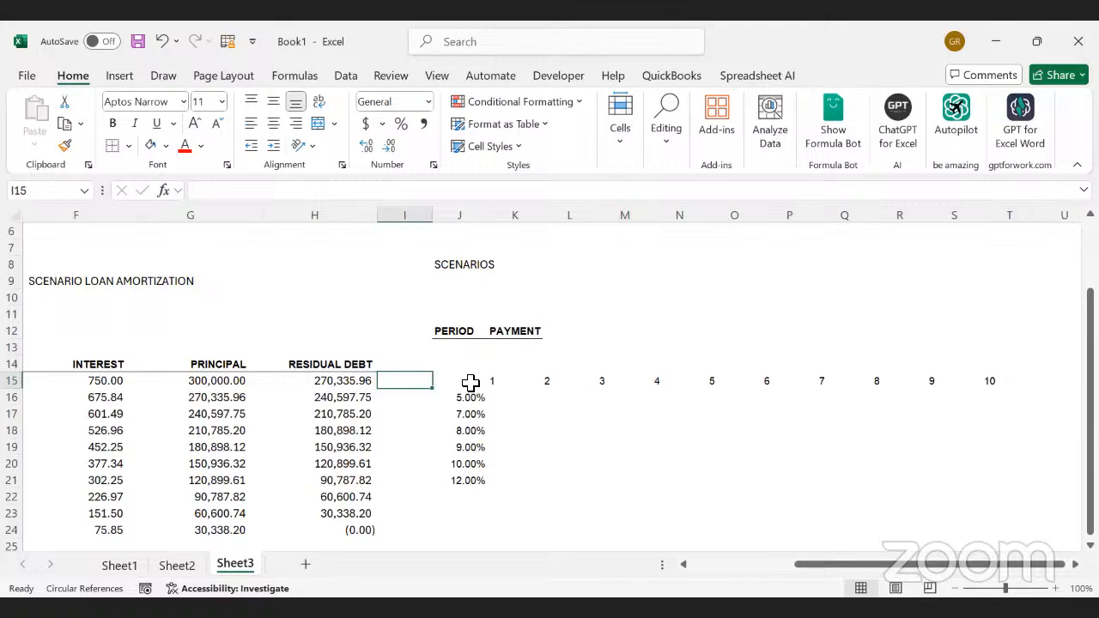
key("Left")
key("Left")
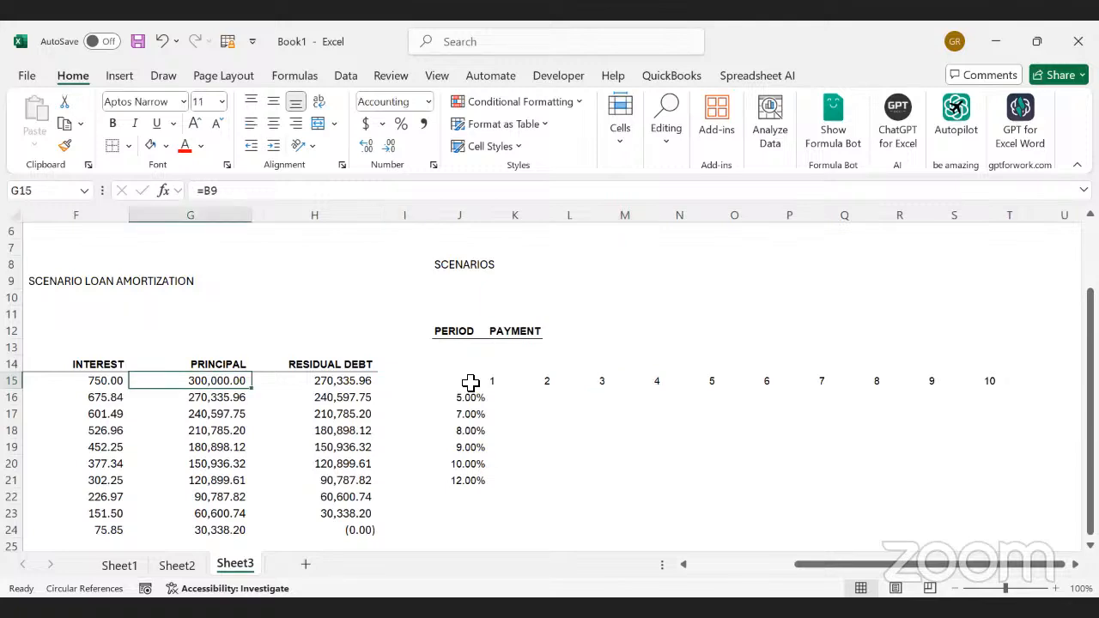
Enter =PMT(B8,B6,B9) in J15, using the monthly interest rate, number of periods and loan amount
left_click(471, 382)
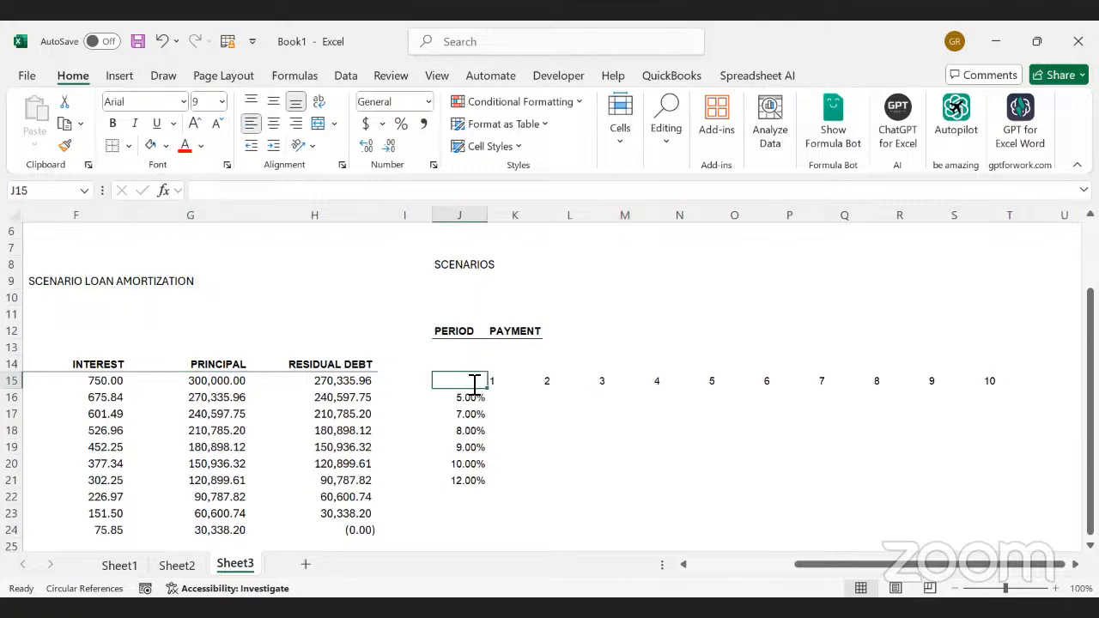
type("=")
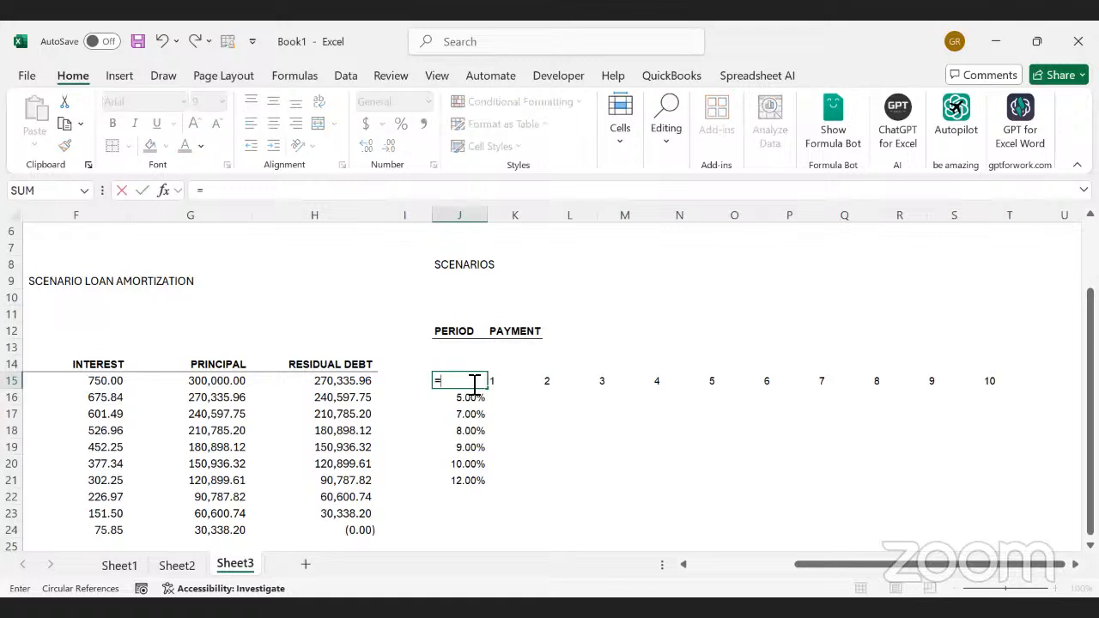
type("PMT(")
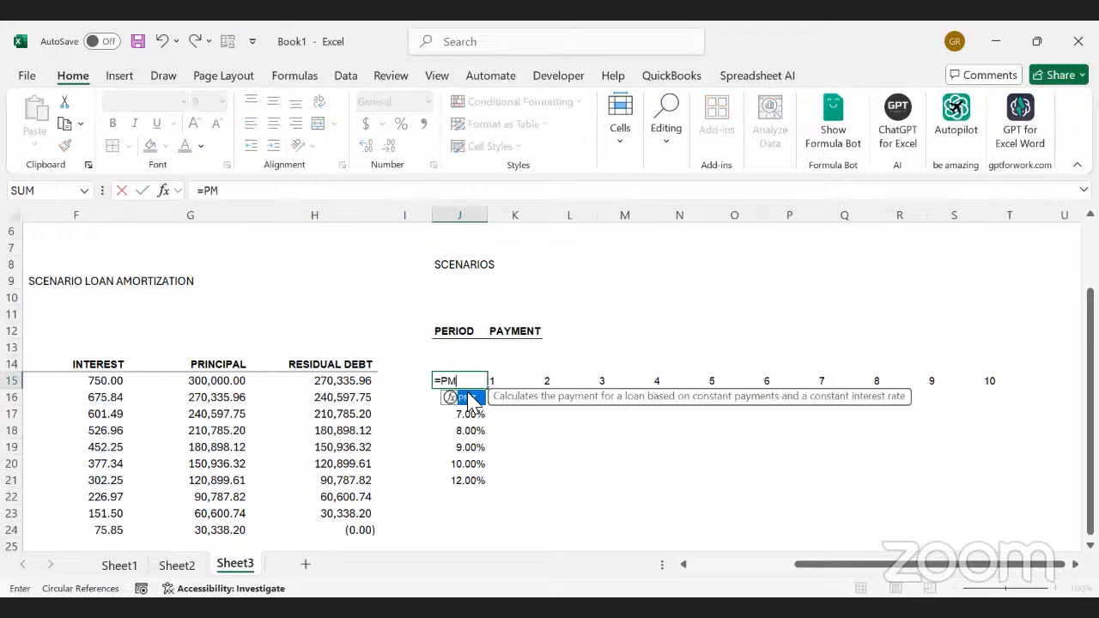
left_click(684, 565)
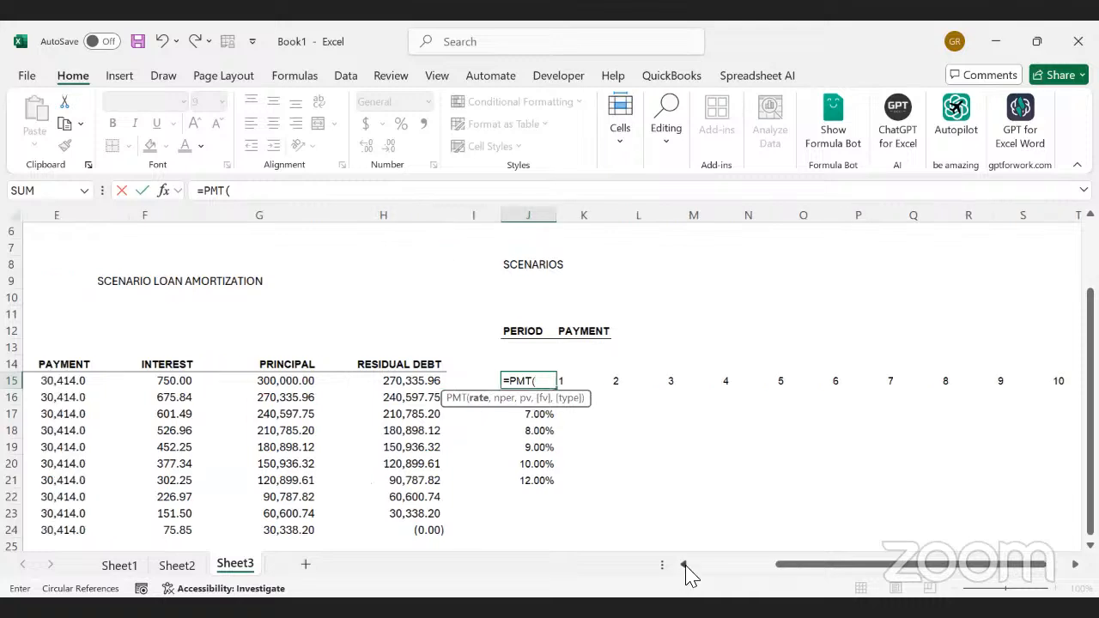
left_click(685, 565)
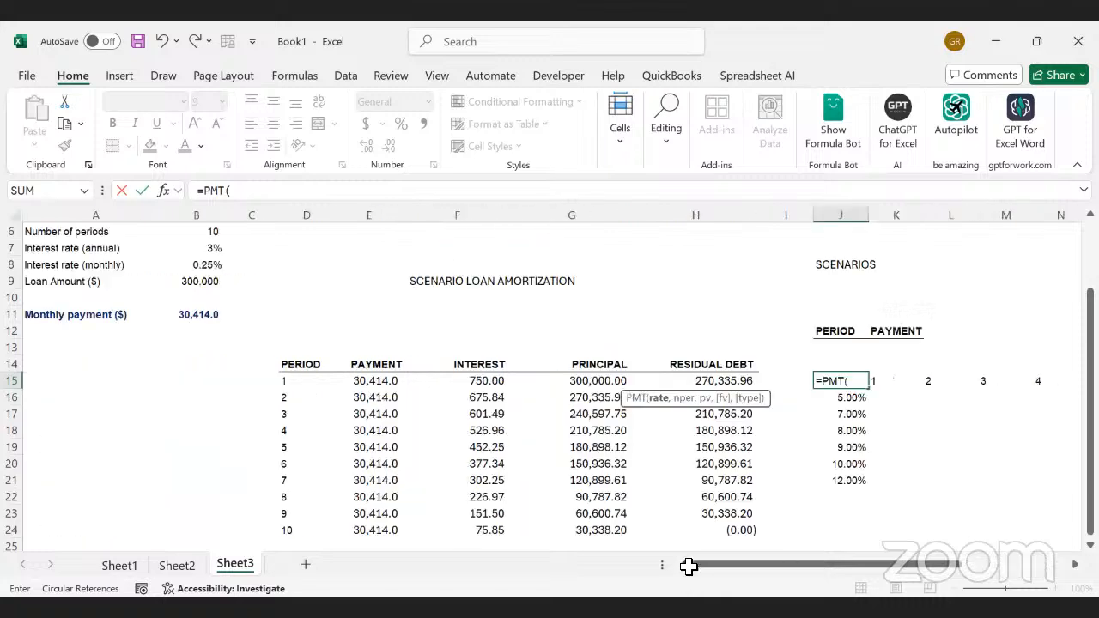
left_click(208, 265)
type(",")
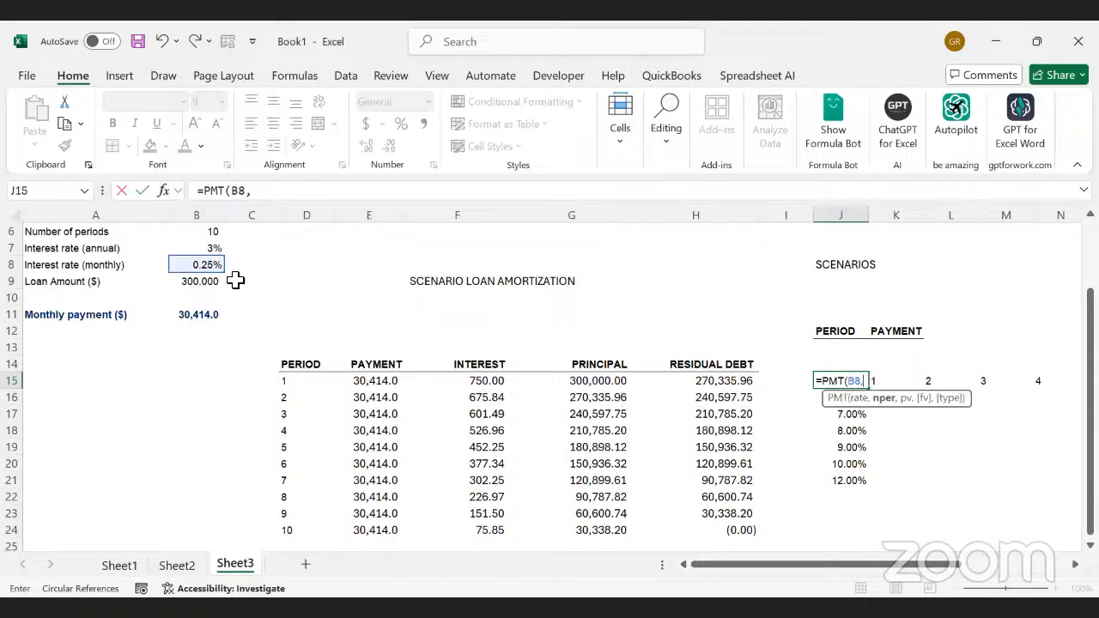
left_click(209, 239)
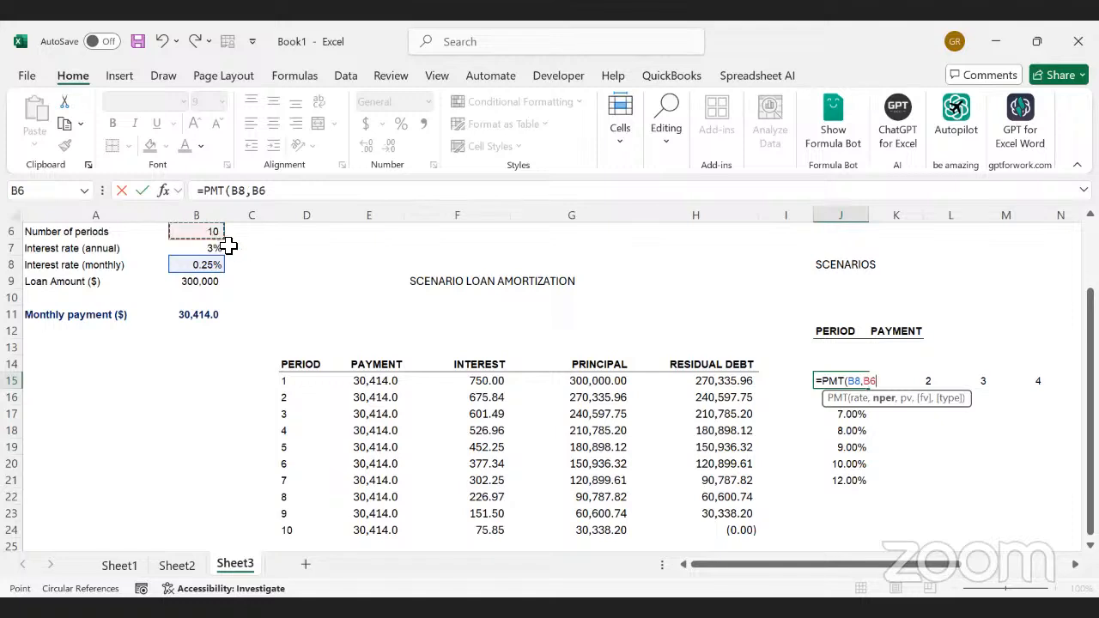
type(",")
left_click(190, 283)
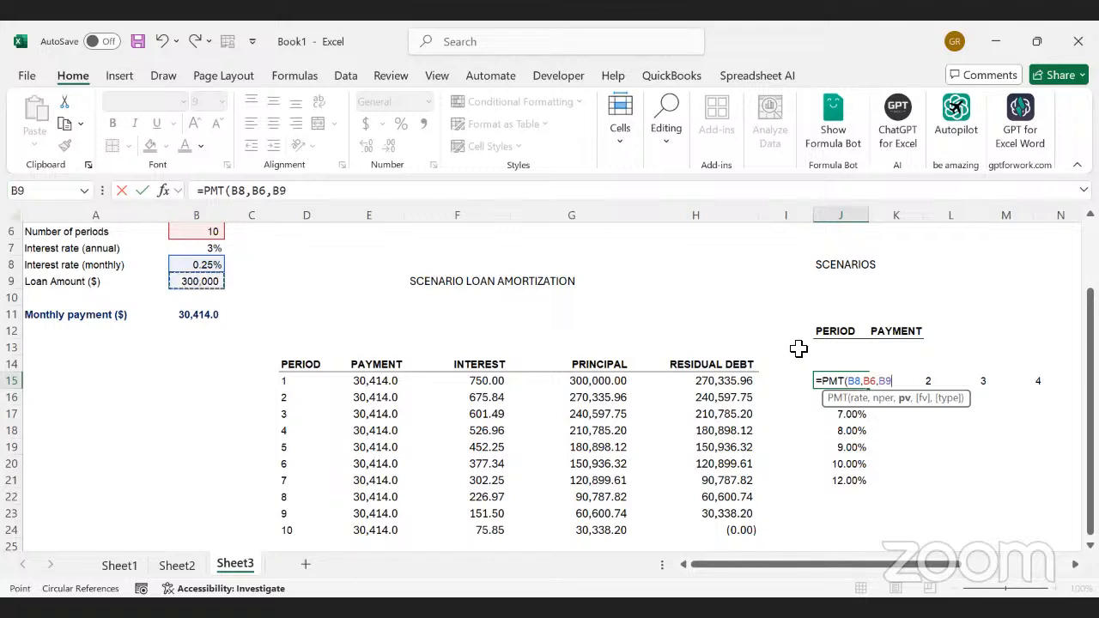
key("Return")
key("Up")
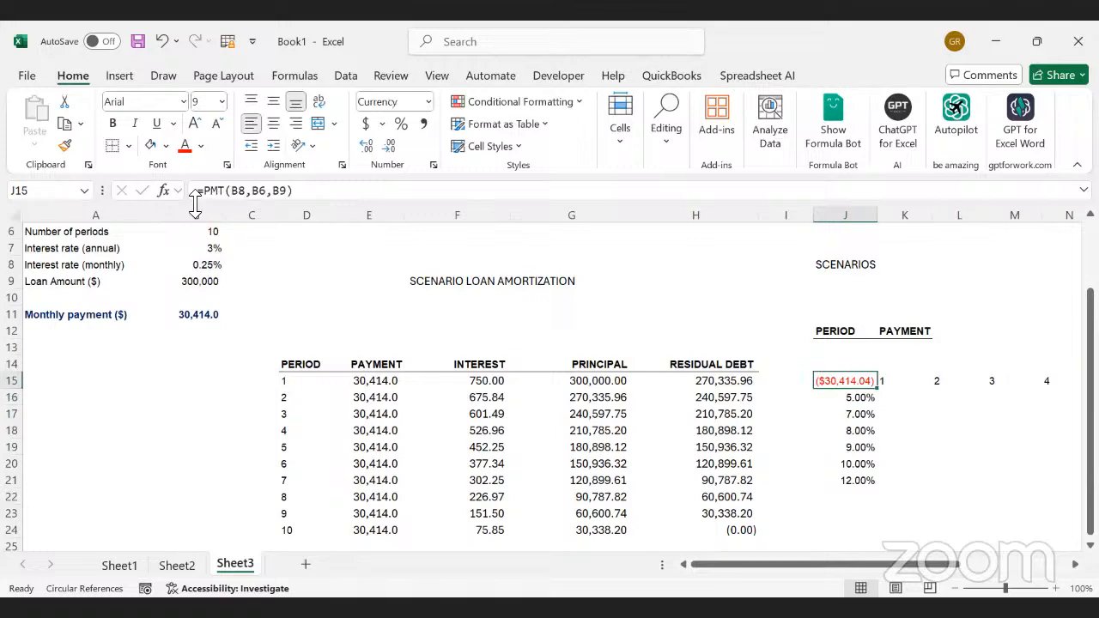
Negate the payment formula in J15 so it reads =-PMT(B8,B6,B9)
left_click(208, 196)
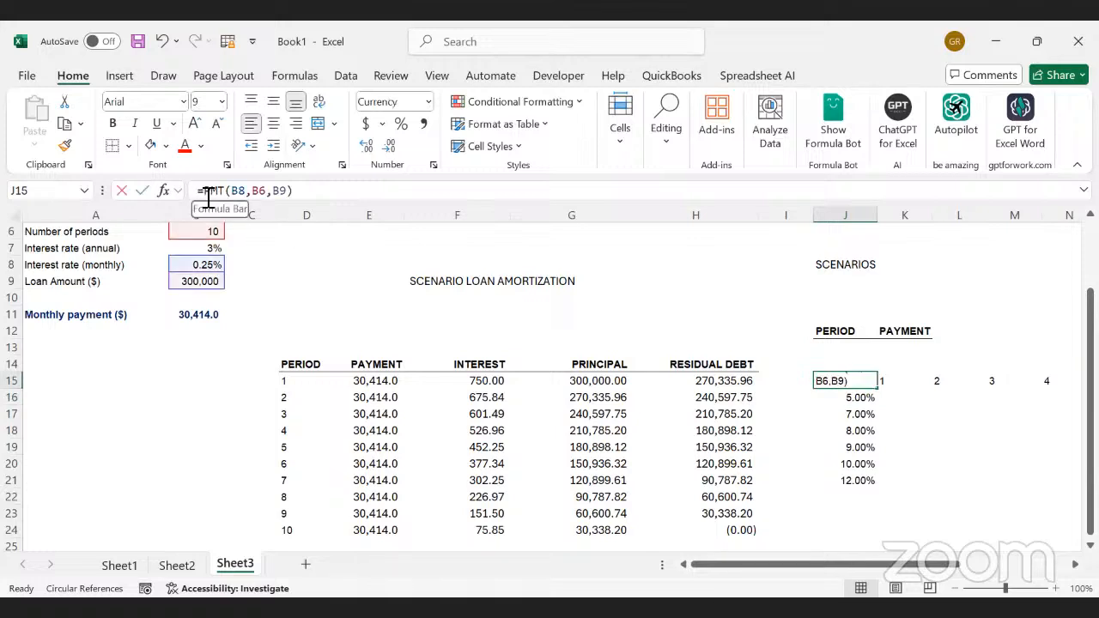
type("-")
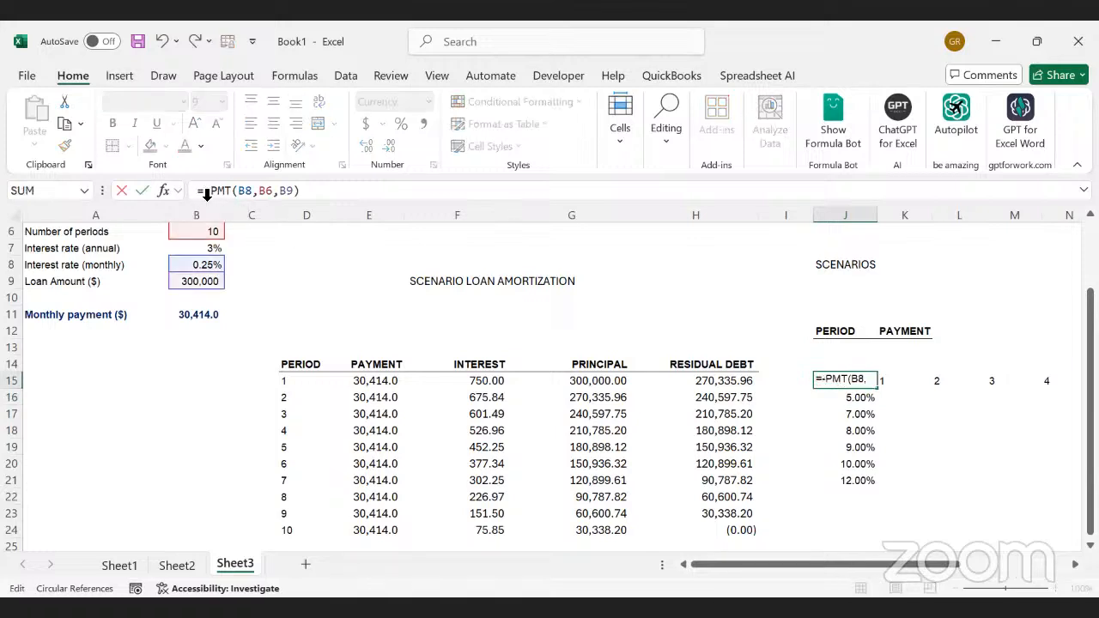
key("Return")
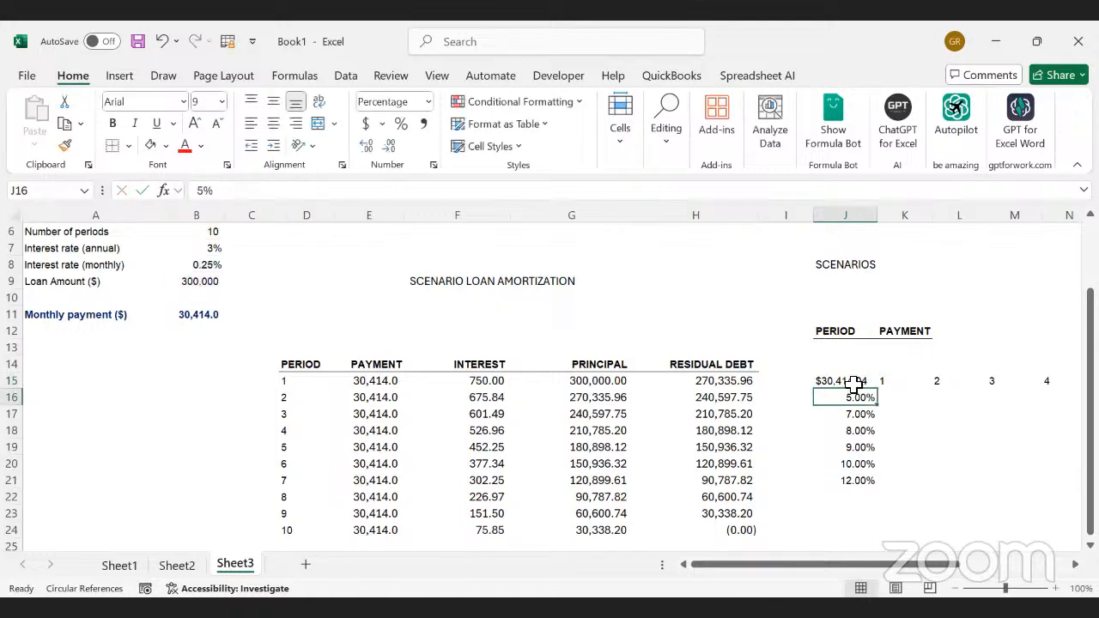
left_click(855, 384)
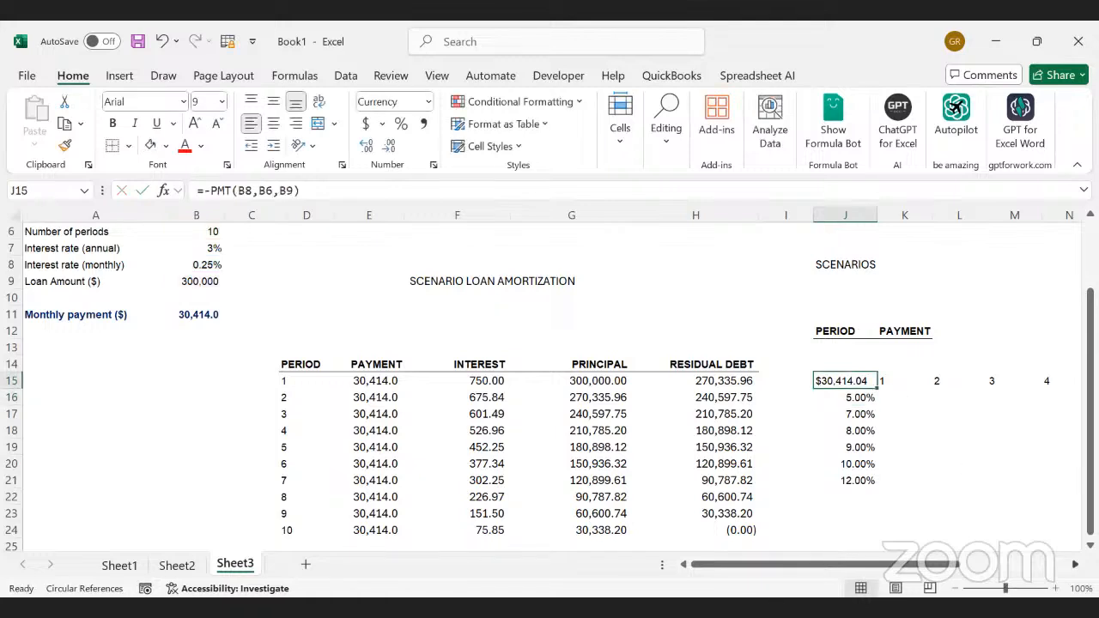
Select the scenarios range J15:T21 and start a What-If Analysis data table on it
scroll(864, 513, "right", 2)
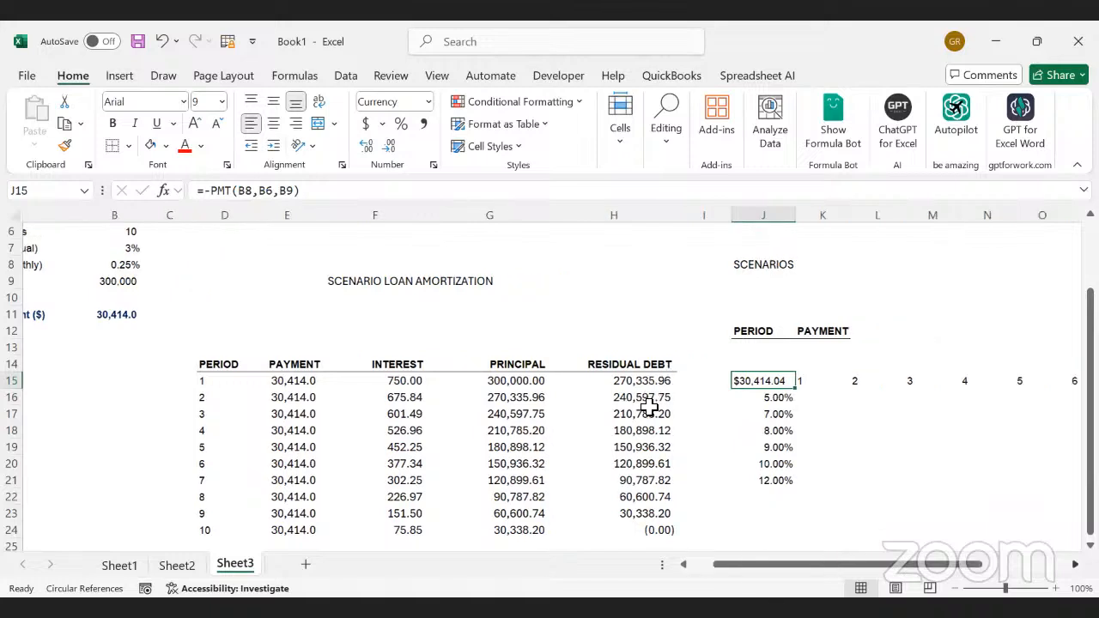
scroll(649, 407, "right", 2)
left_click(650, 400)
left_click(650, 445)
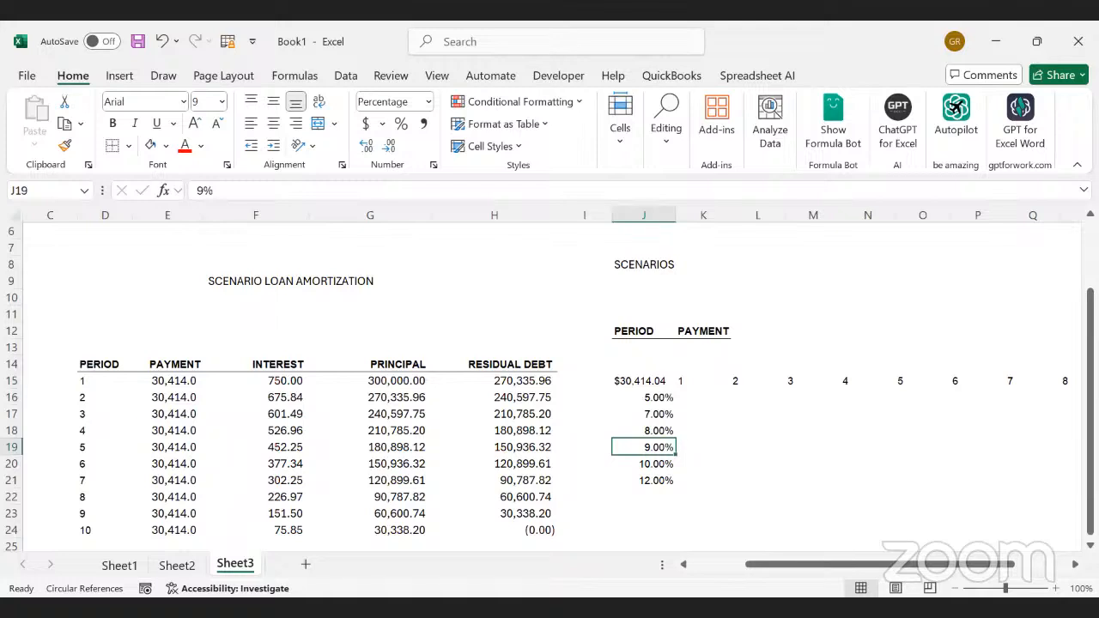
scroll(560, 388, "right", 1)
scroll(477, 386, "right", 2)
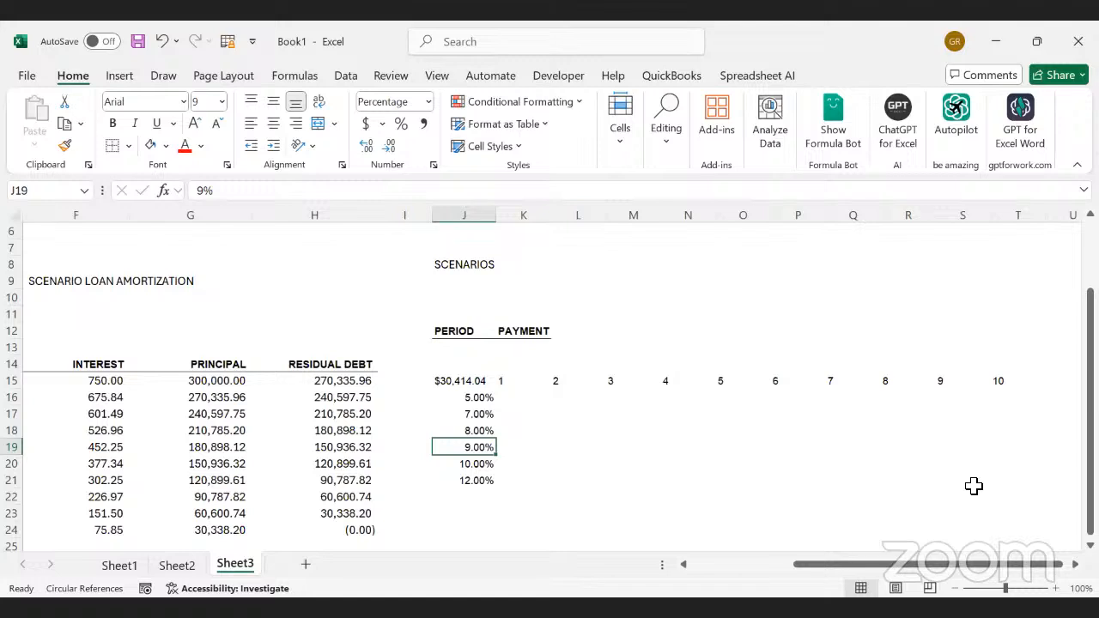
left_click_drag(463, 381, 993, 484)
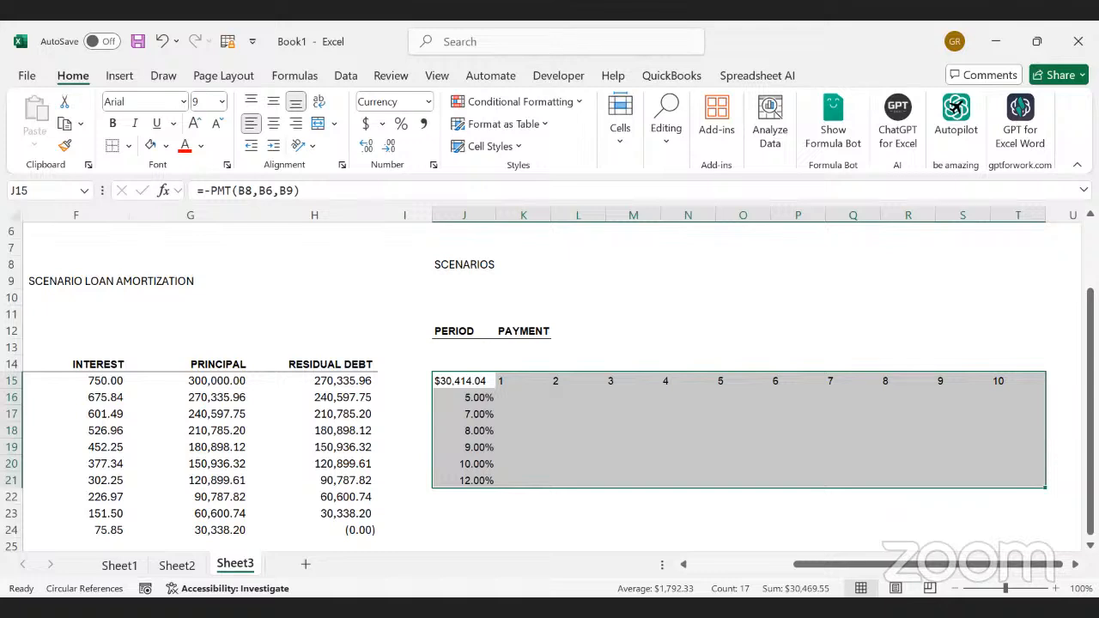
left_click(348, 78)
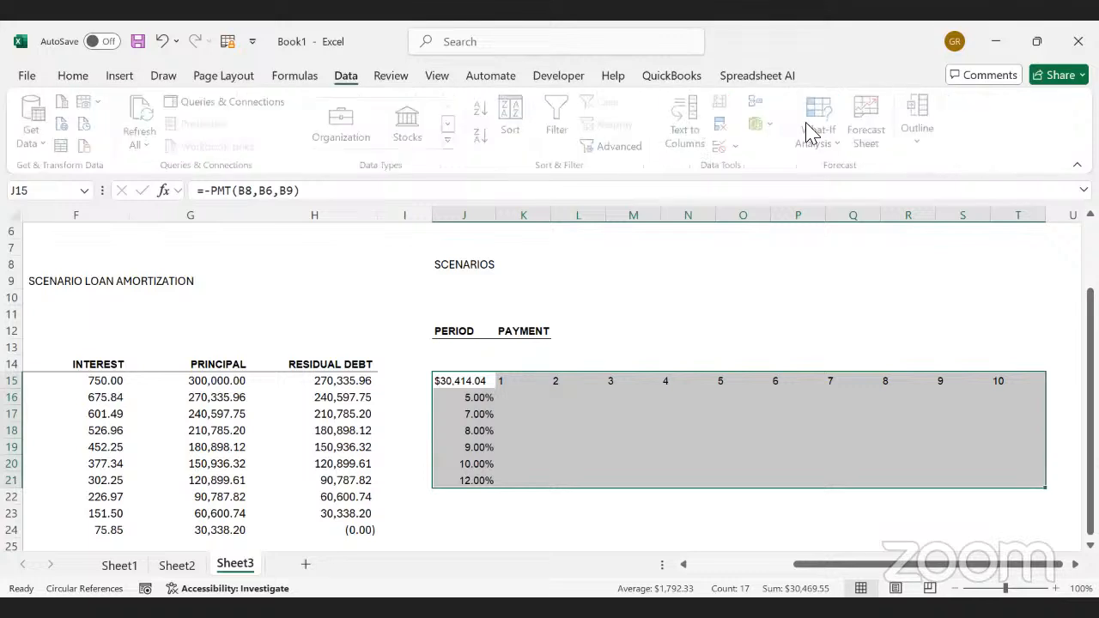
left_click(844, 146)
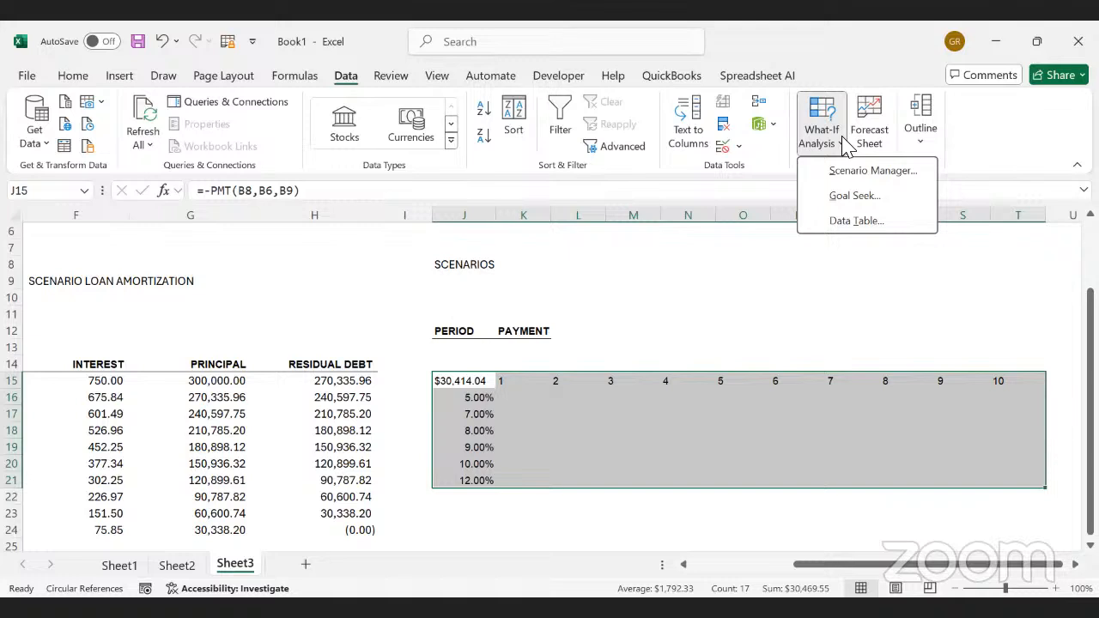
left_click(856, 221)
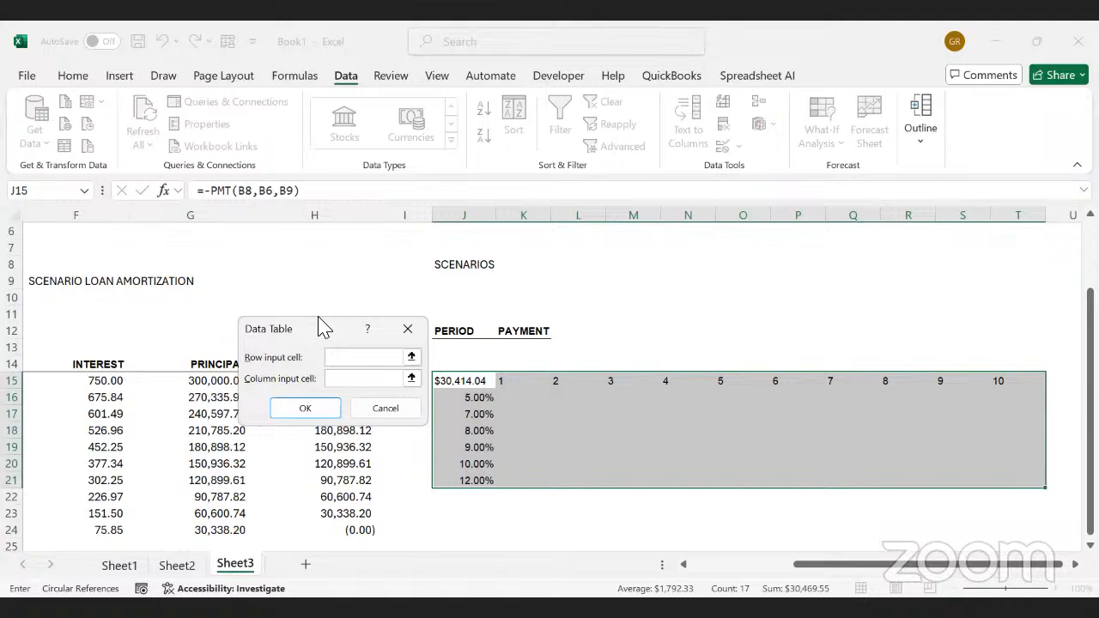
left_click_drag(320, 325, 579, 280)
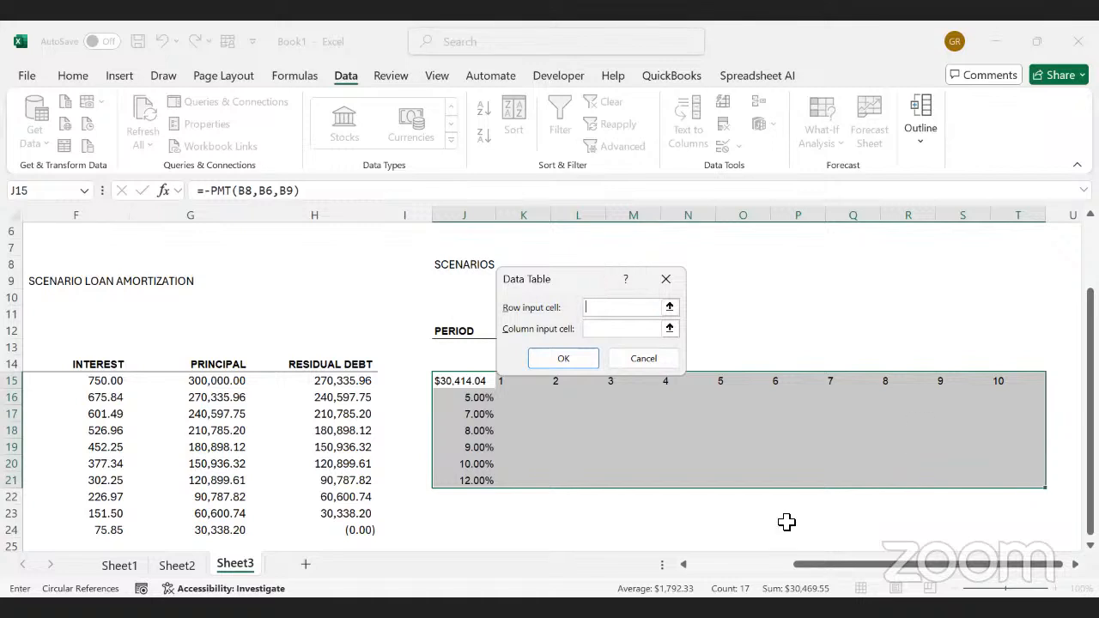
Create the data table with B6, the number of periods, as row input cell and B8, the monthly interest rate, as column input cell
left_click(681, 565)
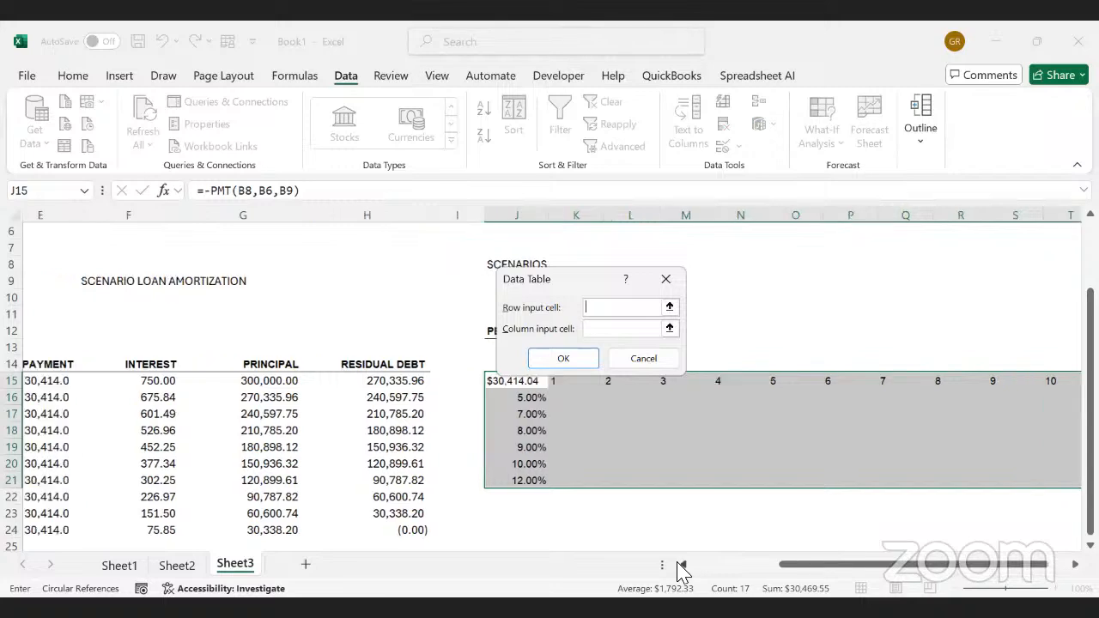
scroll(201, 240, "left", 2)
left_click(201, 238)
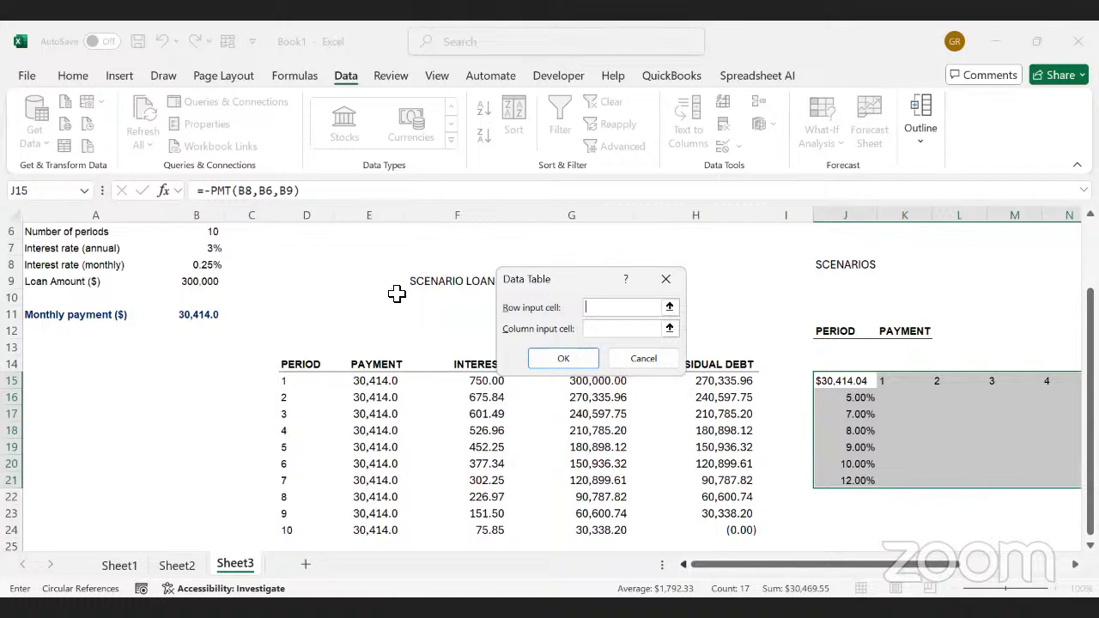
left_click(599, 330)
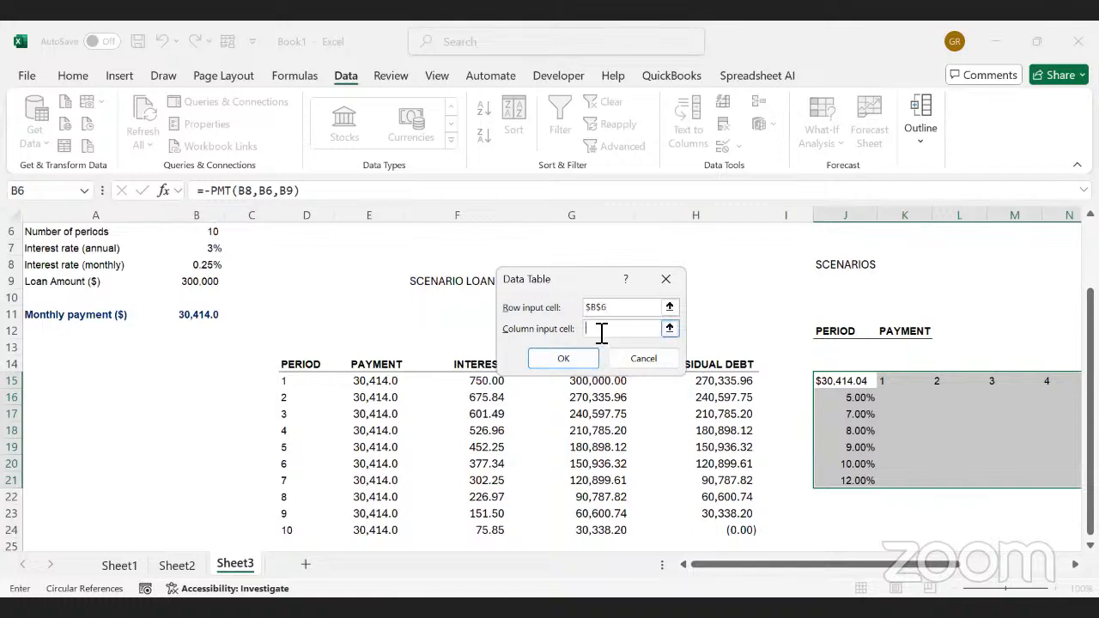
left_click(201, 272)
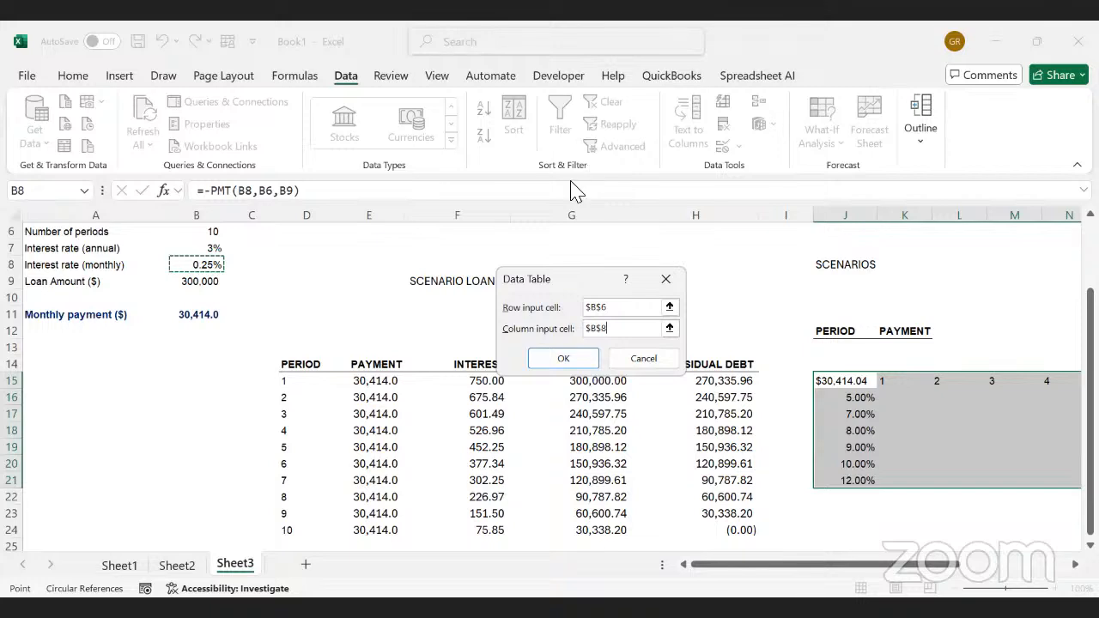
key("Return")
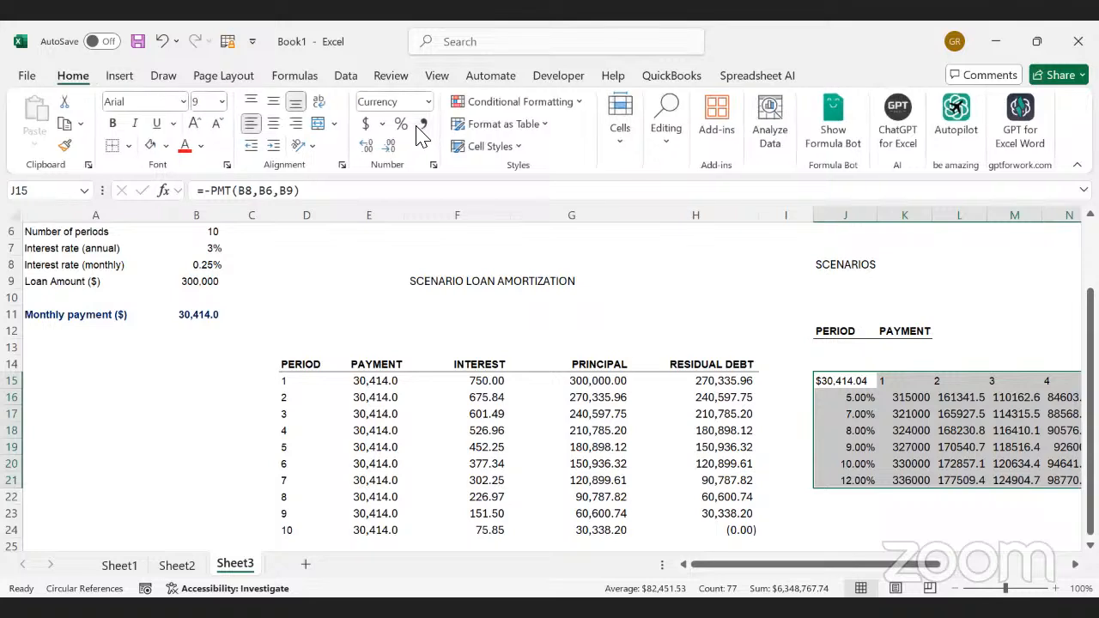
Apply comma-style number formatting to the scenarios data table J15:T21
left_click(422, 125)
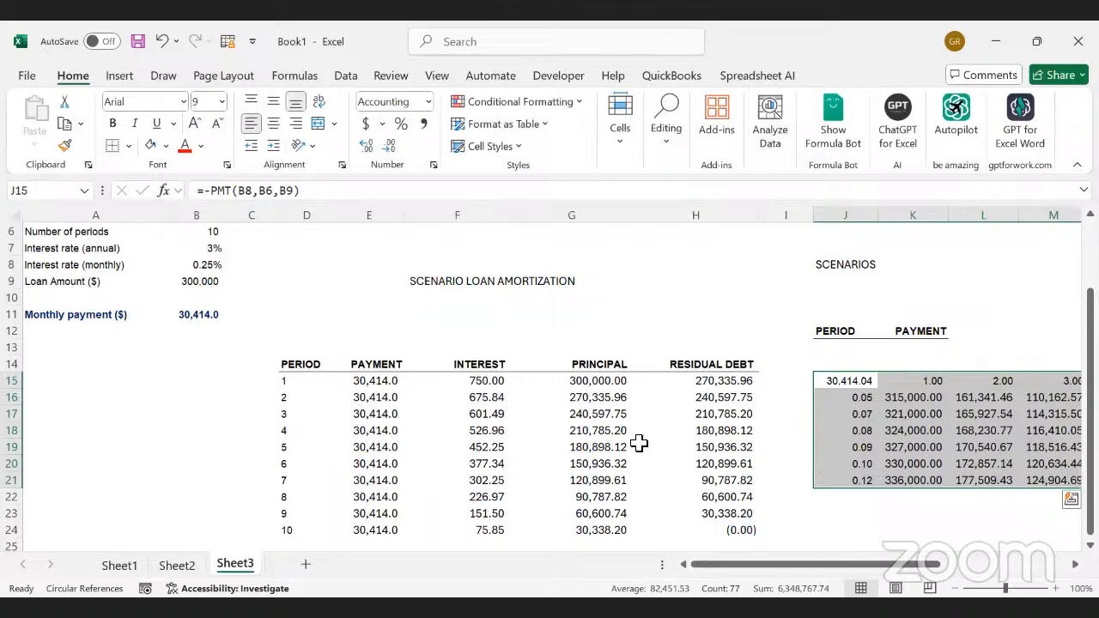
scroll(612, 457, "right", 4)
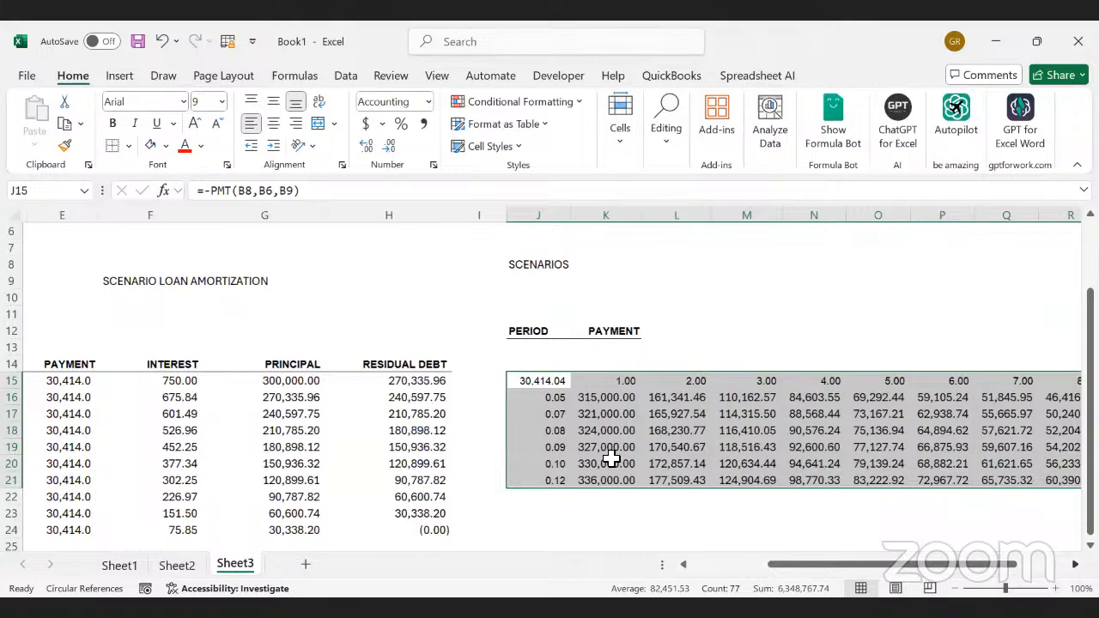
scroll(611, 458, "right", 1)
Examine the payment formula in J15, the rate in J16 and the data table formula in K16
key("Right")
key("Down")
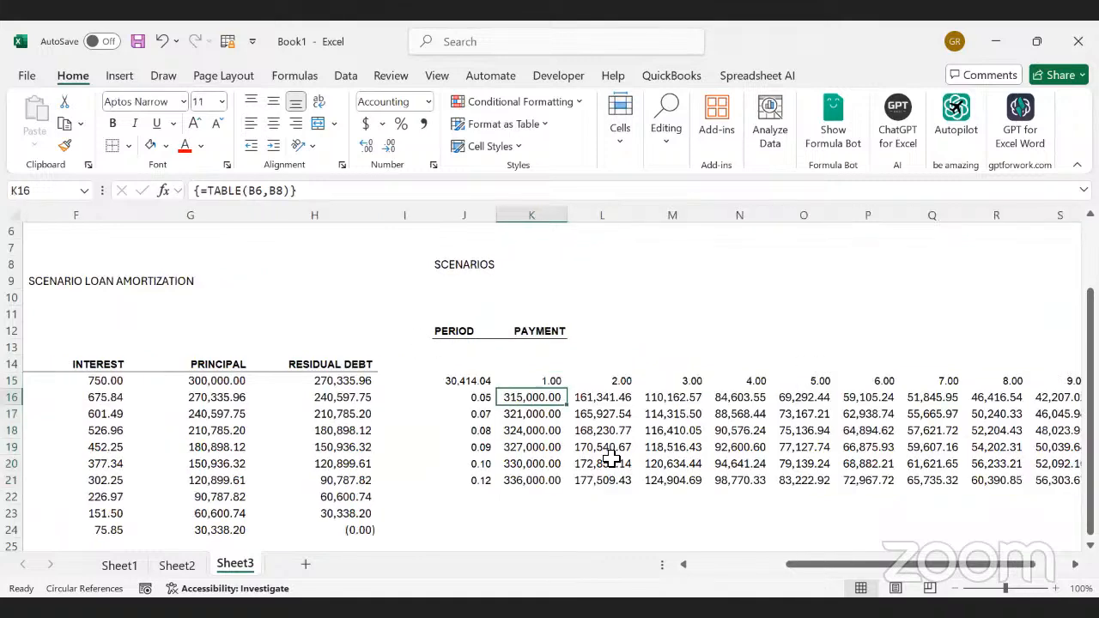
key("Up")
key("Left")
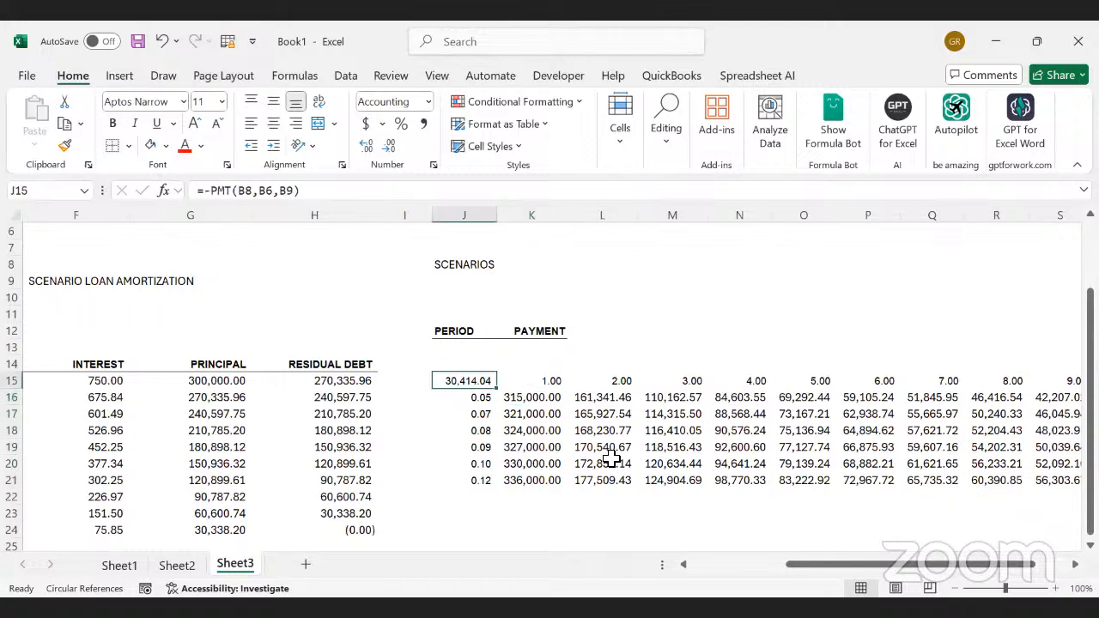
key("Down")
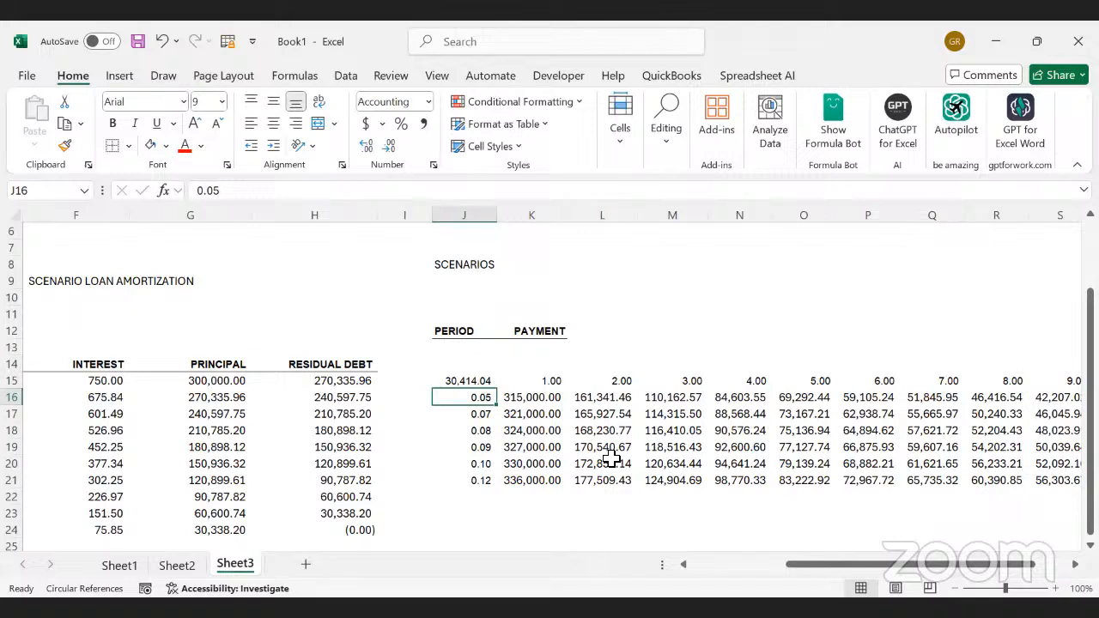
key("Right")
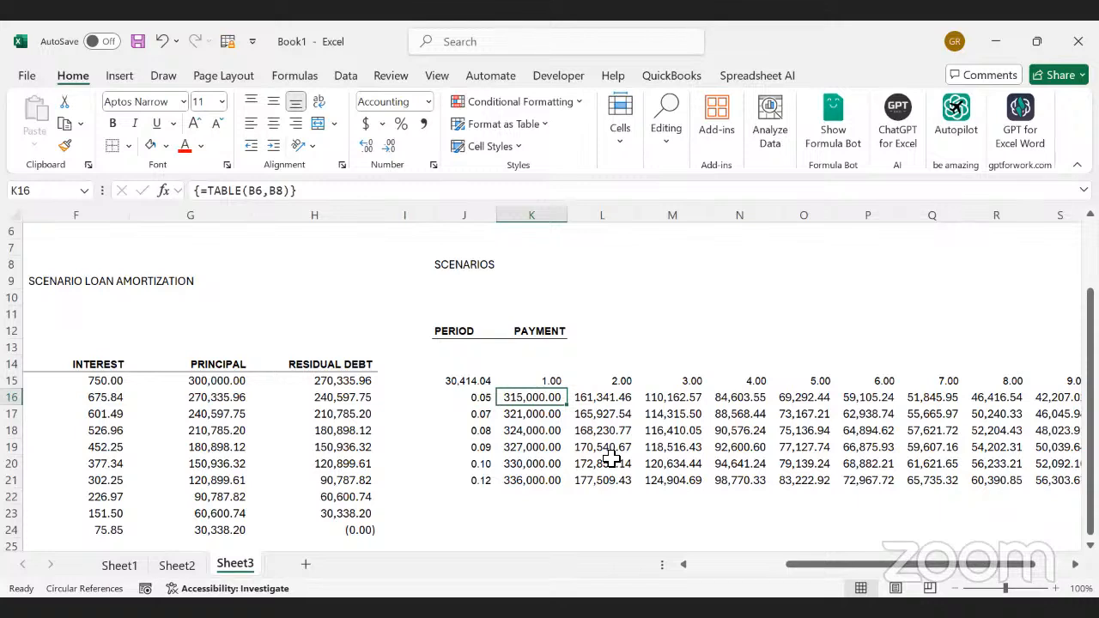
Color the data table payment for 10 periods at the 5% rate, cell T16, red
key("Right")
key("Right")
key("Right")
key("Right")
key("Right")
key("Right")
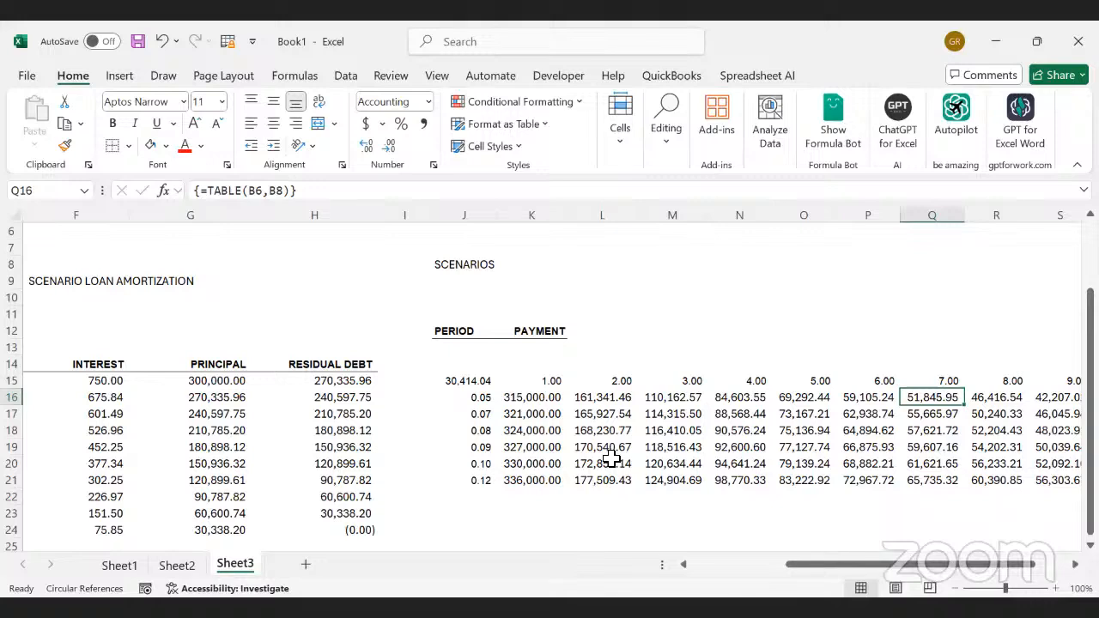
key("Right")
key("Right")
key("Right")
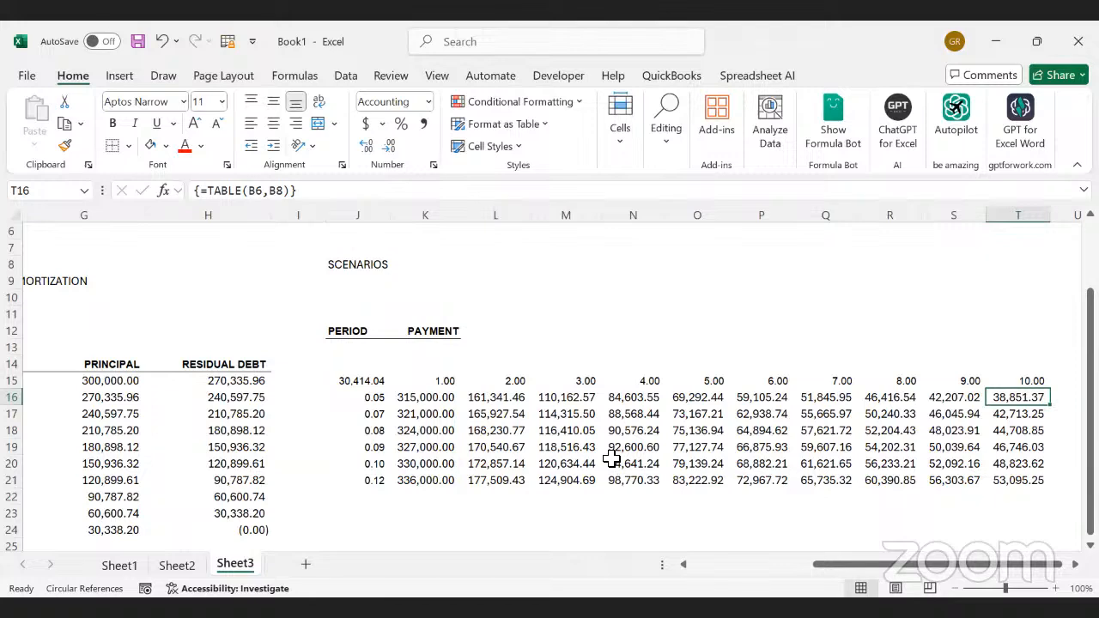
left_click(188, 148)
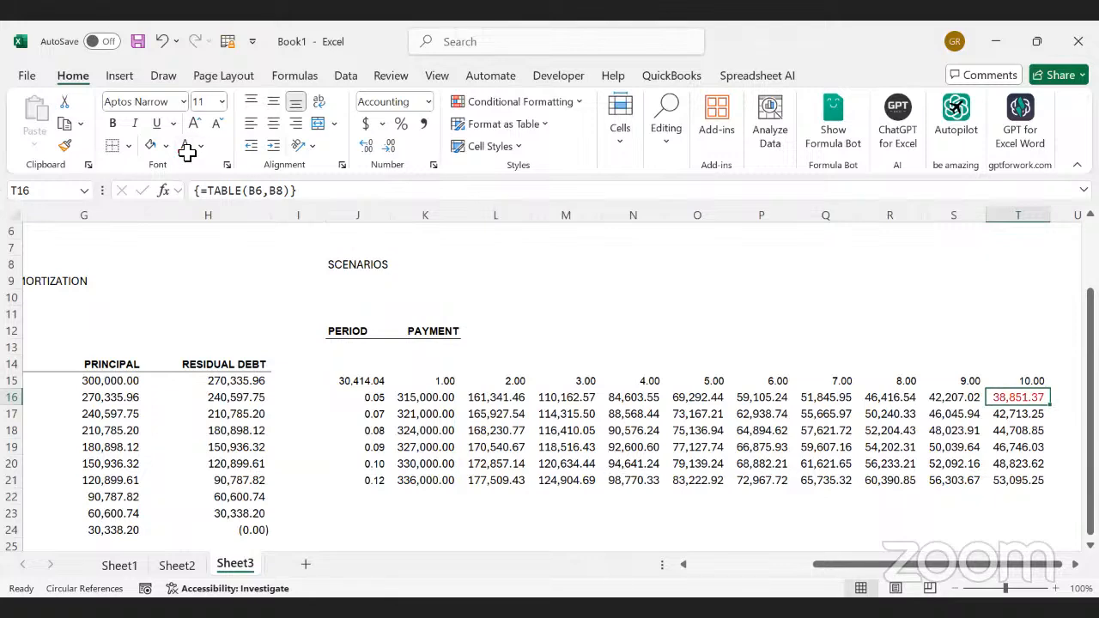
Format the interest rates in J16:J21 as whole percentages
left_click(371, 380)
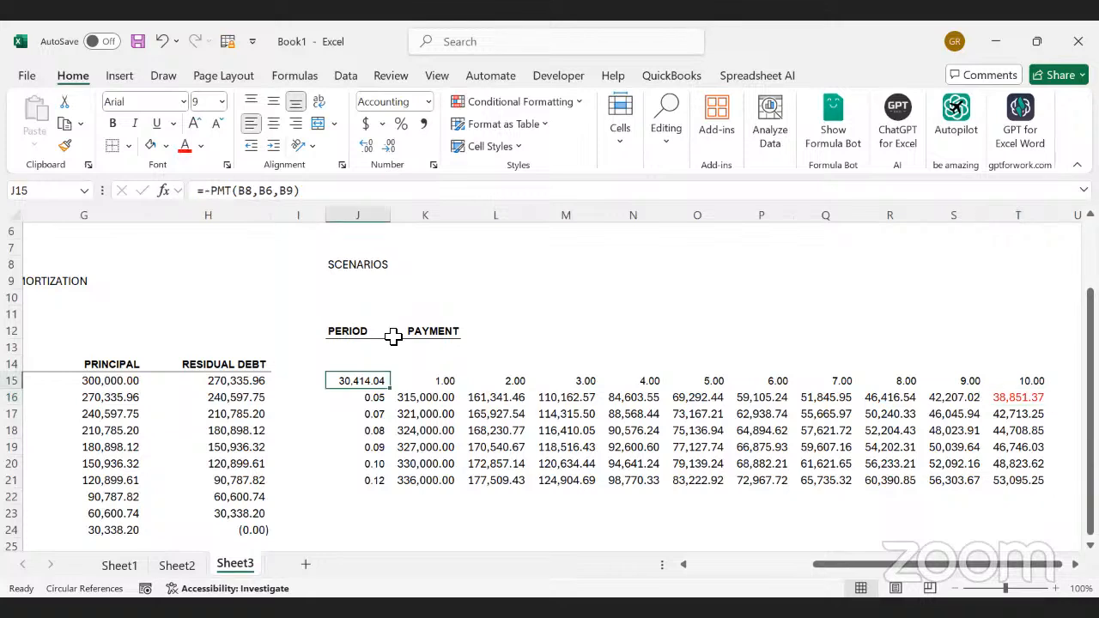
left_click(610, 463)
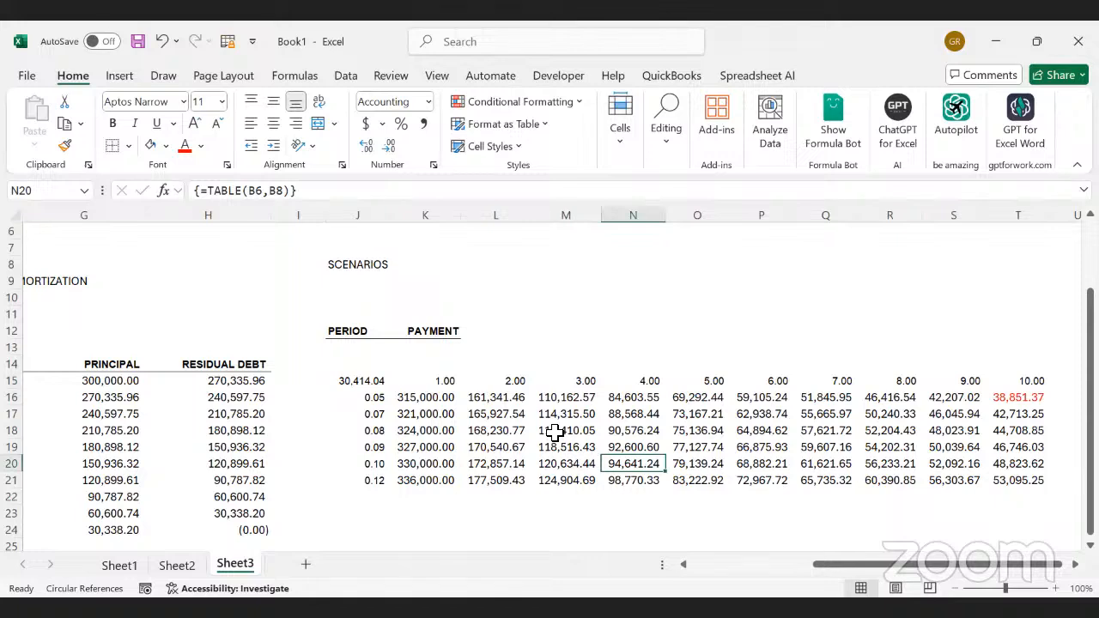
left_click(426, 381)
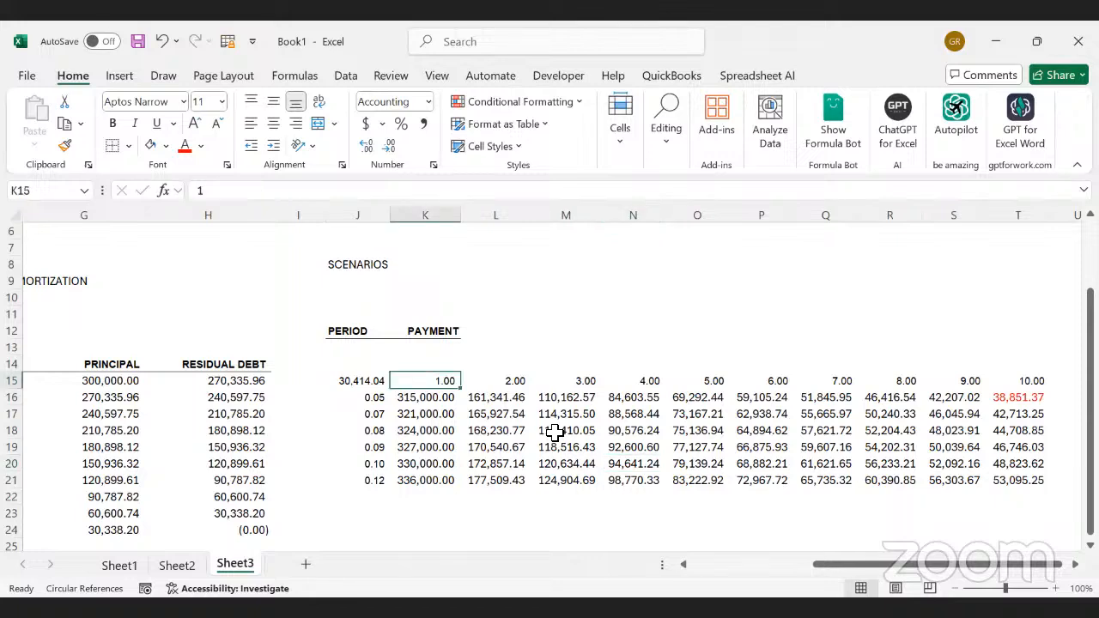
left_click_drag(426, 380, 929, 343)
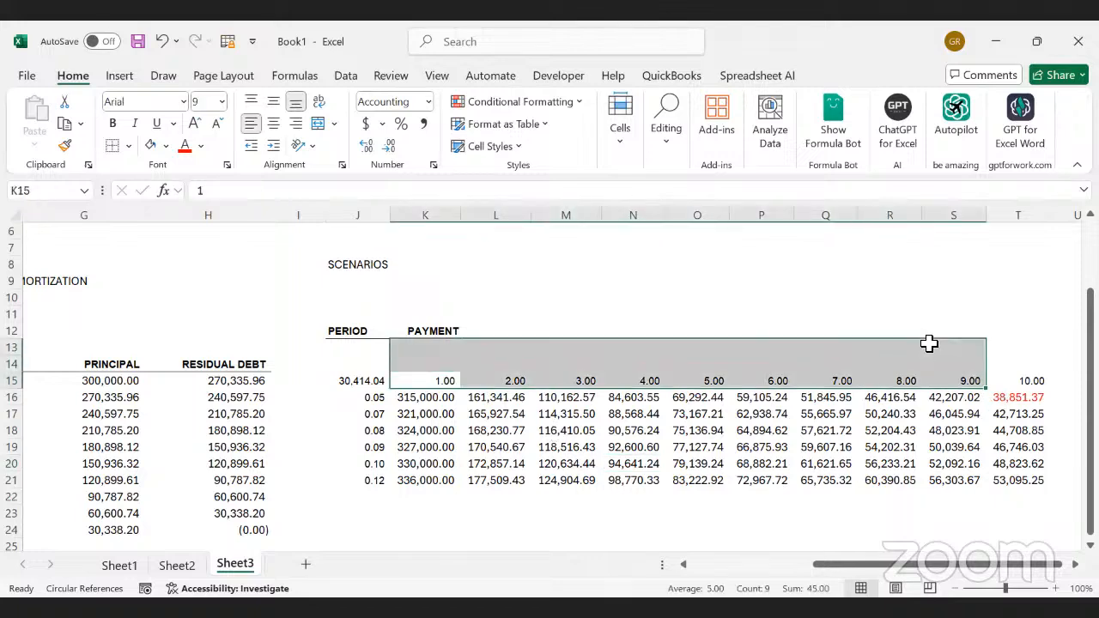
left_click(364, 398)
left_click_drag(364, 397, 375, 483)
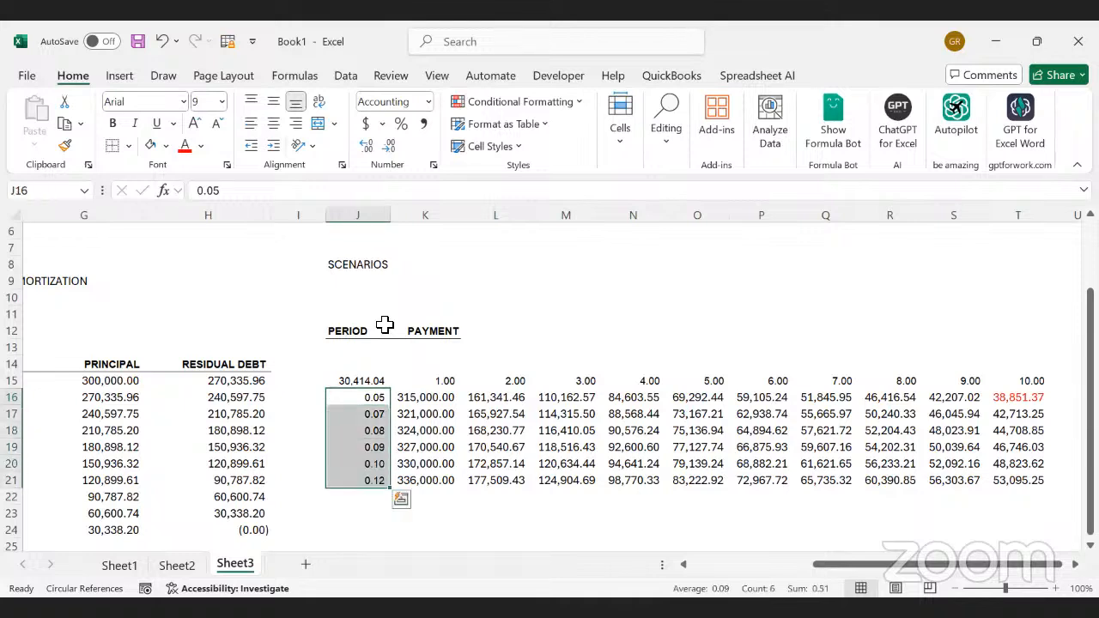
left_click(401, 124)
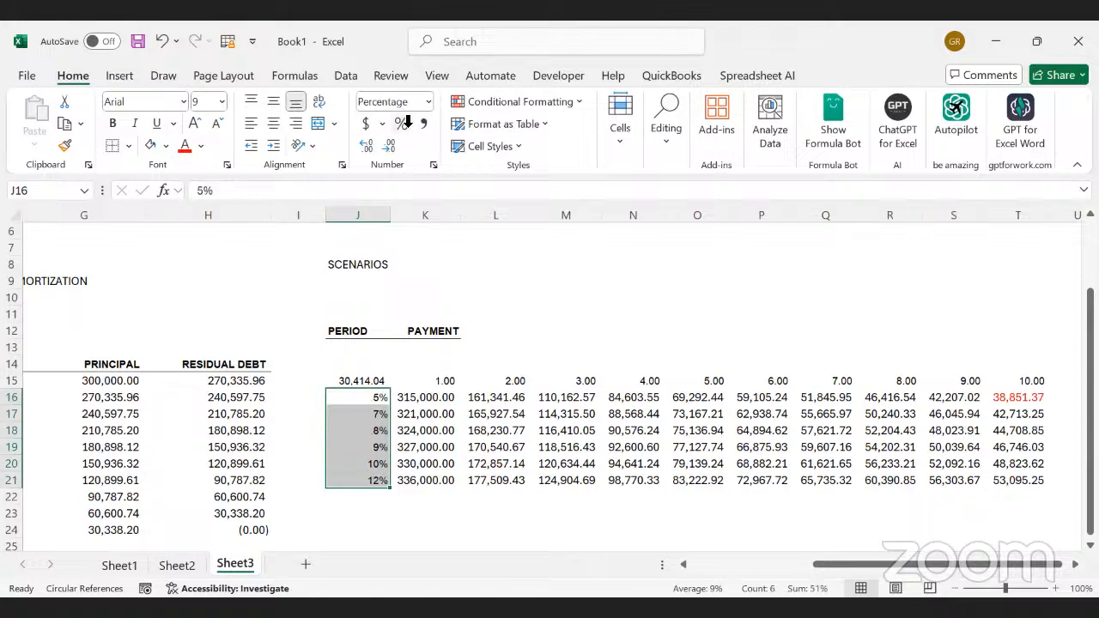
Examine the payments along the 12% row of the data table, from 2 through 10 periods
left_click(506, 474)
key("Right")
key("Right")
key("Right")
key("Right")
key("Right")
key("Right")
key("Right")
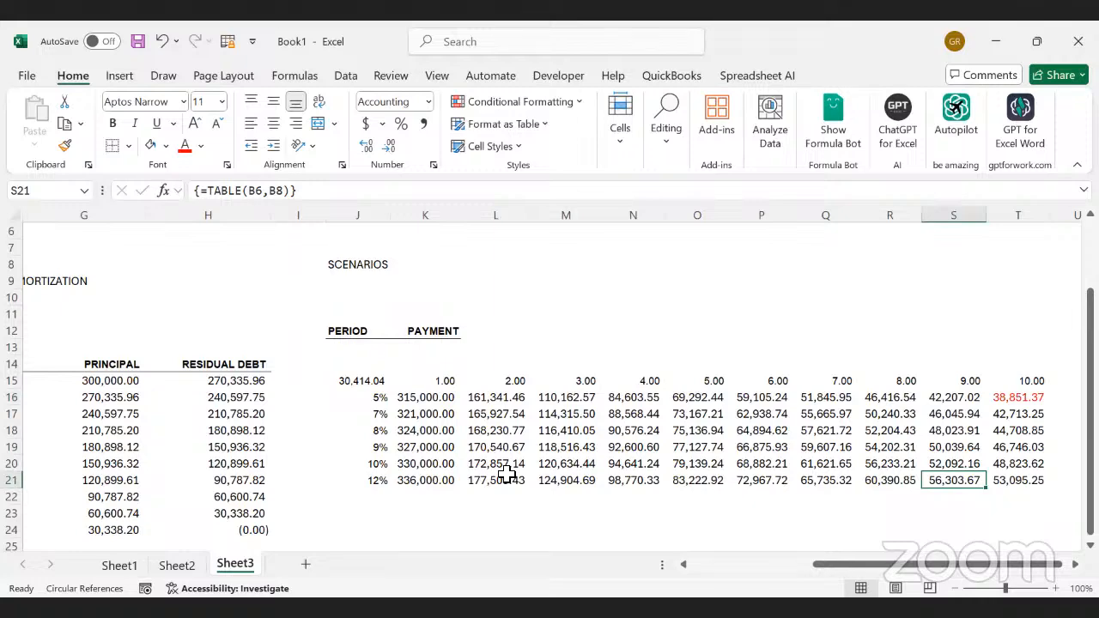
key("Right")
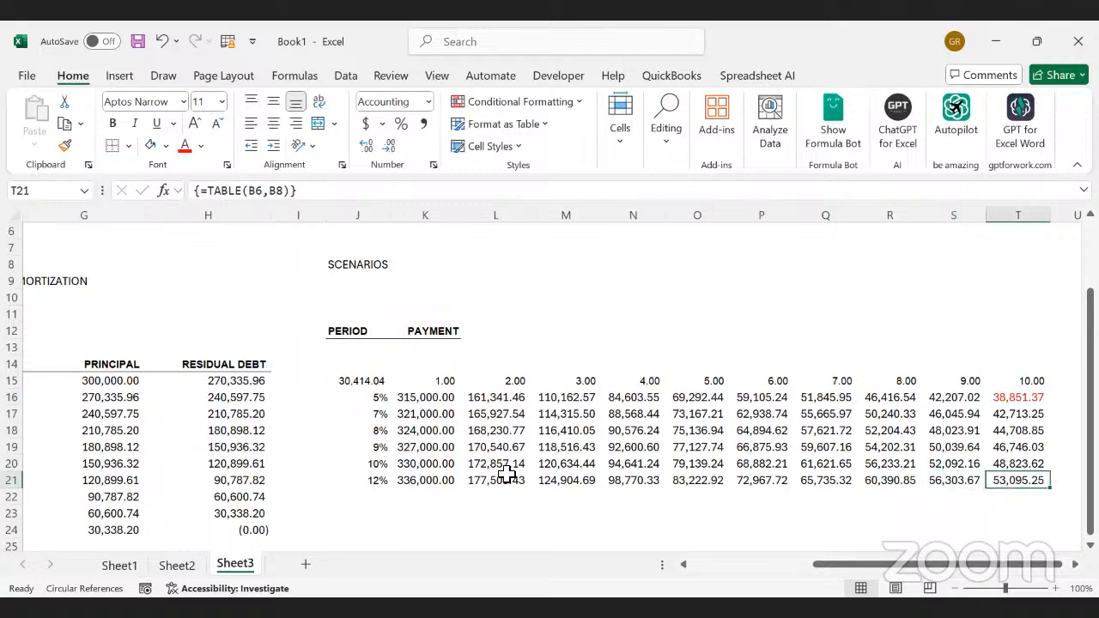
key("Right")
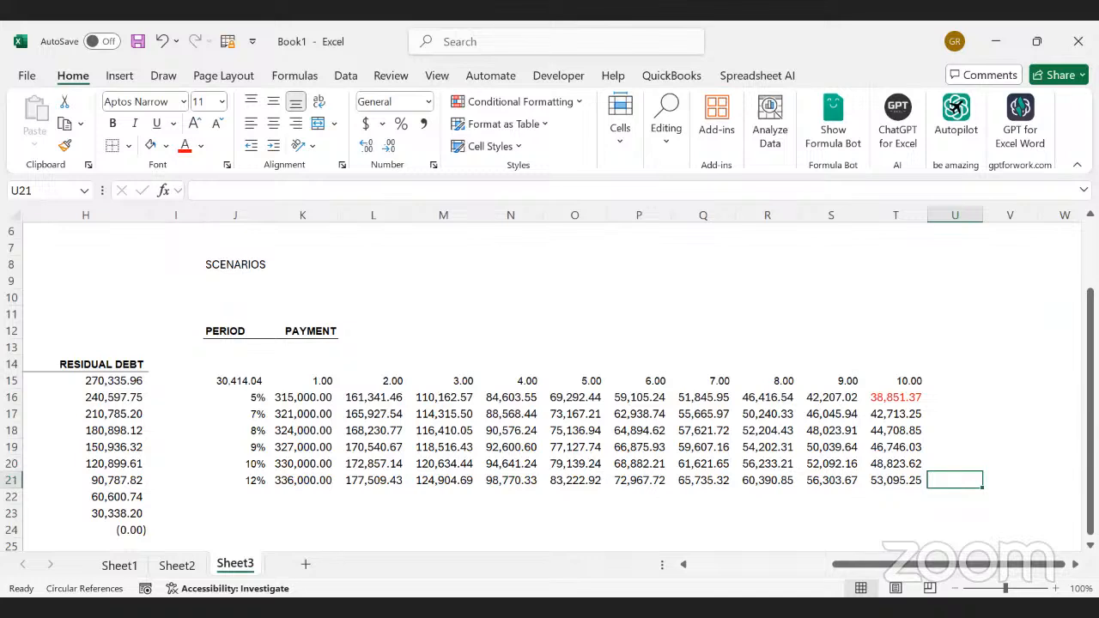
Review the data table formula in several cells and compare the payment columns for 10 periods and 1 period
left_click(444, 431)
left_click(639, 463)
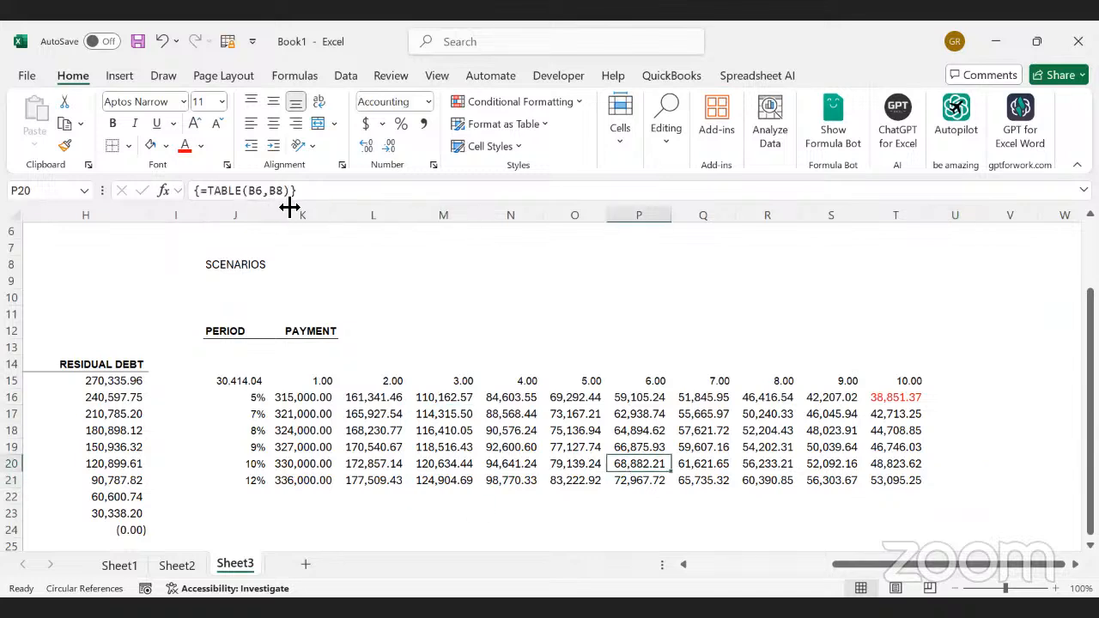
left_click(487, 514)
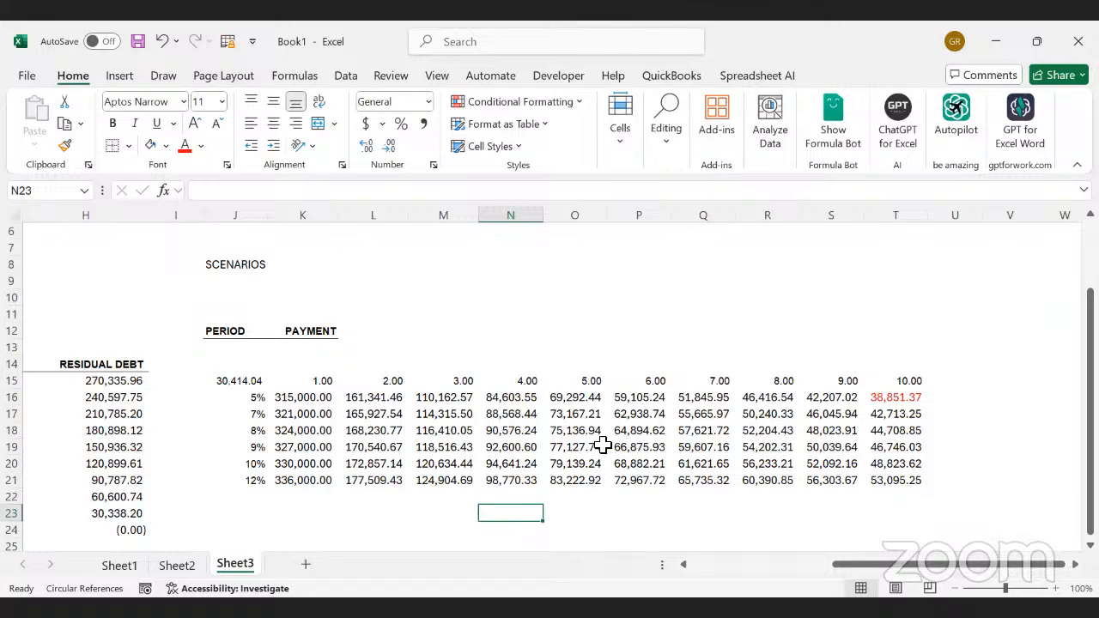
left_click(890, 216)
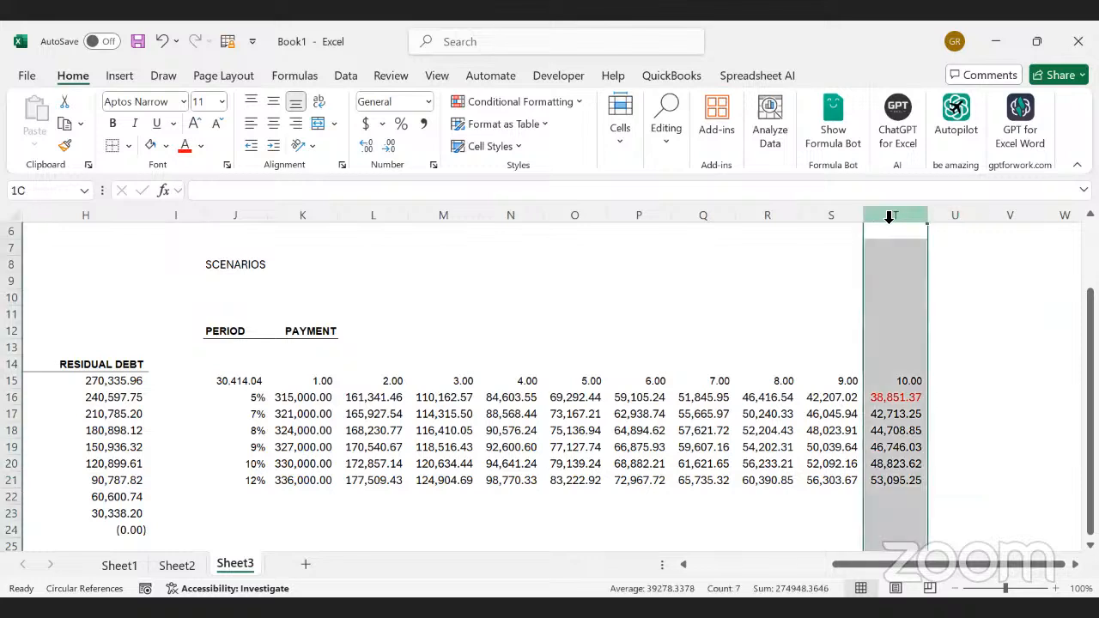
left_click(899, 419)
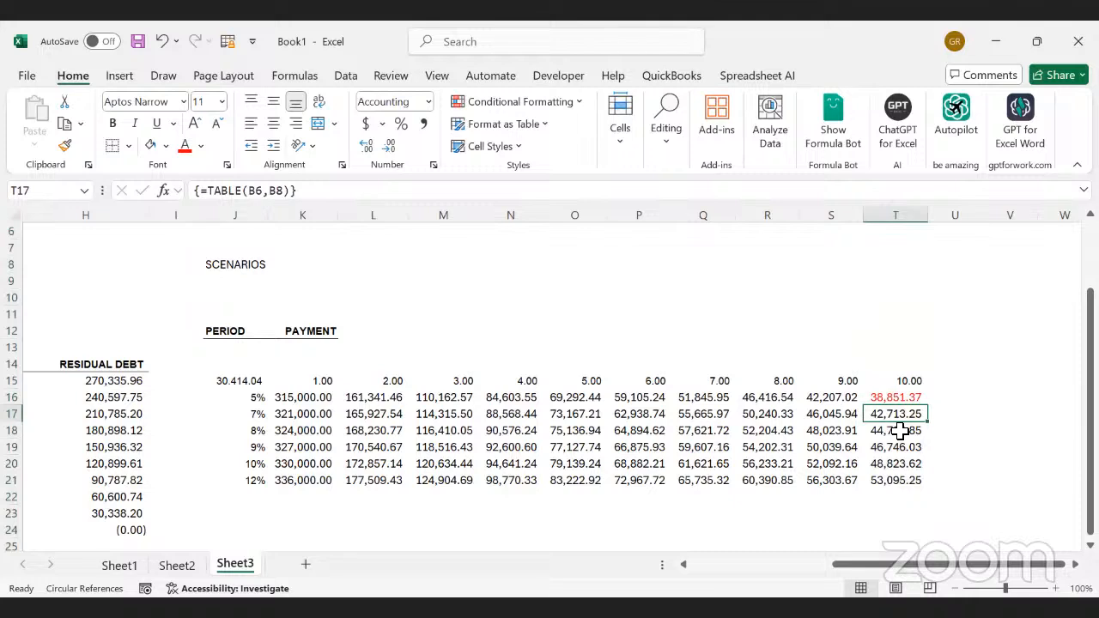
left_click(372, 463)
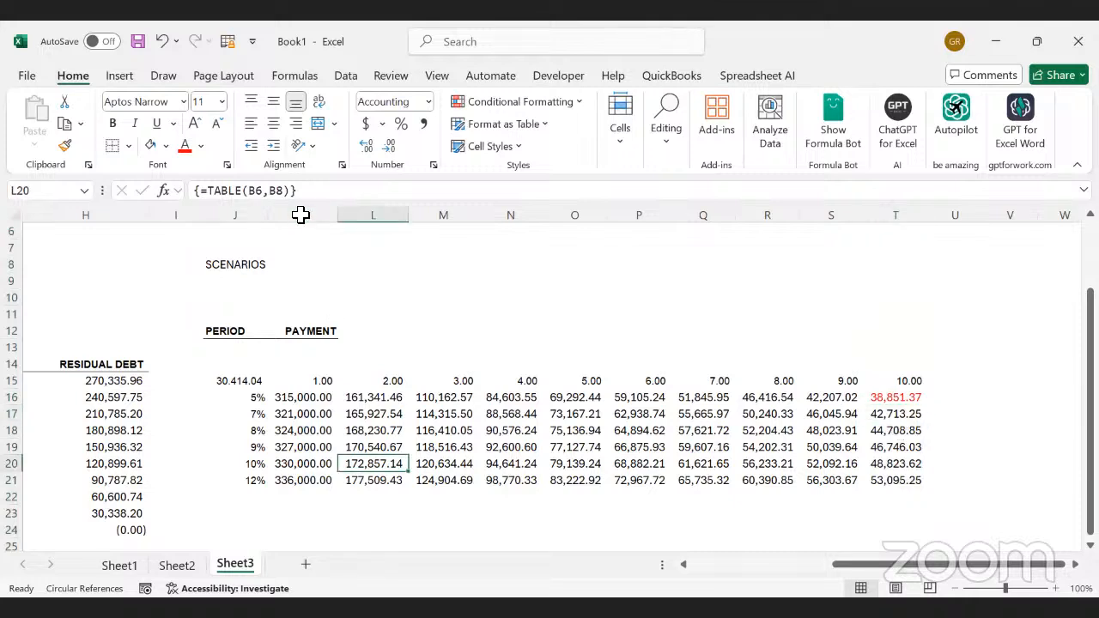
left_click(305, 216)
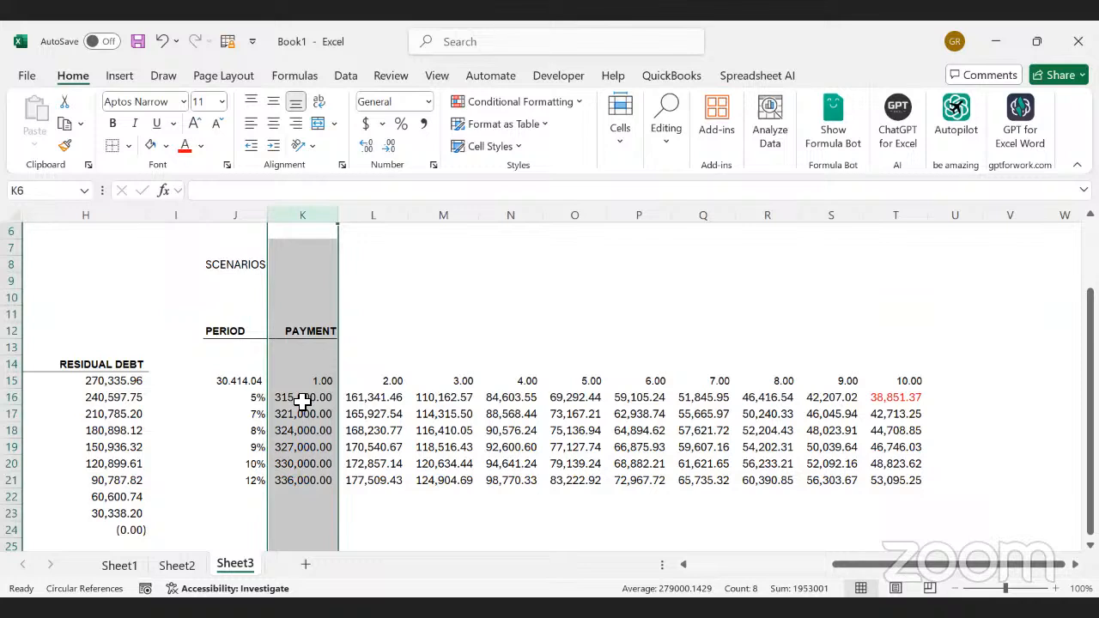
left_click(998, 437)
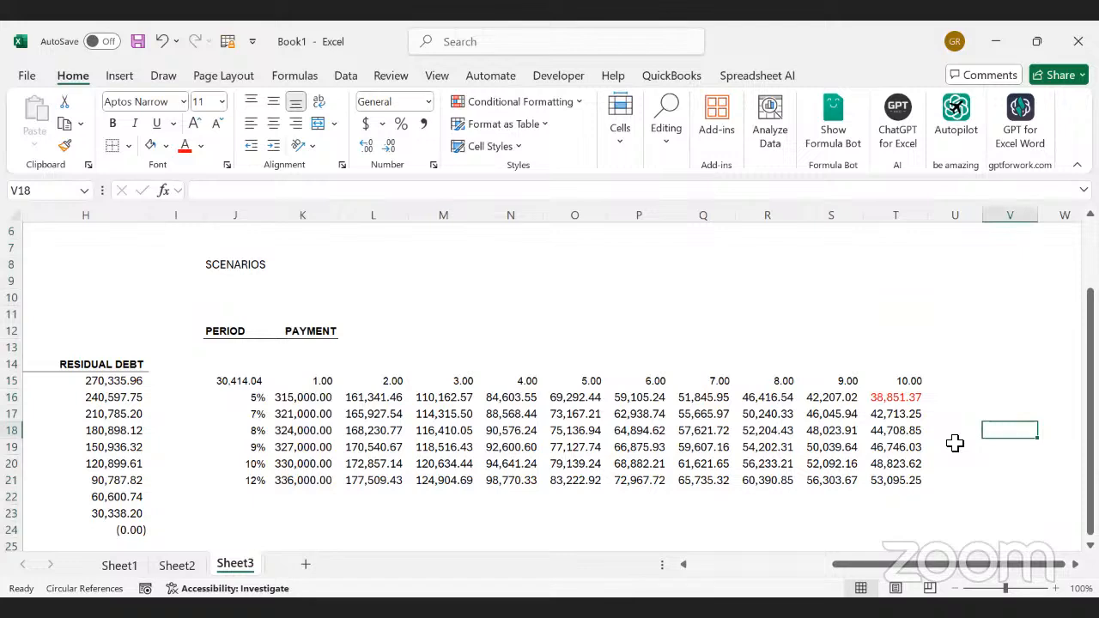
left_click(294, 397)
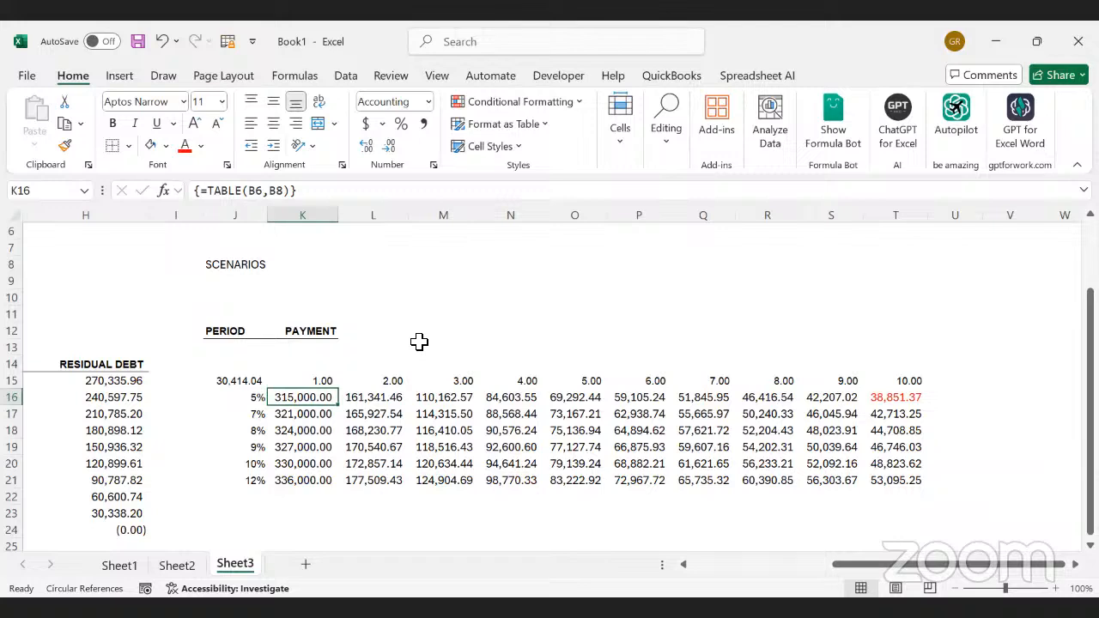
left_click(333, 532)
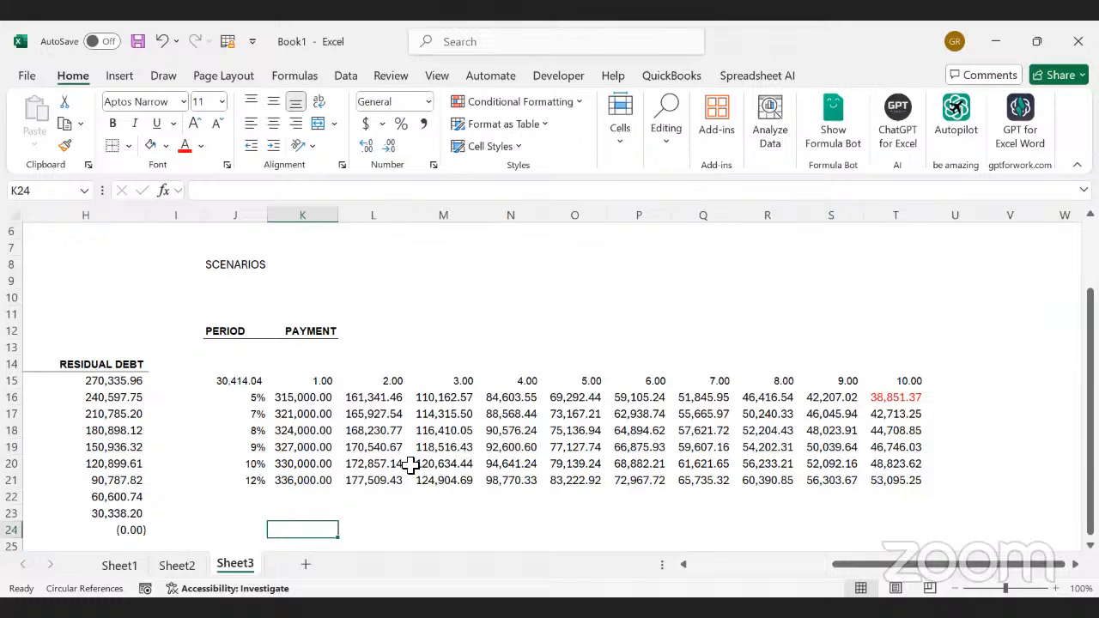
Add a new worksheet and enter the label PBT in cell D6
left_click(306, 564)
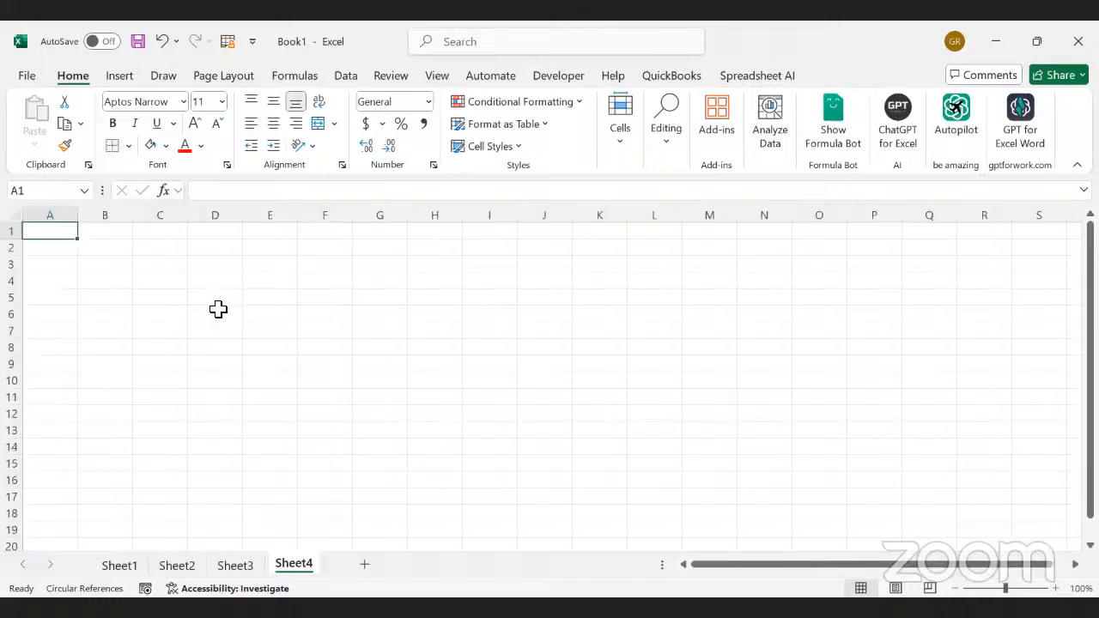
left_click(218, 309)
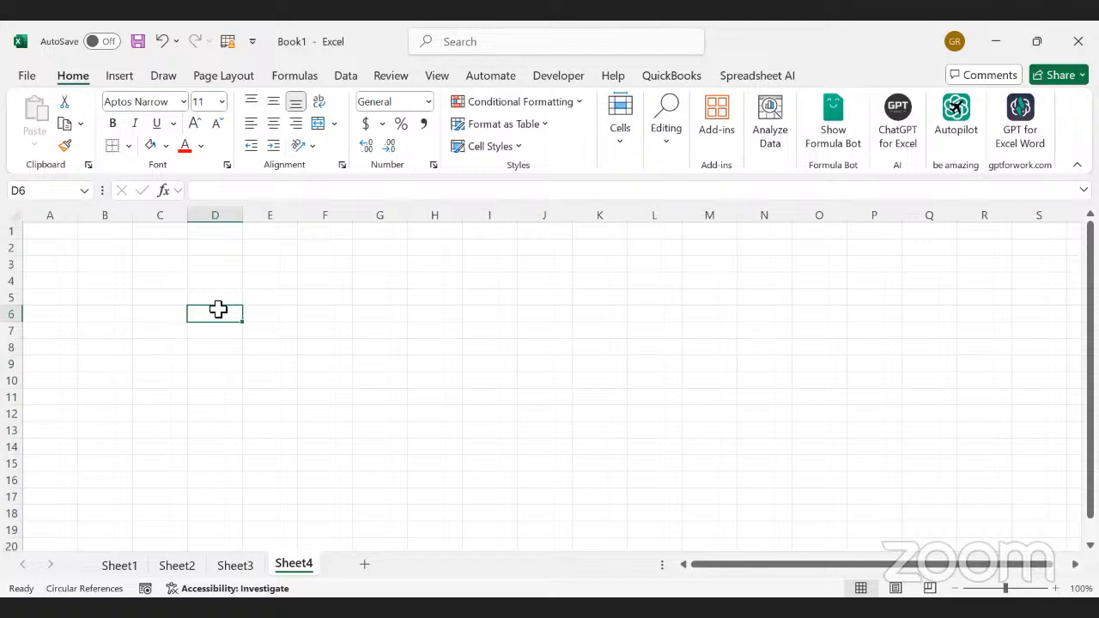
type("SALE")
key("BackSpace")
key("BackSpace")
key("BackSpace")
key("BackSpace")
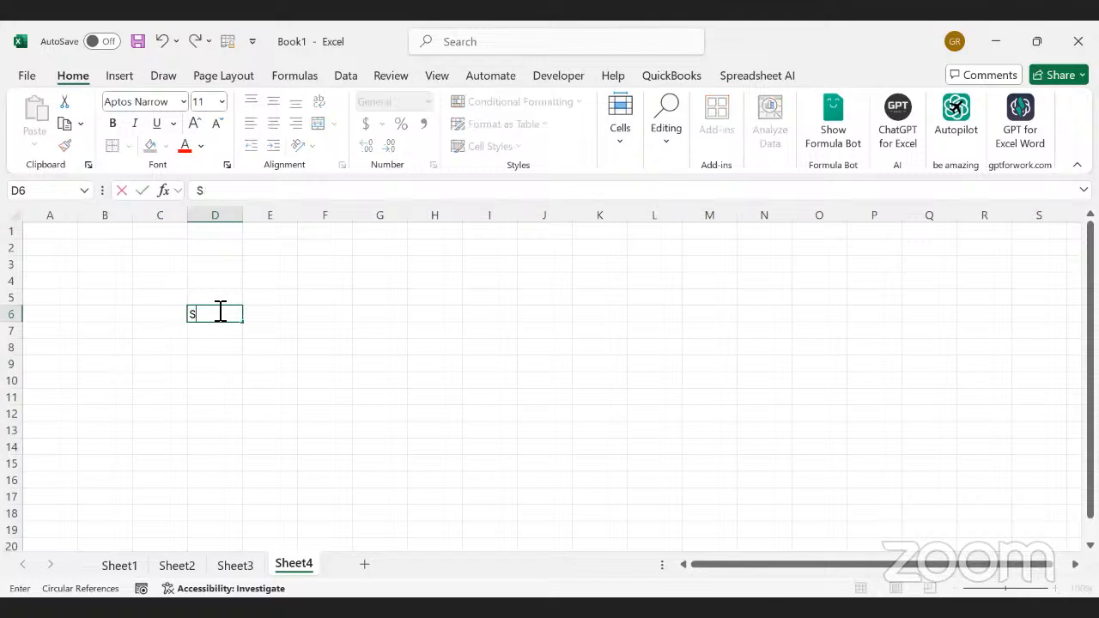
type("PDF")
key("BackSpace")
key("BackSpace")
type("BT")
Enter 1000000 in G6 and apply comma-style number formatting to column G
key("Tab")
key("Tab")
key("Tab")
type("100")
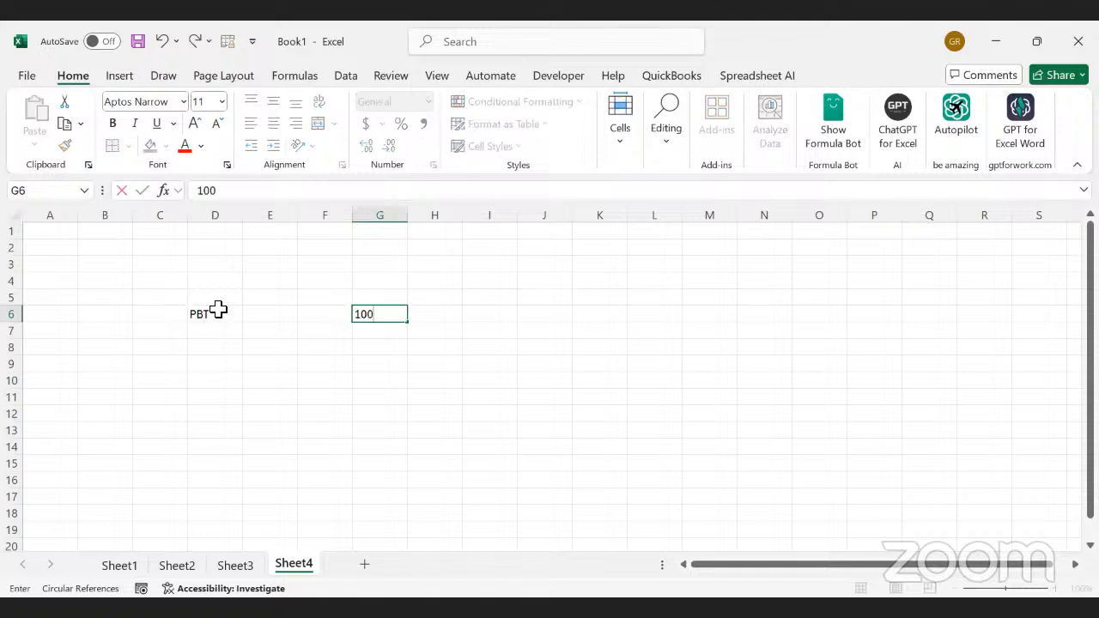
type("0000")
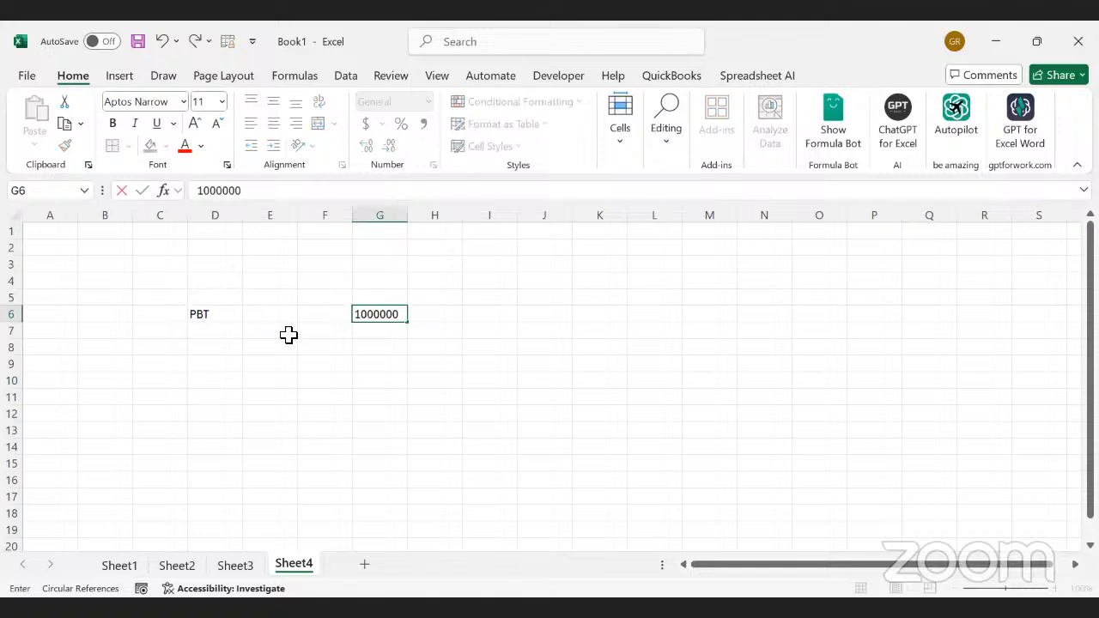
key("Return")
left_click(384, 216)
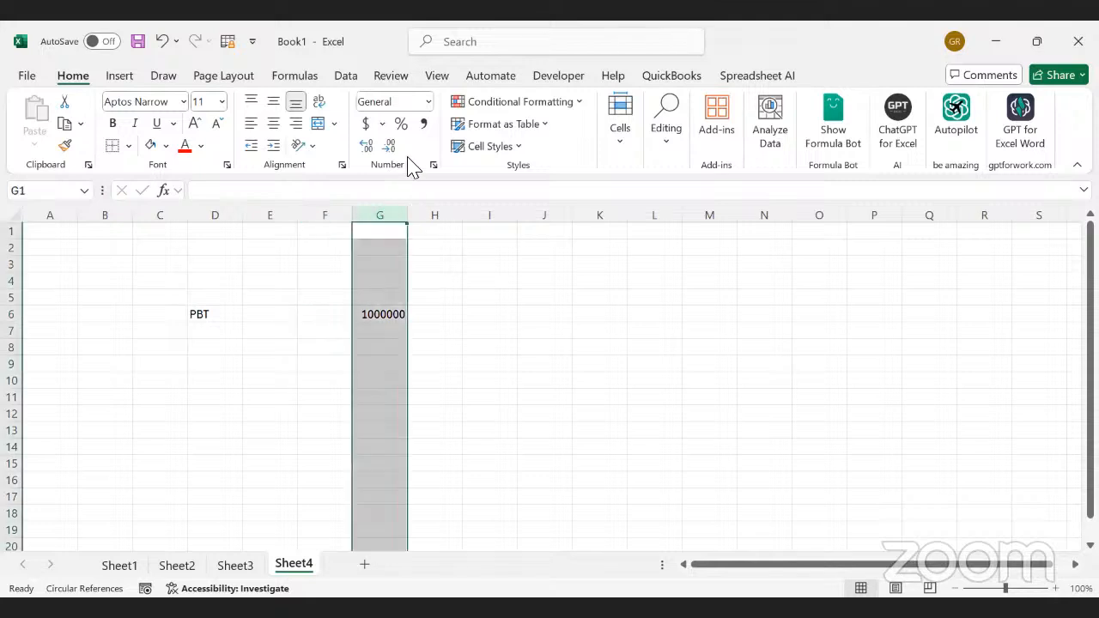
left_click(422, 125)
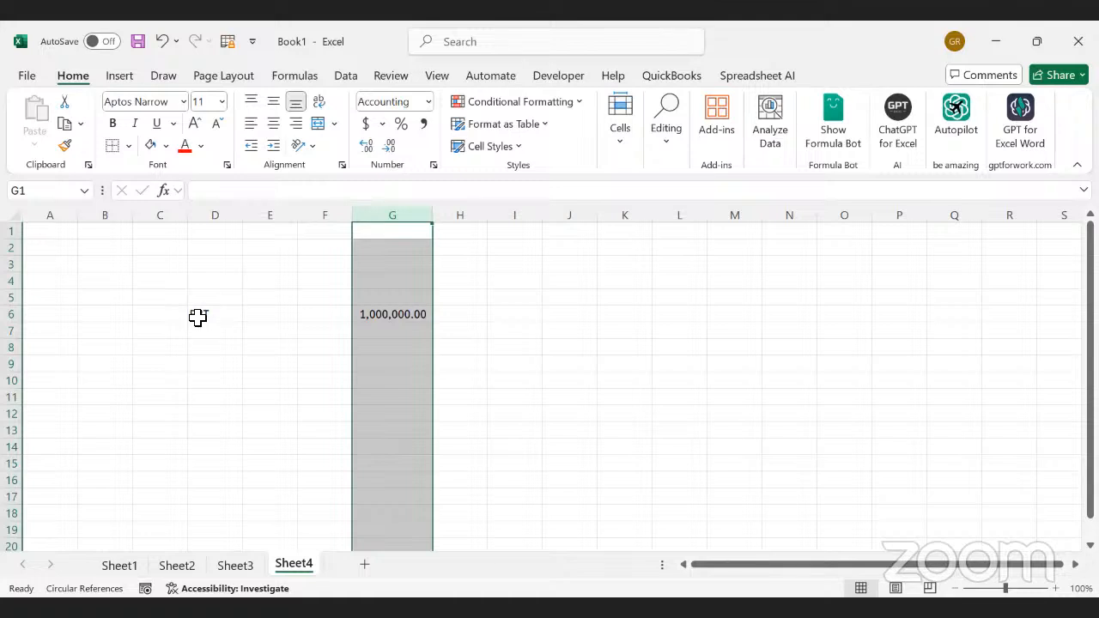
Enter the label Interest in cell D8, two rows below PBIT
left_click(206, 347)
type("iNTERE")
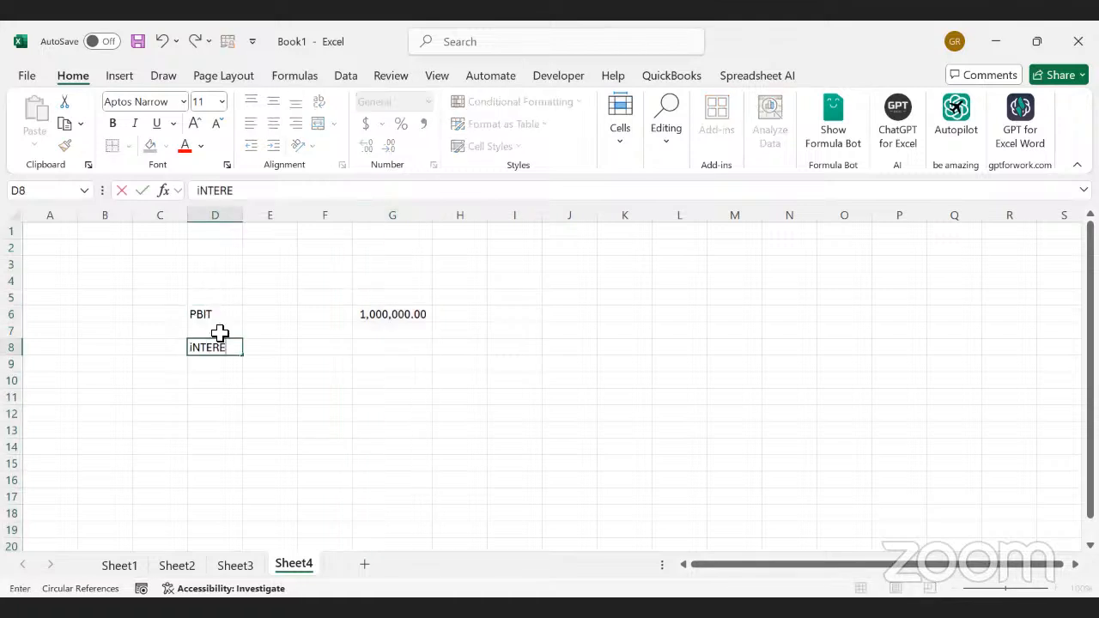
key("BackSpace")
key("BackSpace")
key("BackSpace")
key("BackSpace")
key("BackSpace")
key("BackSpace")
type("Interest")
left_click(376, 335)
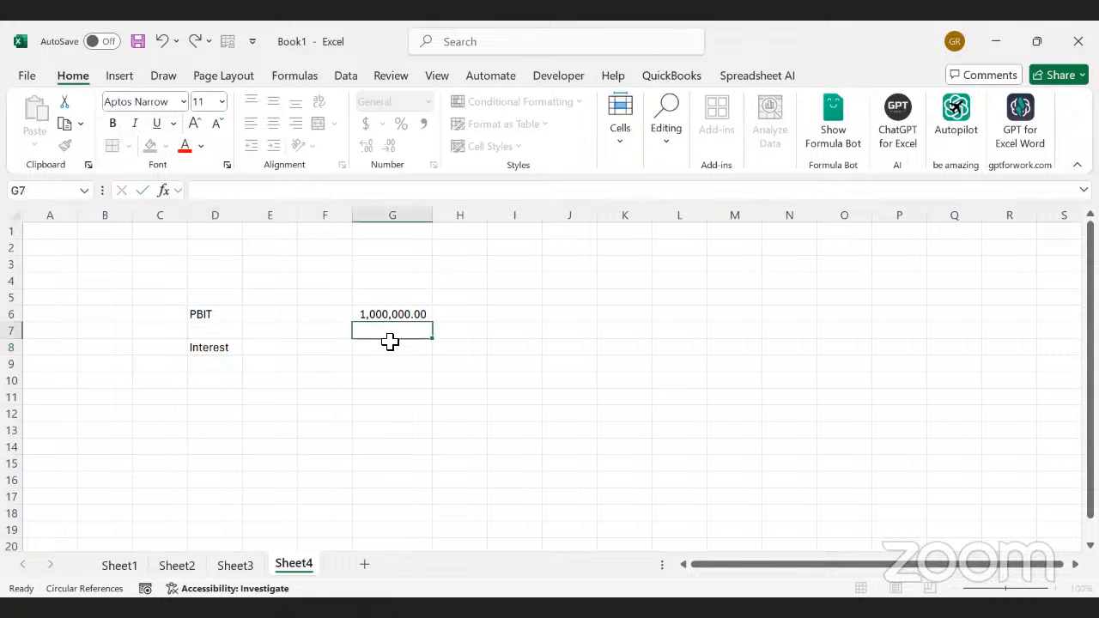
Enter 30414 in G8 as the interest amount
left_click(390, 342)
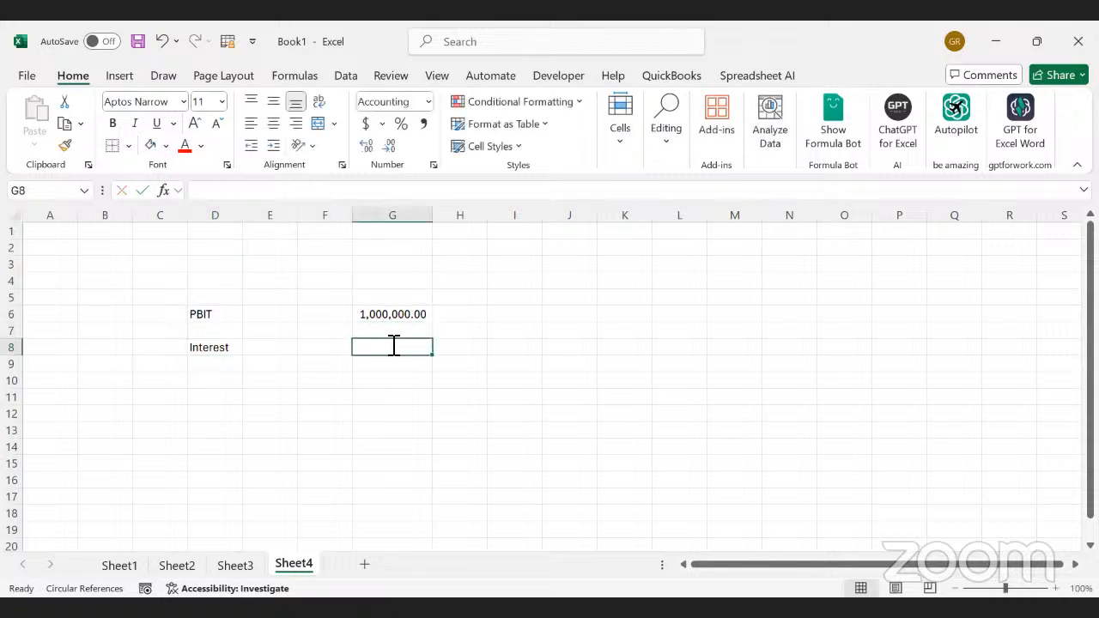
double_click(393, 346)
type("0")
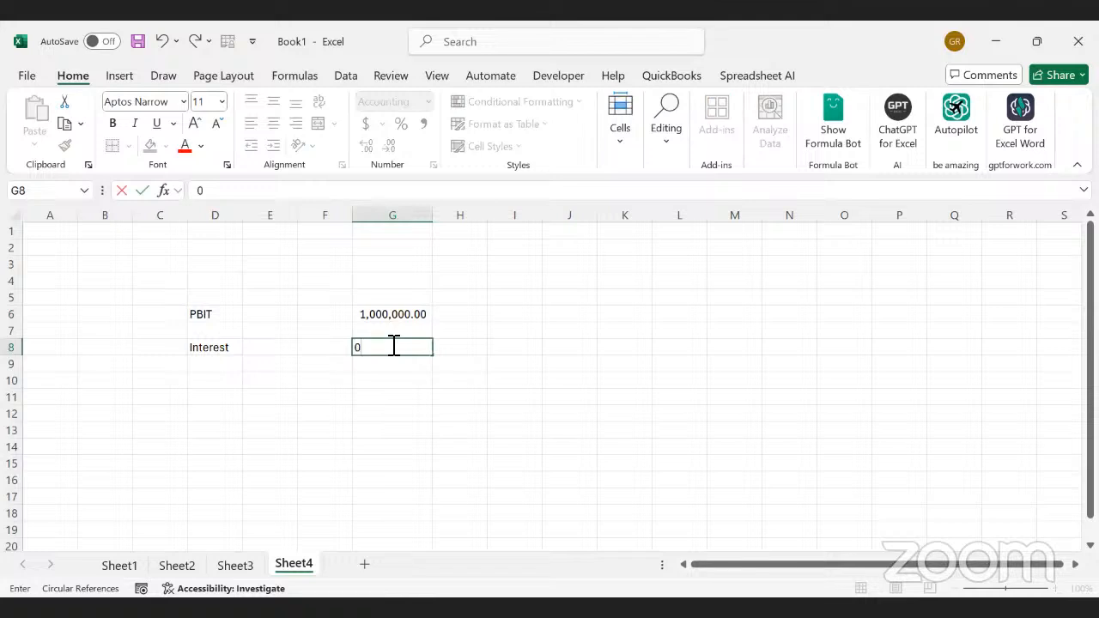
key("BackSpace")
type("30414")
key("Return")
key("Return")
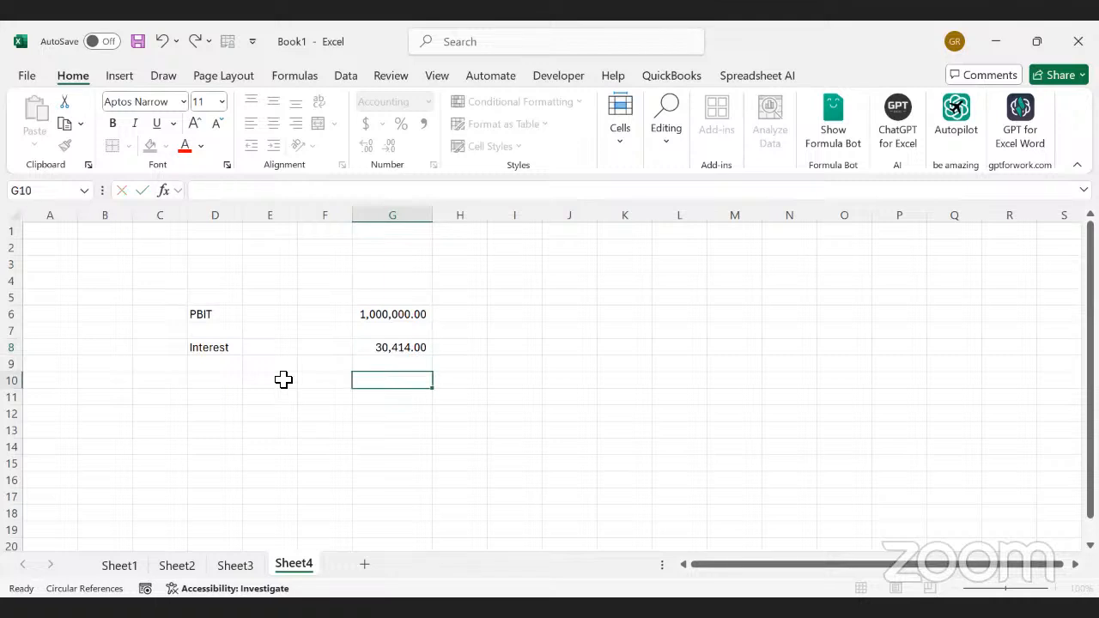
Calculate profit before tax in G10 with the formula =G6-G8
type("=")
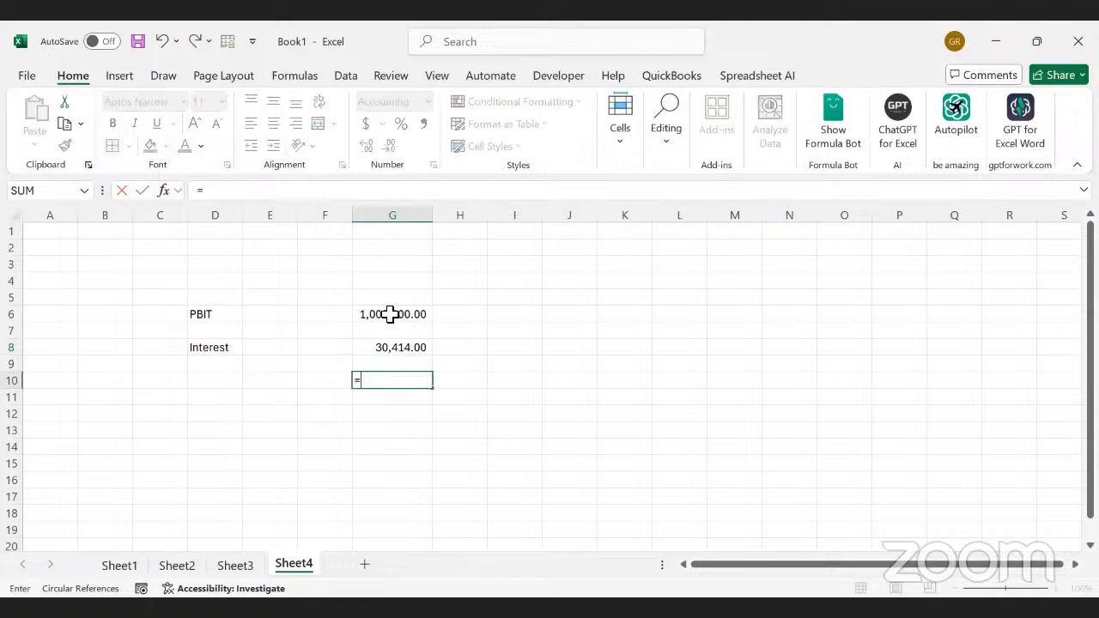
left_click(391, 315)
type("-")
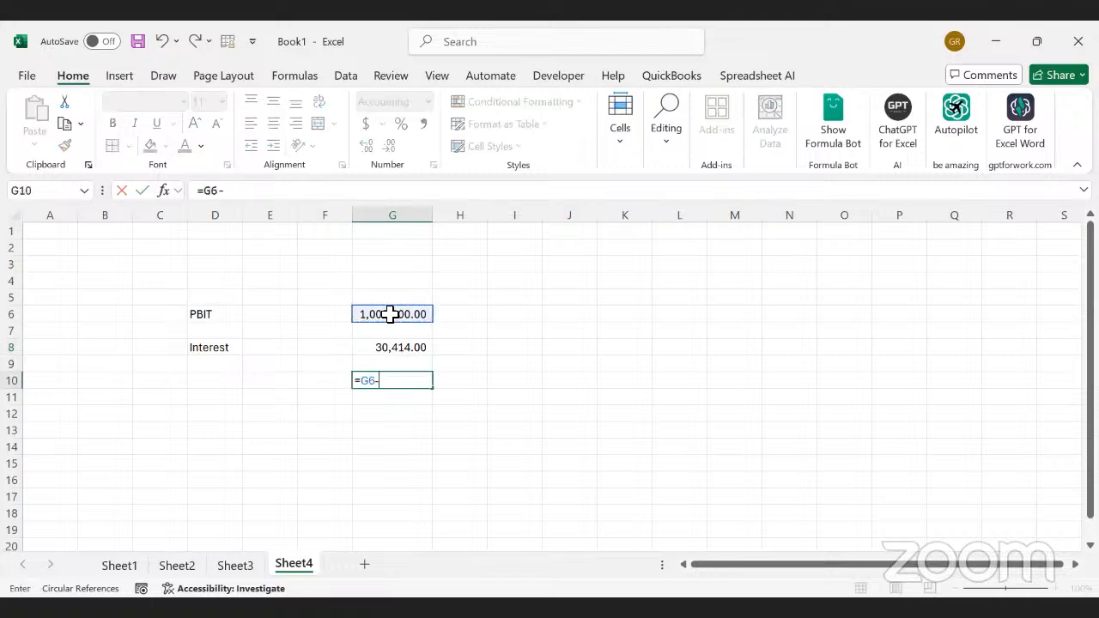
type("G8")
key("Return")
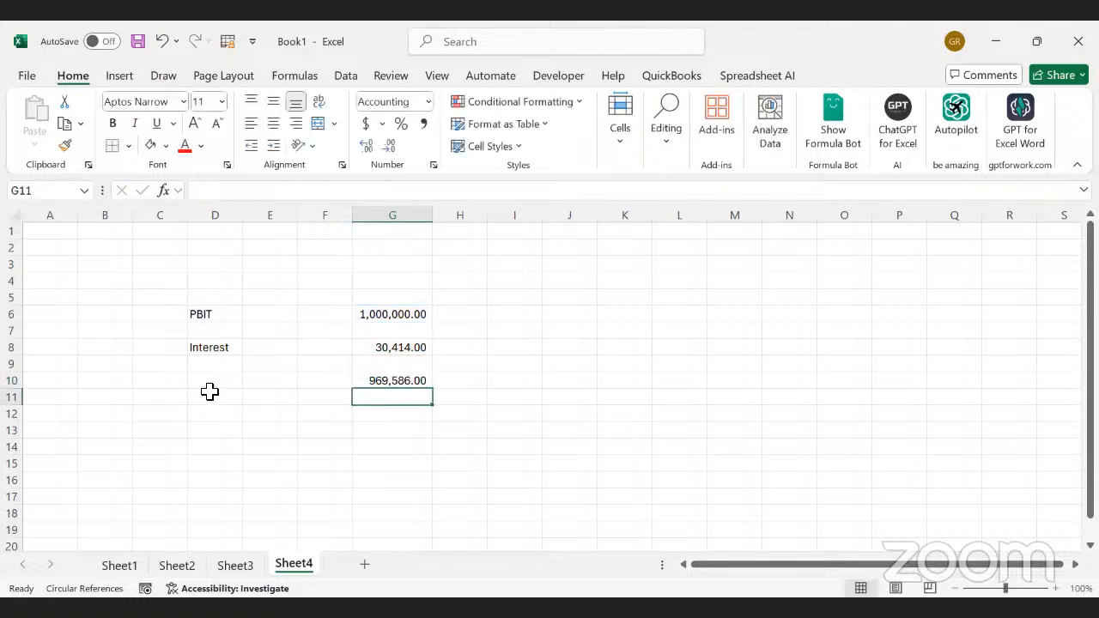
Enter the label PBT in cell D10
left_click(214, 384)
type("pb")
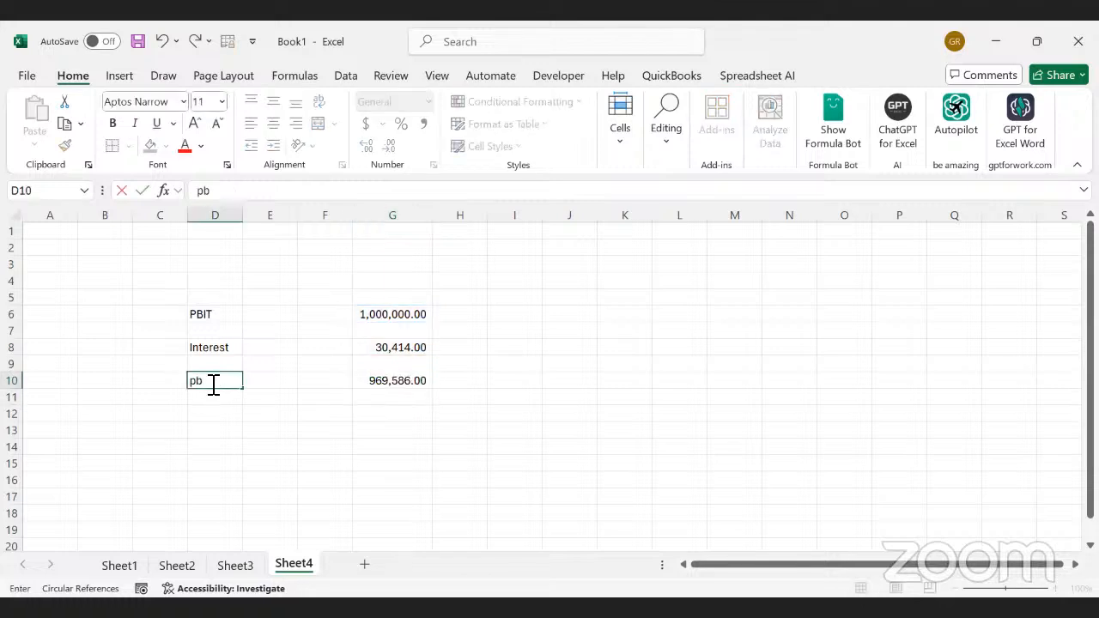
key("BackSpace")
key("BackSpace")
type("BEI")
key("BackSpace")
key("BackSpace")
key("BackSpace")
type("PBIT")
key("Return")
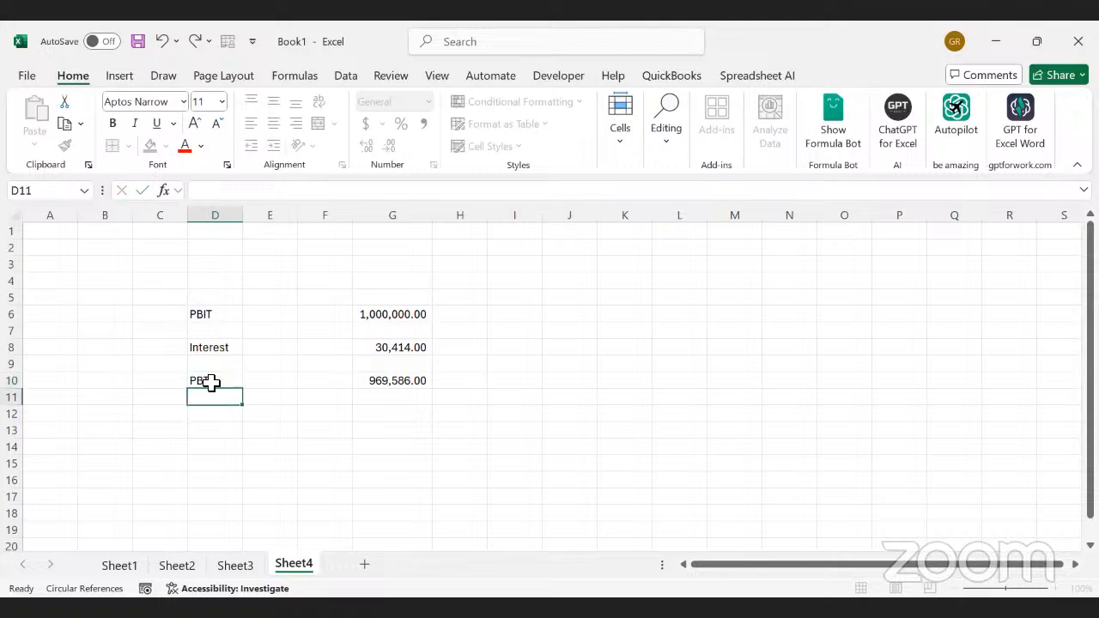
Enter the label Tax in D11 and the tax rate 30% in E11
type("Tax")
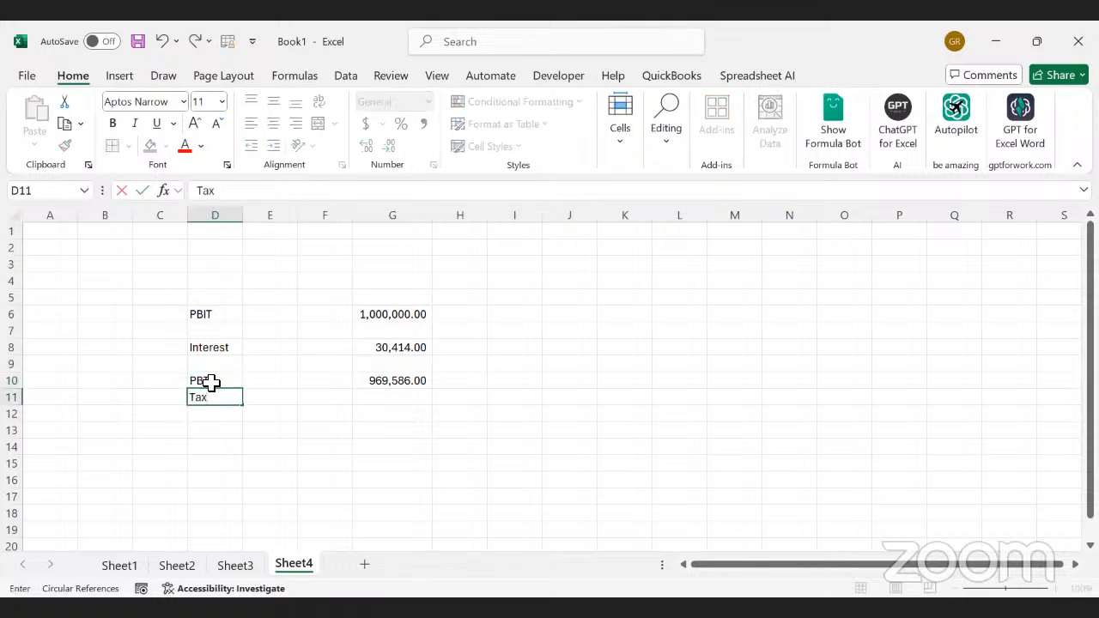
left_click(292, 398)
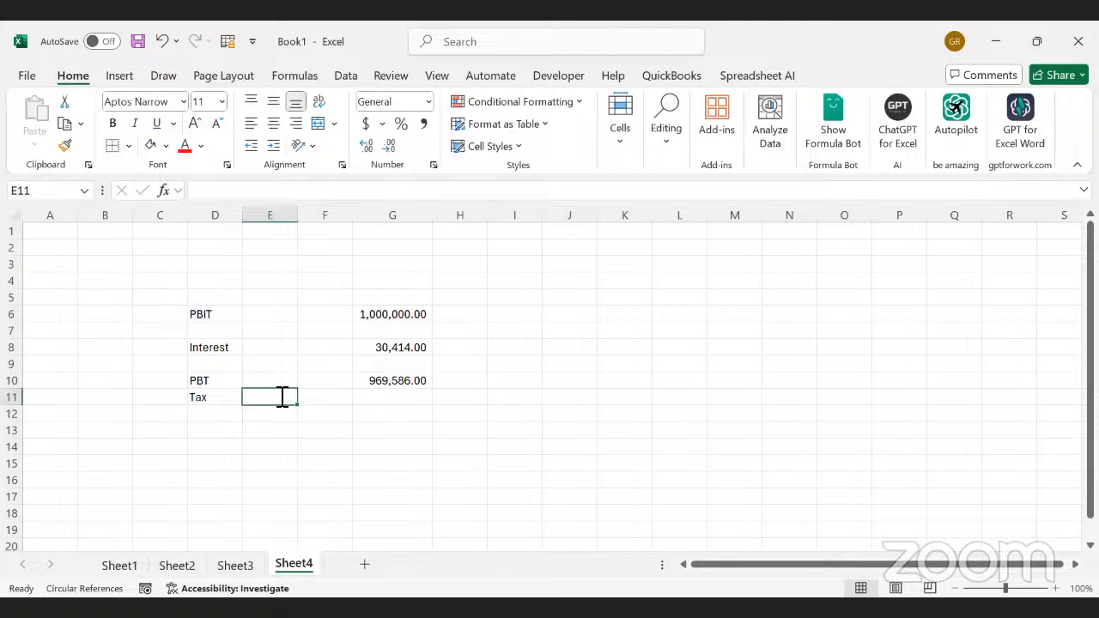
type("30%")
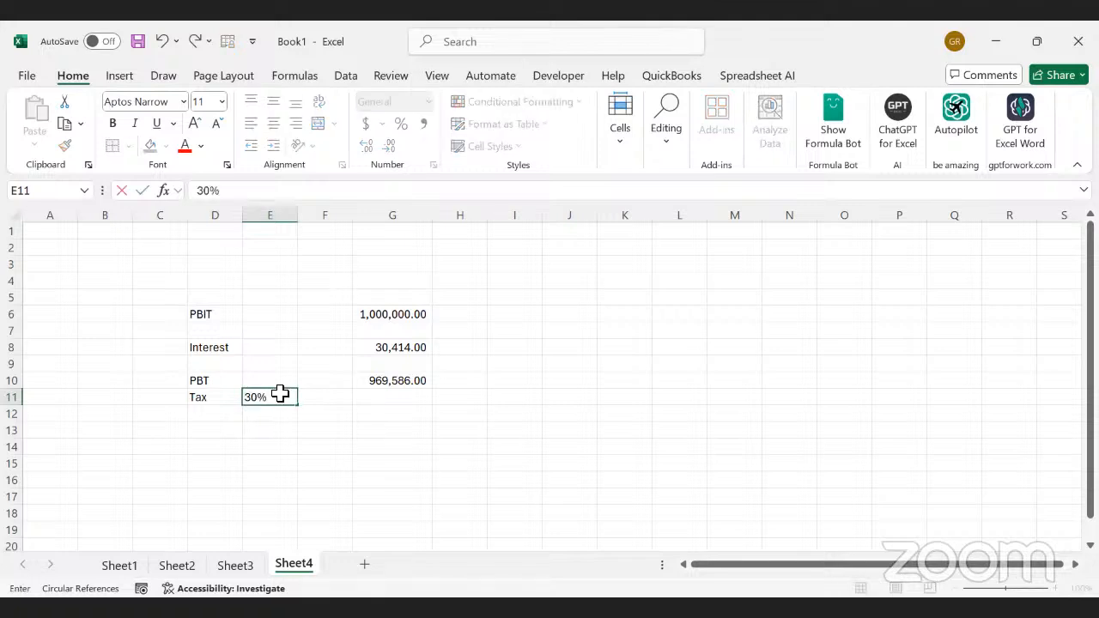
key("Tab")
key("Tab")
Calculate the tax amount in G11 with the formula =G10*E11
type("=")
key("Up")
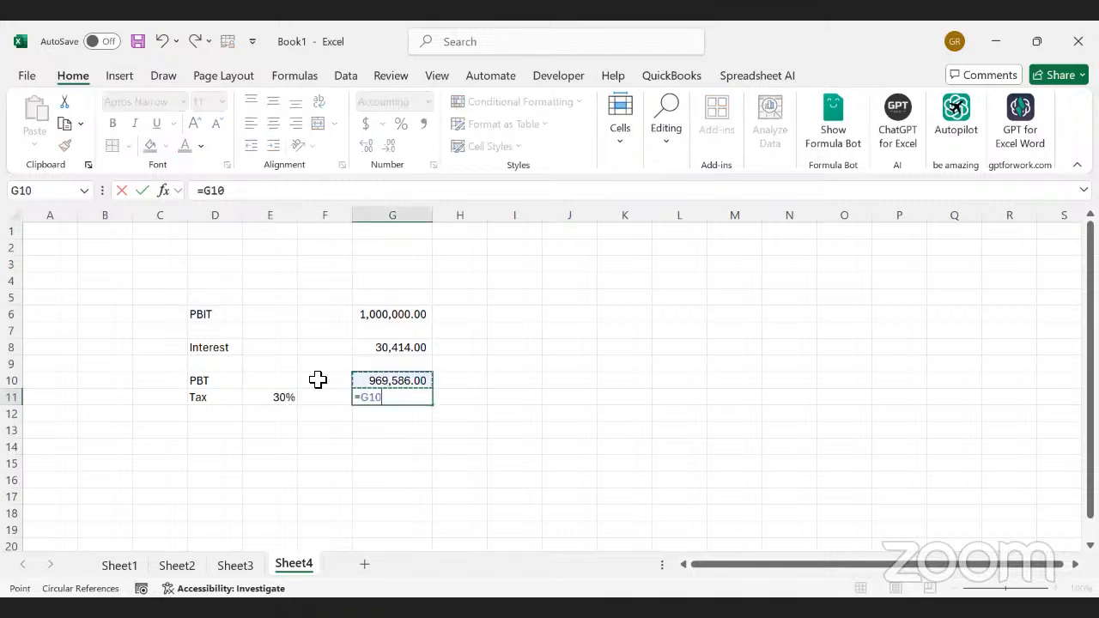
type("*")
left_click(277, 399)
key("Return")
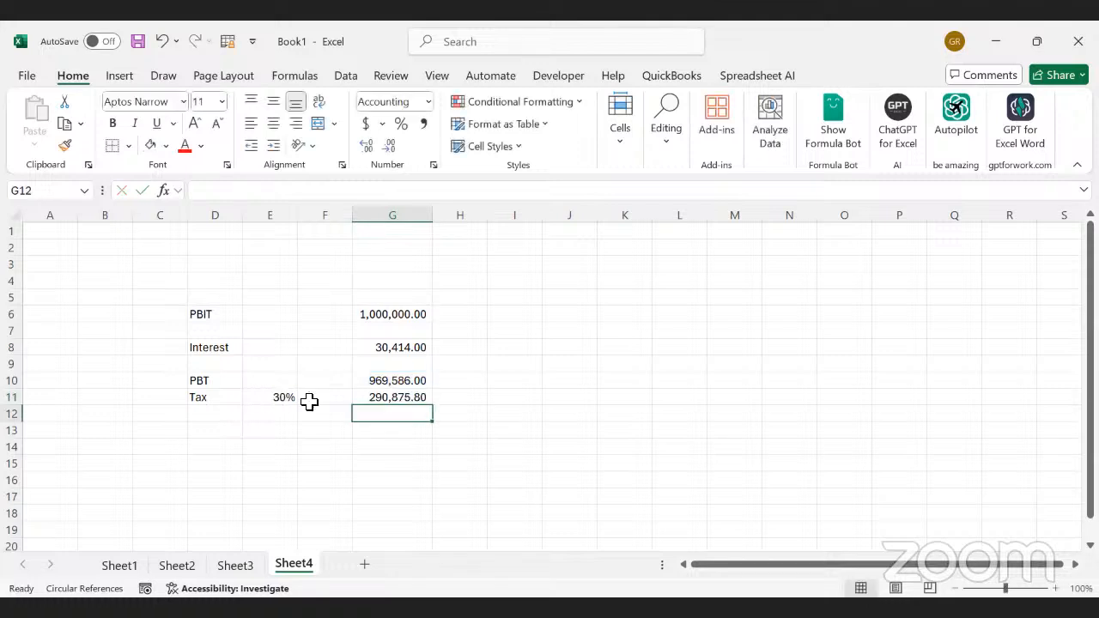
Calculate profit after tax in G12 with =G10-G11 and label the row PAT in D12
type("=")
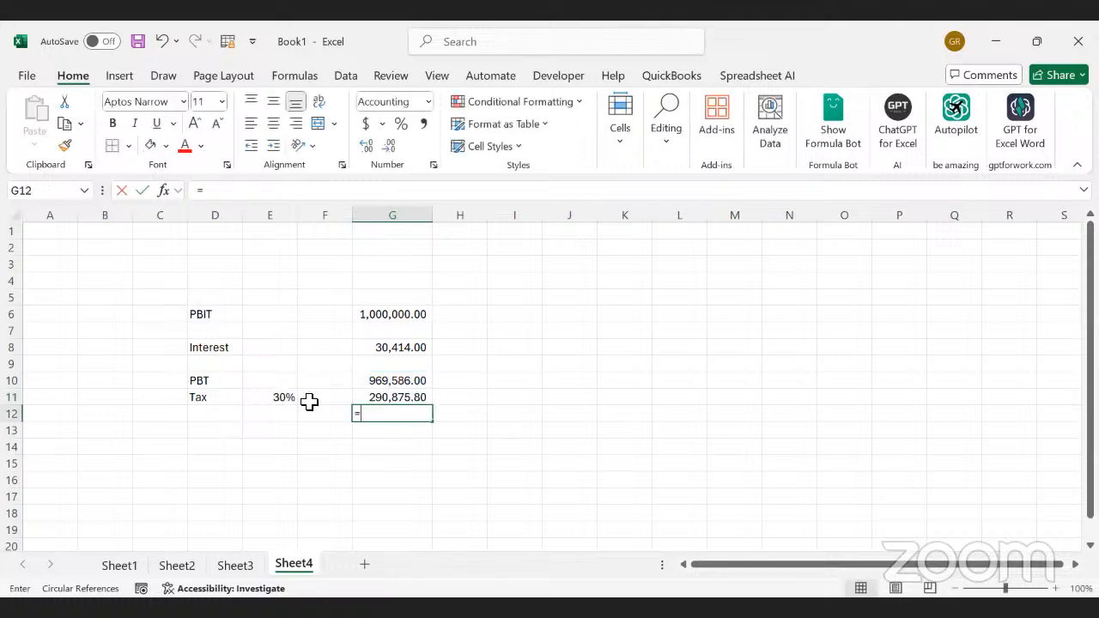
key("Up")
key("Up")
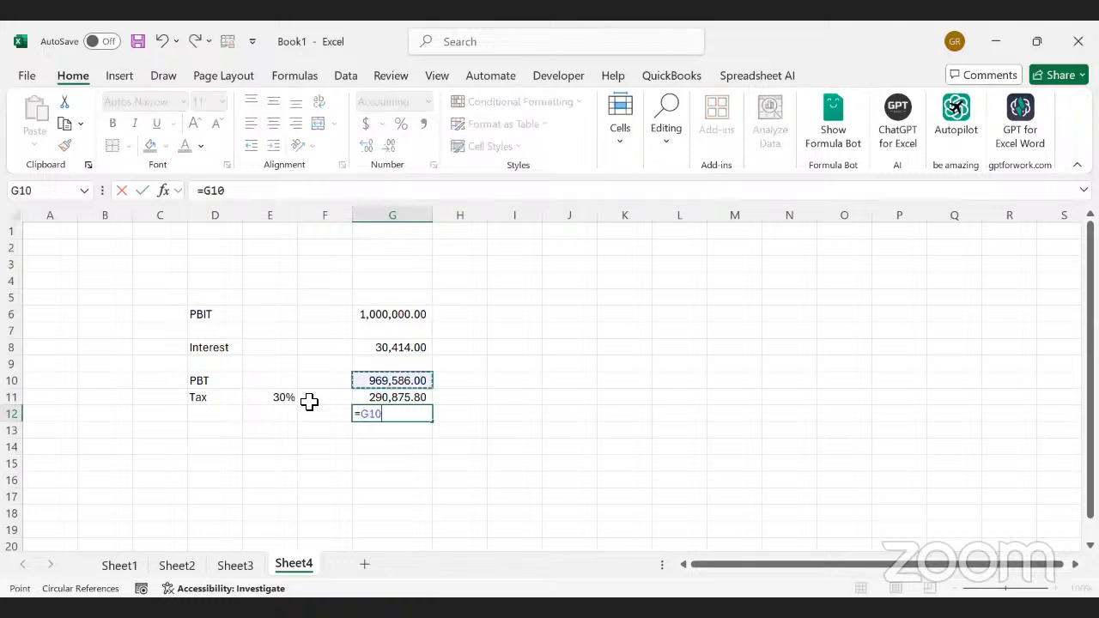
type("-")
key("Up")
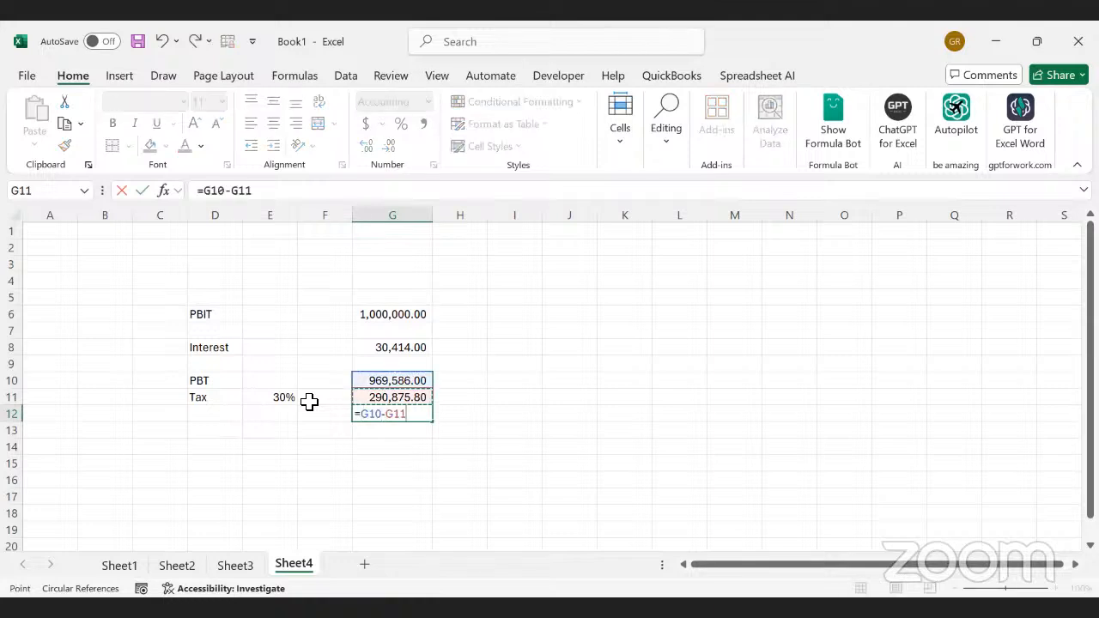
key("Return")
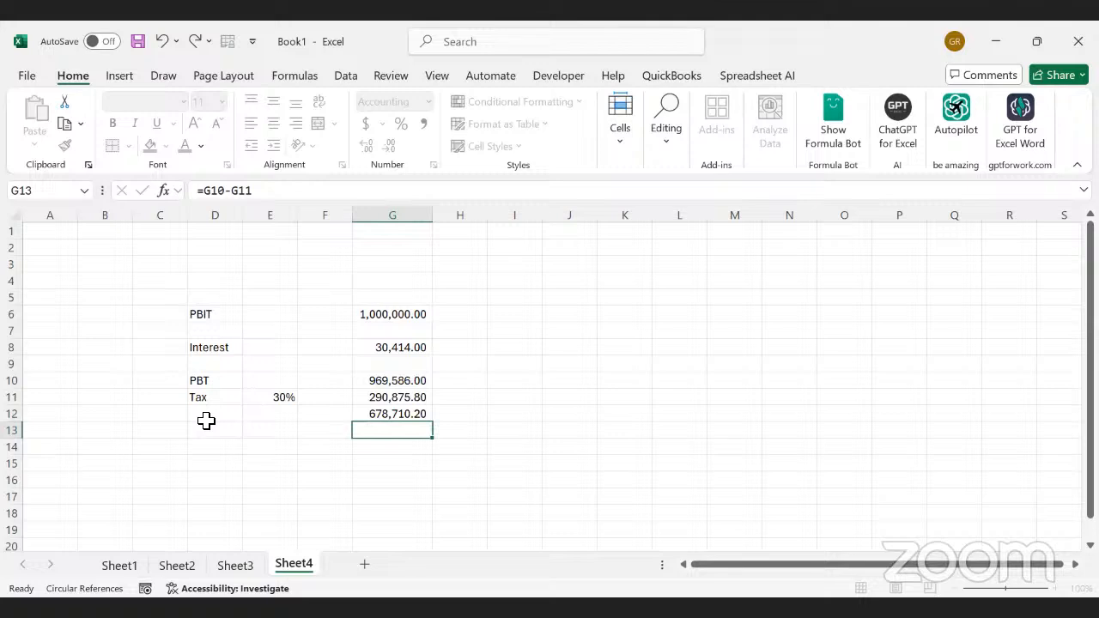
left_click(206, 419)
type("PAT")
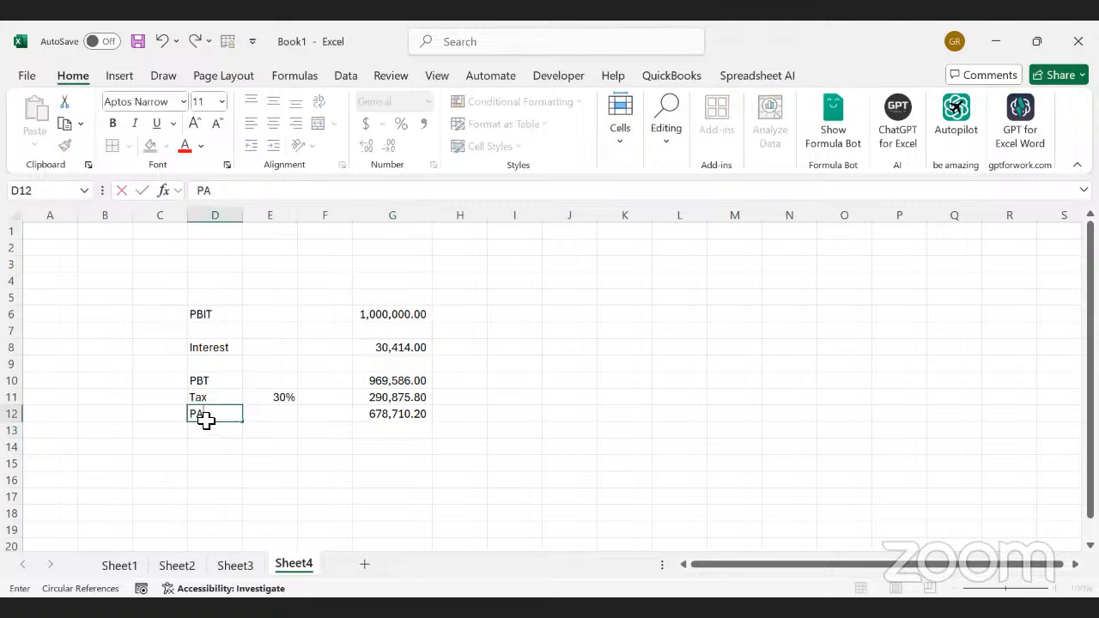
left_click(371, 441)
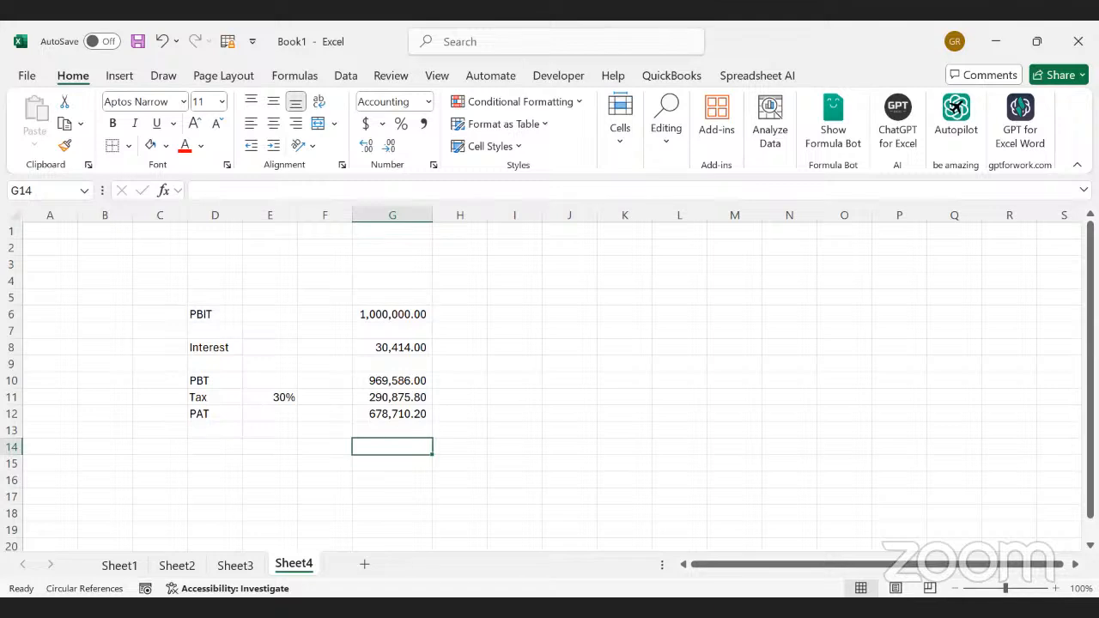
Format the PAT row D12:G12 with a black fill and white font colour
key("Up")
key("Up")
left_click(206, 416, "shift")
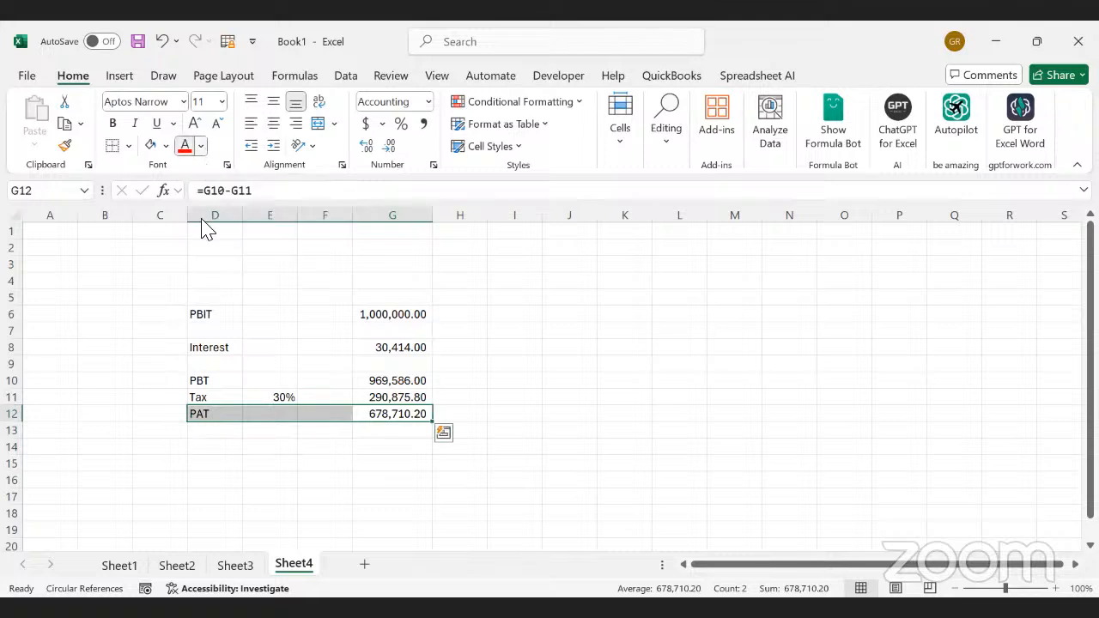
left_click(200, 145)
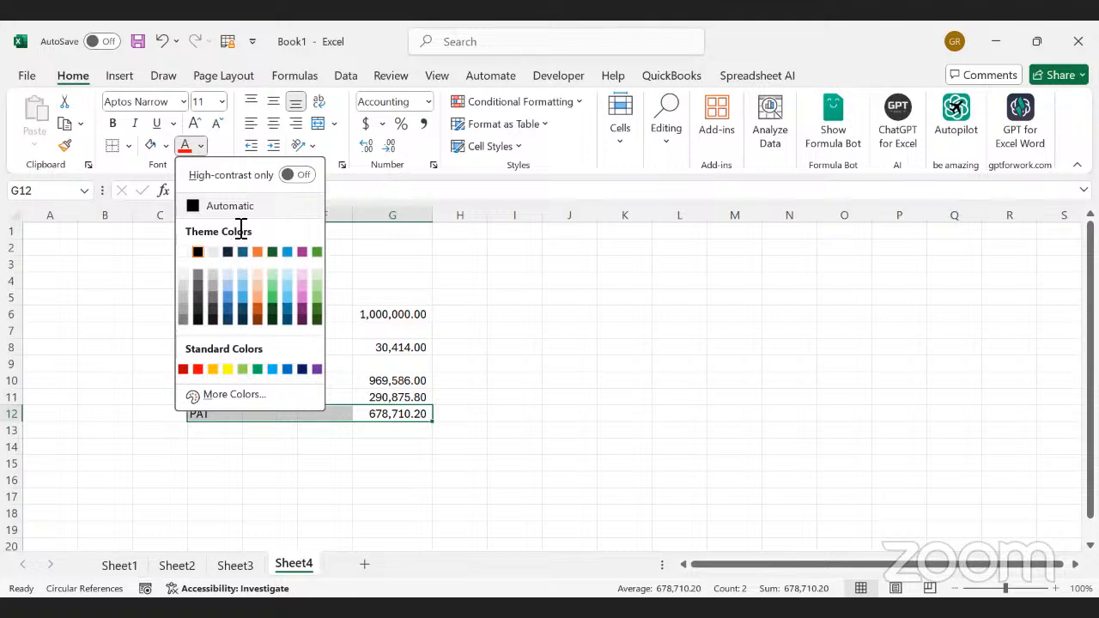
left_click(207, 249)
left_click(164, 146)
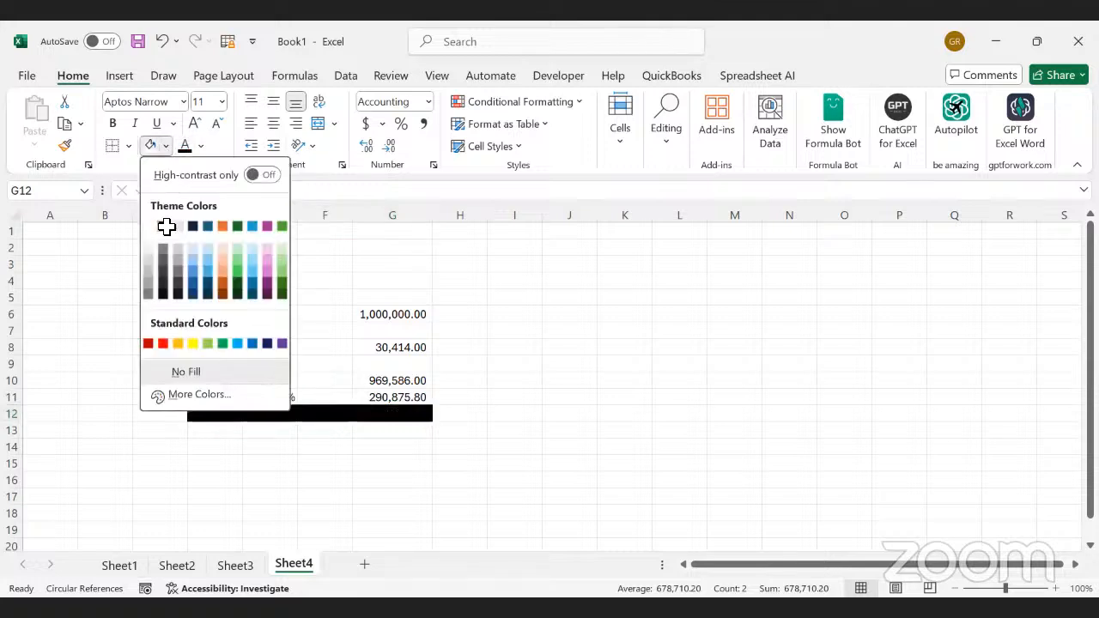
left_click(165, 227)
left_click(203, 146)
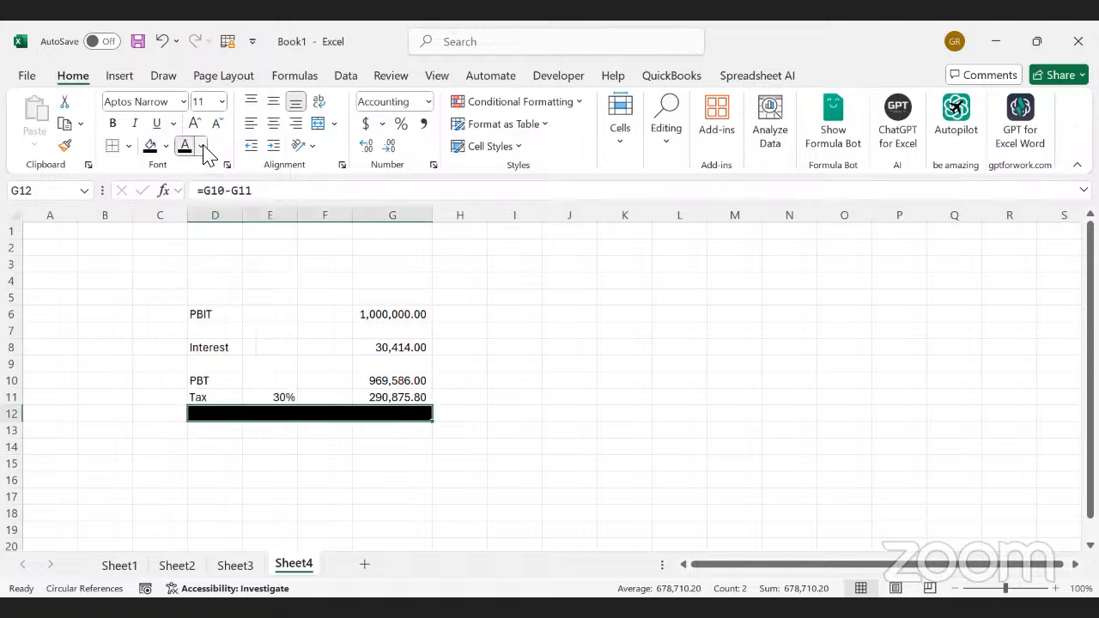
left_click(182, 250)
left_click(562, 379)
left_click(402, 367)
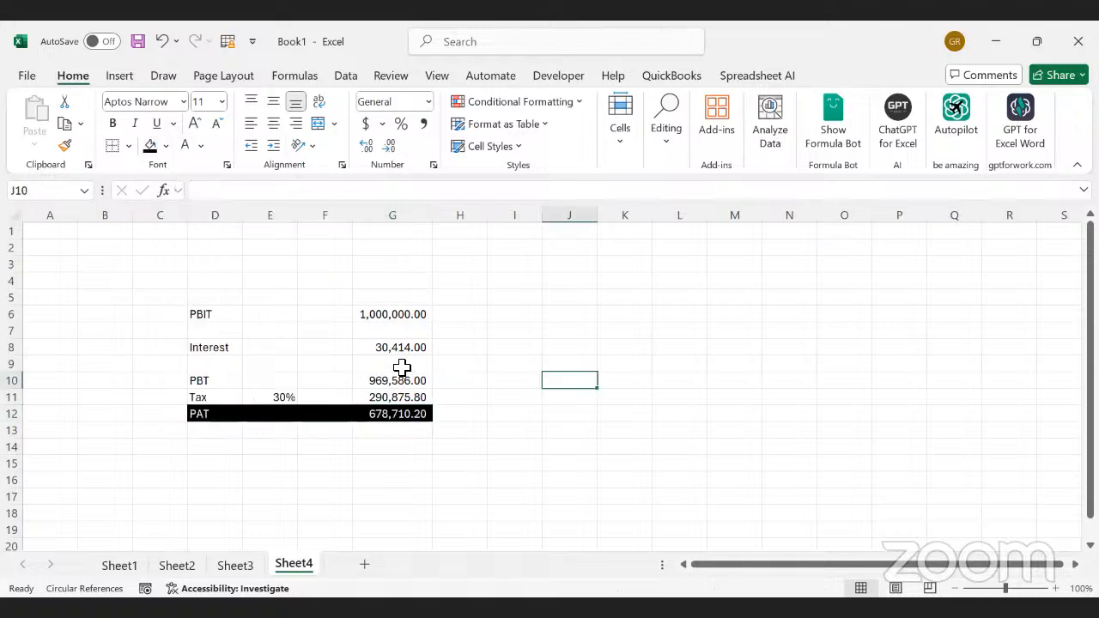
left_click(367, 420)
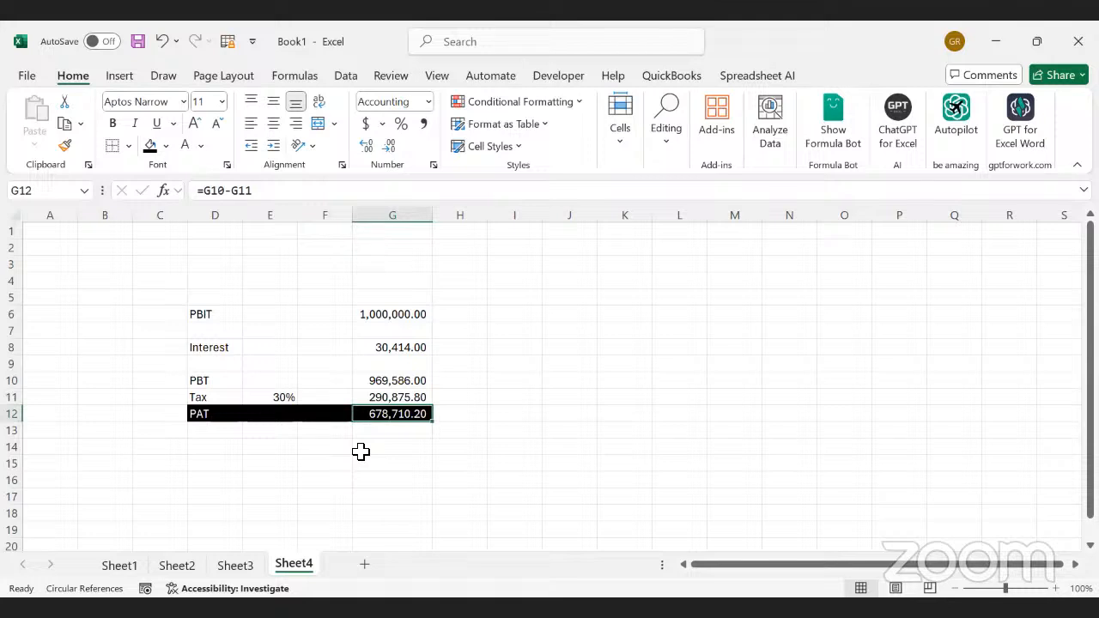
left_click(360, 450)
left_click(458, 418)
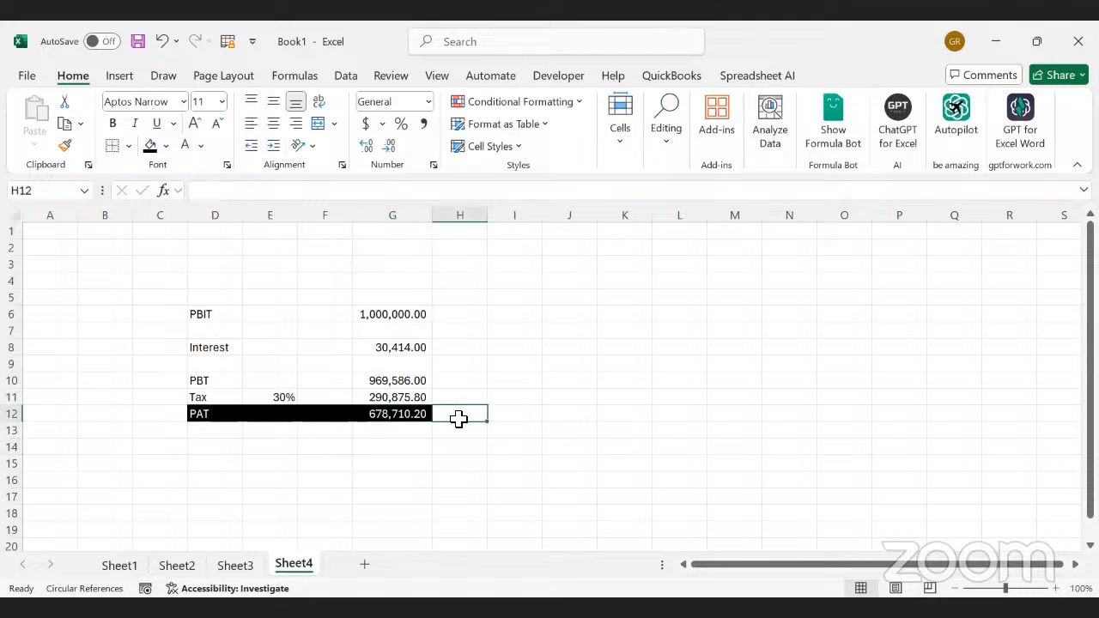
key("Right")
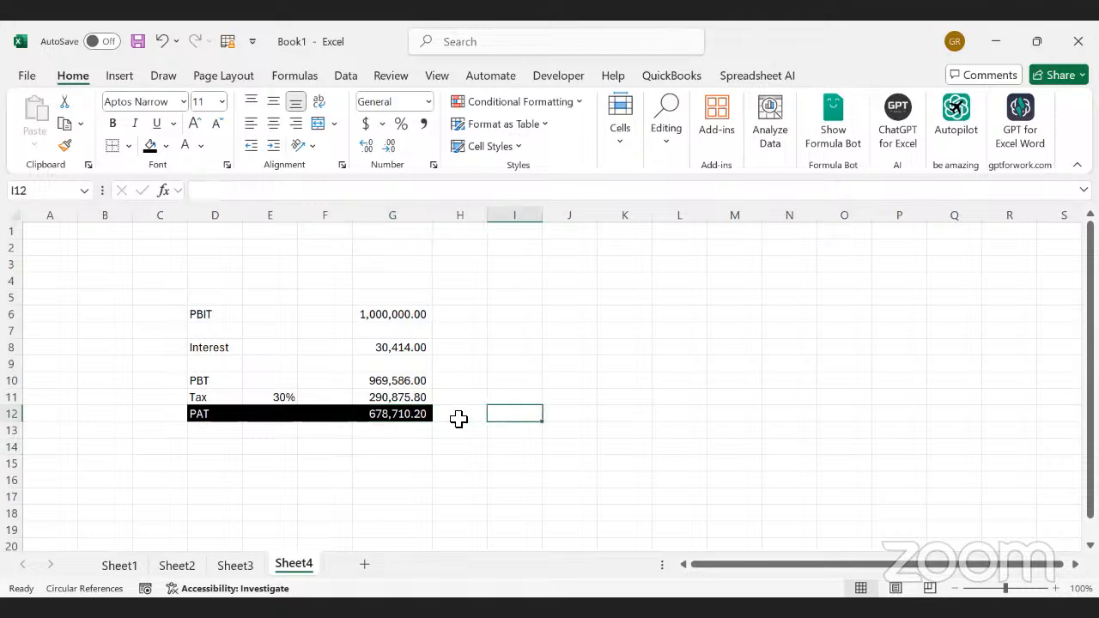
Enter 200000 in I11 beside the tax amount and apply comma-style number formatting to column I
left_click(500, 401)
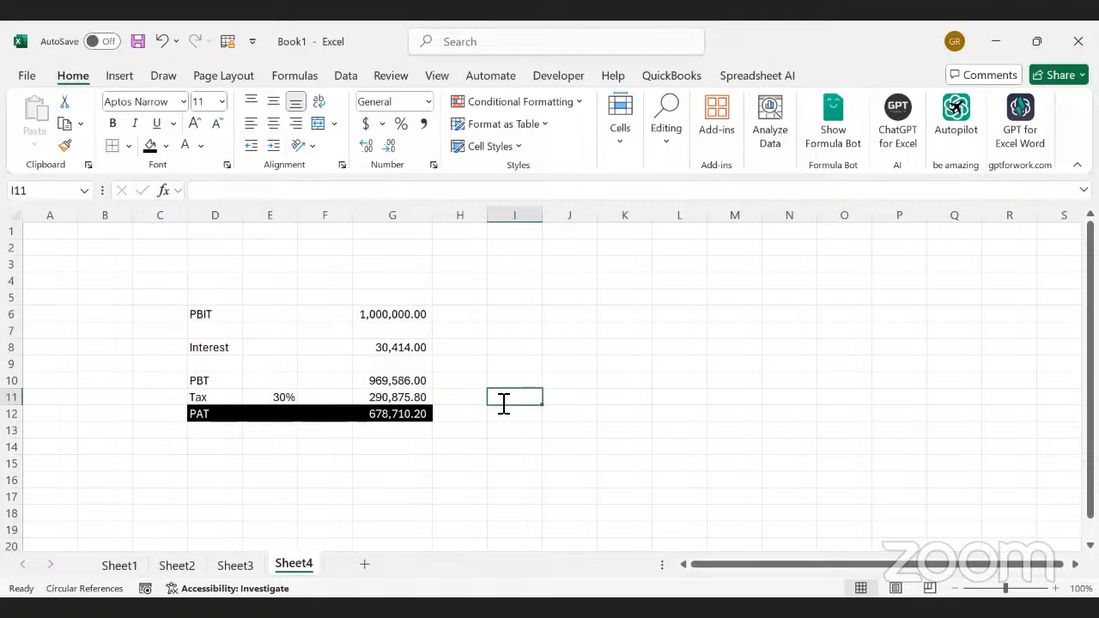
type("200000")
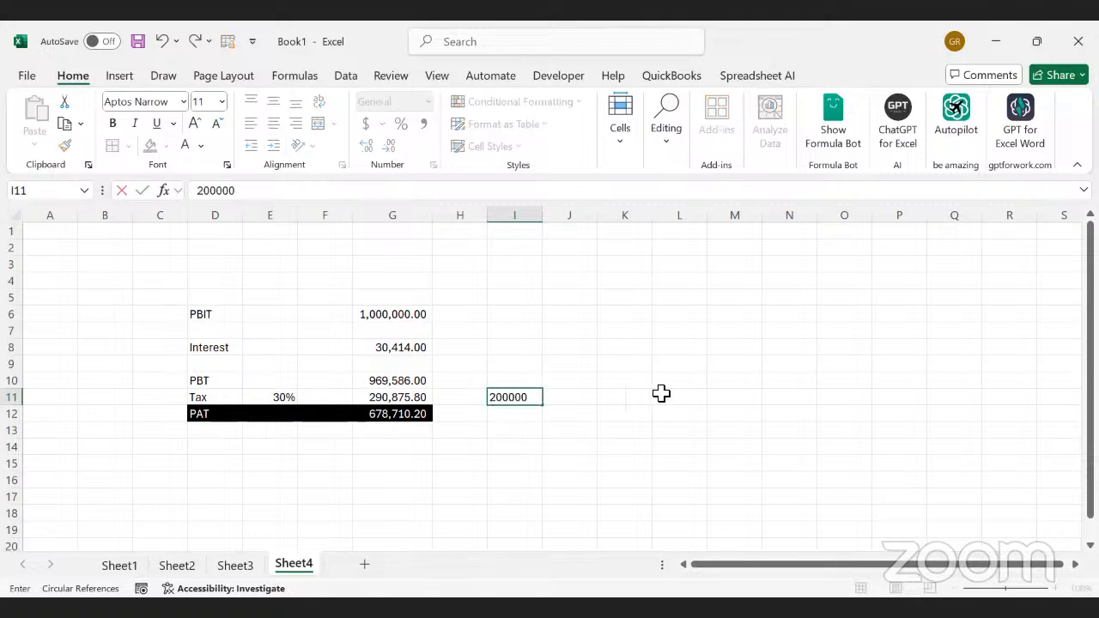
left_click(662, 395)
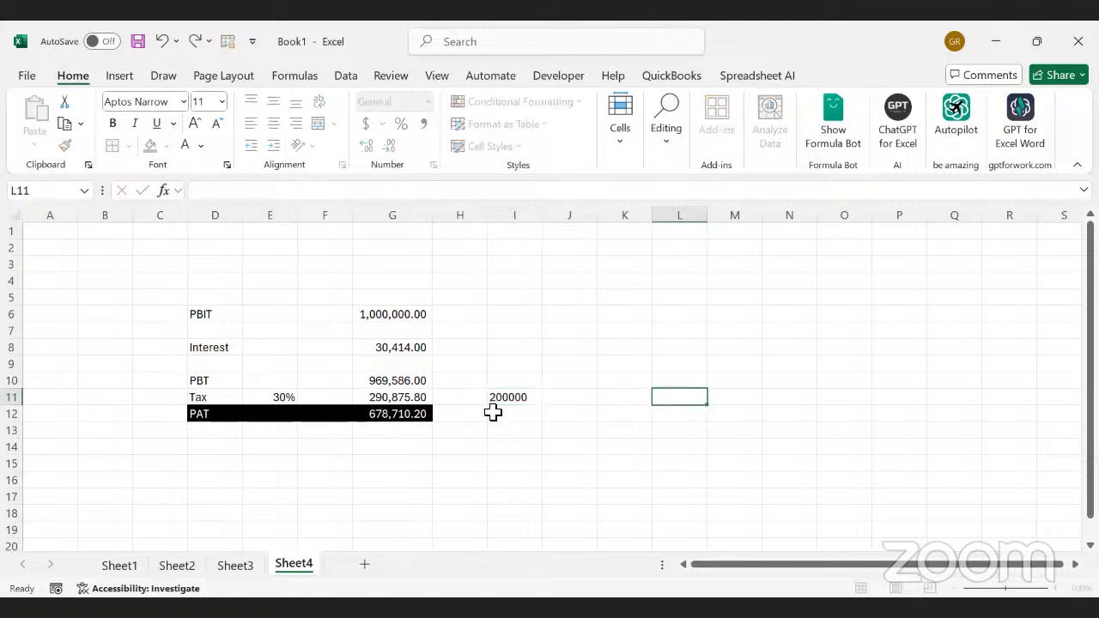
left_click(515, 216)
left_click(425, 128)
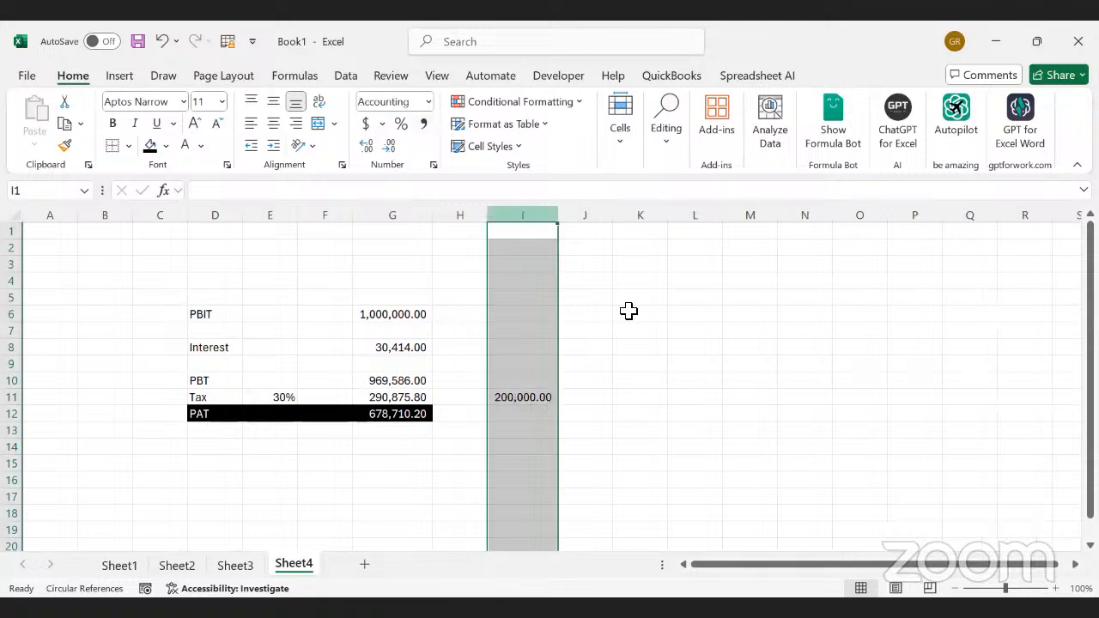
left_click(587, 347)
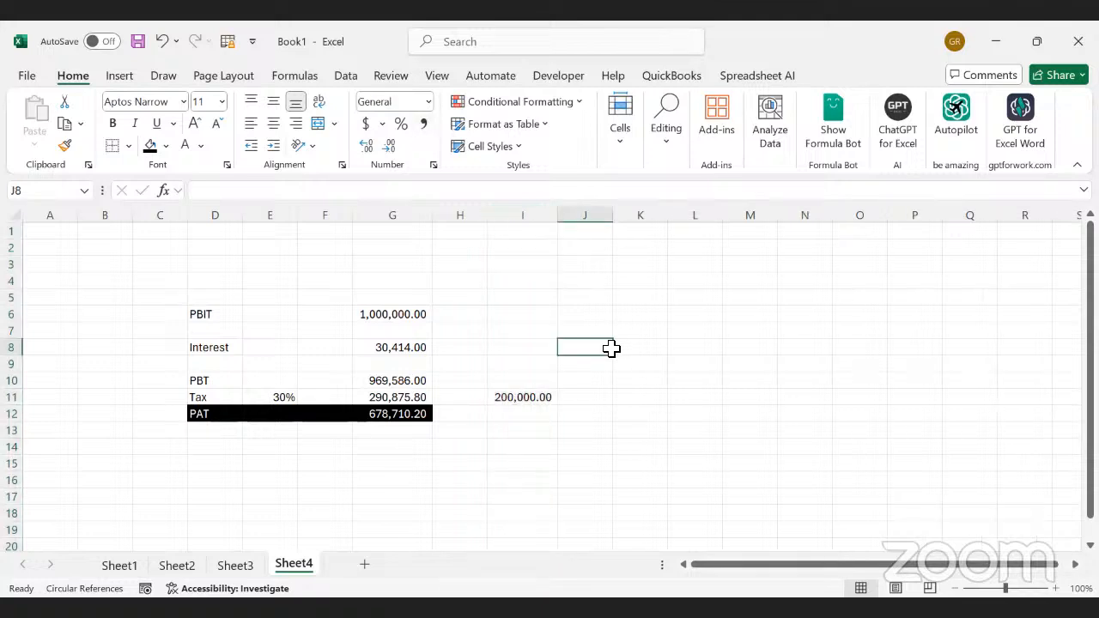
left_click(400, 395)
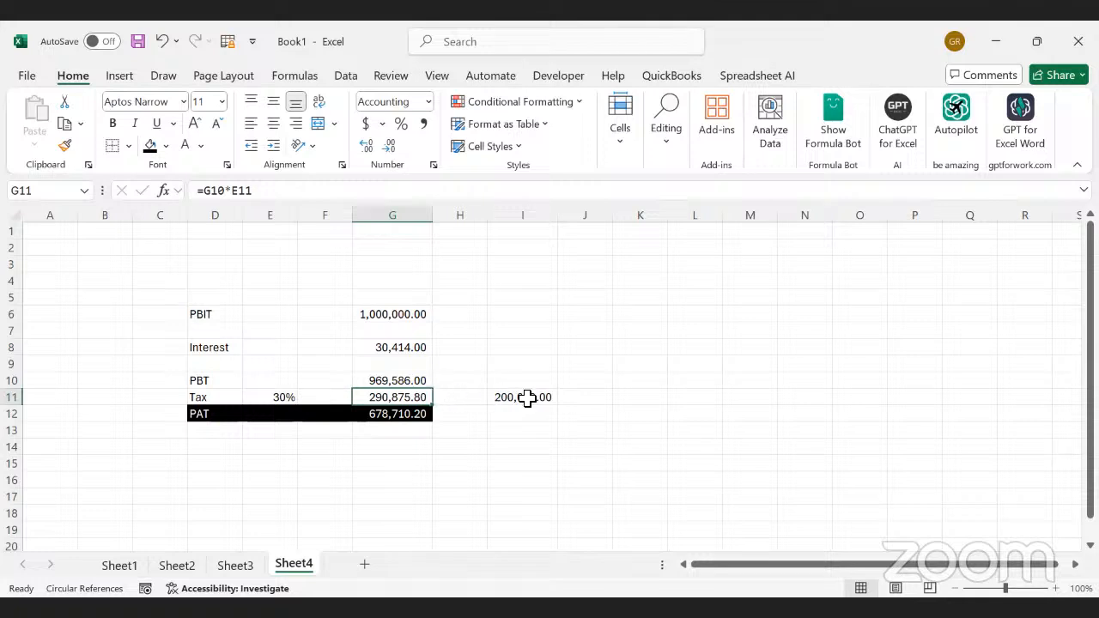
Run Goal Seek on the tax amount in G11 to reach 200000 by changing the interest in G8, and keep the solution
left_click(408, 354)
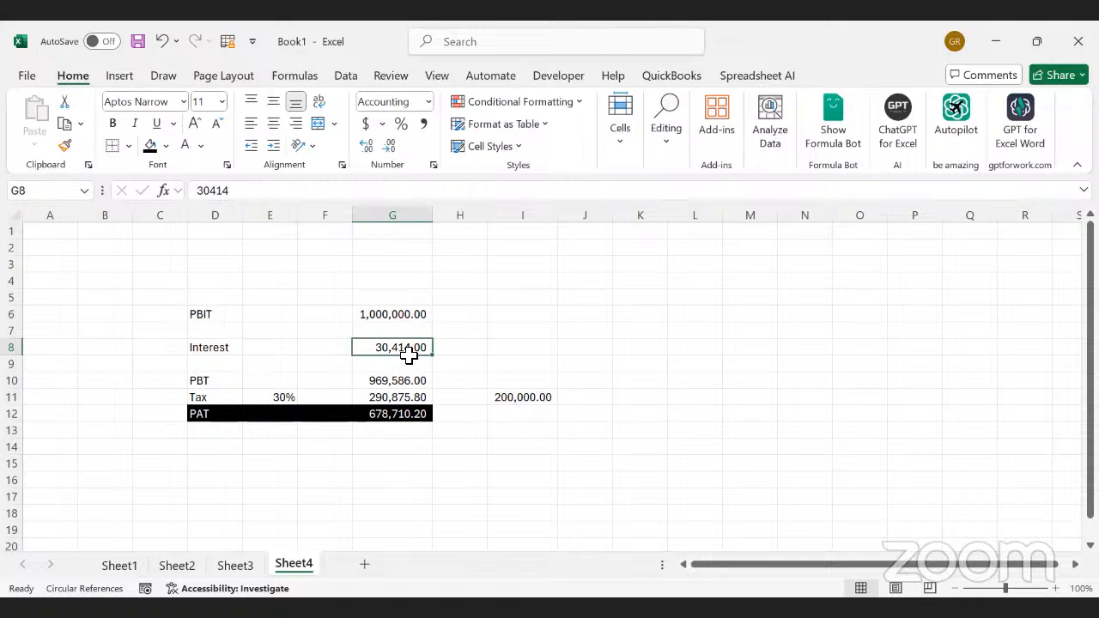
left_click(379, 397)
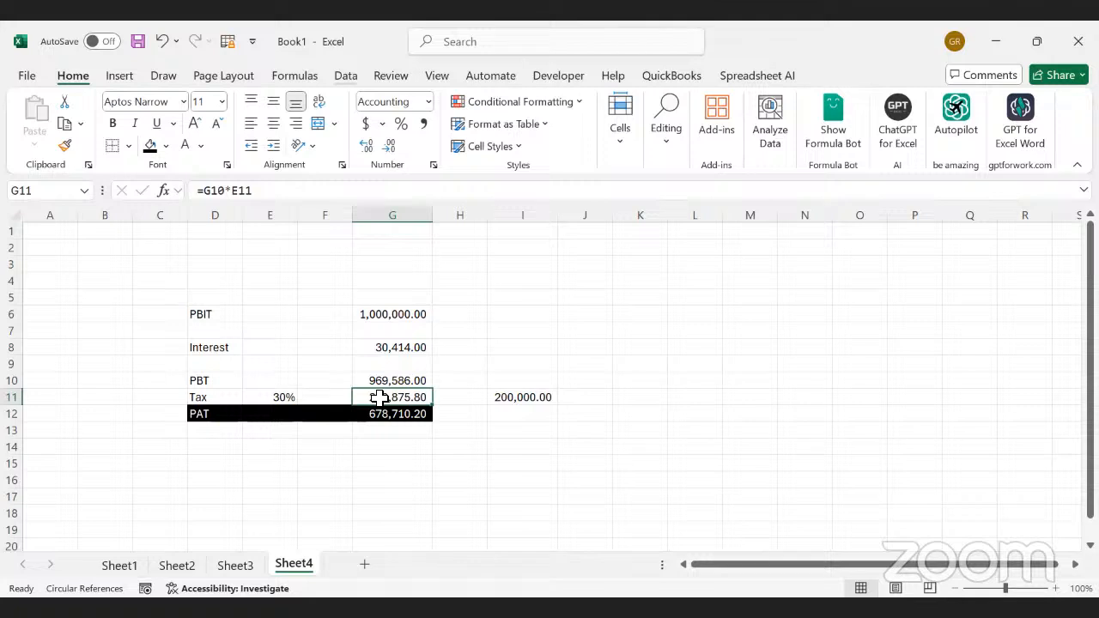
left_click(346, 75)
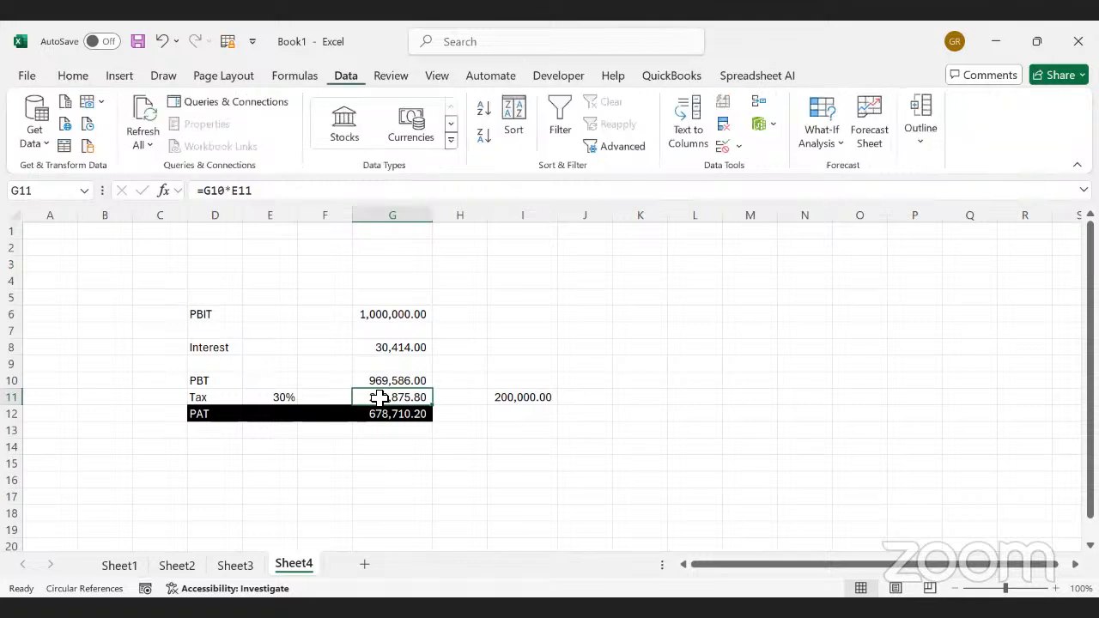
left_click(837, 142)
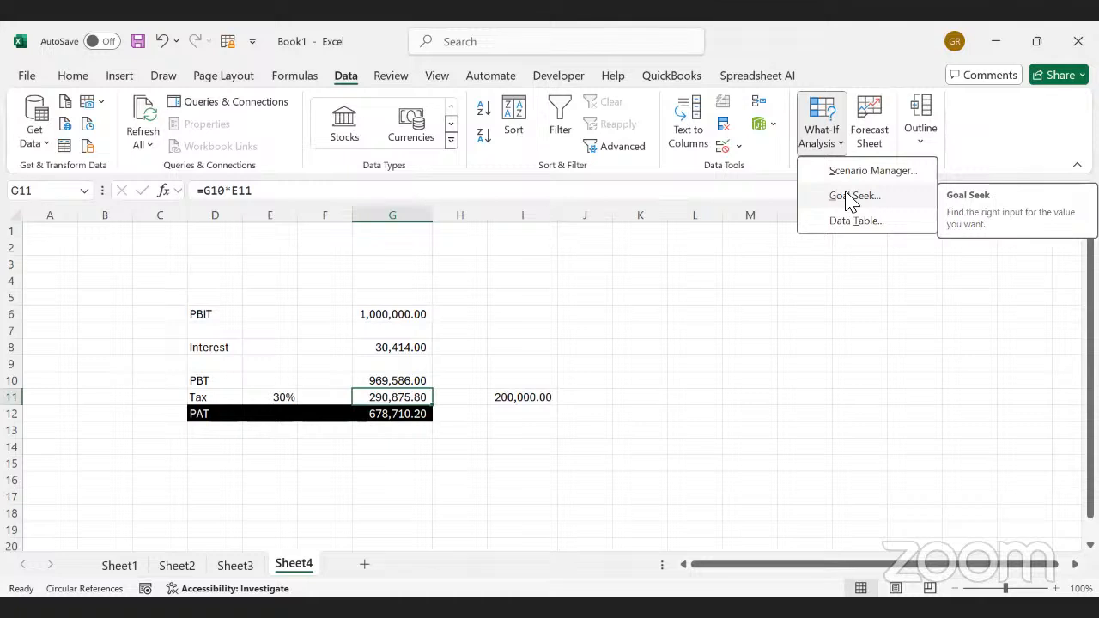
left_click(850, 196)
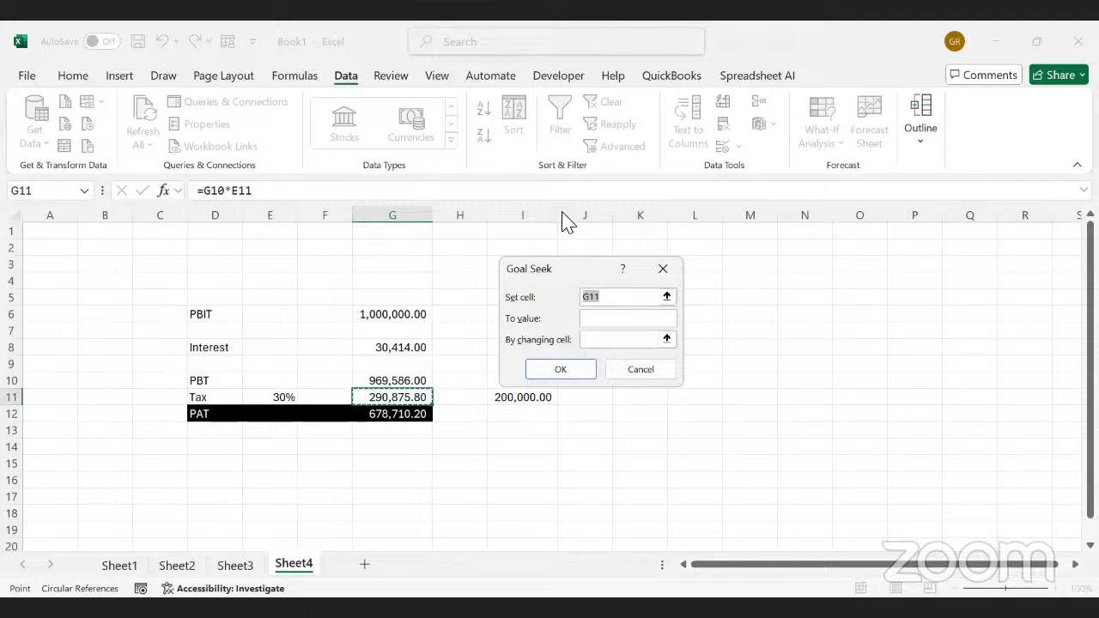
left_click_drag(569, 262, 562, 212)
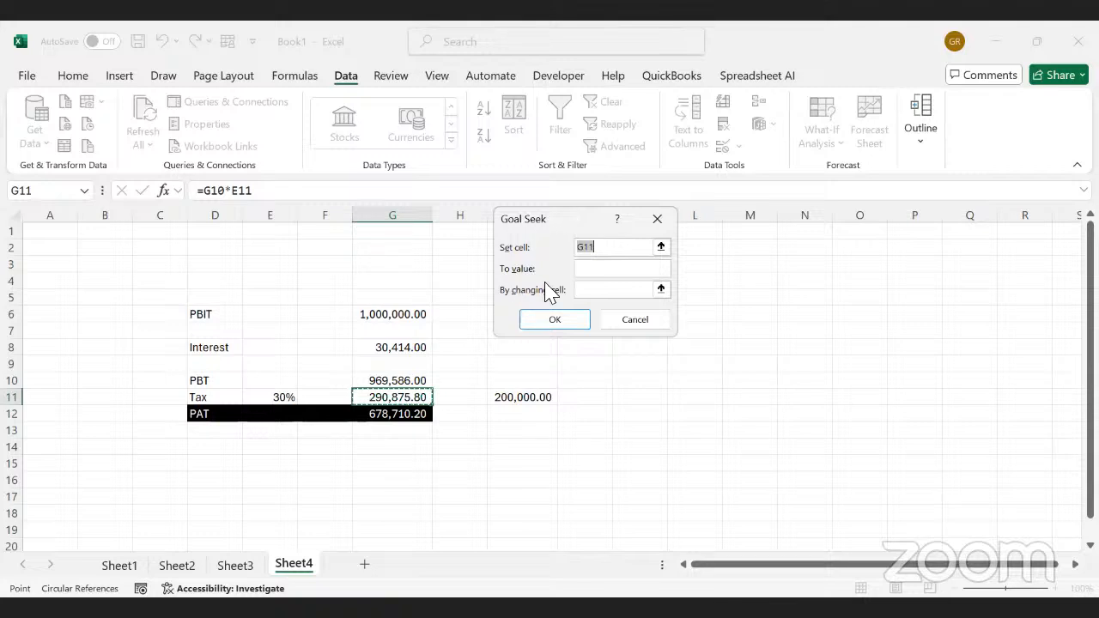
left_click(592, 273)
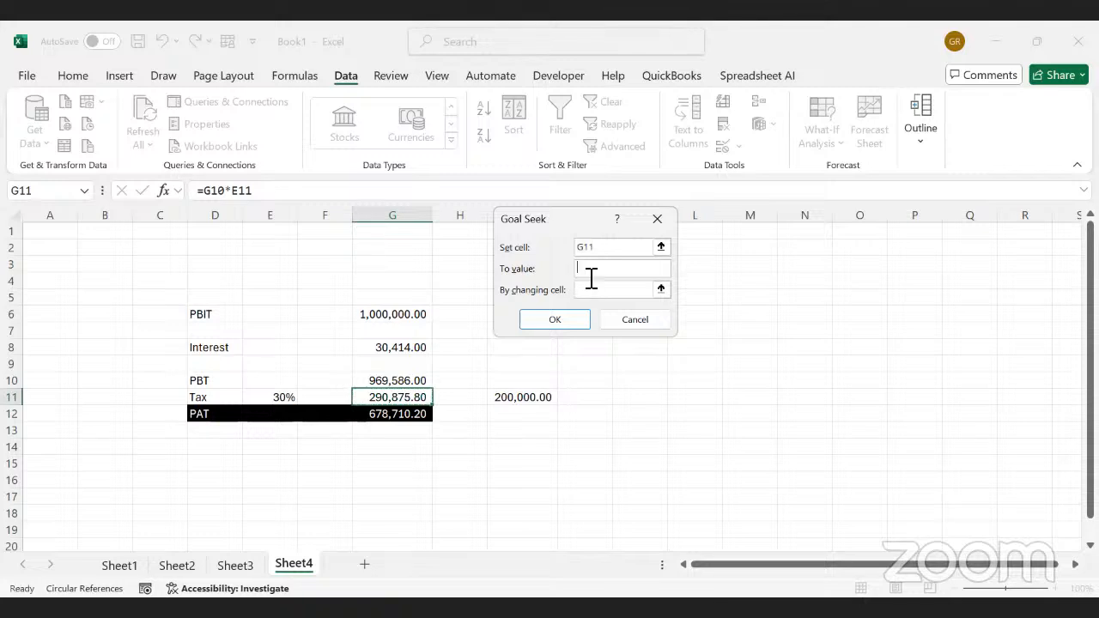
type("200000")
left_click(605, 292)
left_click(377, 348)
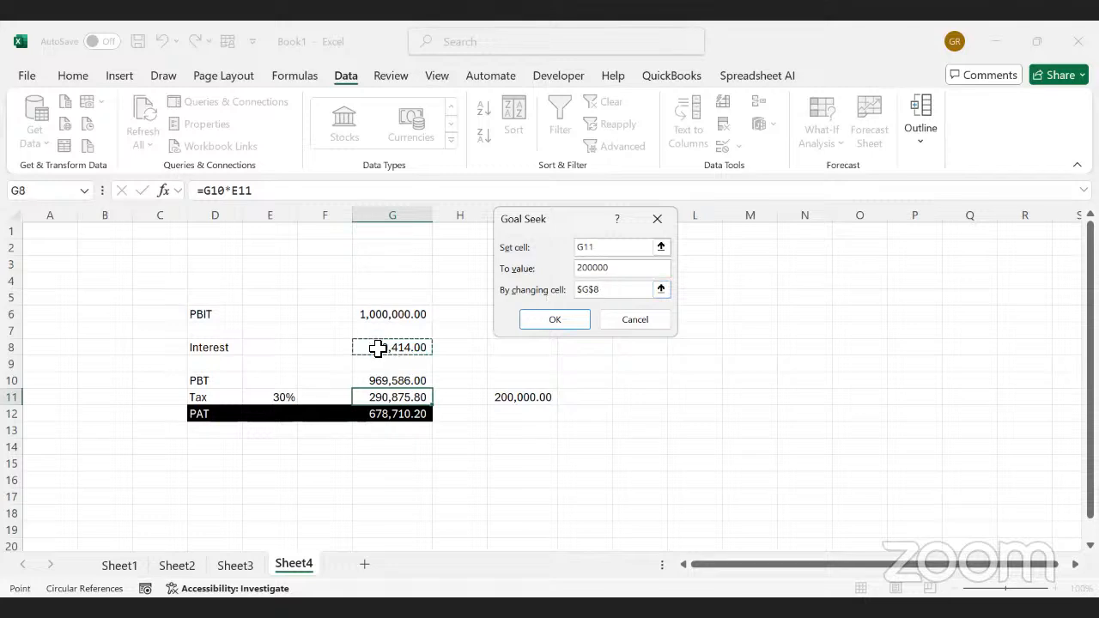
left_click(564, 322)
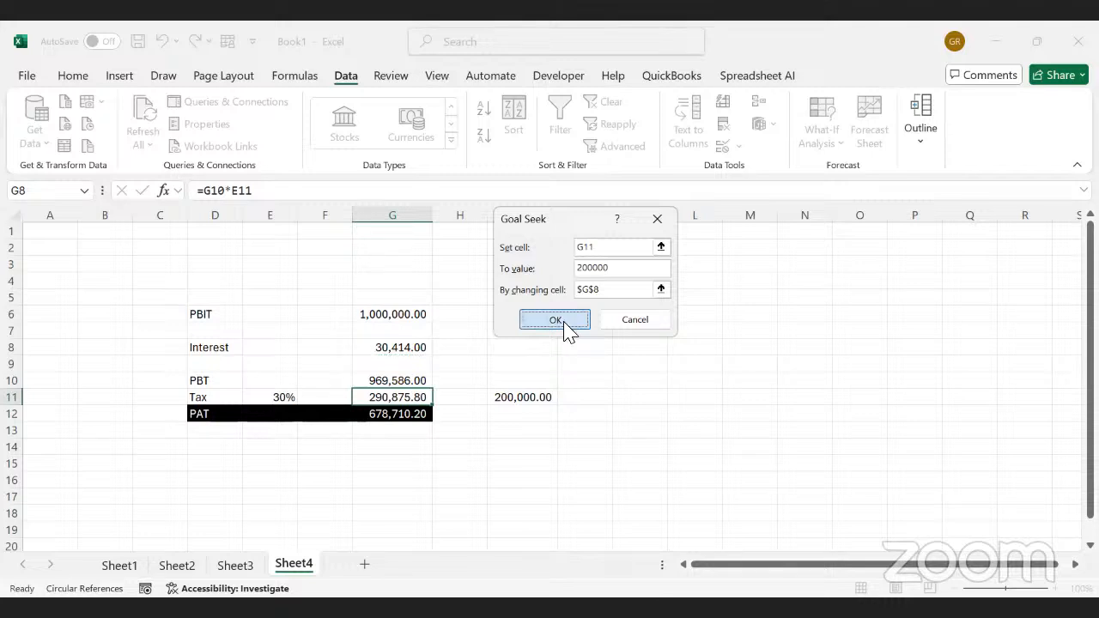
left_click(565, 323)
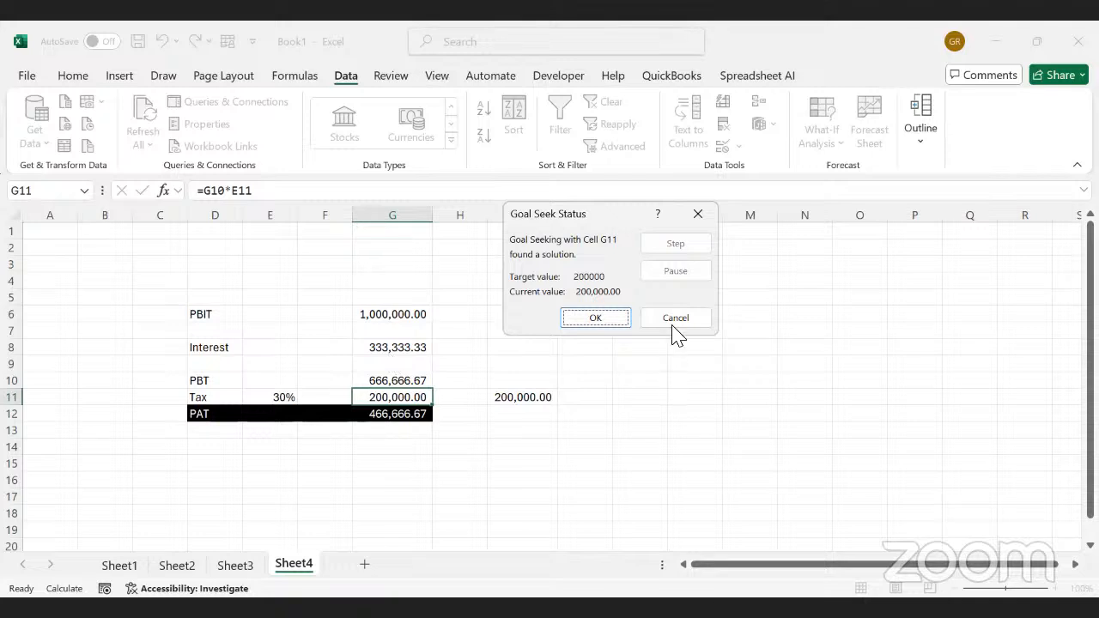
left_click(615, 318)
left_click(418, 348)
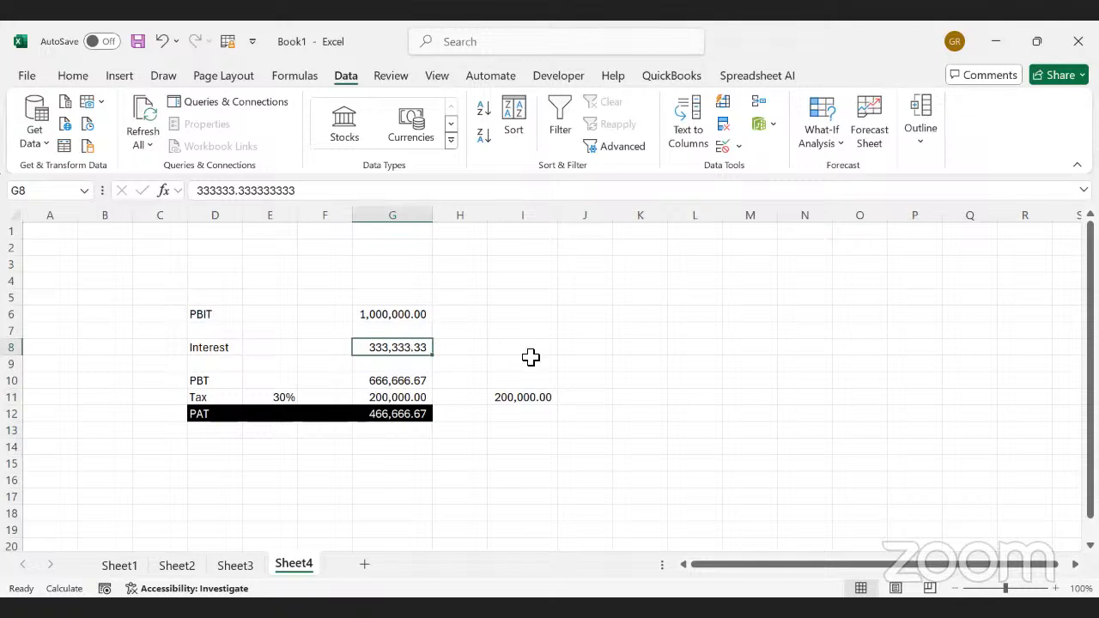
left_click(81, 78)
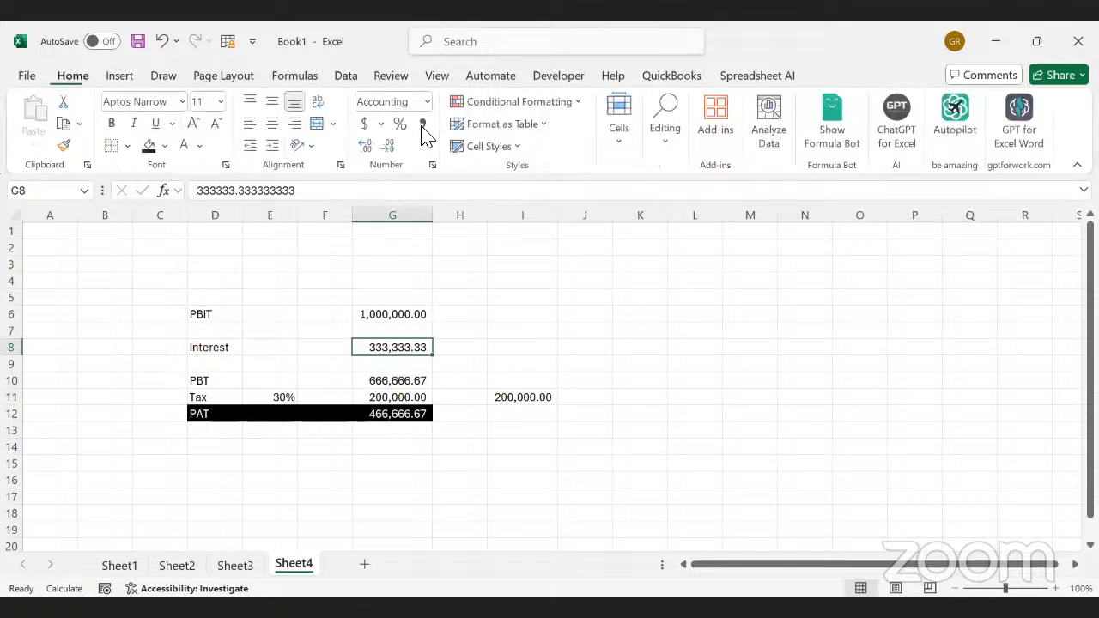
left_click(668, 301)
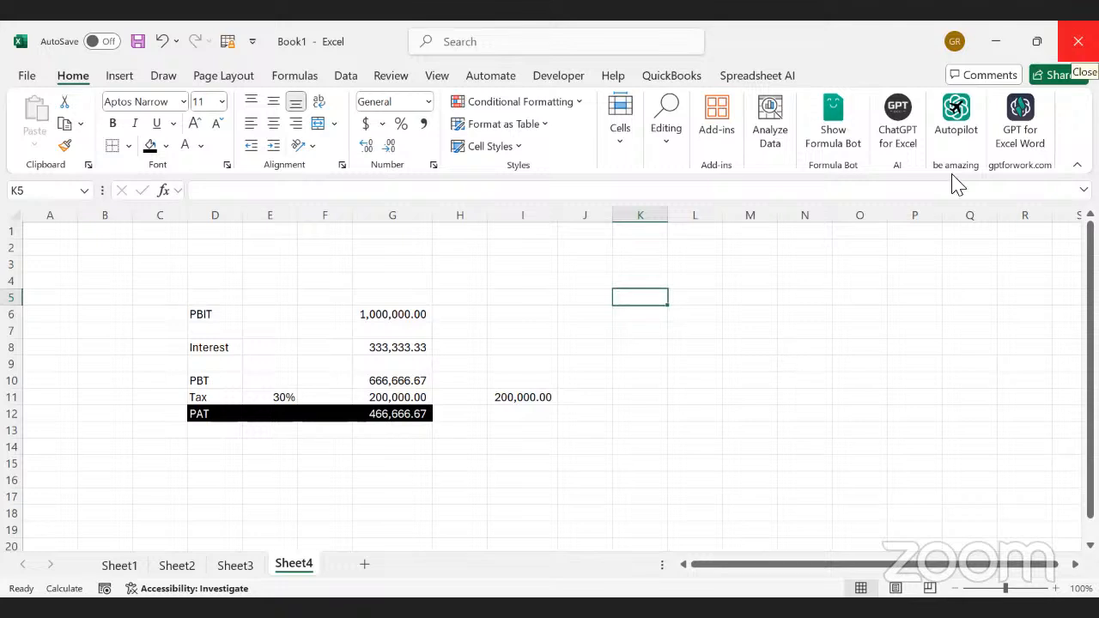
Close the Book1 workbook
key("alt+F4")
left_click(615, 410)
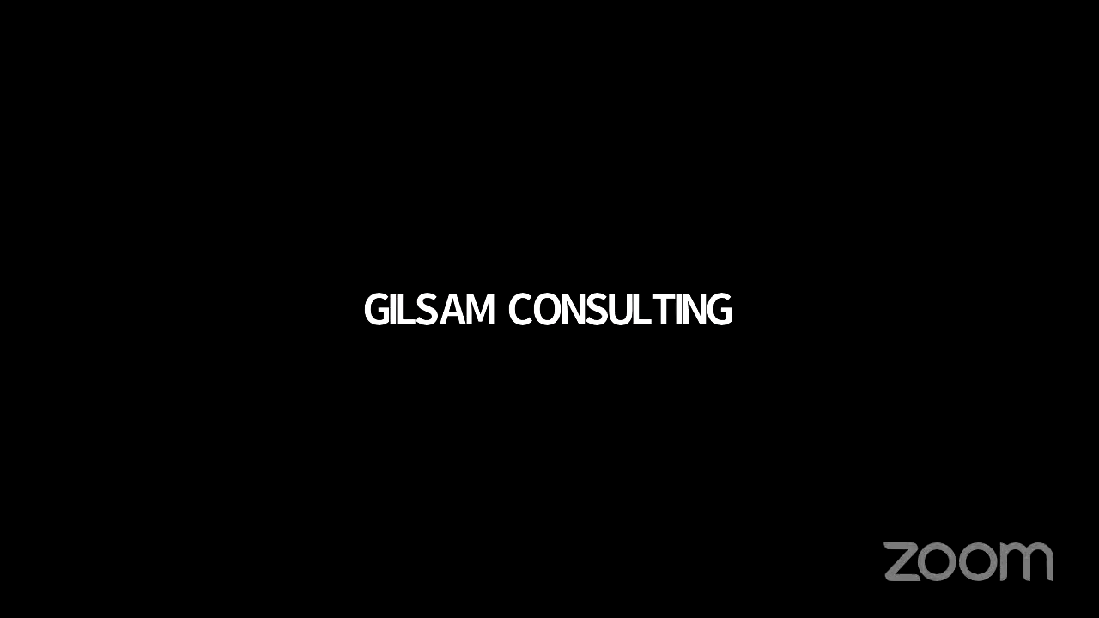